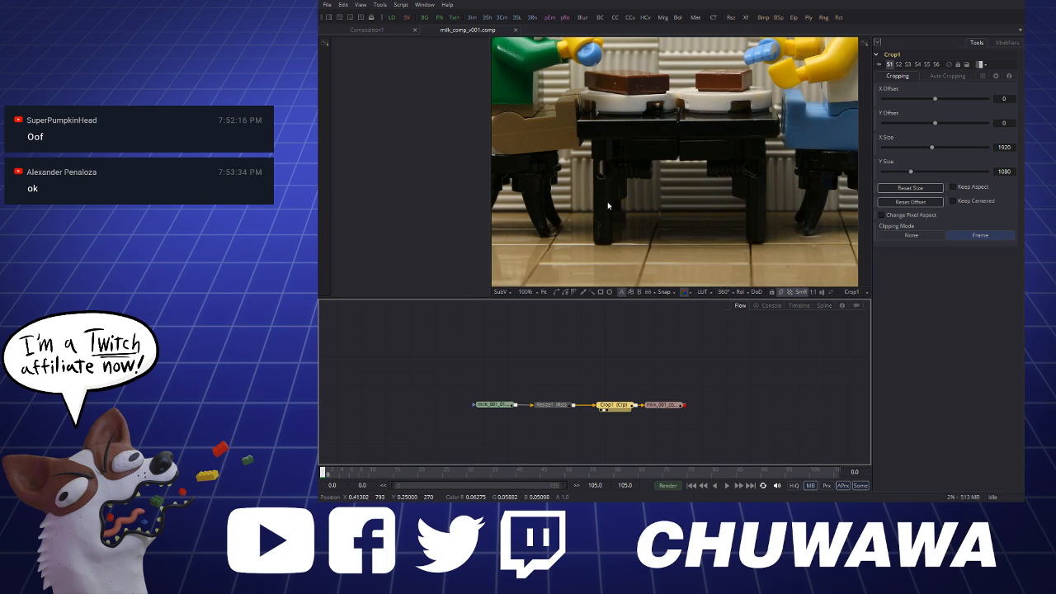
# Examine the cropped frame of the two minifigures at the table at several magnifications
pyautogui.scroll(5, 608, 205)
pyautogui.scroll(-1, 608, 206)
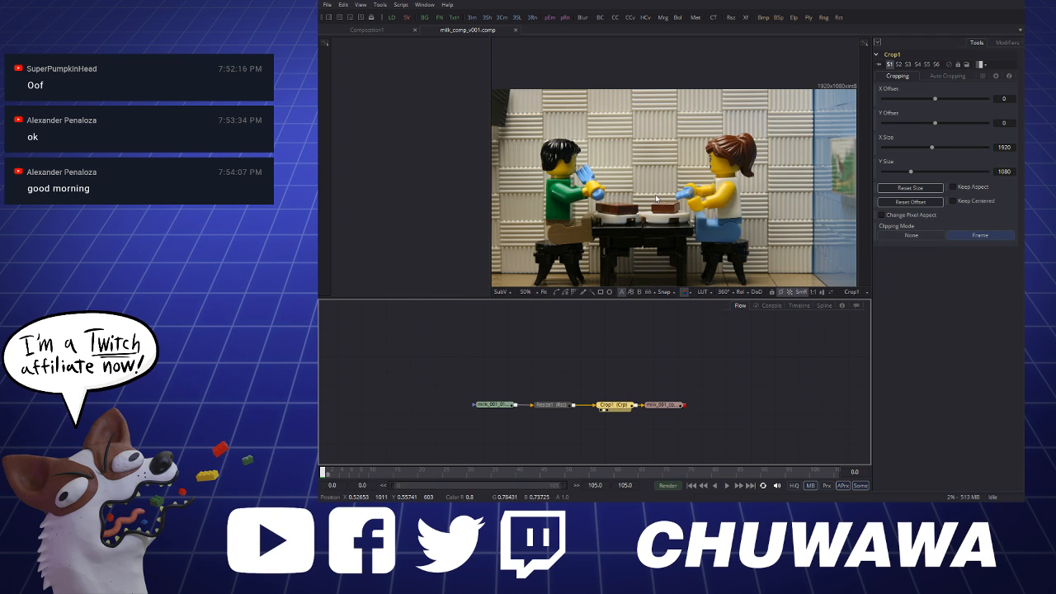
pyautogui.scroll(-1, 656, 192)
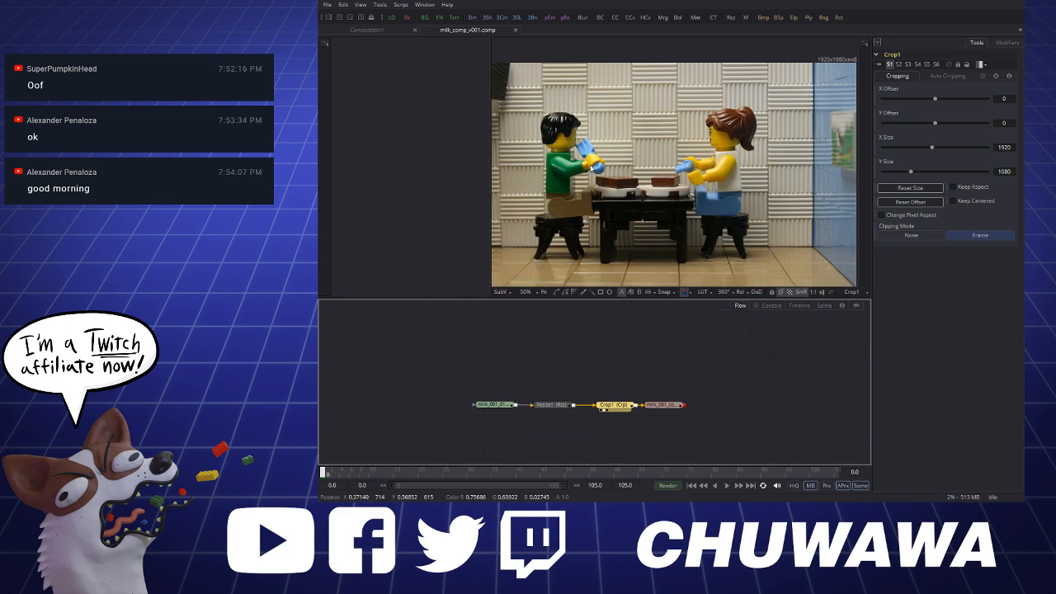
pyautogui.scroll(-2, 720, 171)
pyautogui.scroll(3, 656, 119)
pyautogui.click(674, 190)
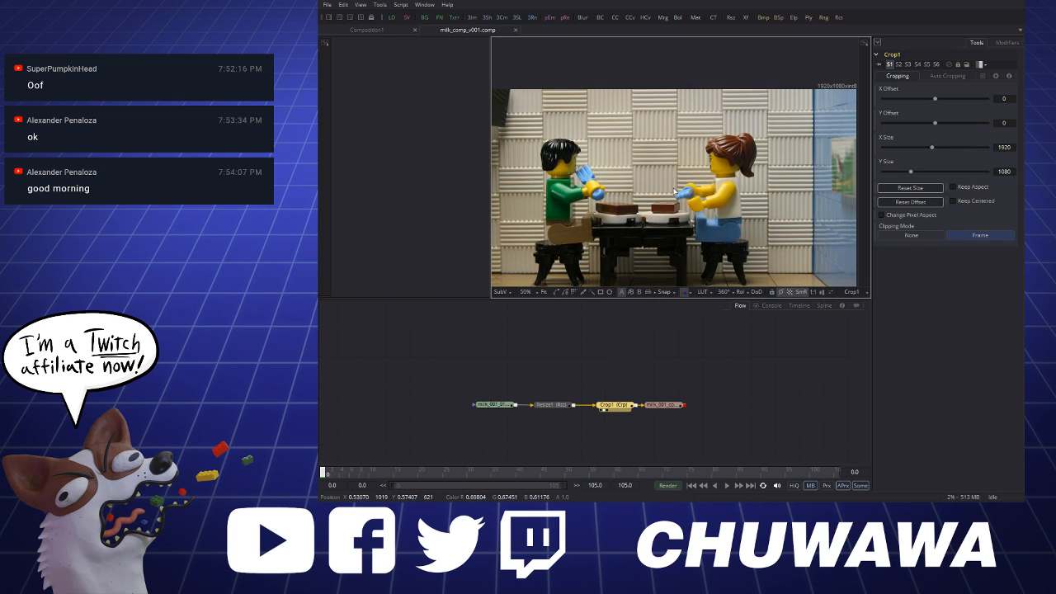
pyautogui.scroll(-1, 680, 188)
pyautogui.scroll(1, 686, 186)
pyautogui.scroll(-2, 691, 165)
pyautogui.scroll(2, 670, 165)
pyautogui.scroll(-2, 643, 148)
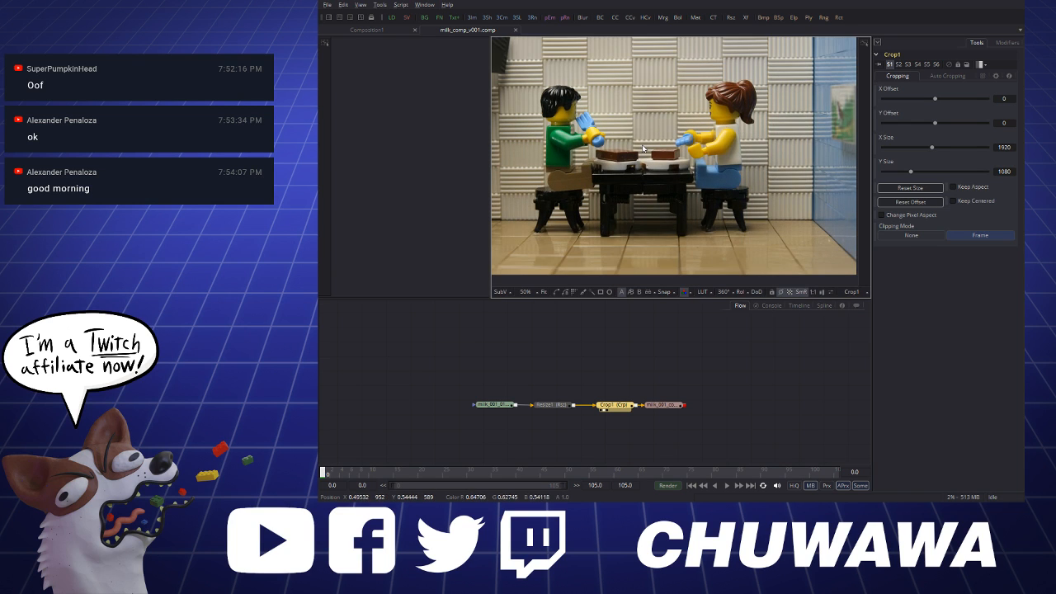
pyautogui.scroll(2, 641, 139)
pyautogui.scroll(-2, 642, 138)
pyautogui.press('alt')
pyautogui.scroll(2, 639, 252)
pyautogui.scroll(-2, 688, 254)
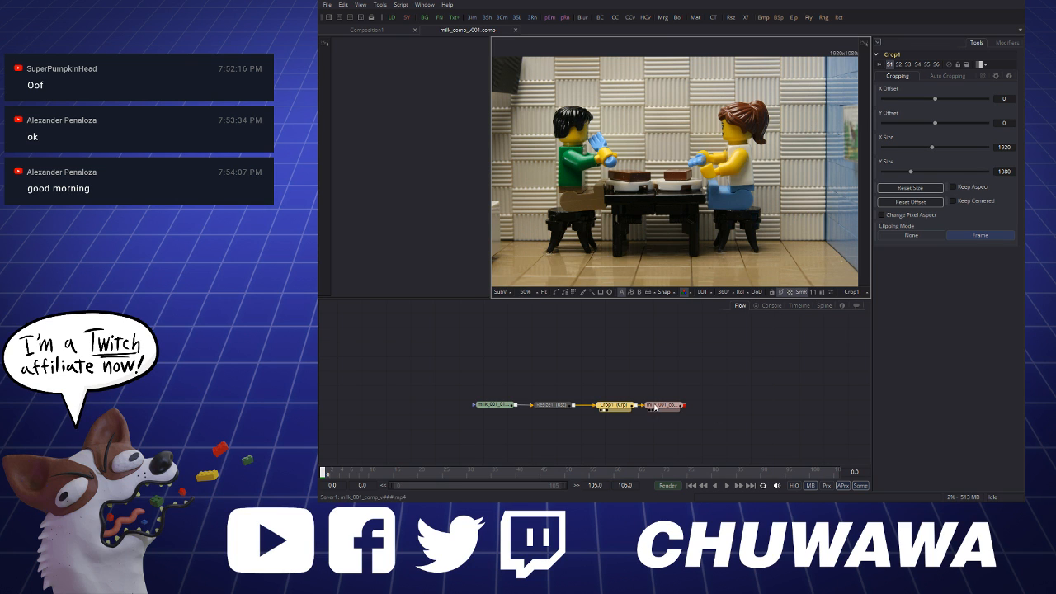
# Spread the saver, Crop1 and loader nodes farther apart in the flow
pyautogui.moveTo(655, 406); pyautogui.dragTo(704, 406)
pyautogui.moveTo(606, 403); pyautogui.dragTo(616, 403)
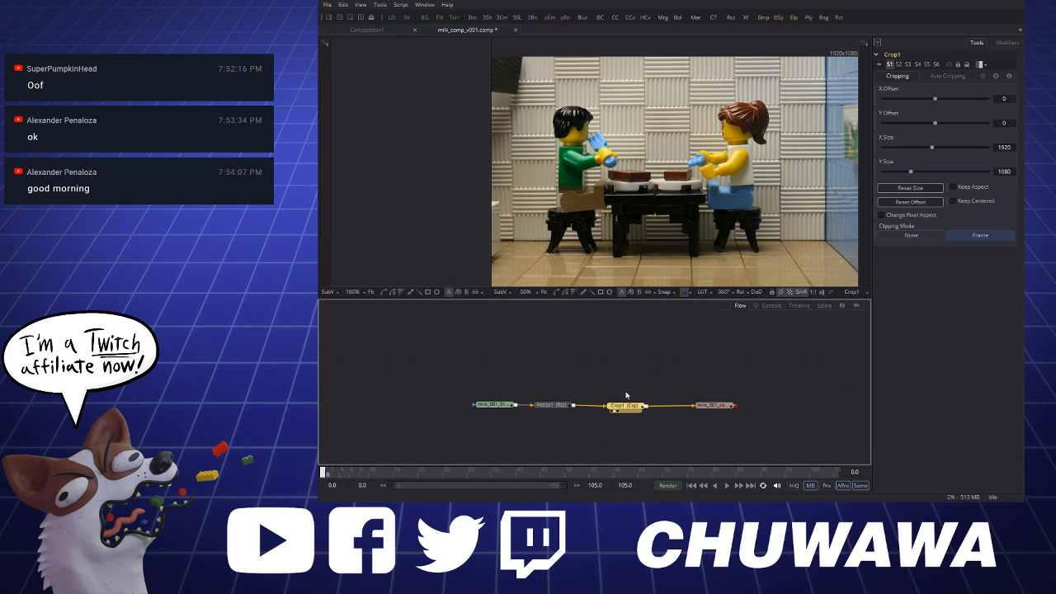
pyautogui.moveTo(510, 405); pyautogui.dragTo(449, 405)
# Show the loader's source footage in the empty viewer, widen that viewer and inspect the wall behind the figures
pyautogui.press('1')
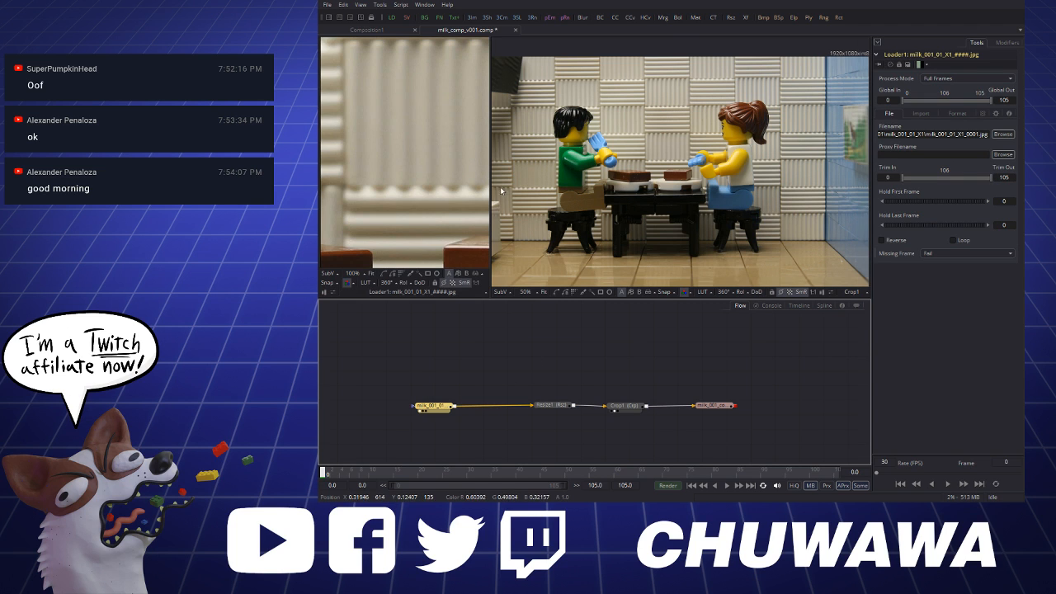
pyautogui.moveTo(490, 183); pyautogui.dragTo(701, 210)
pyautogui.scroll(-8, 616, 230)
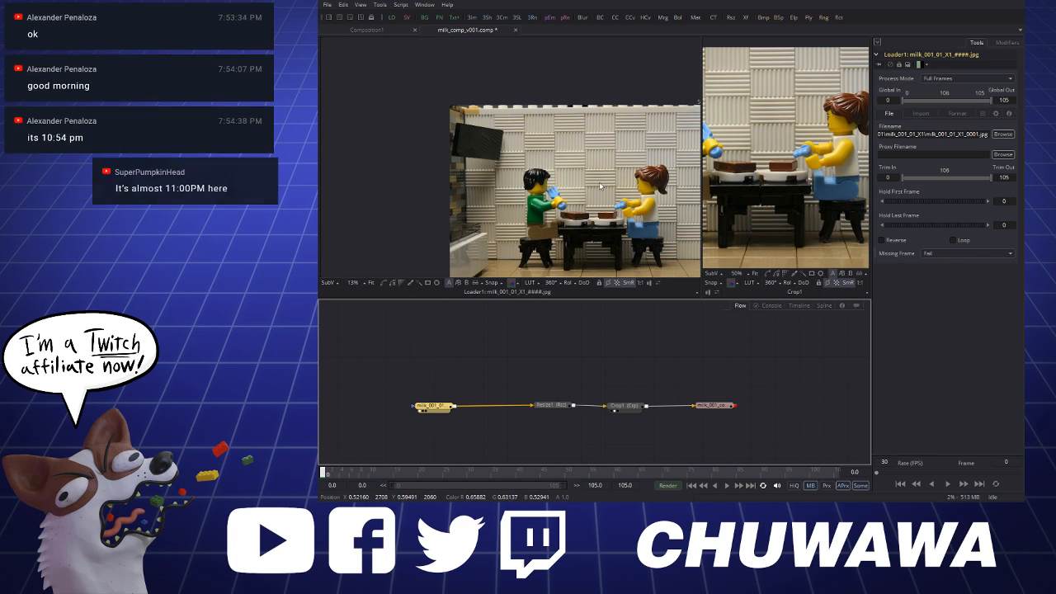
pyautogui.scroll(2, 599, 191)
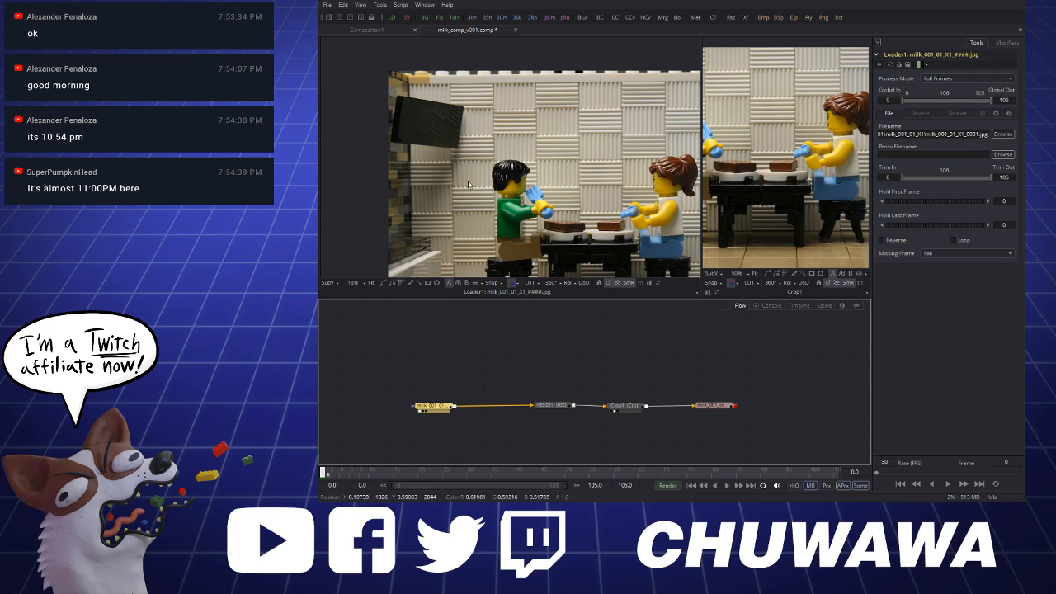
pyautogui.scroll(3, 572, 149)
pyautogui.scroll(-3, 571, 146)
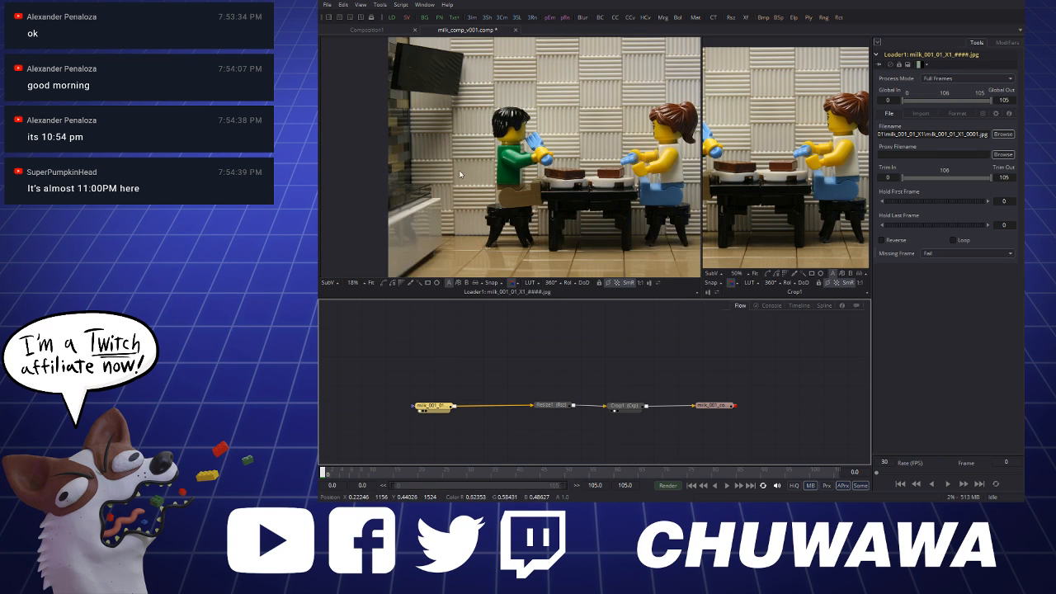
pyautogui.scroll(8, 452, 169)
pyautogui.scroll(-4, 453, 165)
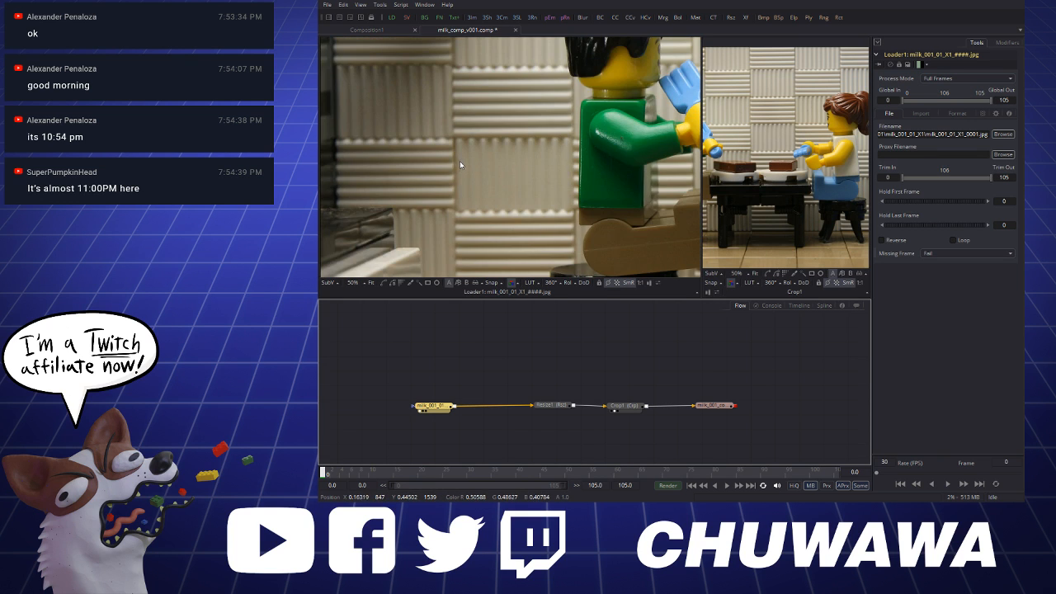
pyautogui.scroll(-4, 462, 160)
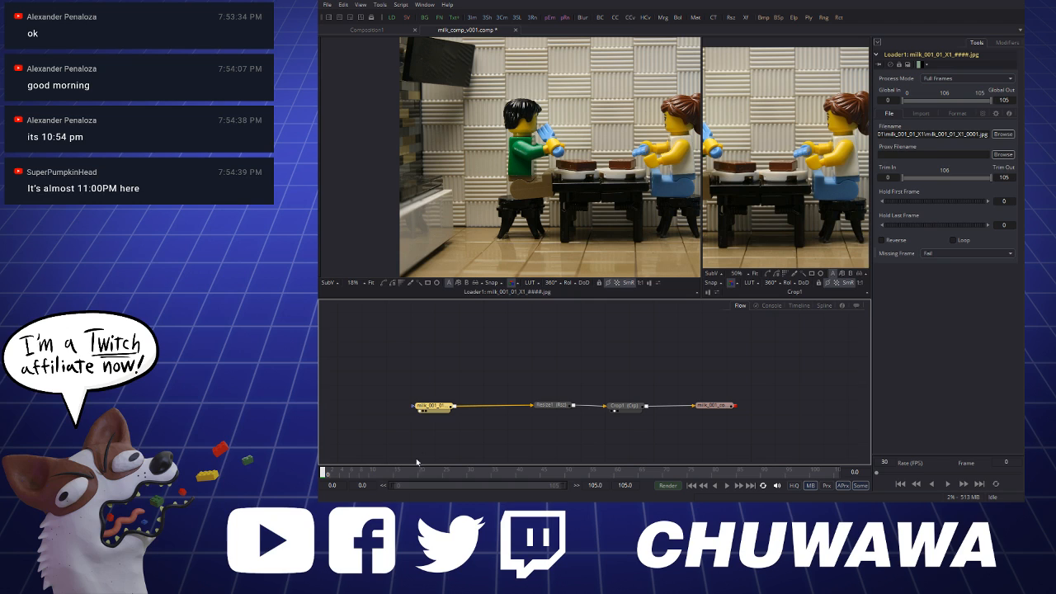
# Add a Tracker node, feed it from the loader and show its output in the wider viewer
pyautogui.click(482, 368)
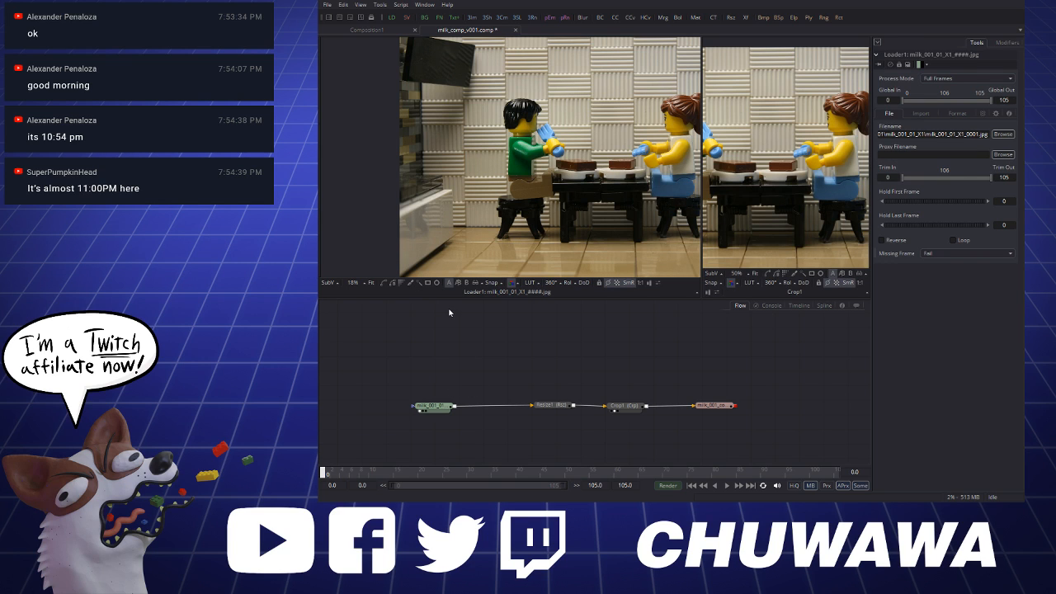
pyautogui.press('Return')
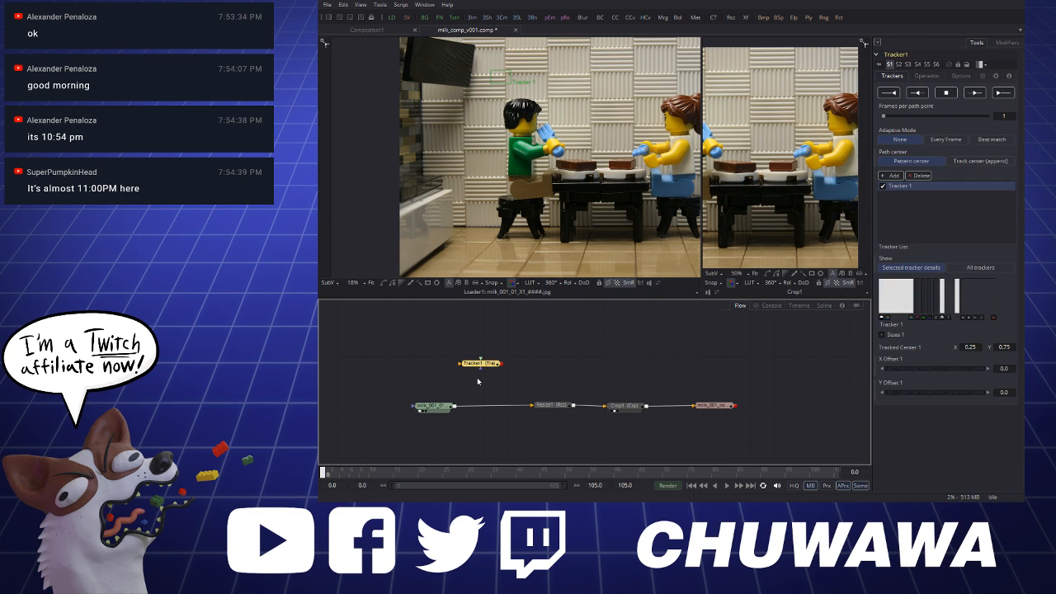
pyautogui.moveTo(485, 363); pyautogui.dragTo(485, 371)
pyautogui.moveTo(457, 409); pyautogui.dragTo(496, 376)
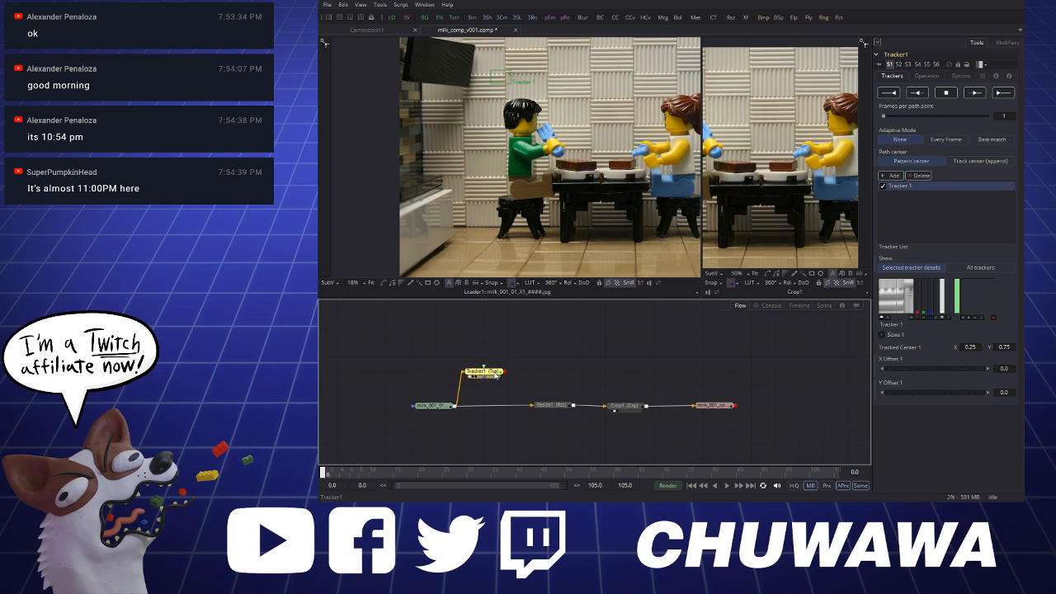
pyautogui.press('1')
# Center Tracker 1 on the wall-panel corner above the green figure, at about 0.261, 0.762, and shrink its pattern and search boxes
pyautogui.scroll(-1, 514, 188)
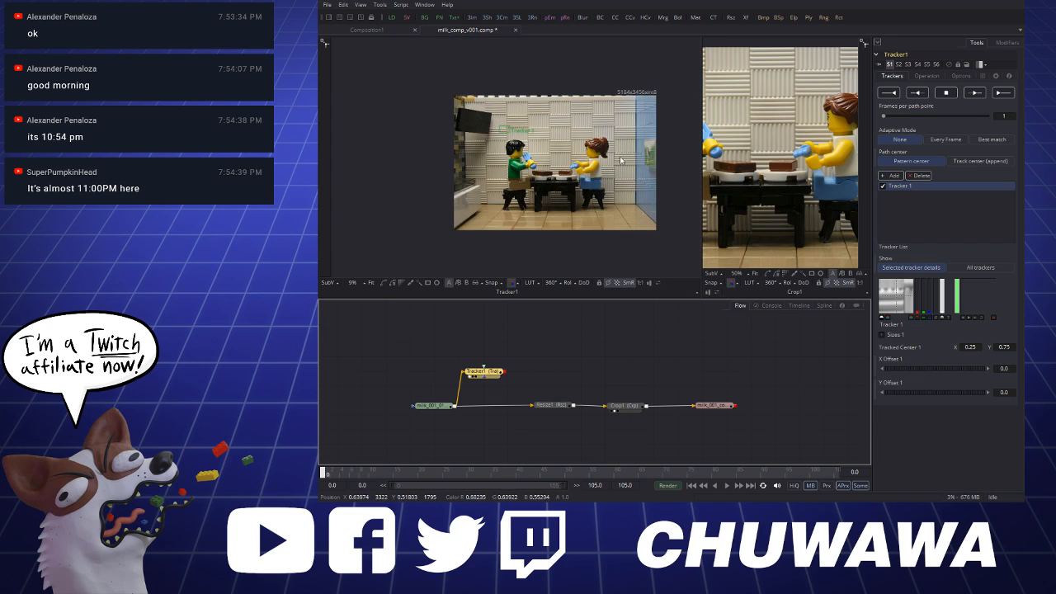
pyautogui.scroll(4, 503, 120)
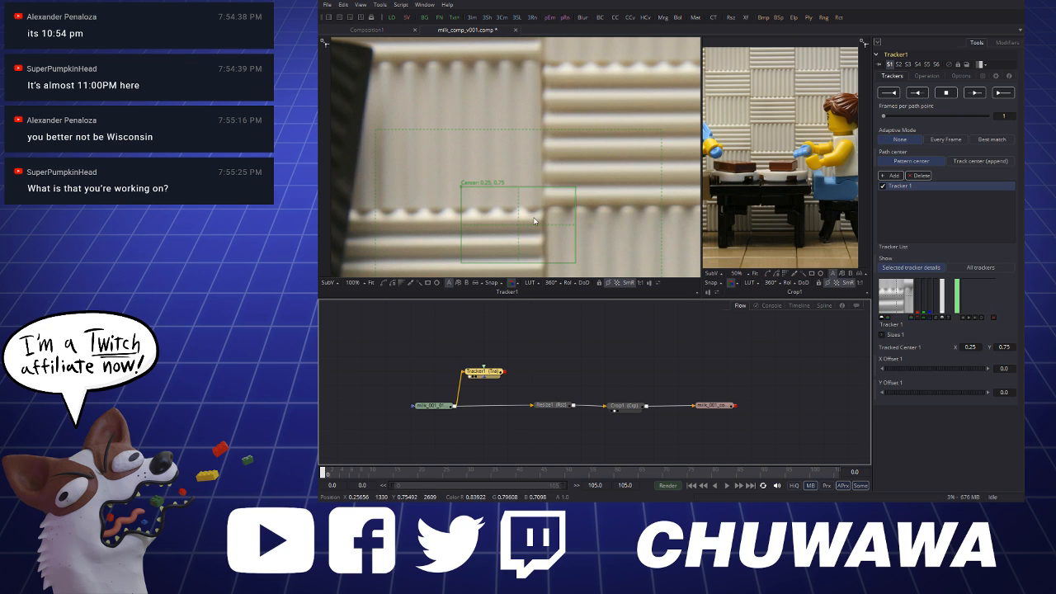
pyautogui.moveTo(461, 187); pyautogui.dragTo(489, 98)
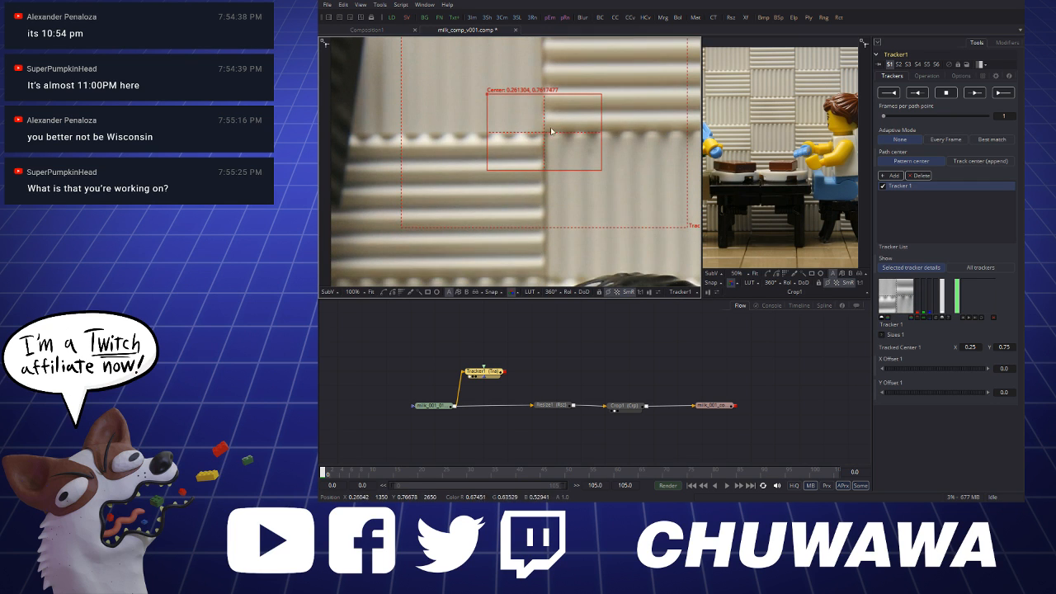
pyautogui.moveTo(602, 173)
pyautogui.mouseDown()
pyautogui.moveTo(564, 142)
pyautogui.moveTo(589, 158)
pyautogui.mouseUp()
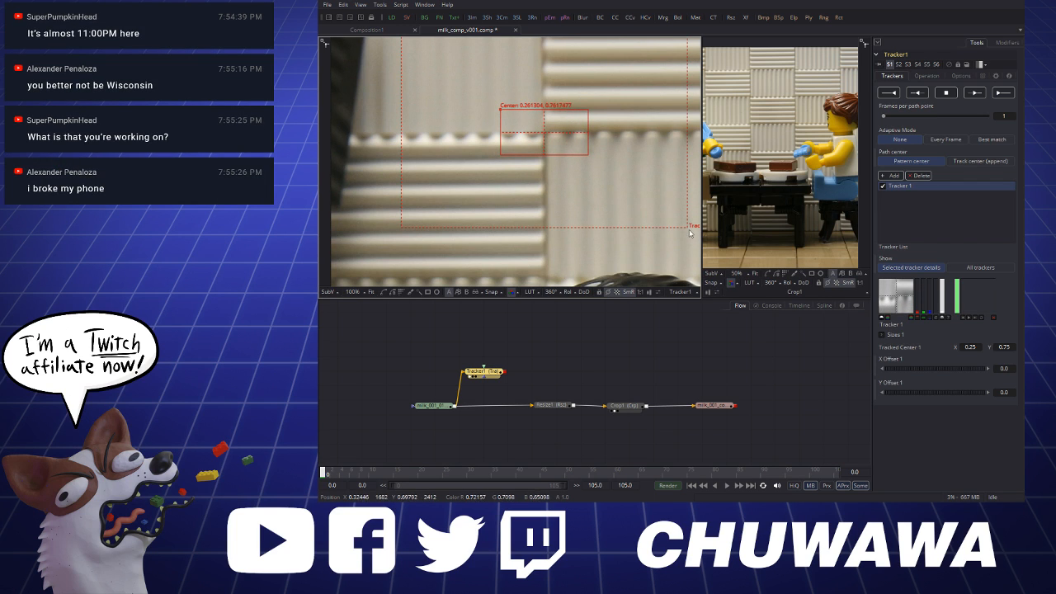
pyautogui.moveTo(689, 234); pyautogui.dragTo(633, 198)
# Check the tracker's placement on the wall, and track the pattern forward through the clip
pyautogui.scroll(-2, 542, 172)
pyautogui.scroll(2, 521, 158)
pyautogui.scroll(-3, 518, 156)
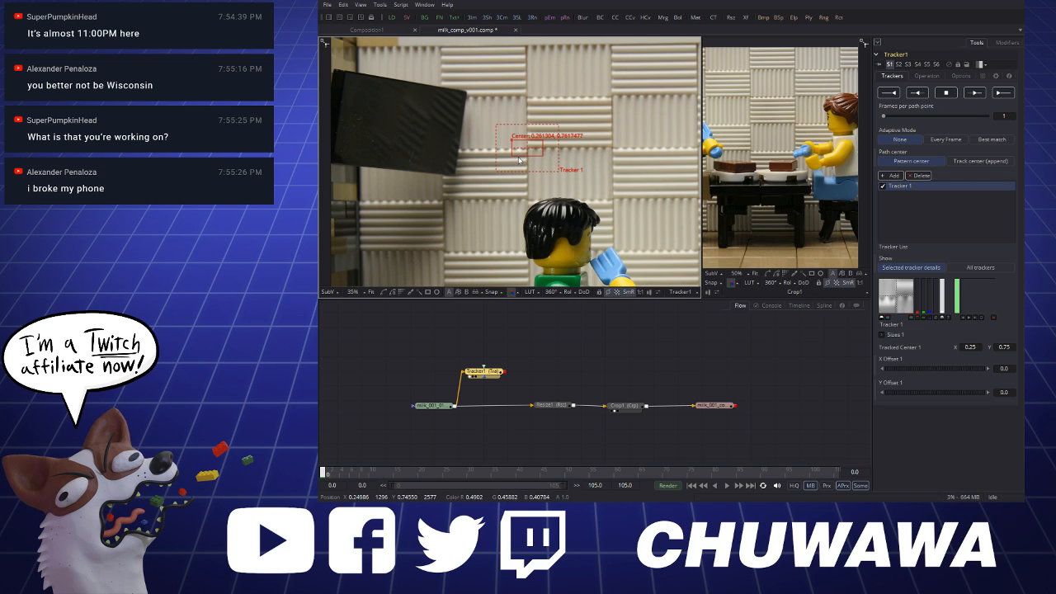
pyautogui.scroll(2, 518, 159)
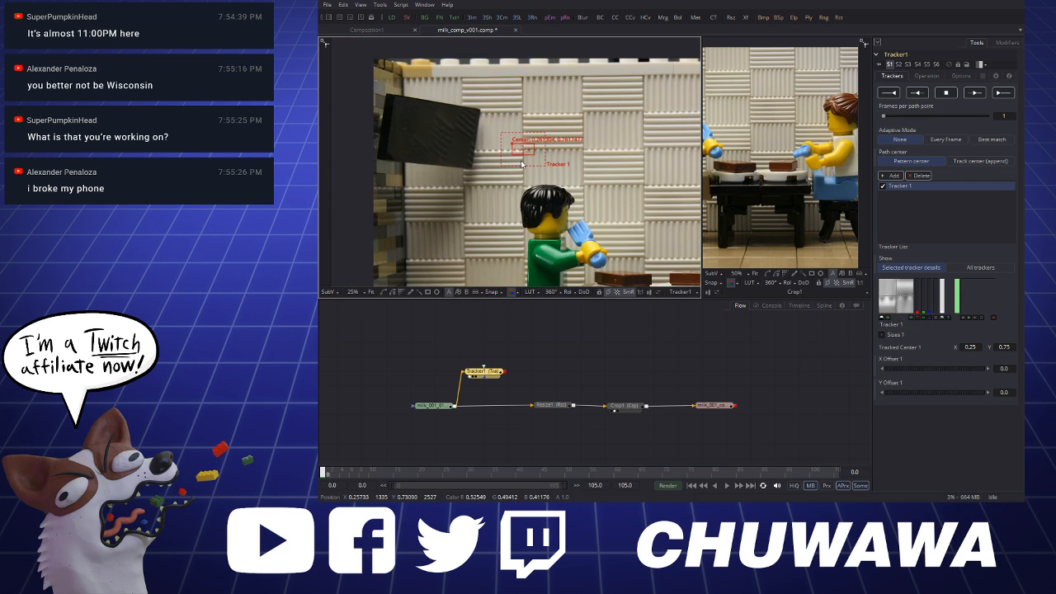
pyautogui.scroll(-3, 521, 157)
pyautogui.scroll(1, 520, 154)
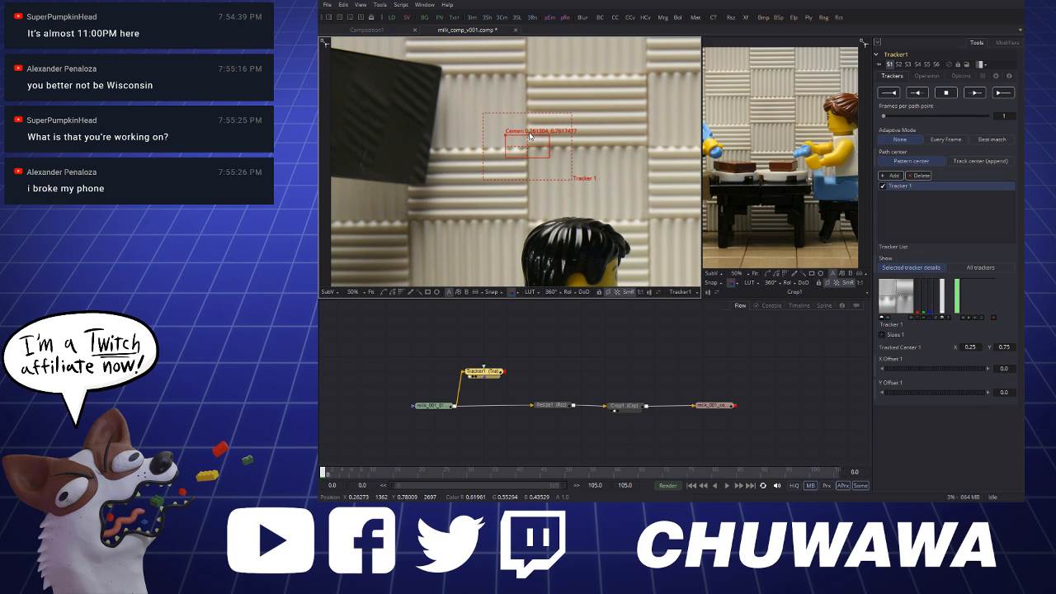
pyautogui.scroll(-2, 575, 145)
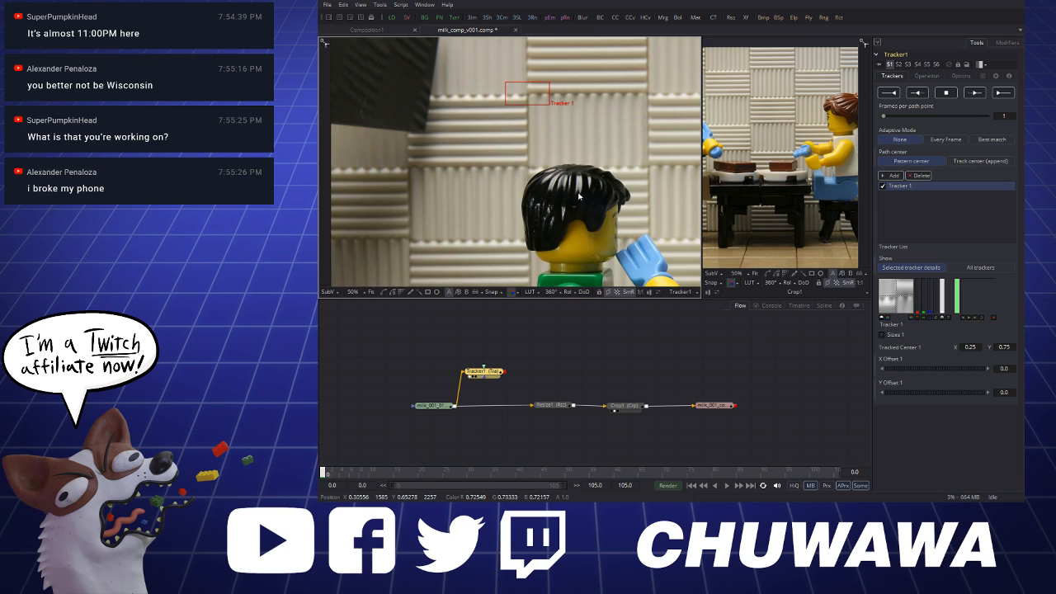
pyautogui.scroll(3, 575, 145)
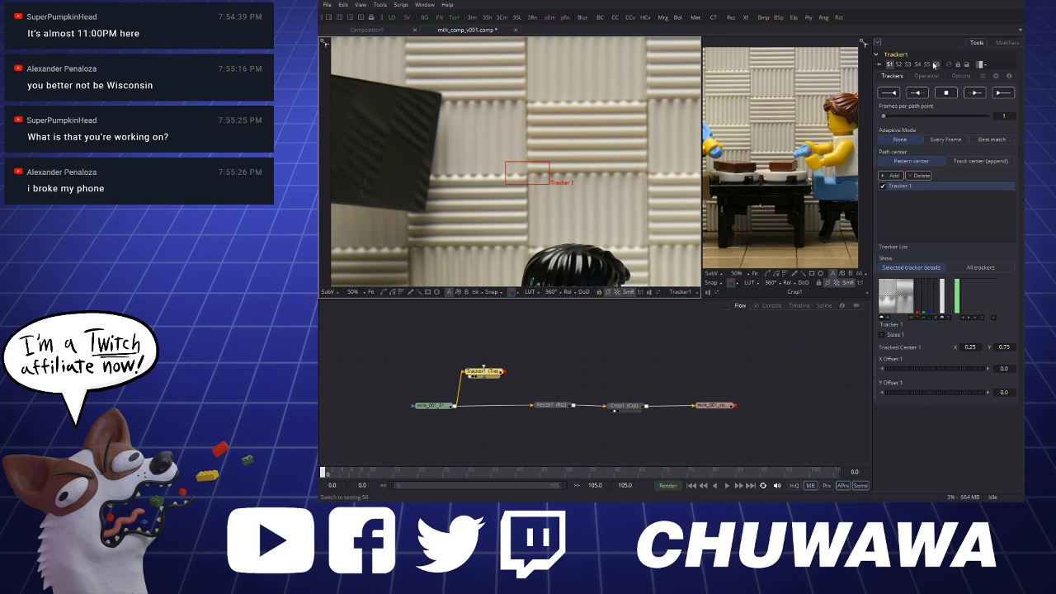
pyautogui.click(975, 94)
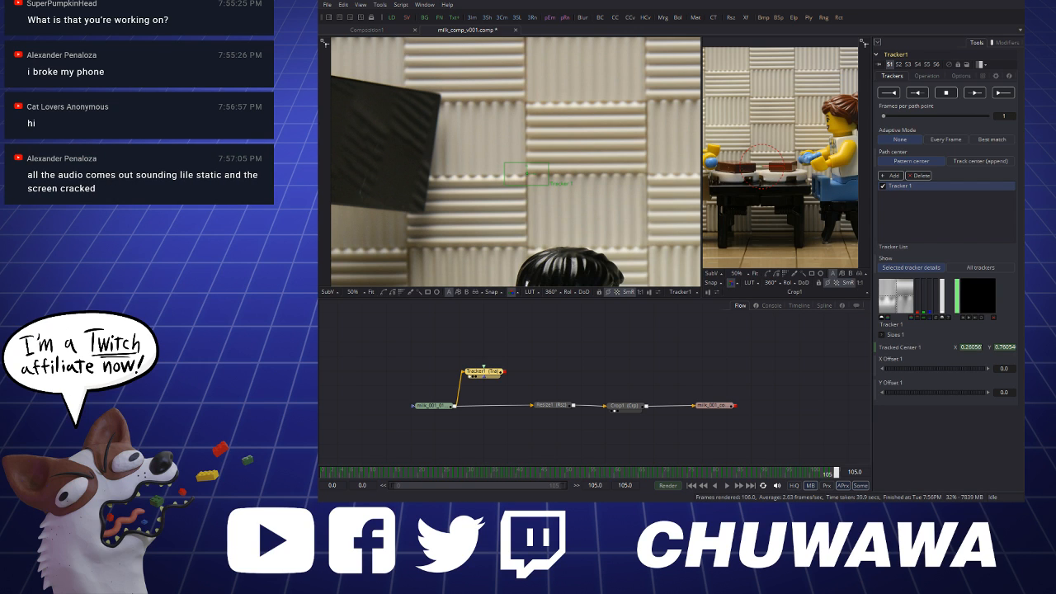
# Insert a Transform node between the loader and Resize1
pyautogui.click(555, 382)
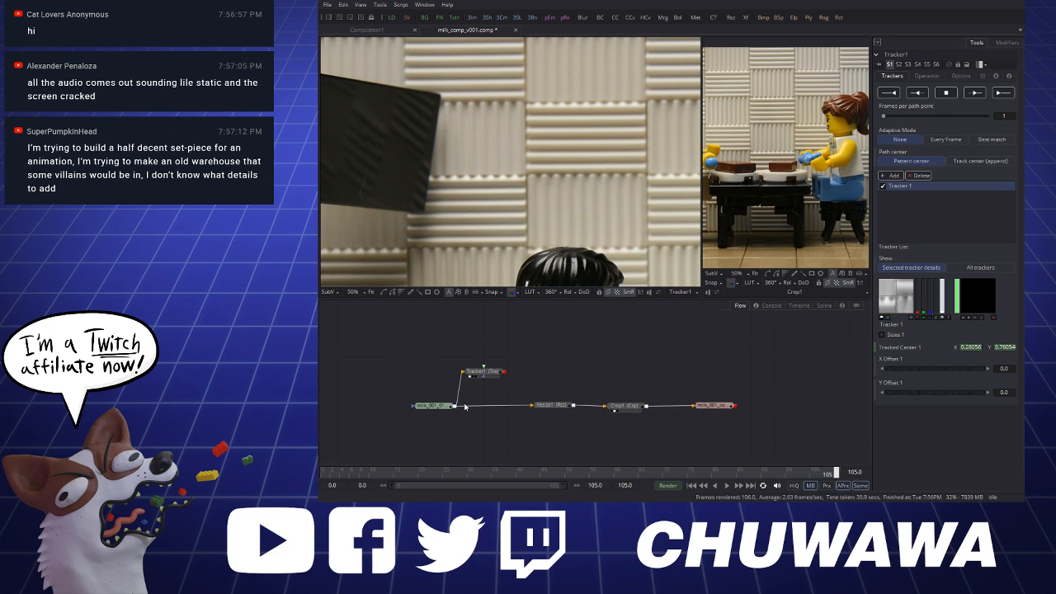
pyautogui.press('t')
pyautogui.moveTo(521, 403); pyautogui.dragTo(514, 410)
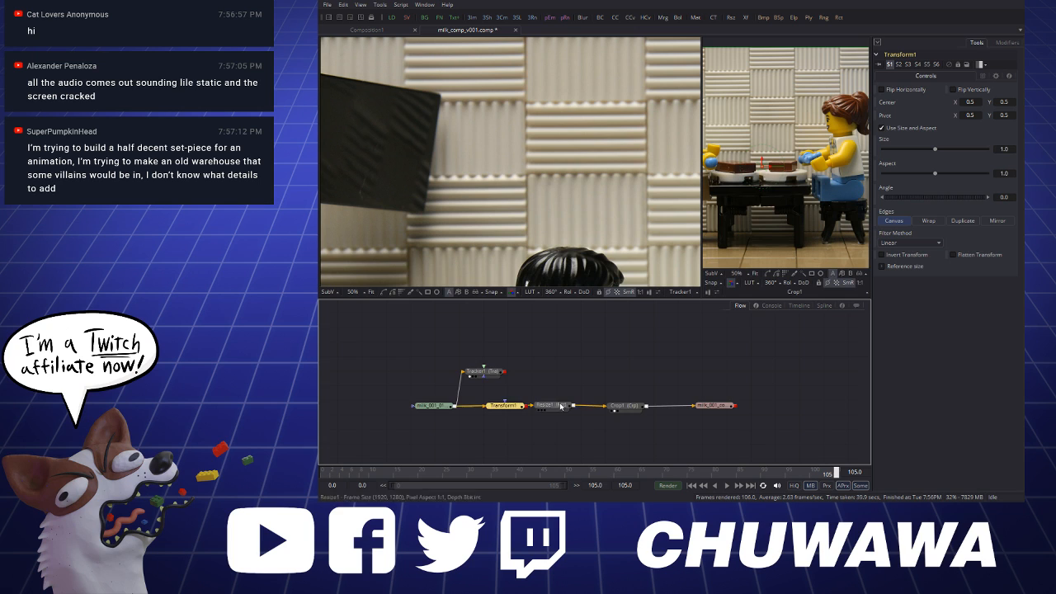
# Move Resize1, Crop1 and the saver together farther downstream to make room after the Transform node
pyautogui.scroll(2, 731, 382)
pyautogui.scroll(-2, 731, 382)
pyautogui.moveTo(768, 391); pyautogui.dragTo(611, 405)
pyautogui.click(535, 372)
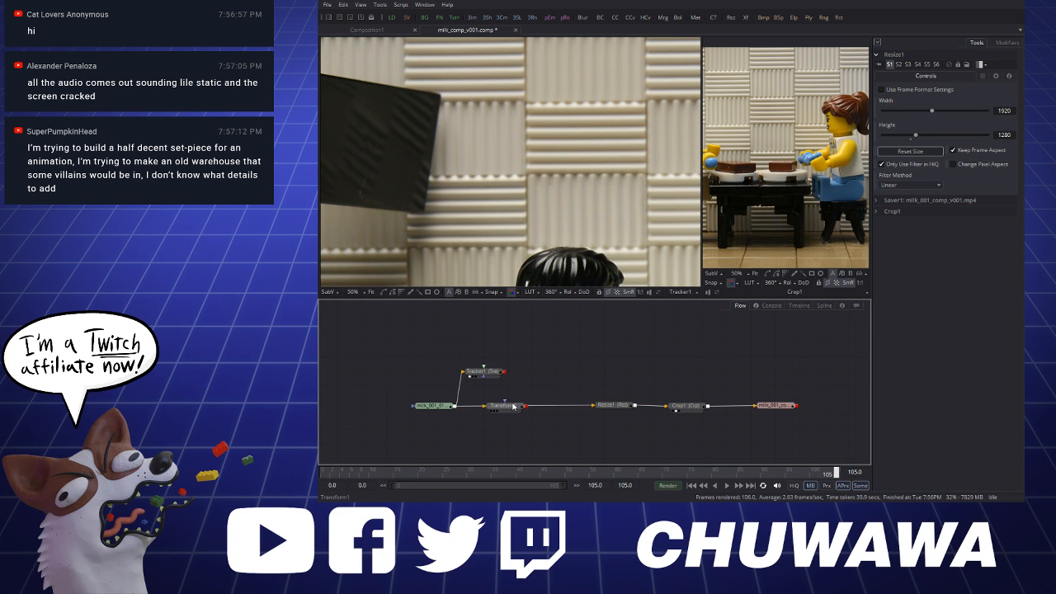
# Detach the Transform node from the chain and reinsert it between the loader and Resize1
pyautogui.keyDown('shift'); pyautogui.moveTo(511, 407); pyautogui.dragTo(552, 394); pyautogui.keyUp('shift')
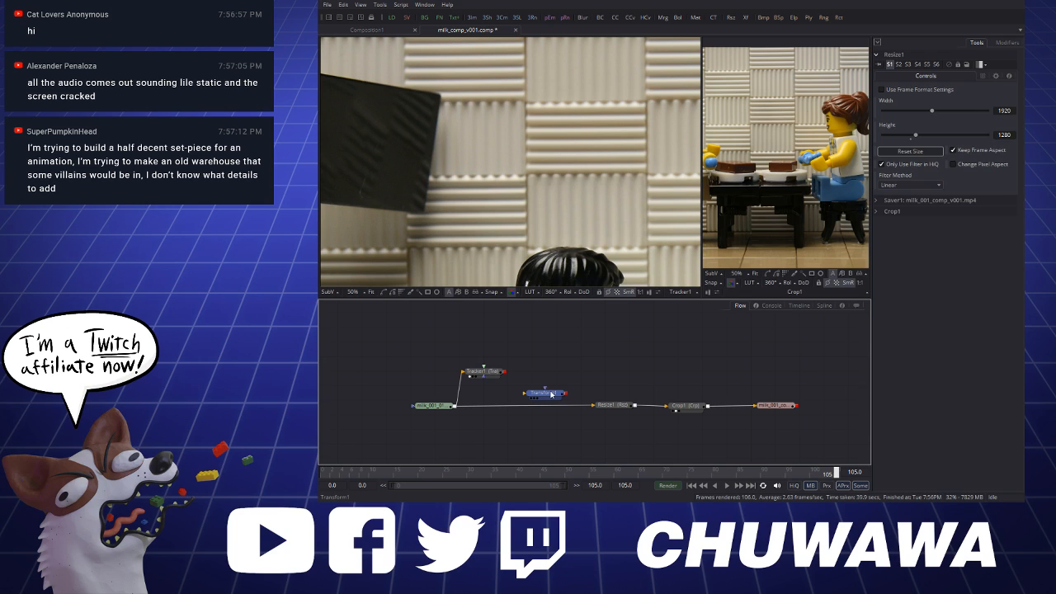
pyautogui.click(551, 394)
pyautogui.moveTo(584, 405); pyautogui.dragTo(615, 410)
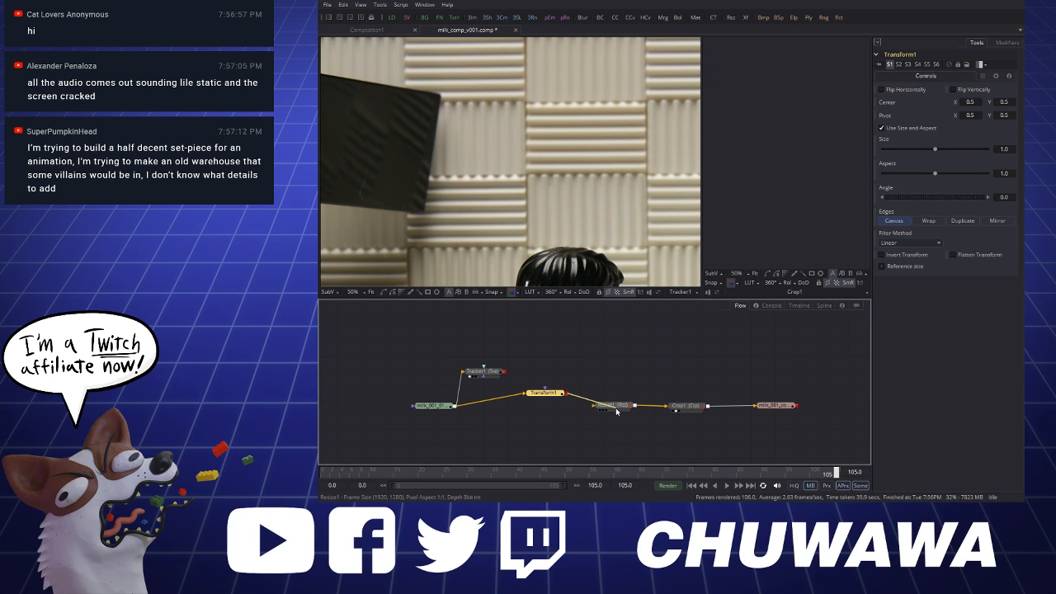
pyautogui.moveTo(554, 396); pyautogui.dragTo(546, 405)
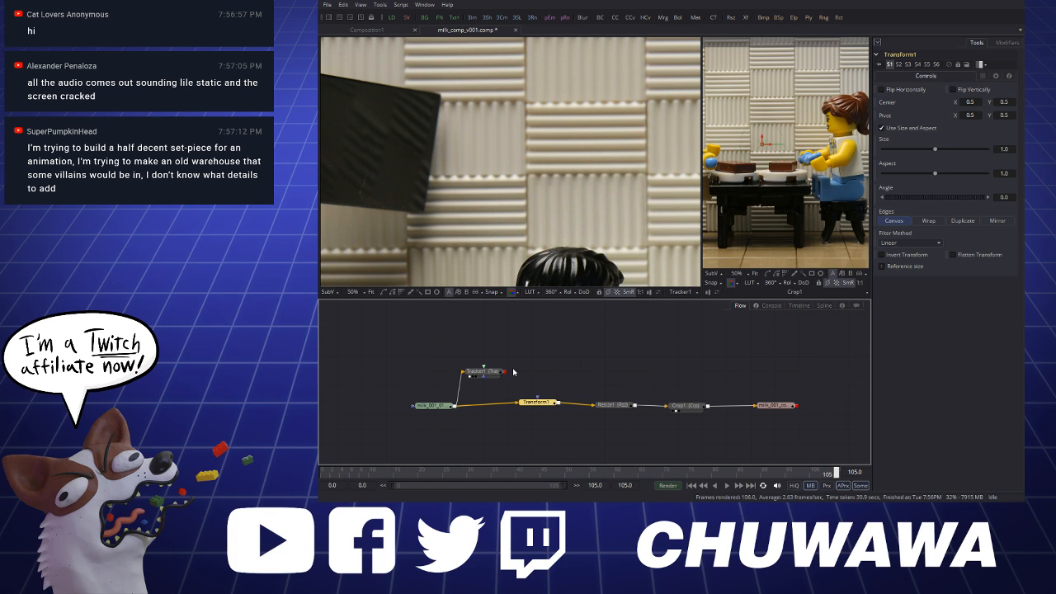
# Tidy the flow by nudging the Transform and Tracker nodes and moving the loader farther upstream
pyautogui.scroll(-1, 513, 365)
pyautogui.scroll(1, 514, 365)
pyautogui.moveTo(549, 403); pyautogui.dragTo(546, 404)
pyautogui.click(570, 379)
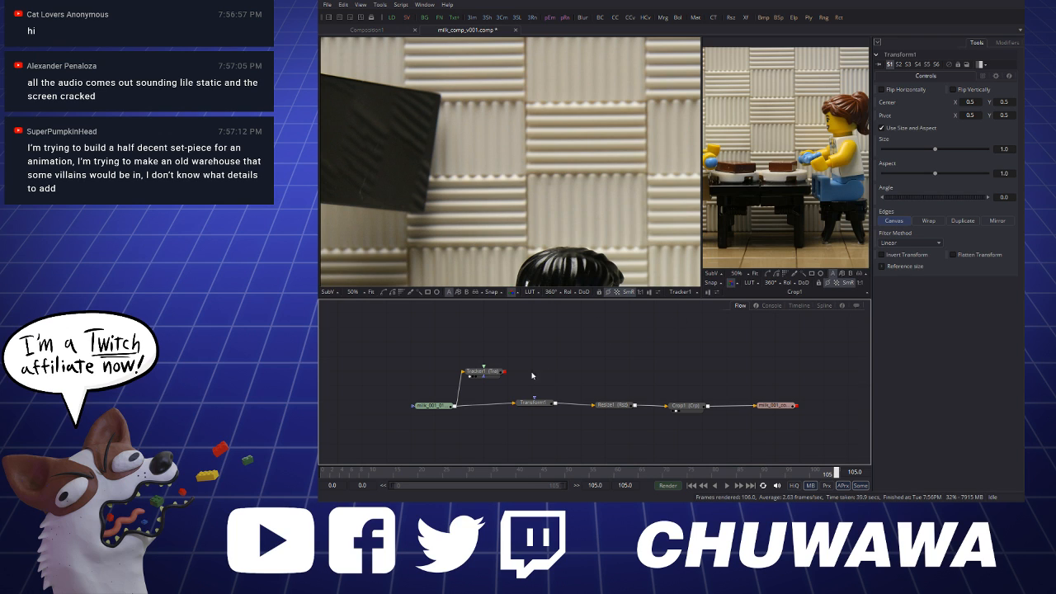
pyautogui.moveTo(431, 405); pyautogui.dragTo(423, 402)
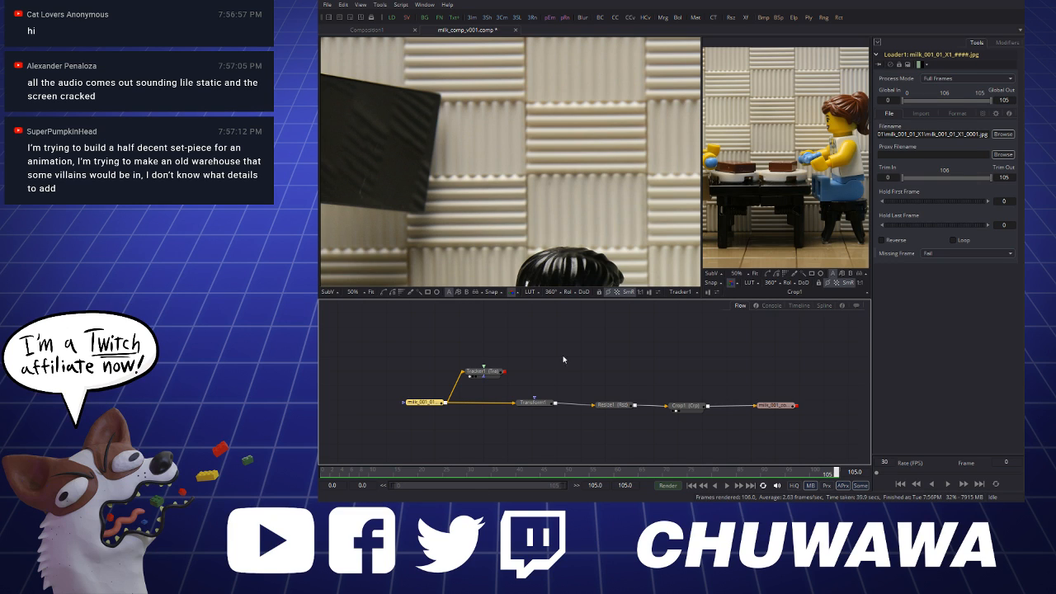
pyautogui.moveTo(424, 404); pyautogui.dragTo(403, 404)
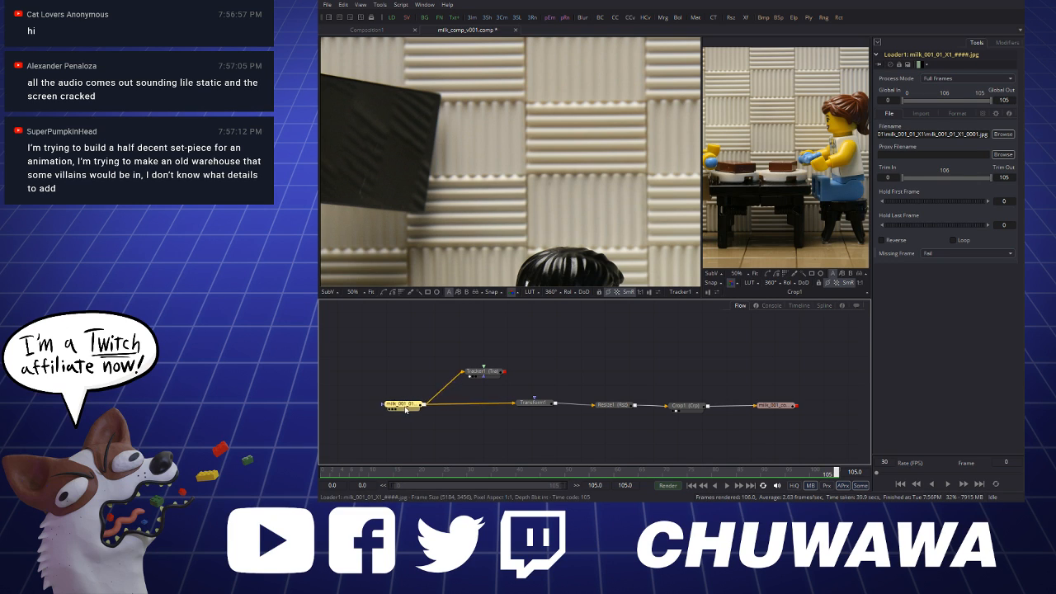
pyautogui.moveTo(488, 371); pyautogui.dragTo(476, 370)
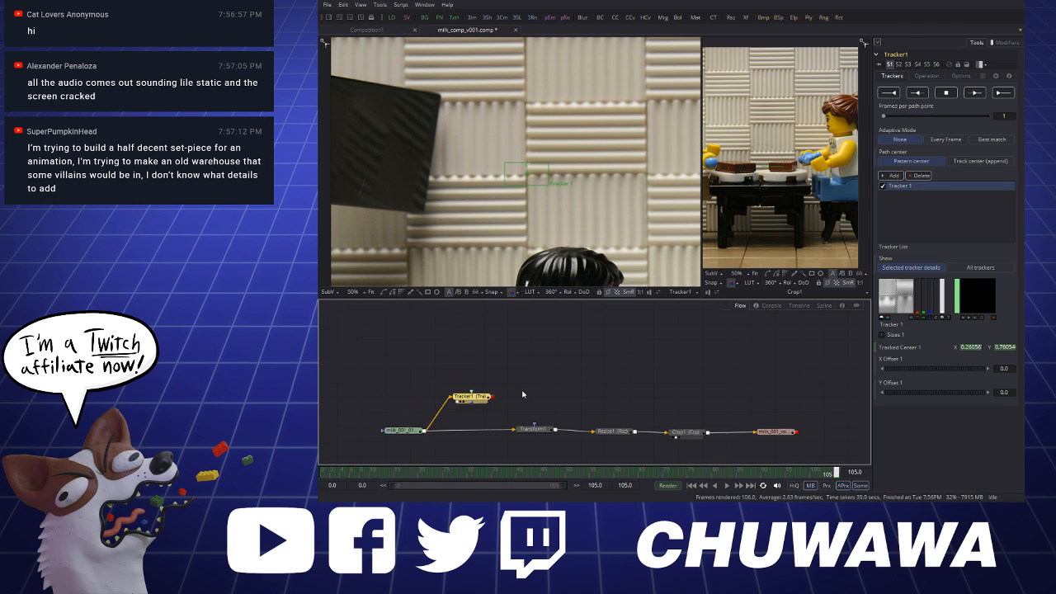
# Compare the Tracker and Transform nodes' settings and delete the Transform node between the loader and Resize1
pyautogui.scroll(2, 509, 360)
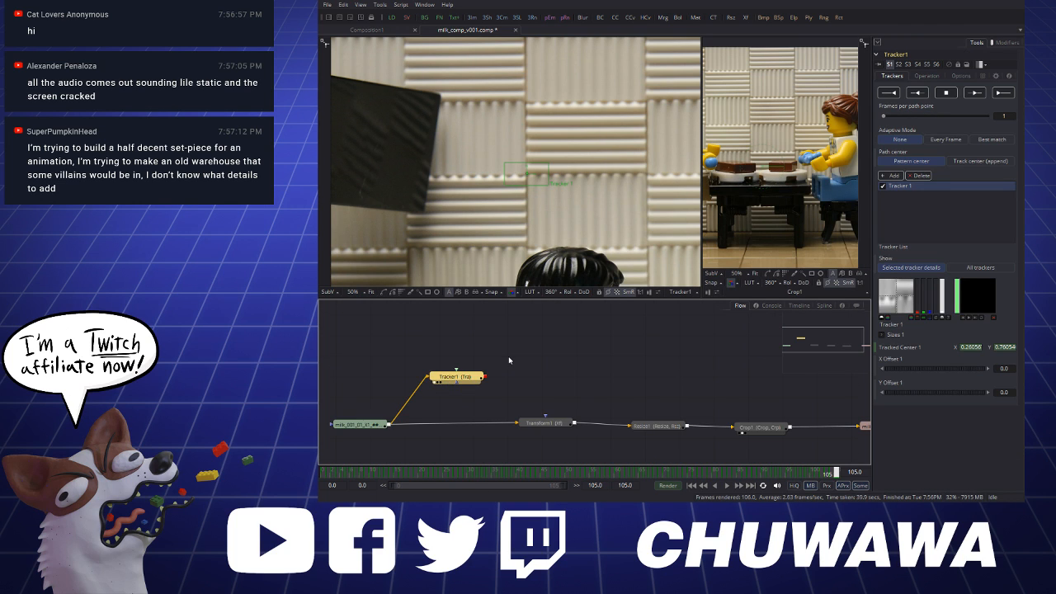
pyautogui.click(562, 424)
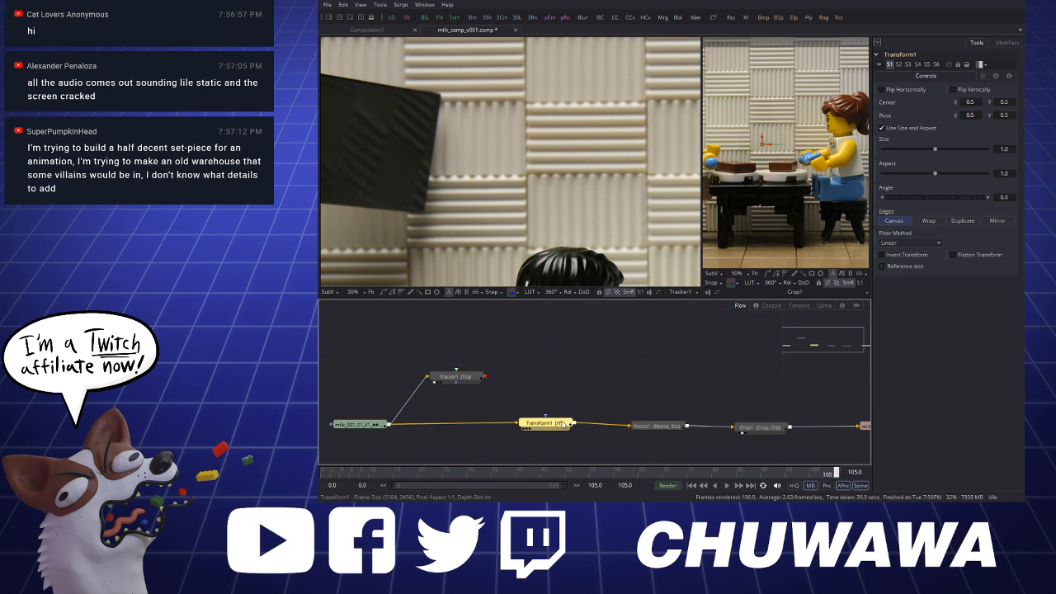
pyautogui.click(475, 379)
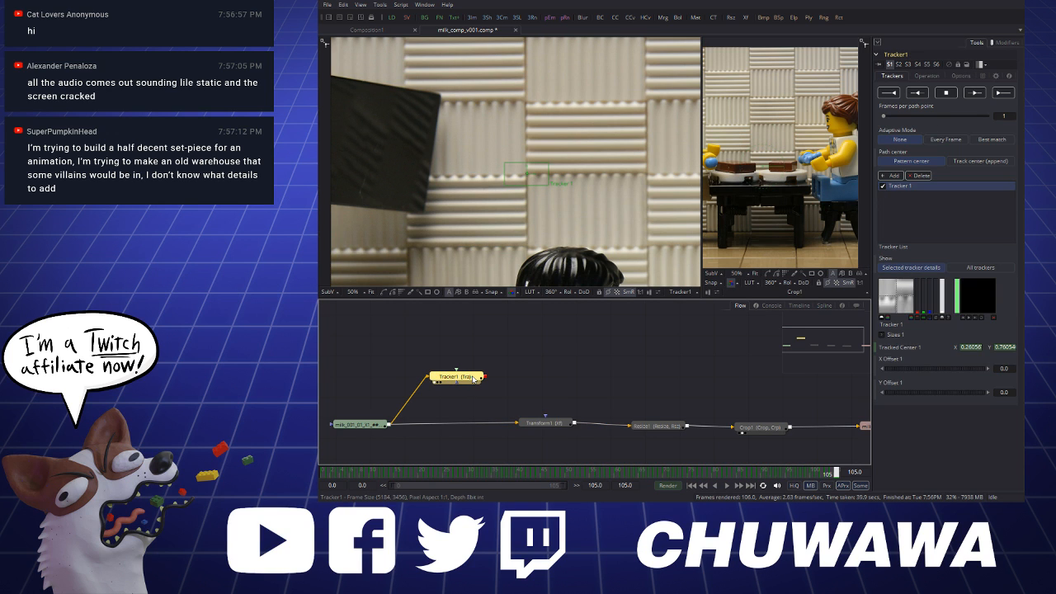
pyautogui.click(558, 424)
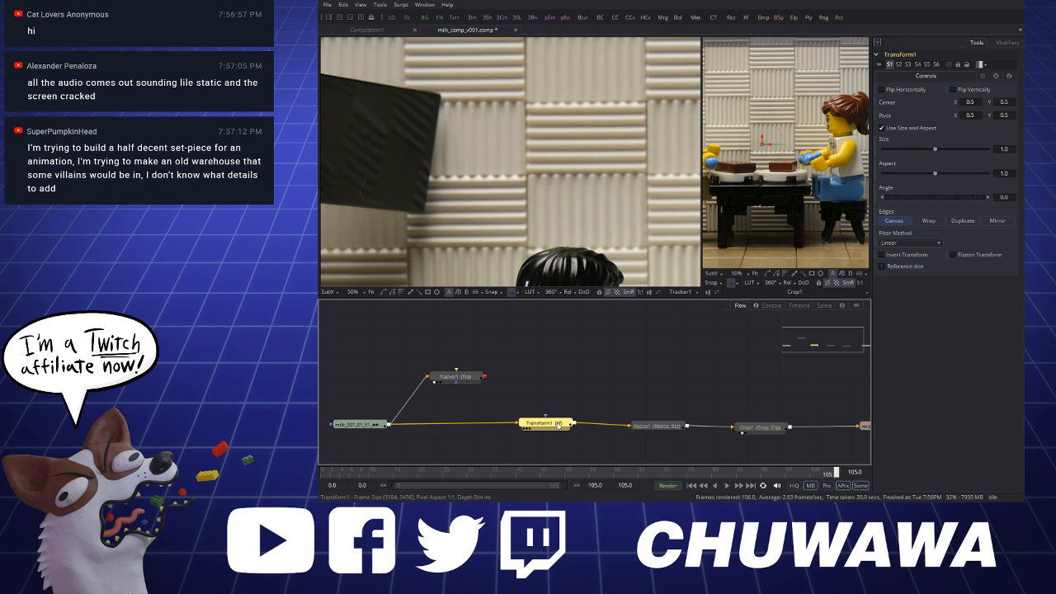
pyautogui.click(462, 378)
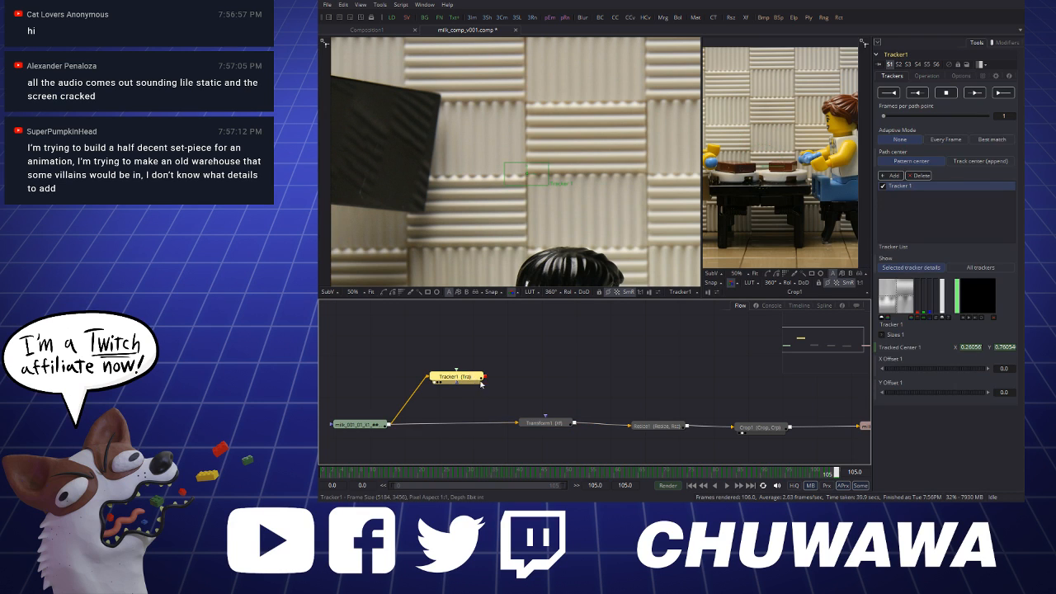
pyautogui.click(564, 425)
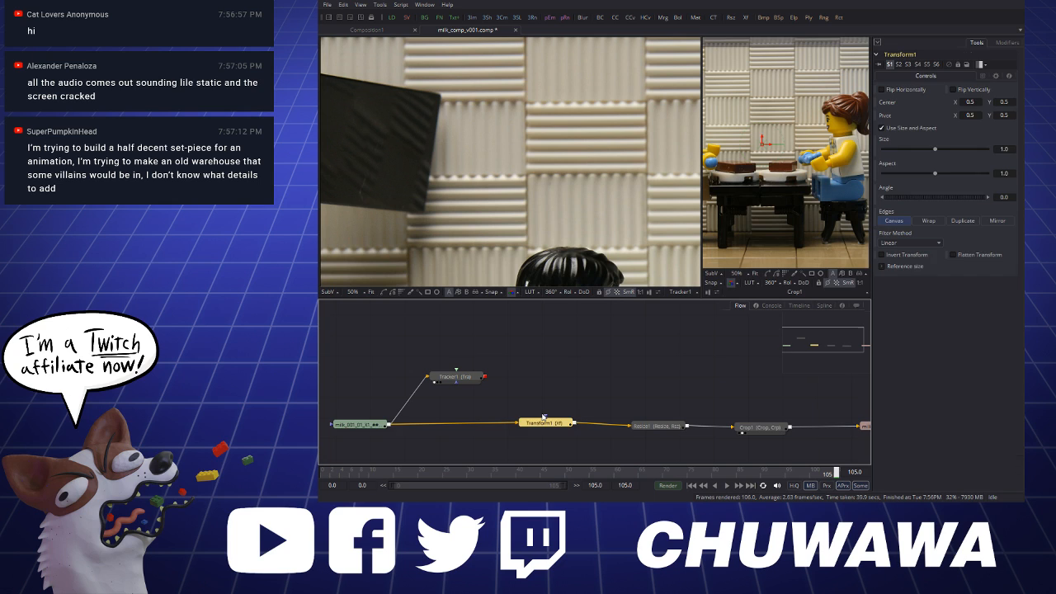
pyautogui.press('Delete')
# Set Tracker1's operation to Match Move with the merge mode BG only
pyautogui.click(469, 379)
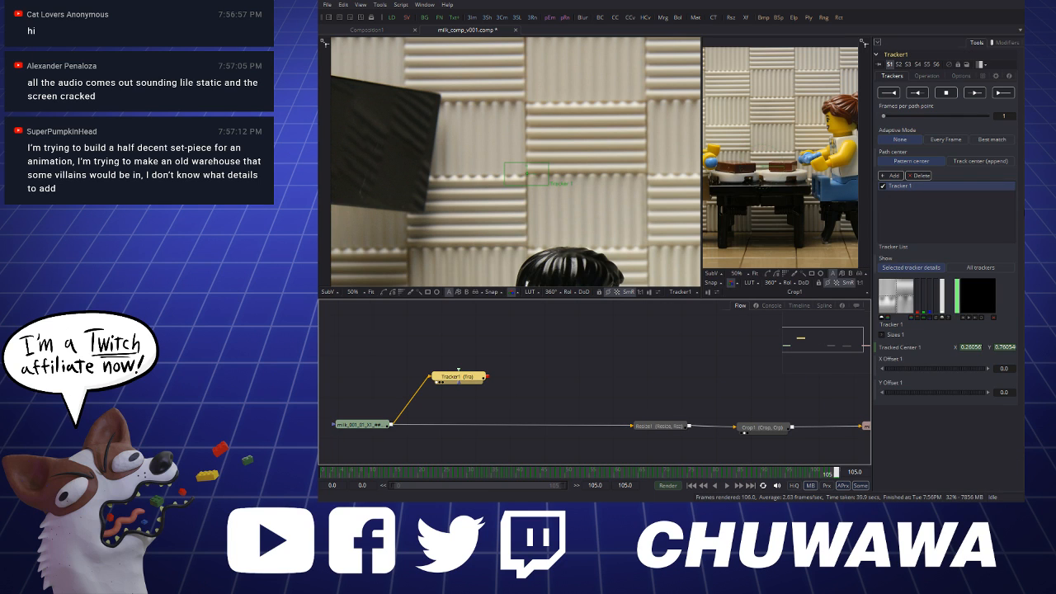
pyautogui.click(928, 75)
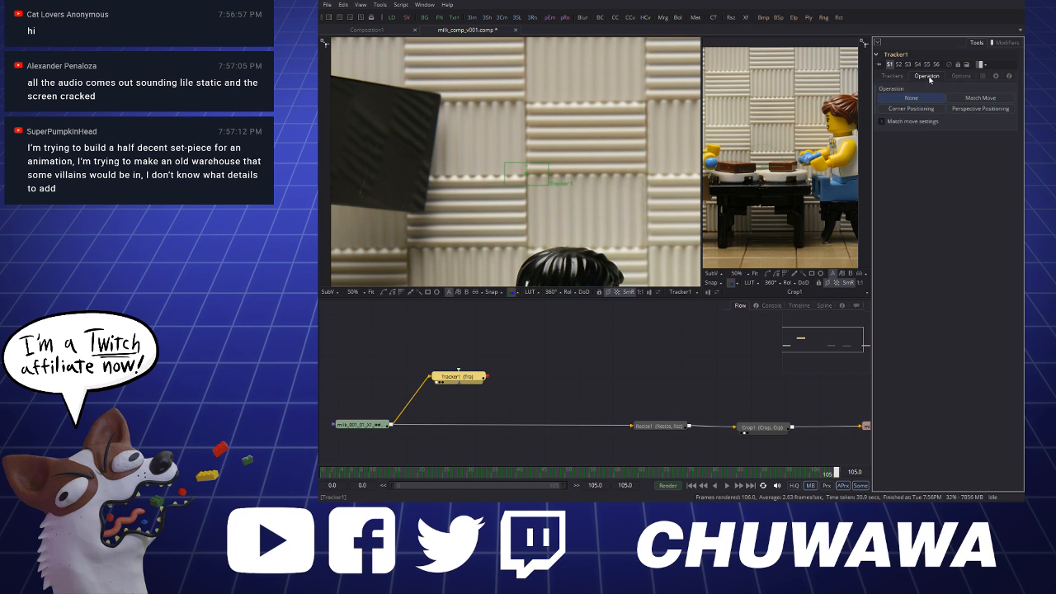
pyautogui.click(978, 98)
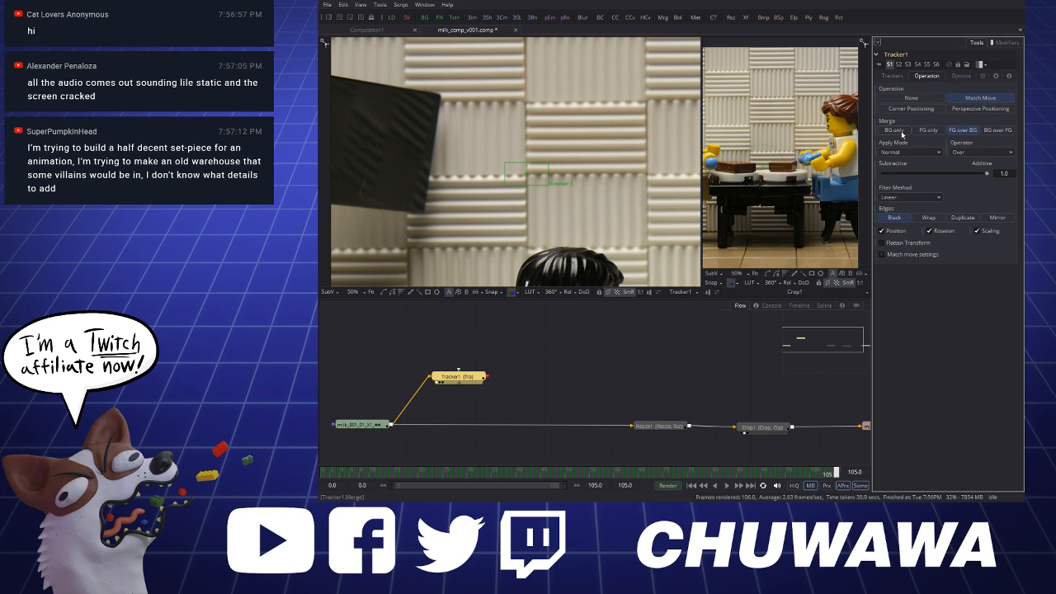
pyautogui.click(902, 130)
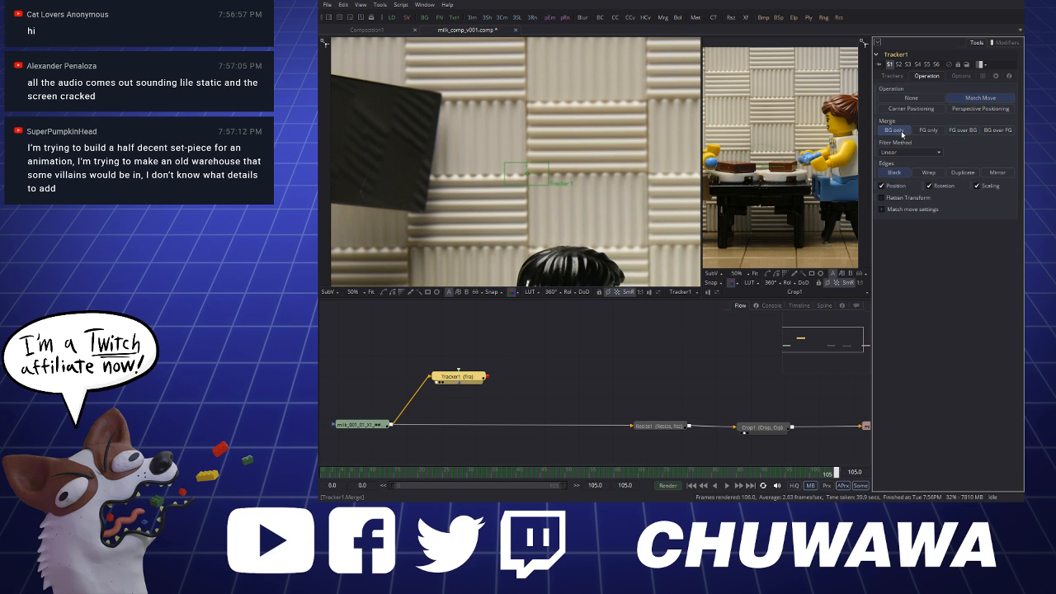
# Insert the Tracker node into the chain between the loader and Resize1
pyautogui.click(606, 430)
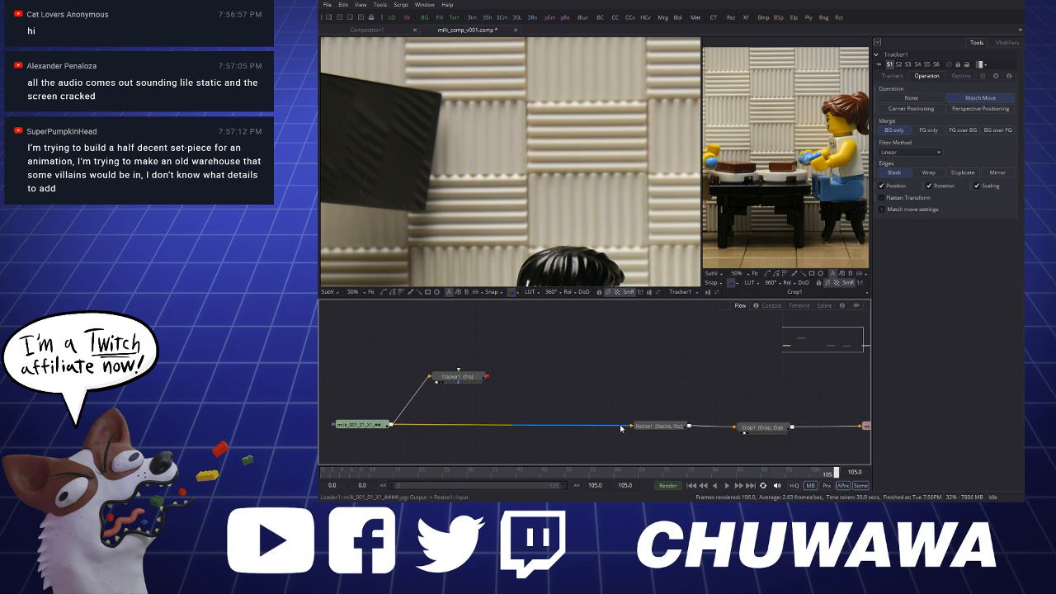
pyautogui.moveTo(620, 426); pyautogui.dragTo(517, 428)
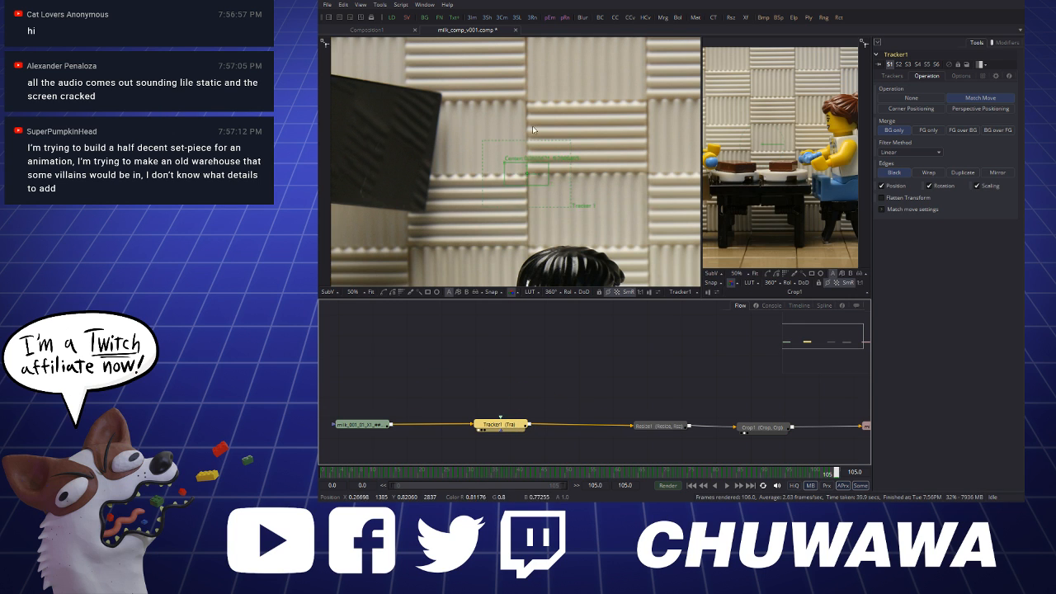
pyautogui.scroll(-3, 533, 131)
pyautogui.scroll(1, 618, 137)
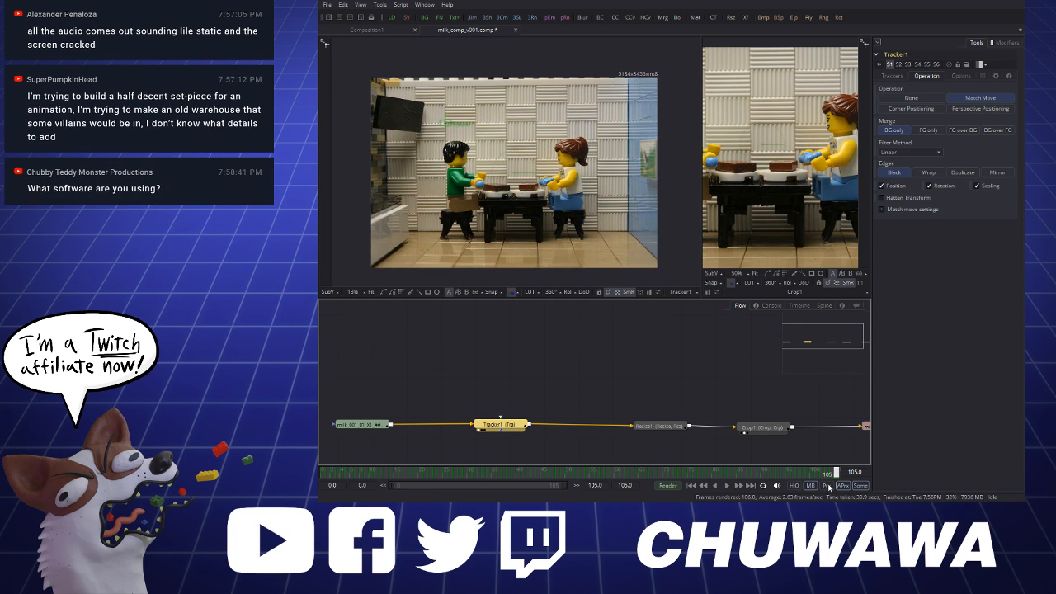
# Go to frame 0 and examine the tracked shot closely around the table, stool legs and floor beside the blue wall
pyautogui.click(324, 473)
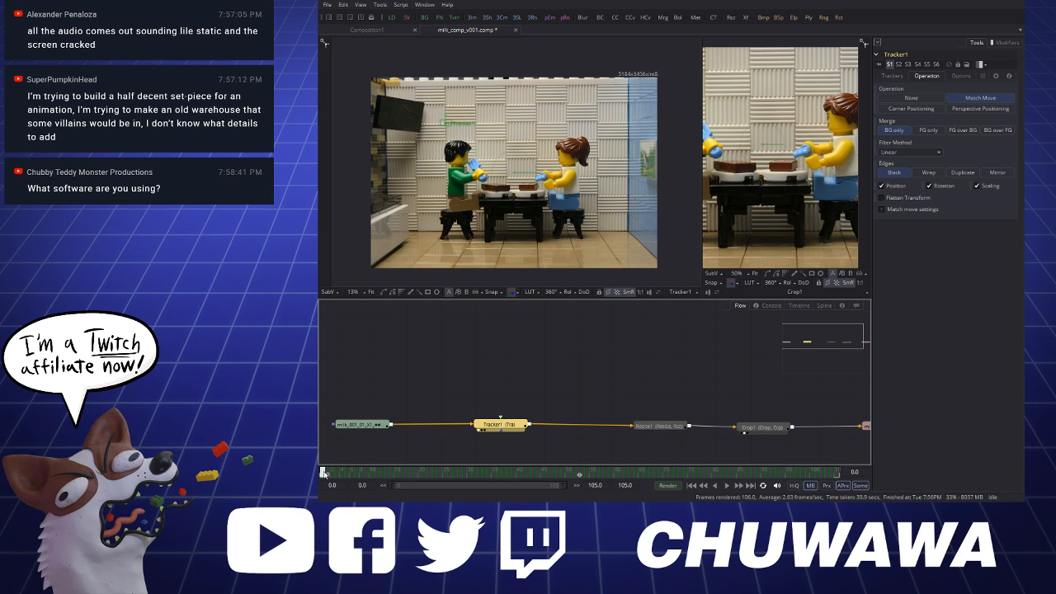
pyautogui.scroll(1, 518, 161)
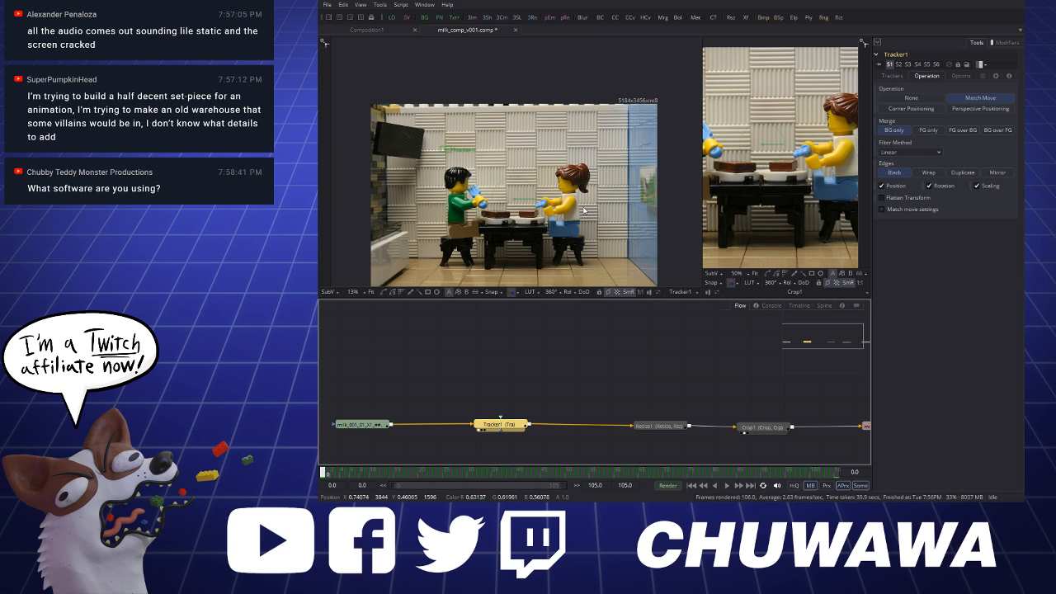
pyautogui.scroll(-2, 518, 161)
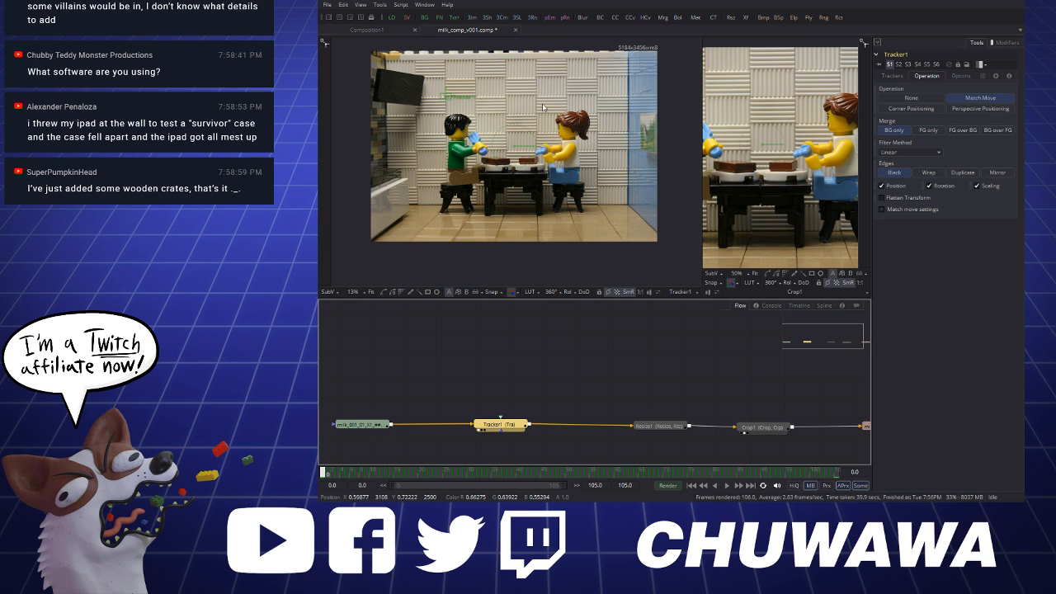
pyautogui.scroll(4, 489, 162)
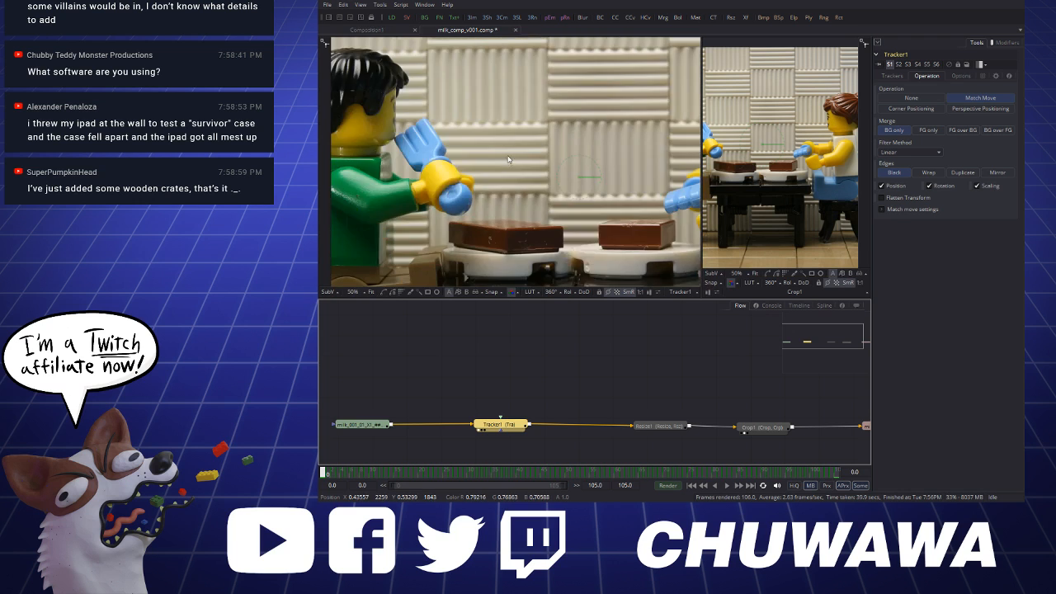
pyautogui.scroll(-4, 495, 144)
pyautogui.scroll(7, 507, 157)
pyautogui.scroll(-7, 532, 189)
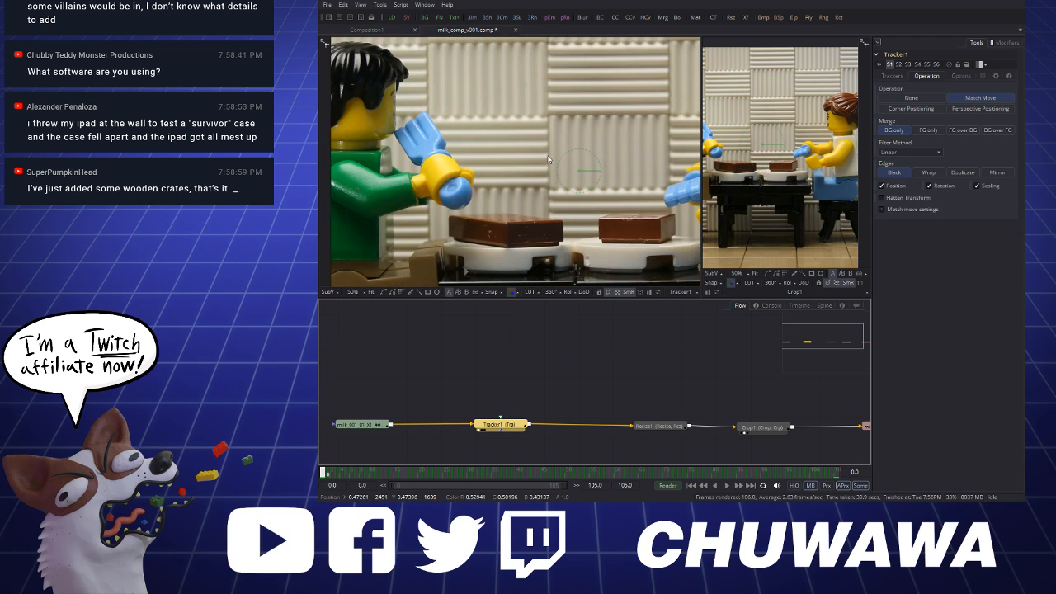
pyautogui.scroll(-1, 546, 142)
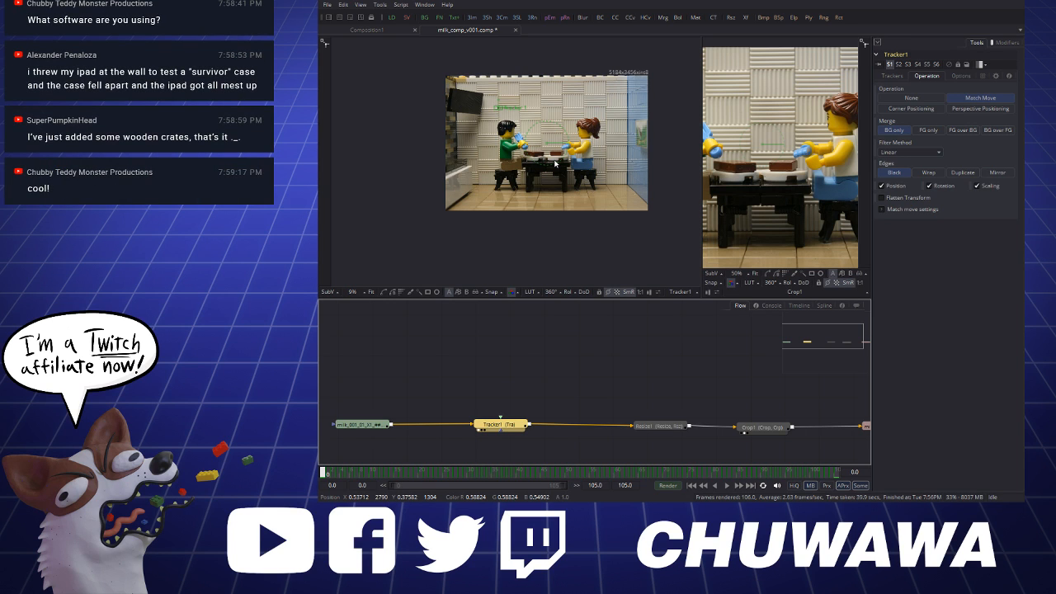
pyautogui.scroll(1, 555, 165)
pyautogui.scroll(3, 574, 94)
pyautogui.scroll(-2, 574, 94)
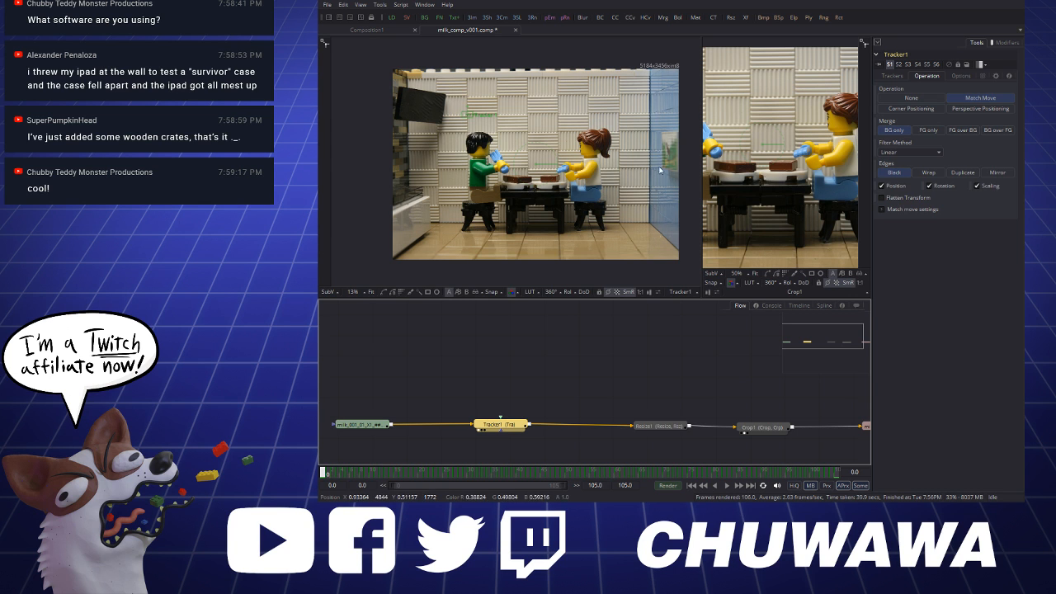
pyautogui.scroll(2, 519, 191)
pyautogui.scroll(1, 518, 188)
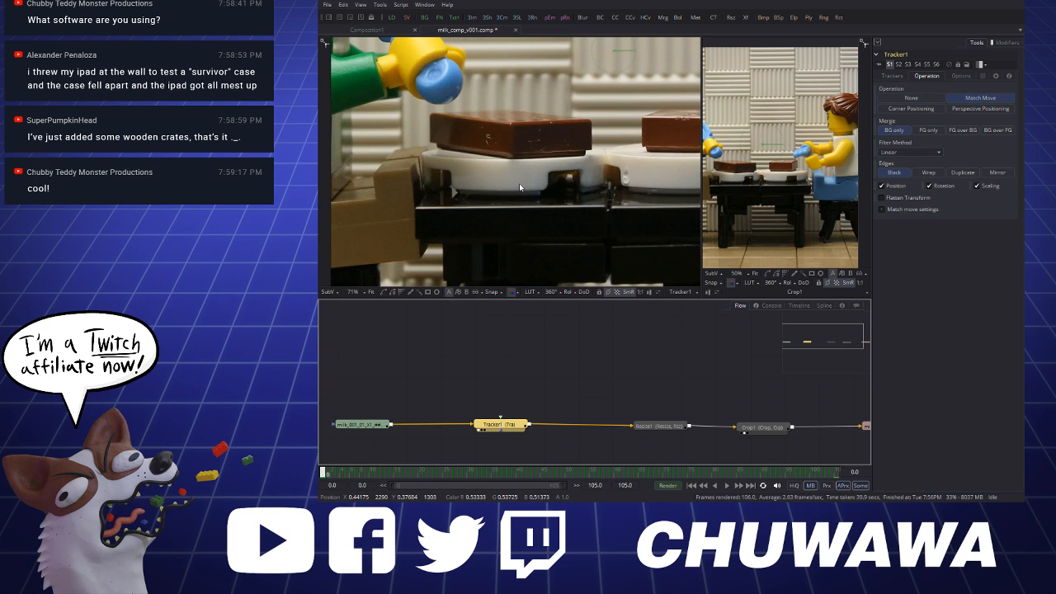
pyautogui.scroll(-3, 522, 188)
pyautogui.scroll(2, 525, 193)
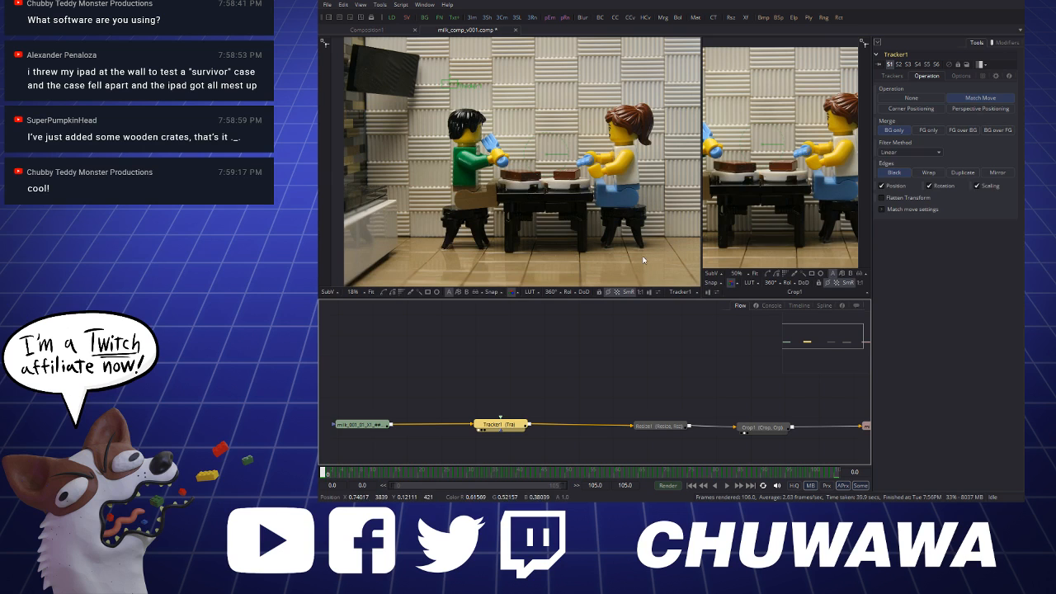
pyautogui.scroll(3, 522, 214)
pyautogui.scroll(-2, 519, 223)
pyautogui.scroll(1, 519, 224)
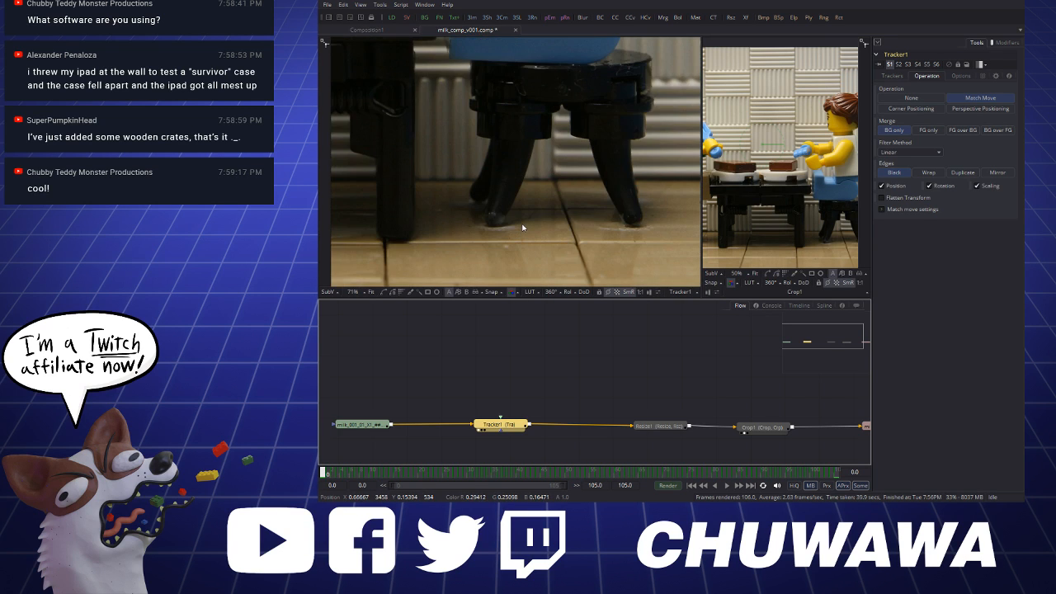
pyautogui.scroll(-3, 528, 210)
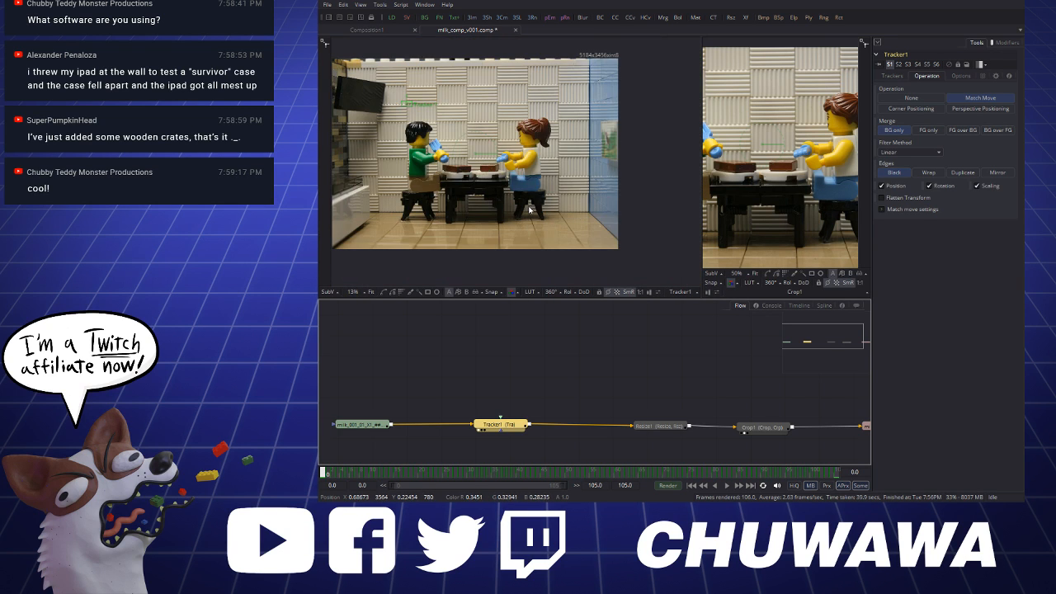
pyautogui.scroll(3, 608, 234)
pyautogui.scroll(2, 607, 234)
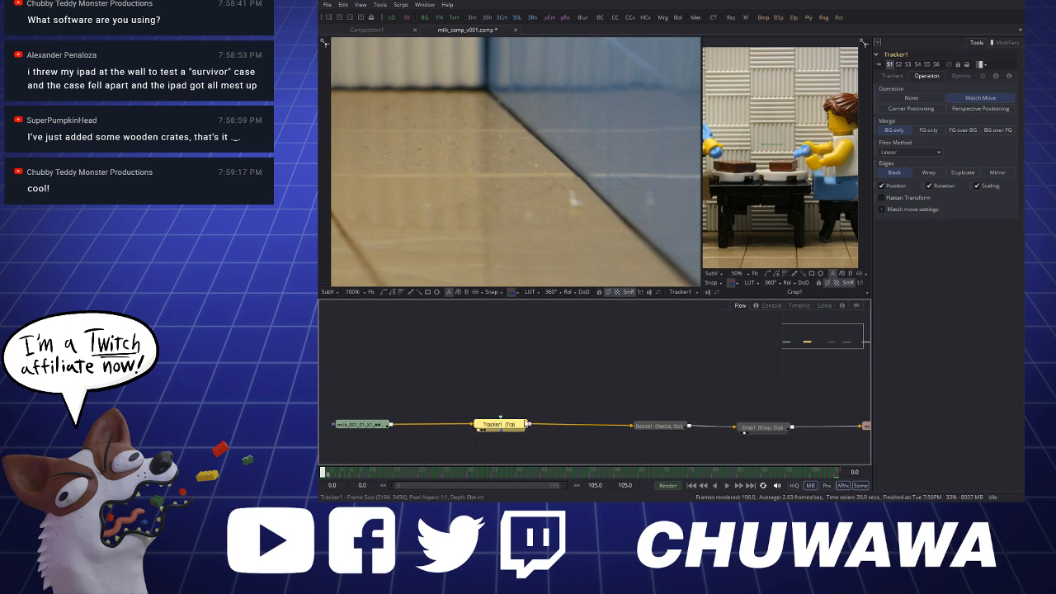
# Move the Tracker node closer to the loader and deselect it
pyautogui.moveTo(519, 424); pyautogui.dragTo(483, 423)
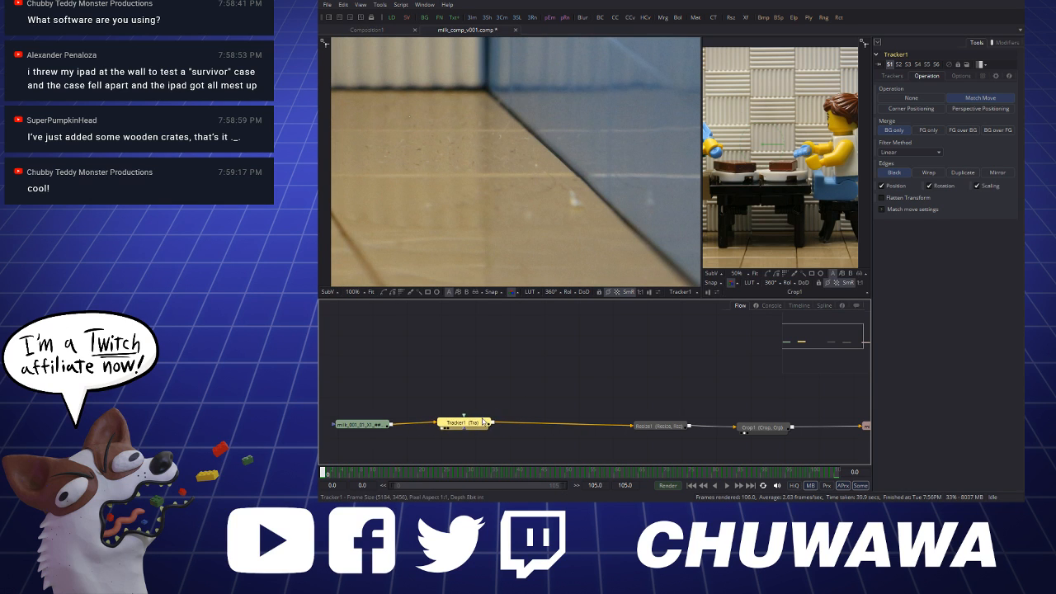
pyautogui.click(558, 384)
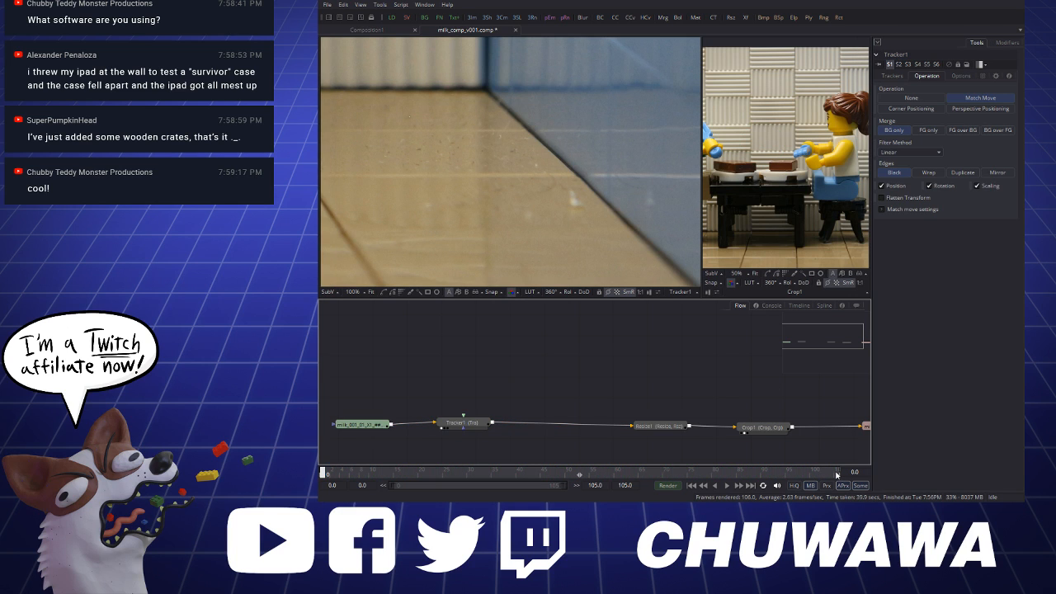
# Check the floor corner's steadiness at frames 105 and 89, scrubbing back to frame 0
pyautogui.click(835, 474)
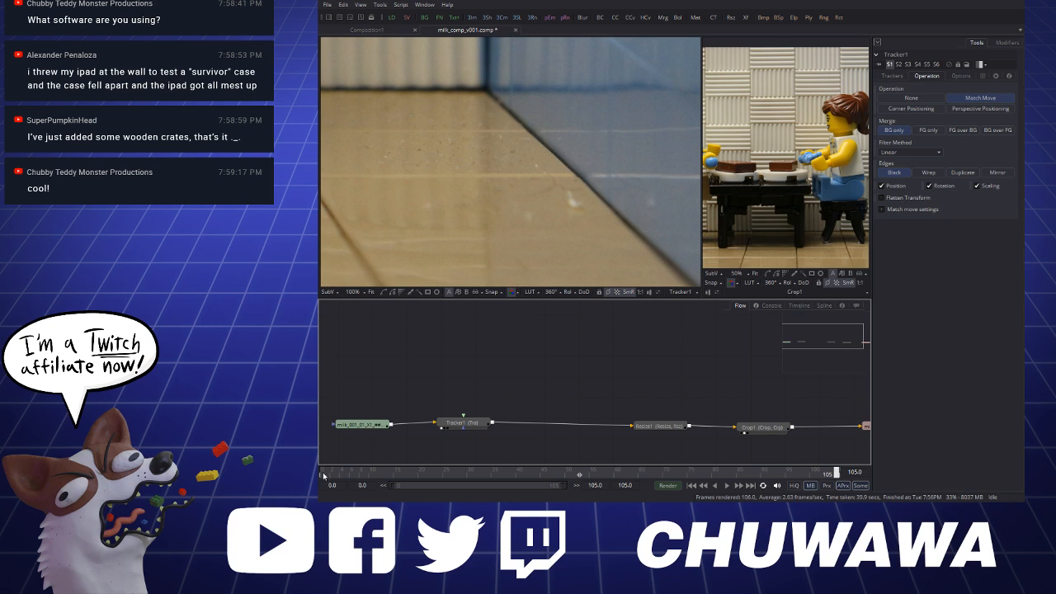
pyautogui.click(759, 474)
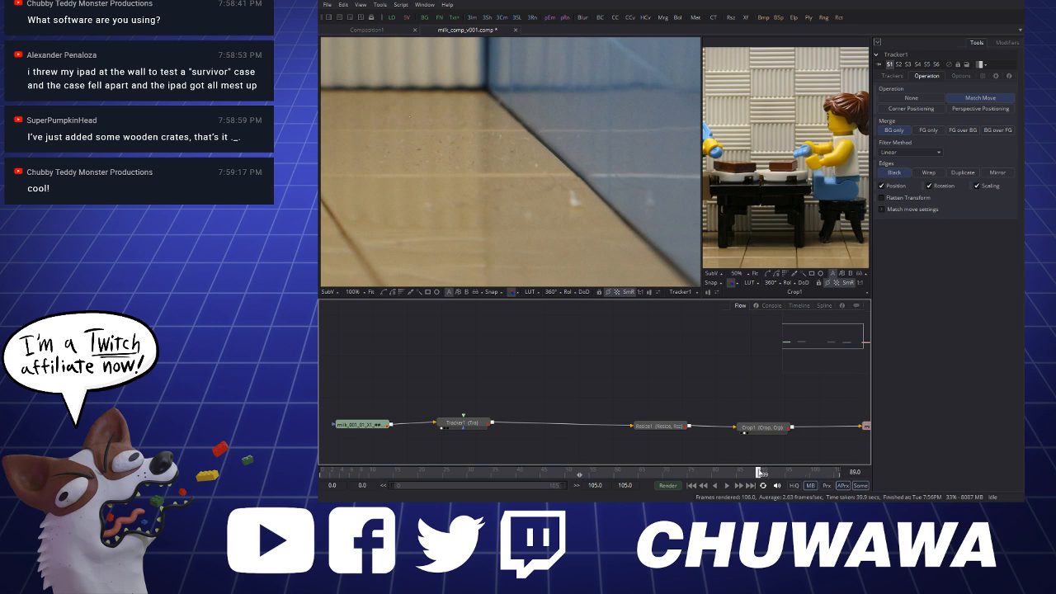
pyautogui.moveTo(758, 473); pyautogui.dragTo(321, 485)
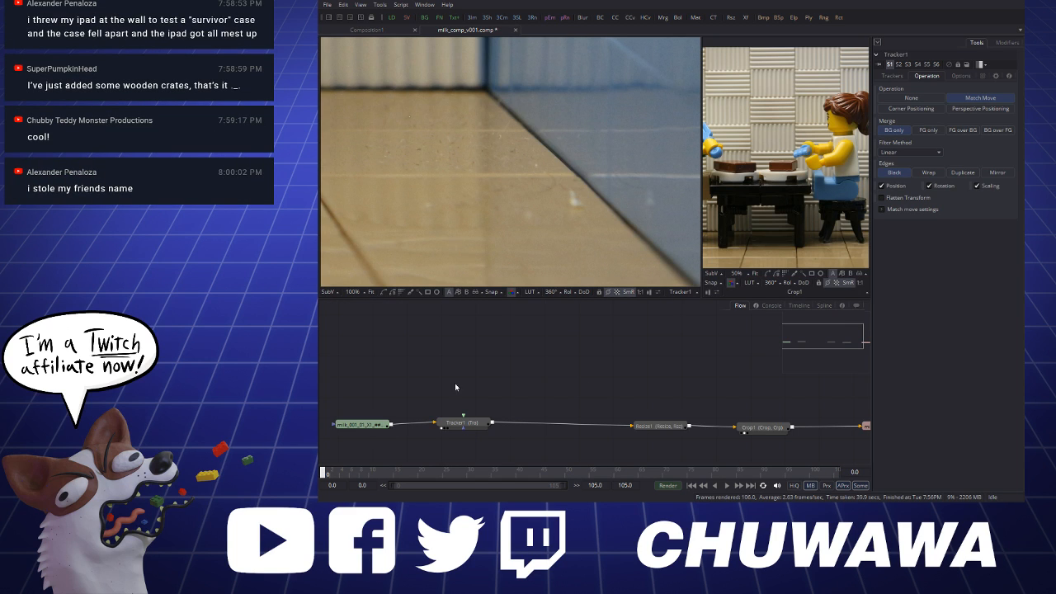
# Add a Paint node and place it just above the connection between Tracker1 and Resize1
pyautogui.press('p')
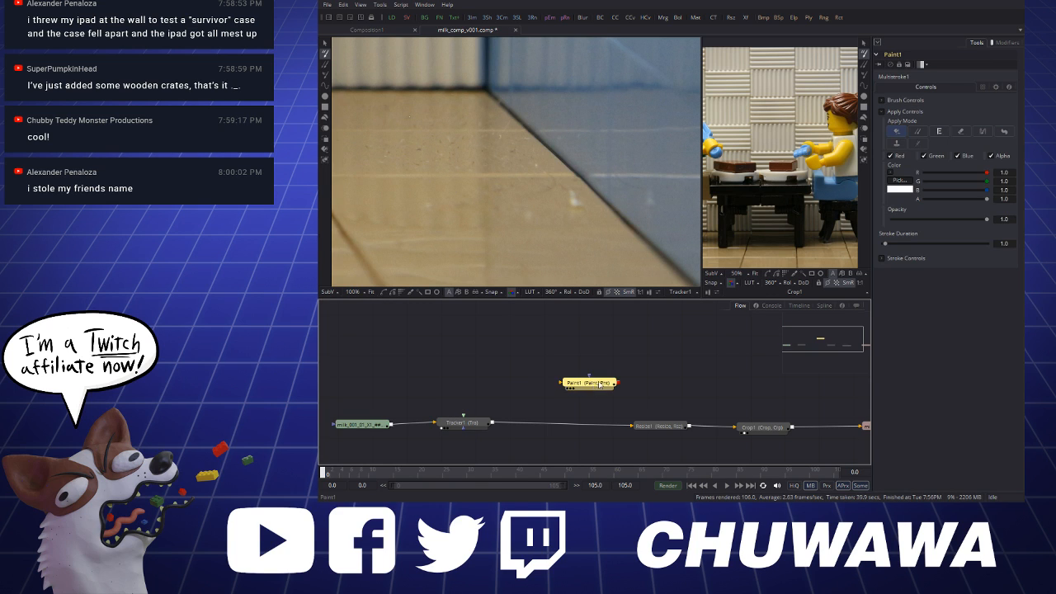
pyautogui.moveTo(600, 384)
pyautogui.mouseDown()
pyautogui.moveTo(573, 439)
pyautogui.moveTo(575, 403)
pyautogui.mouseUp()
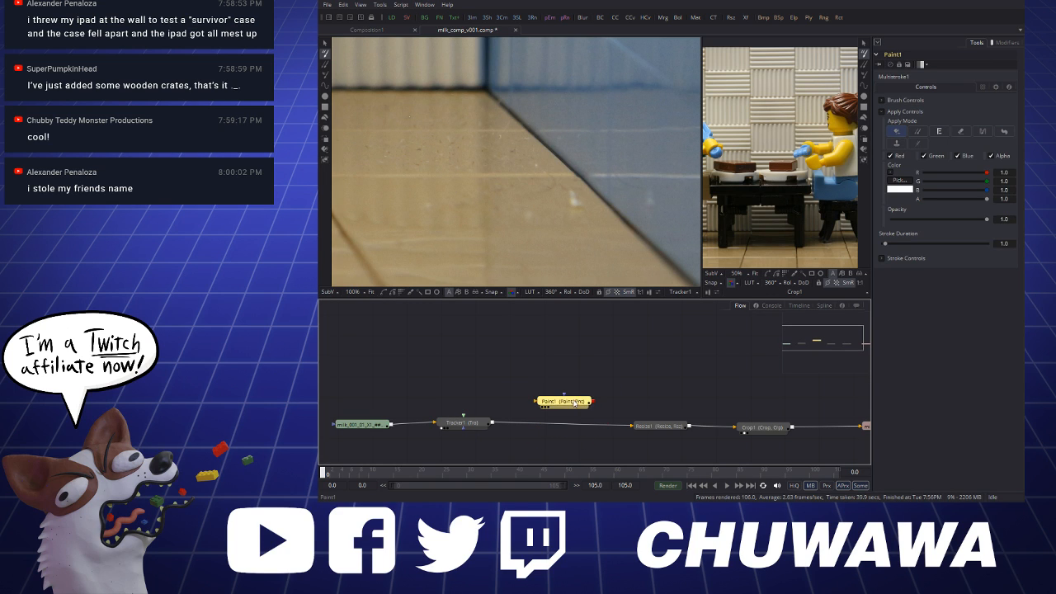
pyautogui.scroll(-2, 691, 209)
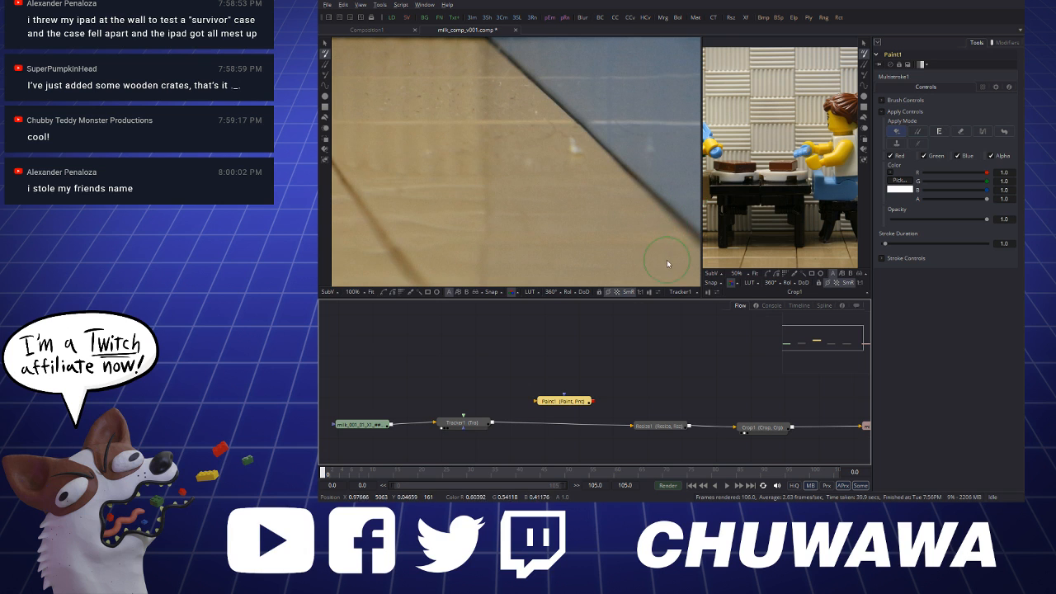
pyautogui.scroll(-2, 628, 236)
pyautogui.scroll(-3, 630, 241)
pyautogui.scroll(2, 486, 146)
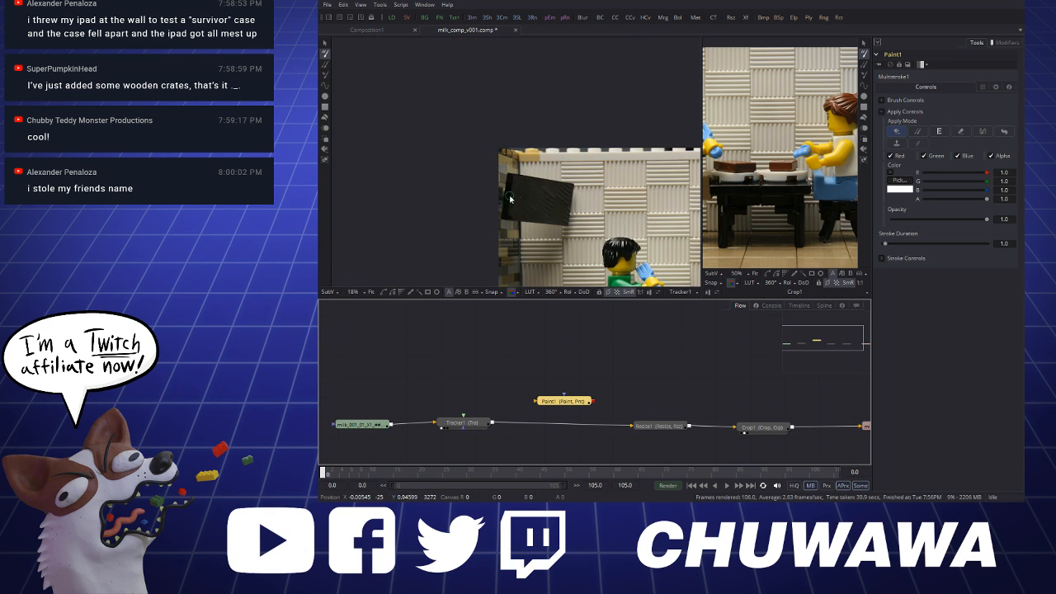
pyautogui.scroll(2, 516, 206)
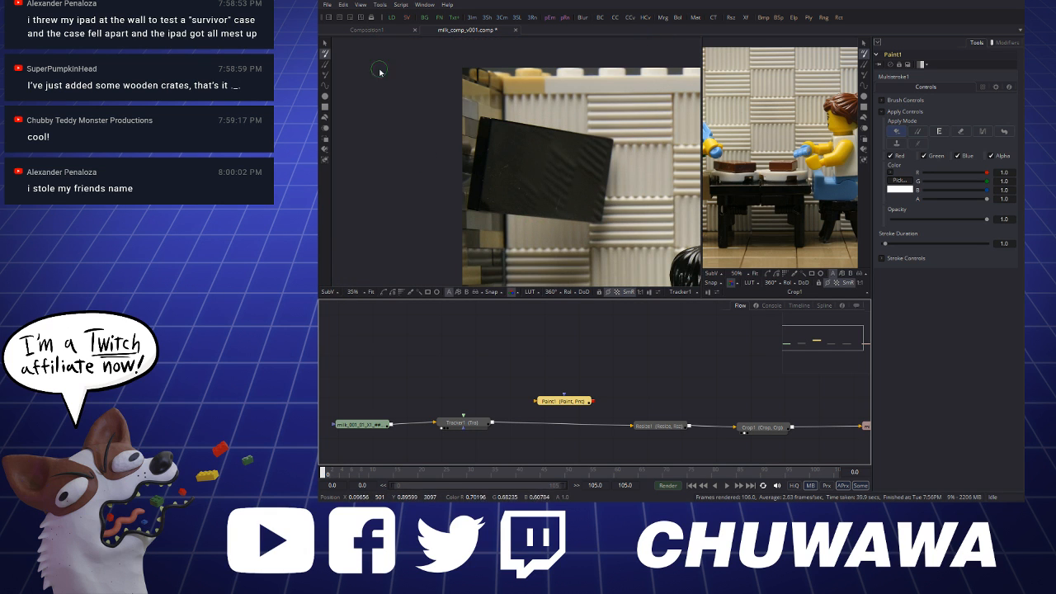
# Examine the tracked shot for blemishes, from the whole frame down to the floor beside the blue wall
pyautogui.scroll(-3, 428, 120)
pyautogui.scroll(3, 484, 97)
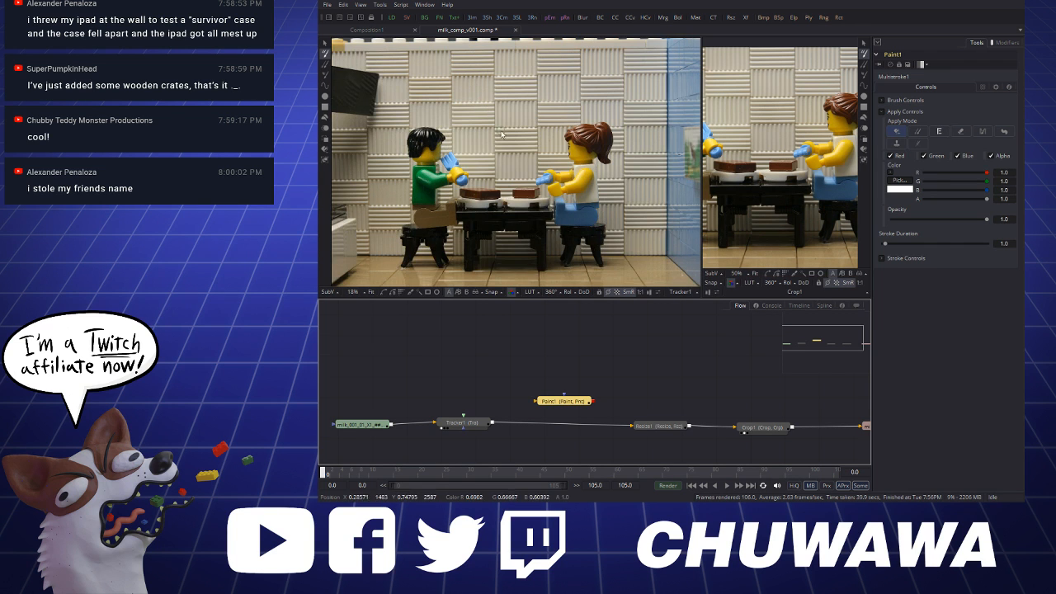
pyautogui.scroll(-3, 500, 132)
pyautogui.scroll(3, 431, 137)
pyautogui.scroll(-3, 491, 127)
pyautogui.scroll(5, 632, 206)
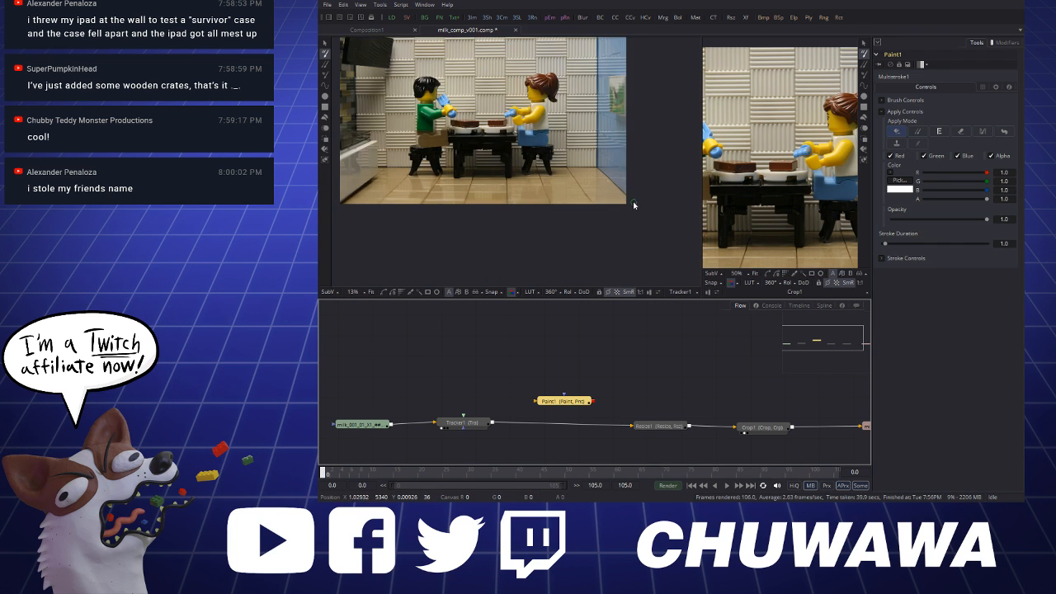
pyautogui.scroll(1, 516, 156)
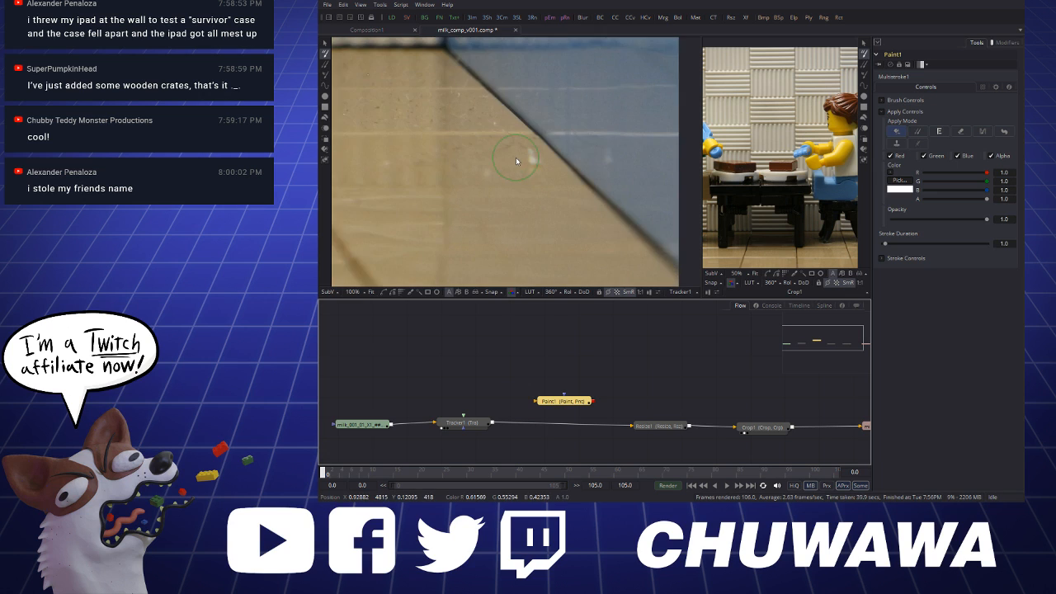
pyautogui.scroll(-2, 517, 158)
pyautogui.scroll(1, 518, 161)
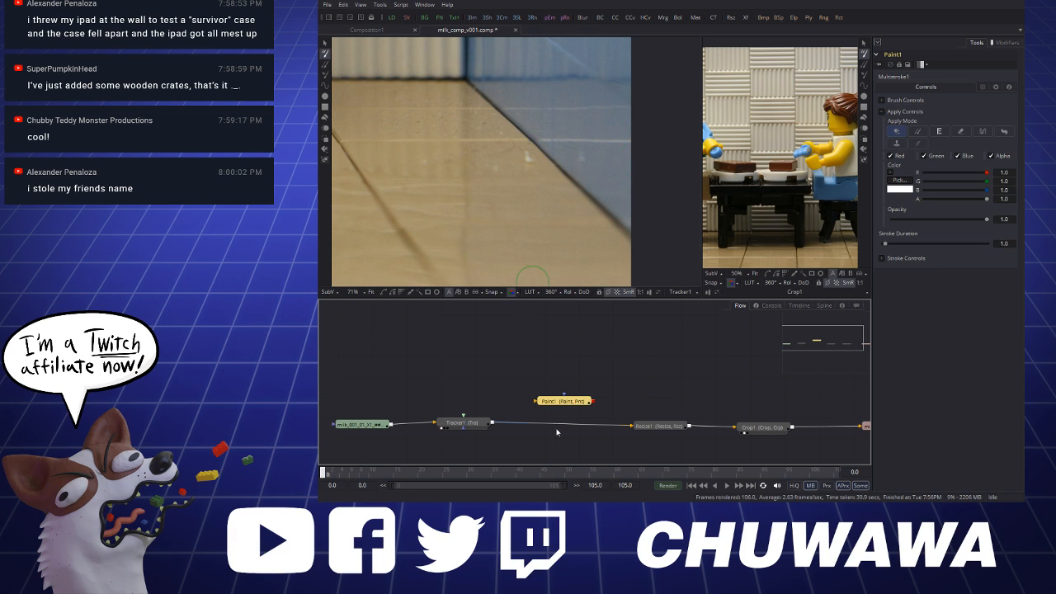
# Connect Tracker1's output to Paint1, space the two nodes apart, and show Paint1 in the large viewer
pyautogui.moveTo(492, 423); pyautogui.dragTo(559, 405)
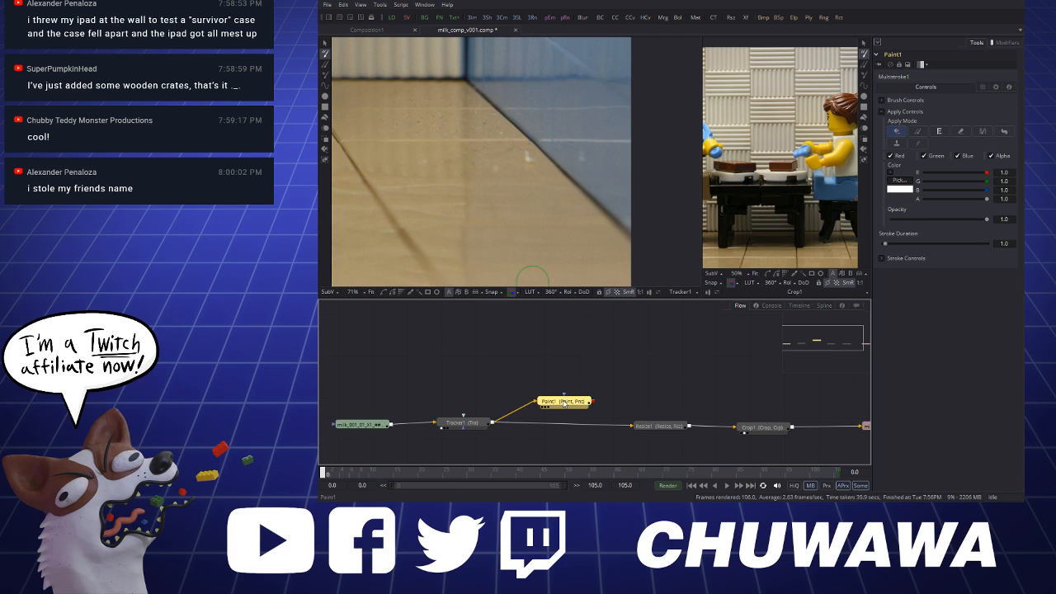
pyautogui.moveTo(563, 401); pyautogui.dragTo(561, 388)
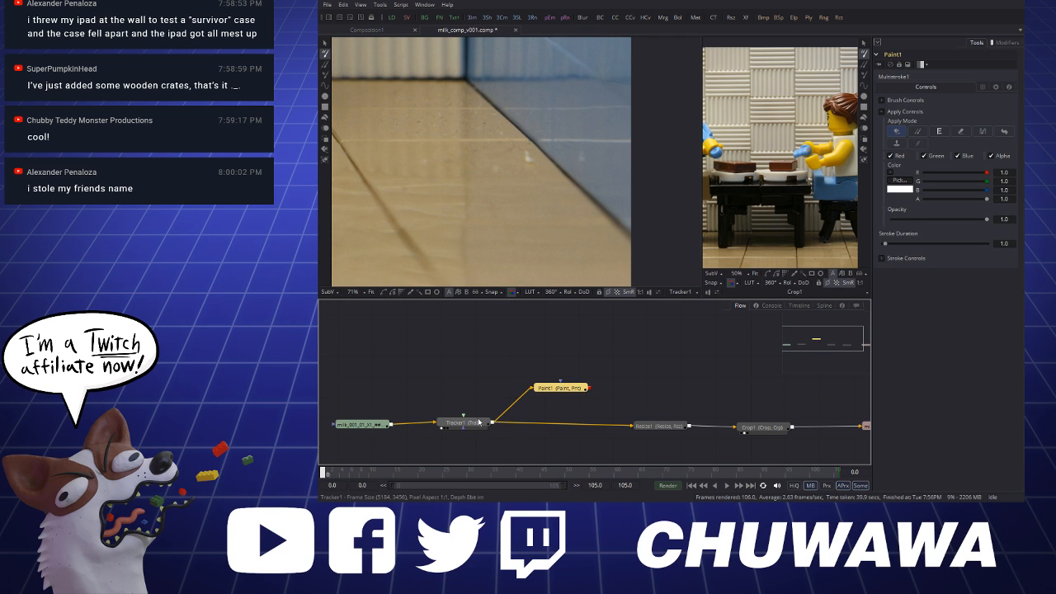
pyautogui.moveTo(478, 422); pyautogui.dragTo(456, 424)
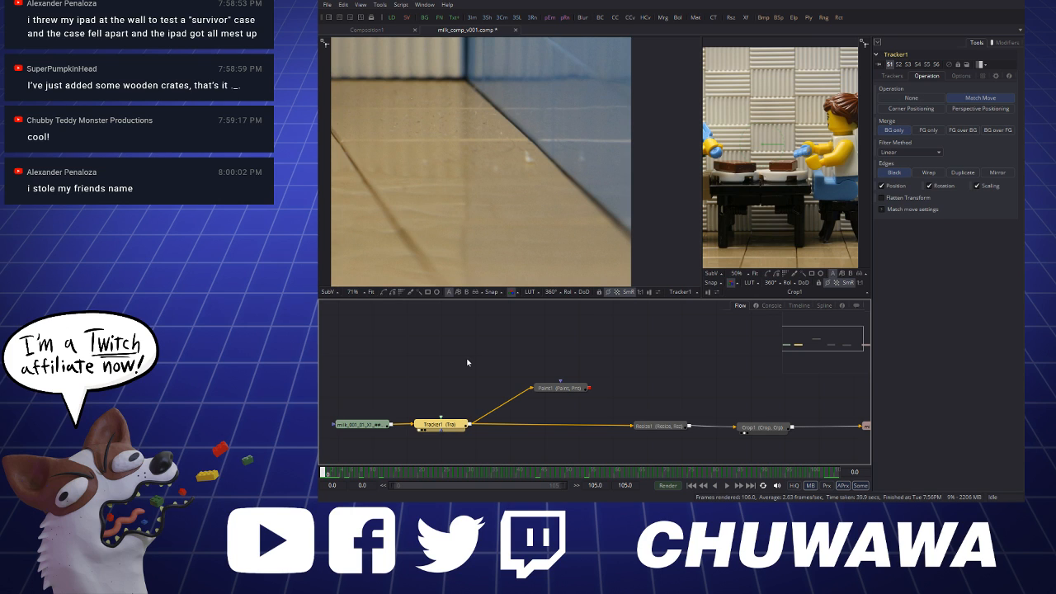
pyautogui.click(559, 389)
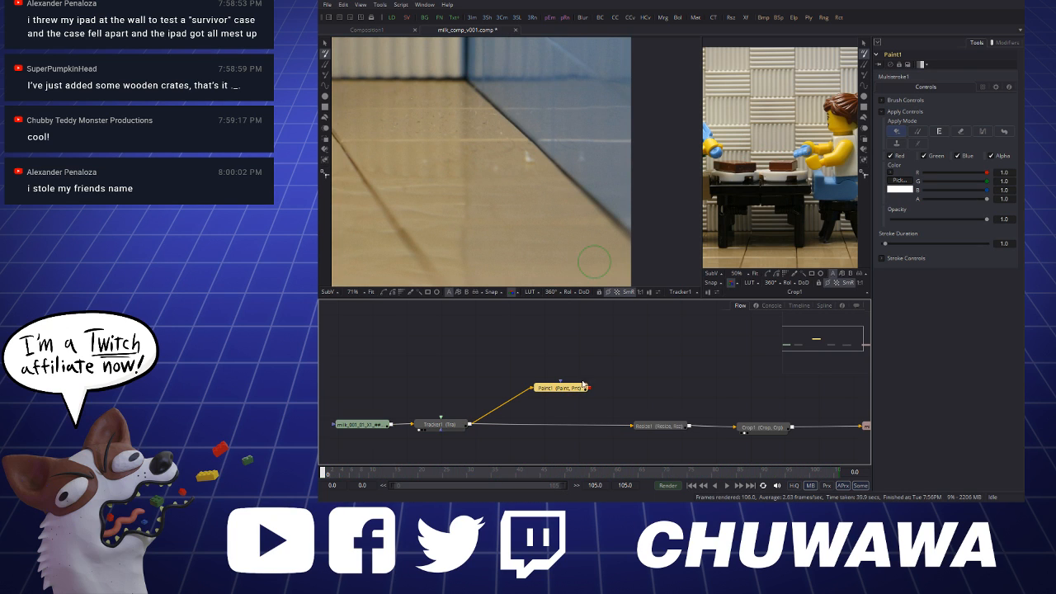
pyautogui.press('1')
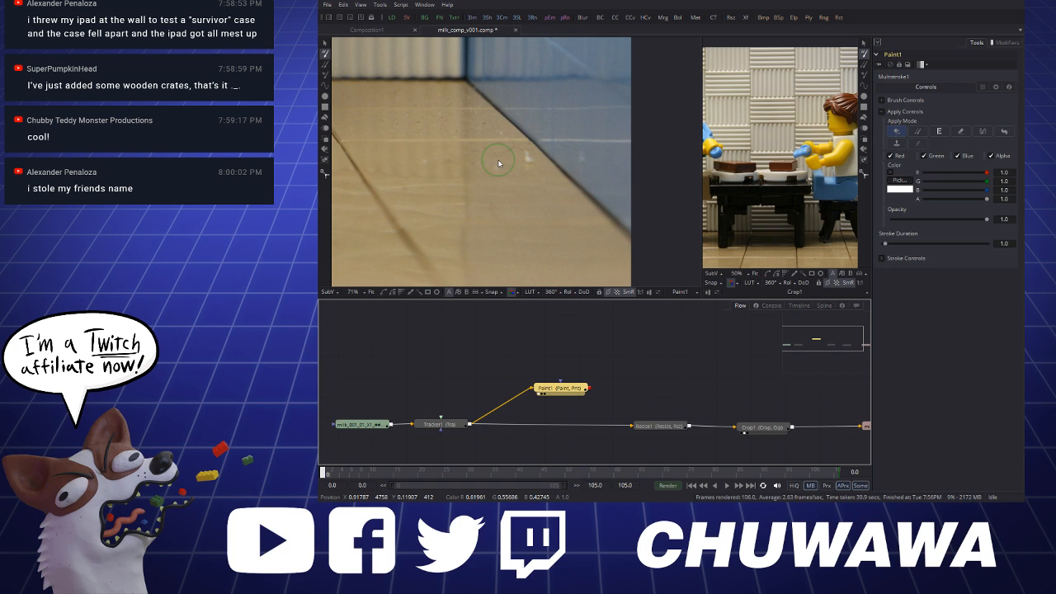
# Switch Paint1 to Clone mode, sample clean floor near the white speck by the blue wall, and clone over the speck
pyautogui.click(918, 132)
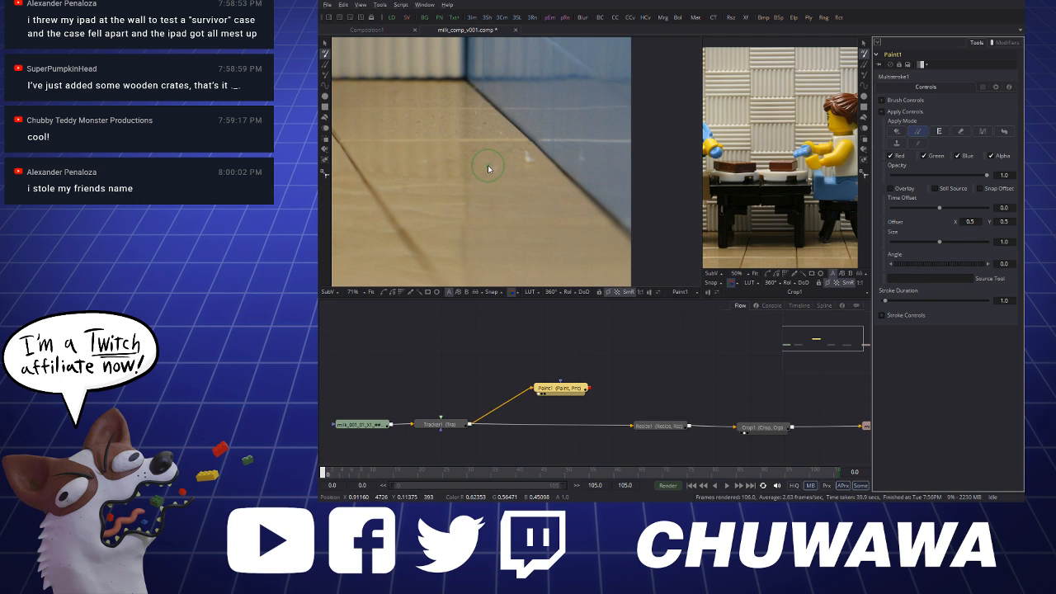
pyautogui.moveTo(488, 168); pyautogui.dragTo(485, 163)
pyautogui.keyDown('alt'); pyautogui.click(485, 163); pyautogui.keyUp('alt')
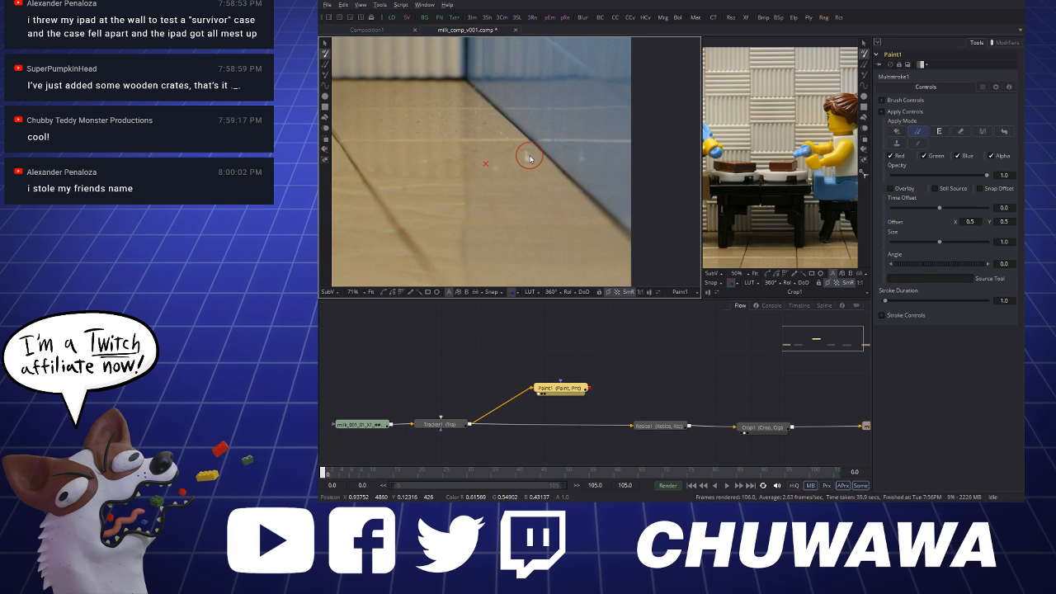
pyautogui.click(525, 157)
pyautogui.click(518, 160)
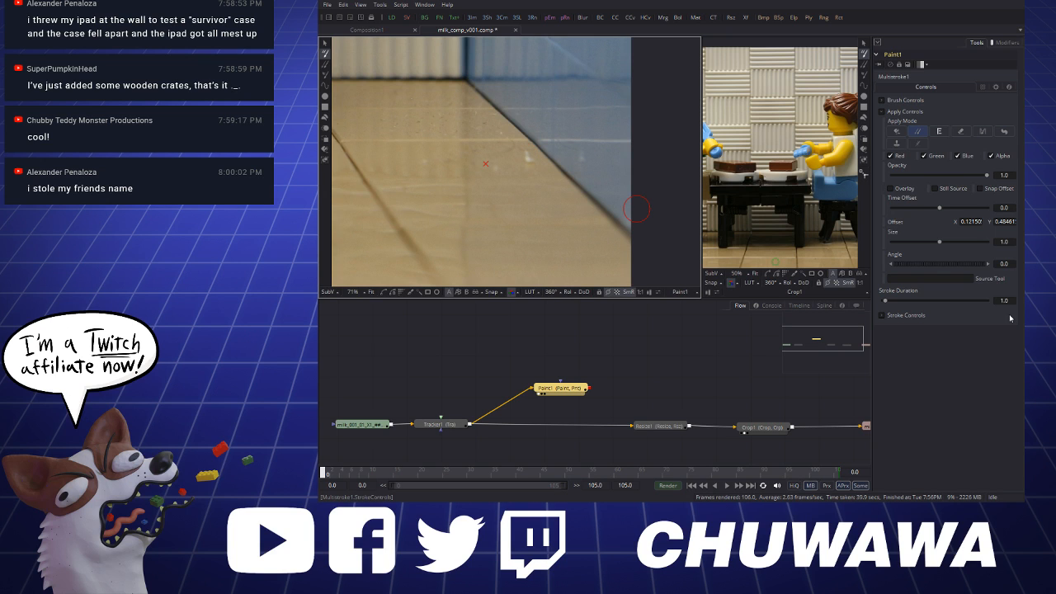
# Set the stroke duration to 105 and try cloning over the white floor speck
pyautogui.click(884, 316)
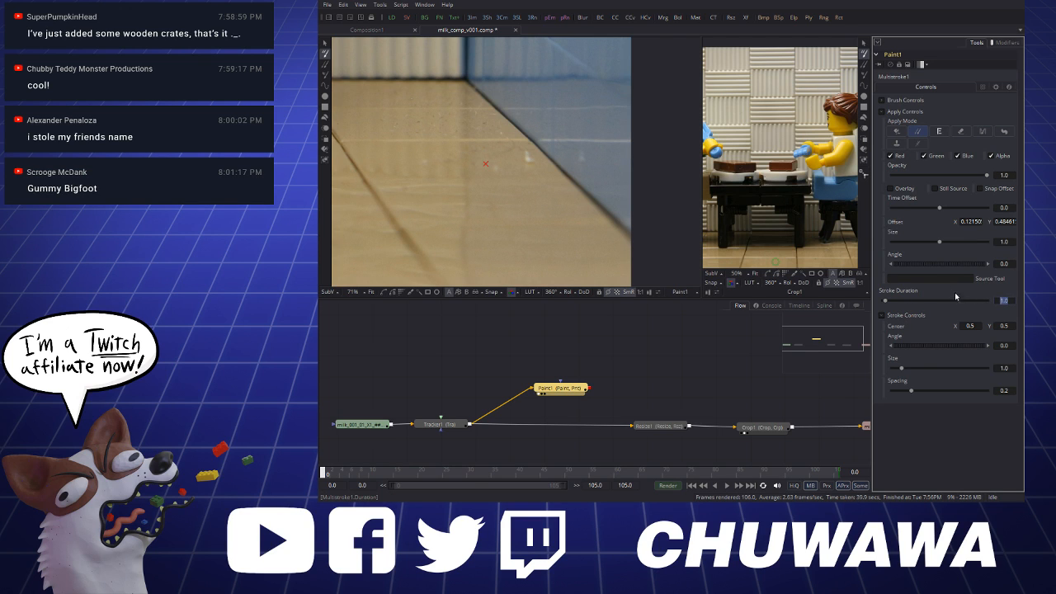
pyautogui.write('105')
pyautogui.press('Tab')
pyautogui.click(526, 158)
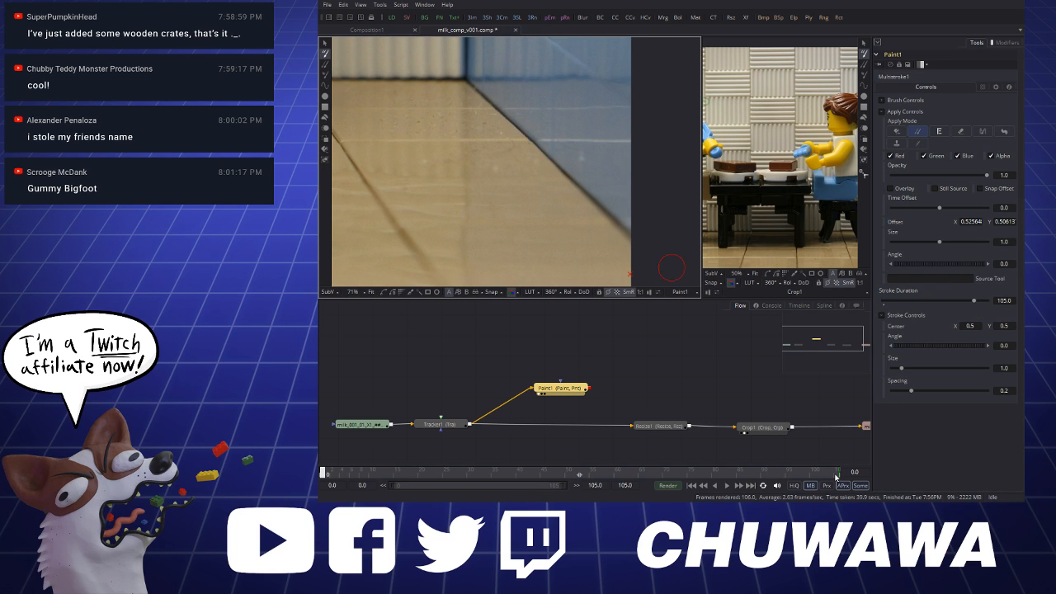
# Check the cloned floor spot at frame 105 and through the shot, returning to frame 0
pyautogui.click(835, 474)
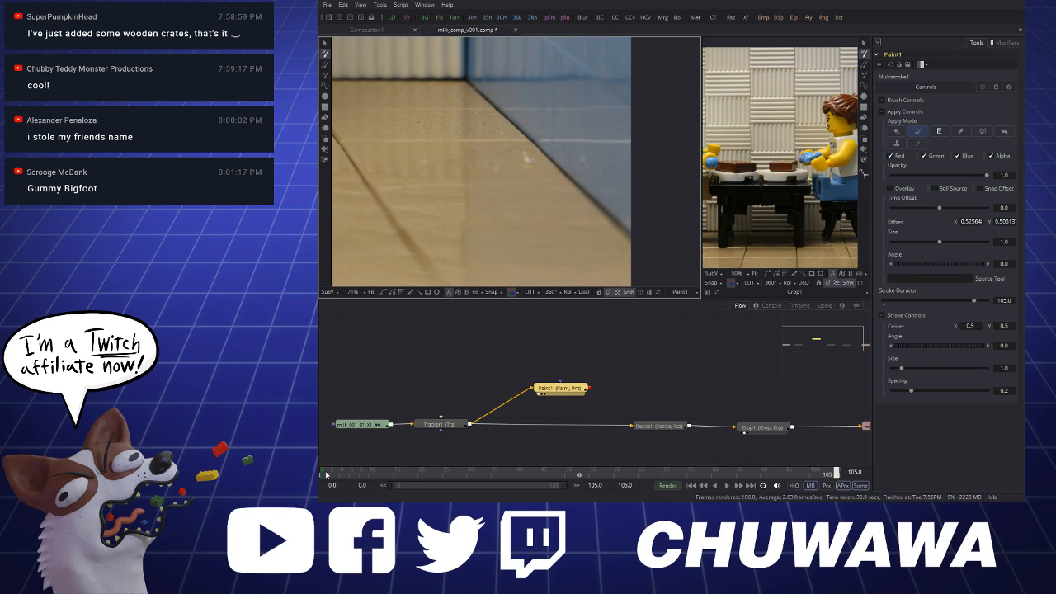
pyautogui.moveTo(326, 474); pyautogui.dragTo(836, 483)
pyautogui.moveTo(837, 477); pyautogui.dragTo(834, 478)
pyautogui.click(328, 477)
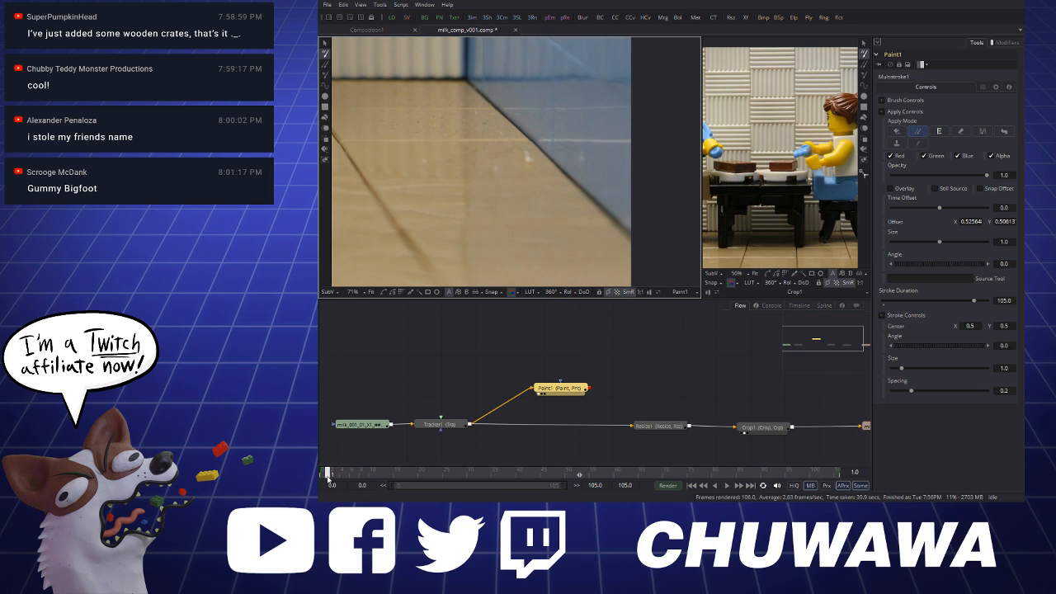
pyautogui.moveTo(327, 477); pyautogui.dragTo(323, 477)
# Set the stroke duration to 110, clone over the white floor speck, and check it at frames 105 and 0
pyautogui.moveTo(973, 307); pyautogui.dragTo(977, 304)
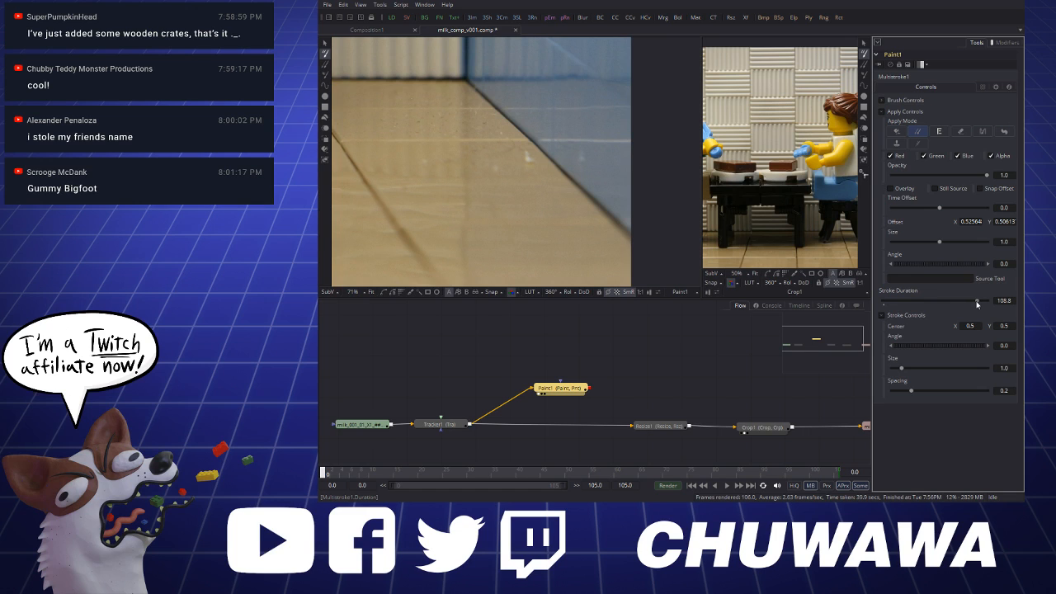
pyautogui.doubleClick(1010, 300)
pyautogui.write('110')
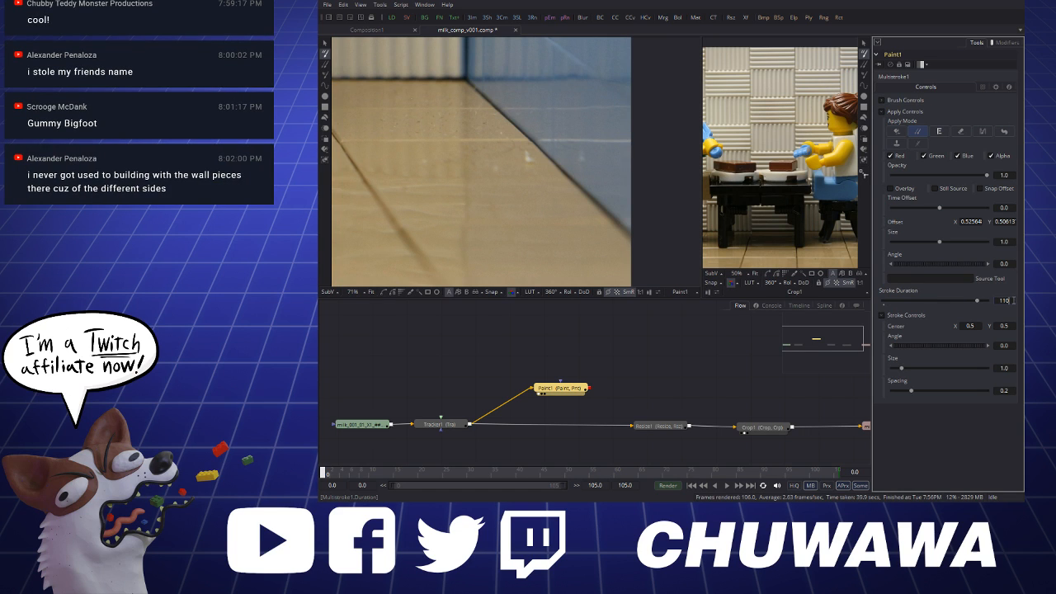
pyautogui.press('Tab')
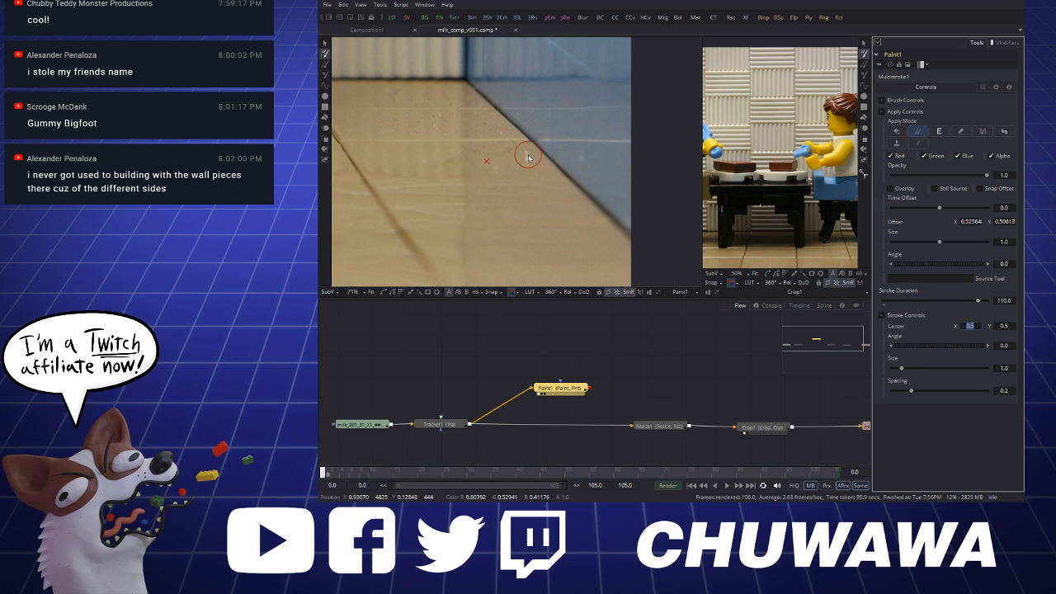
pyautogui.click(527, 156)
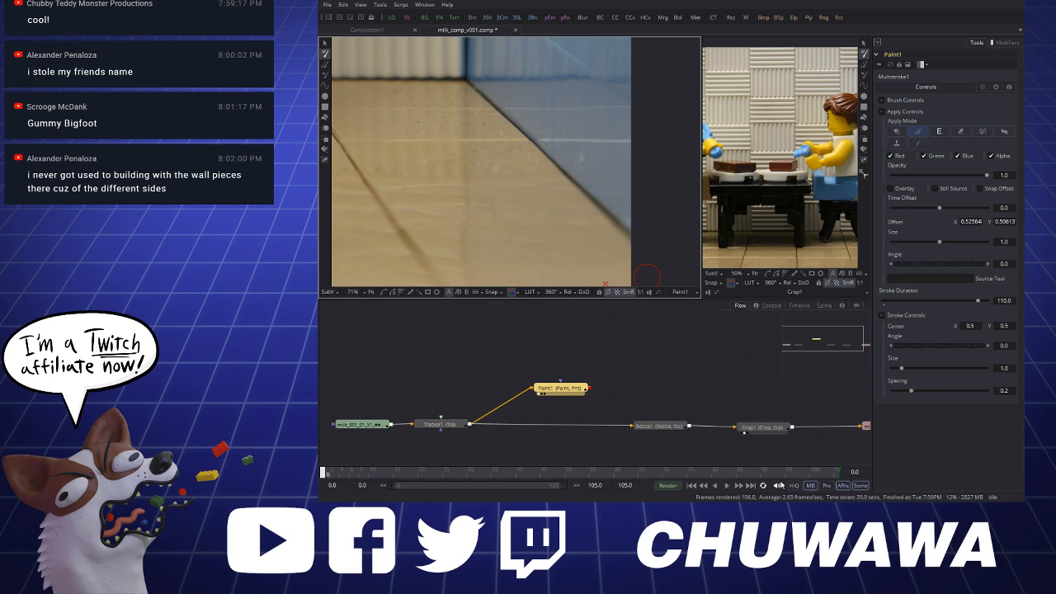
pyautogui.click(836, 475)
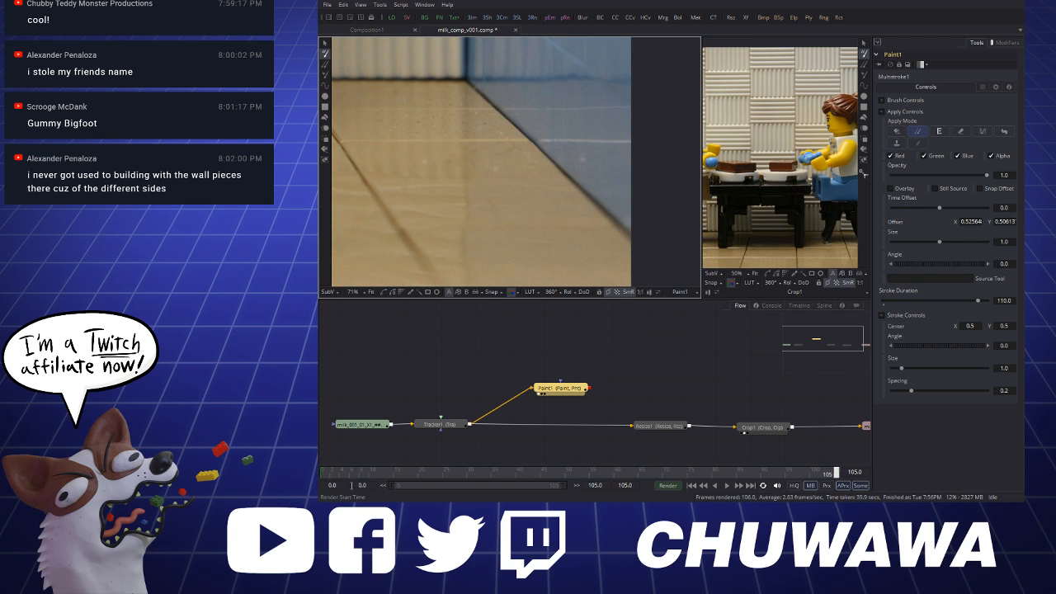
pyautogui.click(323, 474)
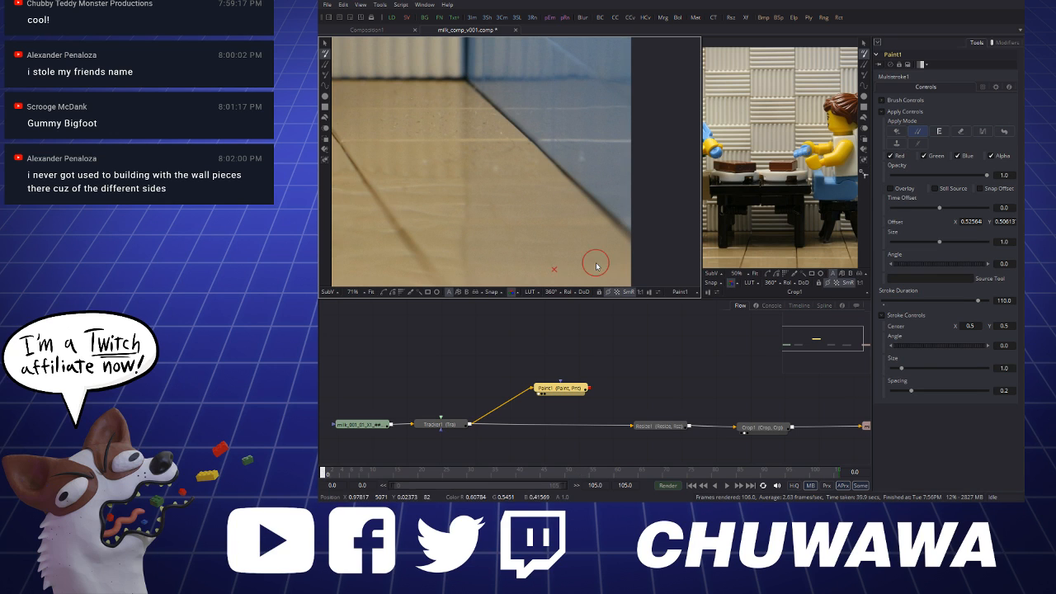
# Sample clean floor near the back wall and clone over the small marks just beside it
pyautogui.keyDown('alt'); pyautogui.click(602, 165); pyautogui.keyUp('alt')
pyautogui.keyDown('alt'); pyautogui.click(429, 118); pyautogui.keyUp('alt')
pyautogui.keyDown('alt'); pyautogui.click(468, 122); pyautogui.keyUp('alt')
pyautogui.click(485, 124)
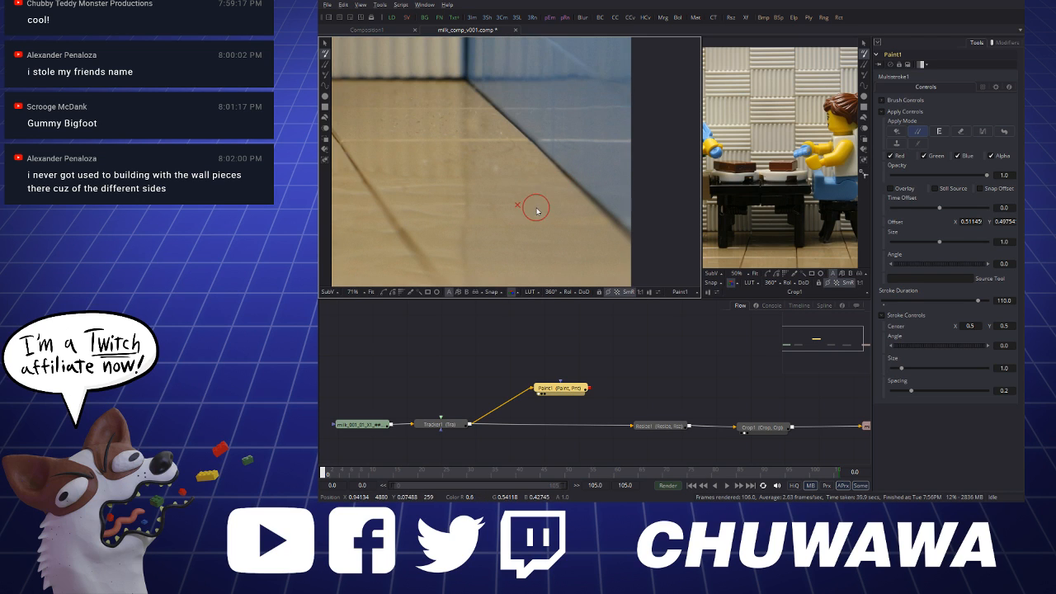
# Reduce the clone brush size to suit the white scratch on the brown block on the plate by the green-shirted figure
pyautogui.scroll(-3, 516, 178)
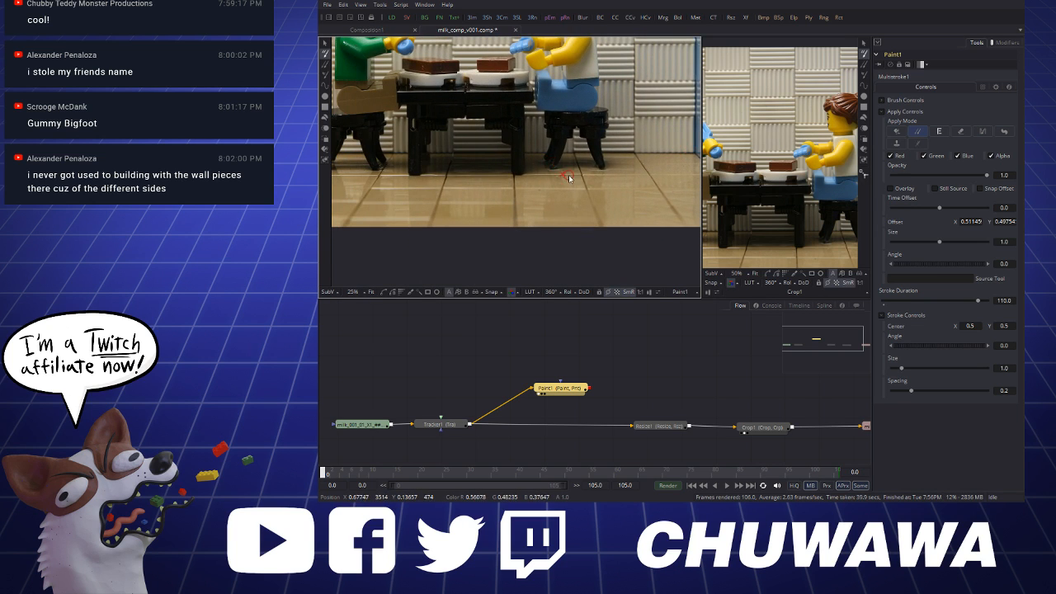
pyautogui.scroll(3, 565, 181)
pyautogui.scroll(-2, 558, 180)
pyautogui.moveTo(482, 165); pyautogui.dragTo(635, 180)
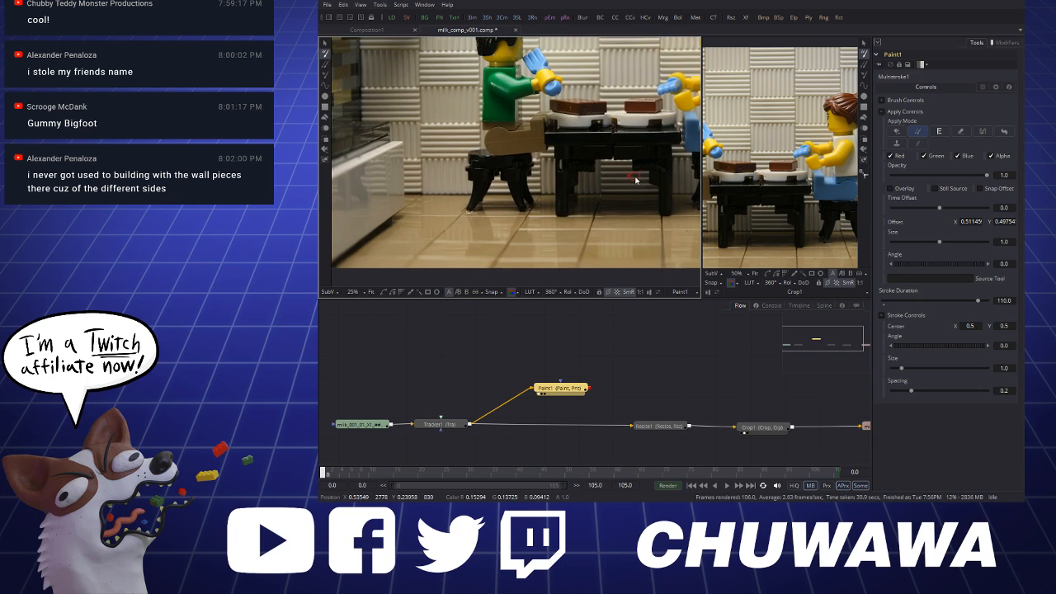
pyautogui.scroll(3, 603, 117)
pyautogui.scroll(-2, 591, 121)
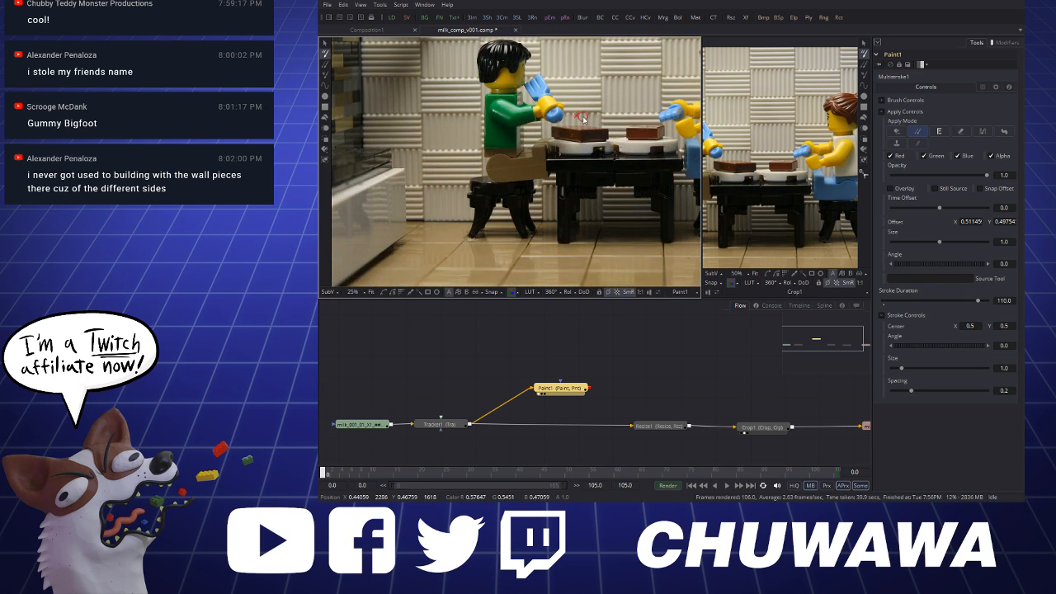
pyautogui.scroll(6, 582, 119)
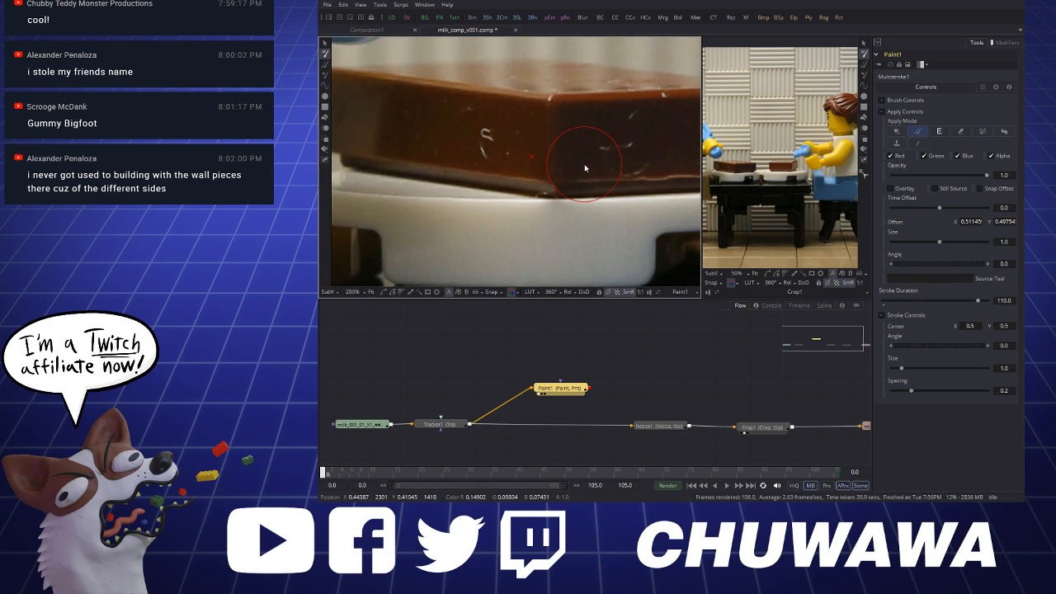
pyautogui.scroll(-1, 569, 165)
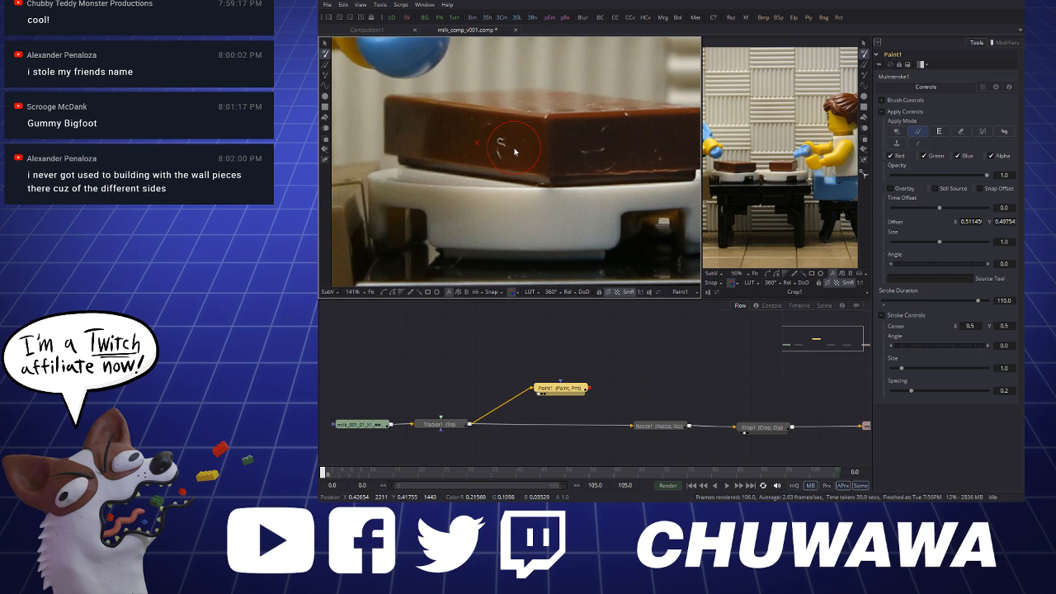
pyautogui.keyDown('ctrl'); pyautogui.moveTo(512, 148); pyautogui.dragTo(500, 147); pyautogui.keyUp('ctrl')
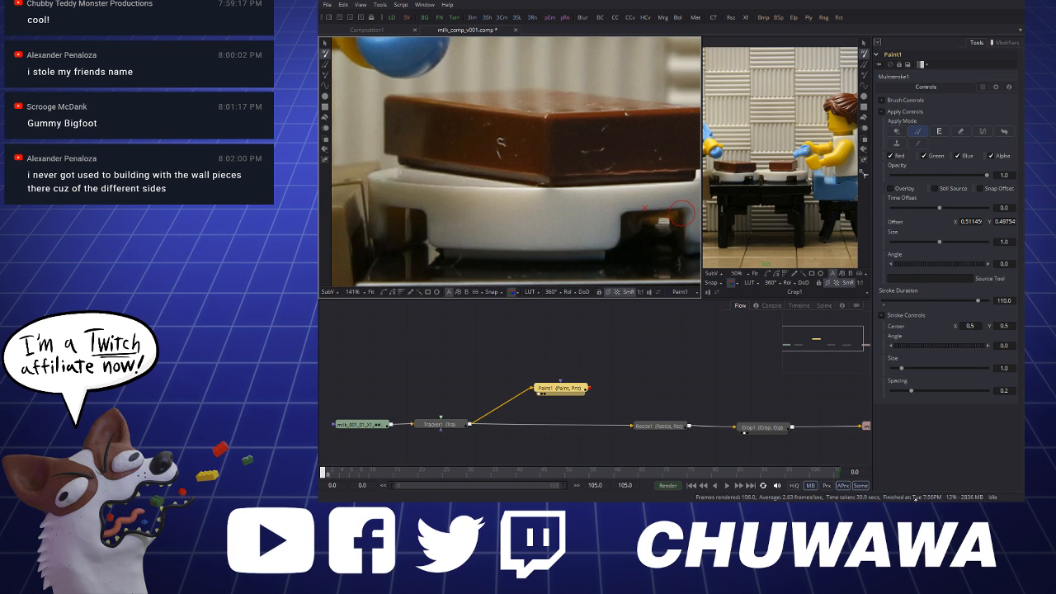
# Check the scratched brown block across the shot at frames 105, 50, 71 and 90, returning to the start
pyautogui.click(835, 473)
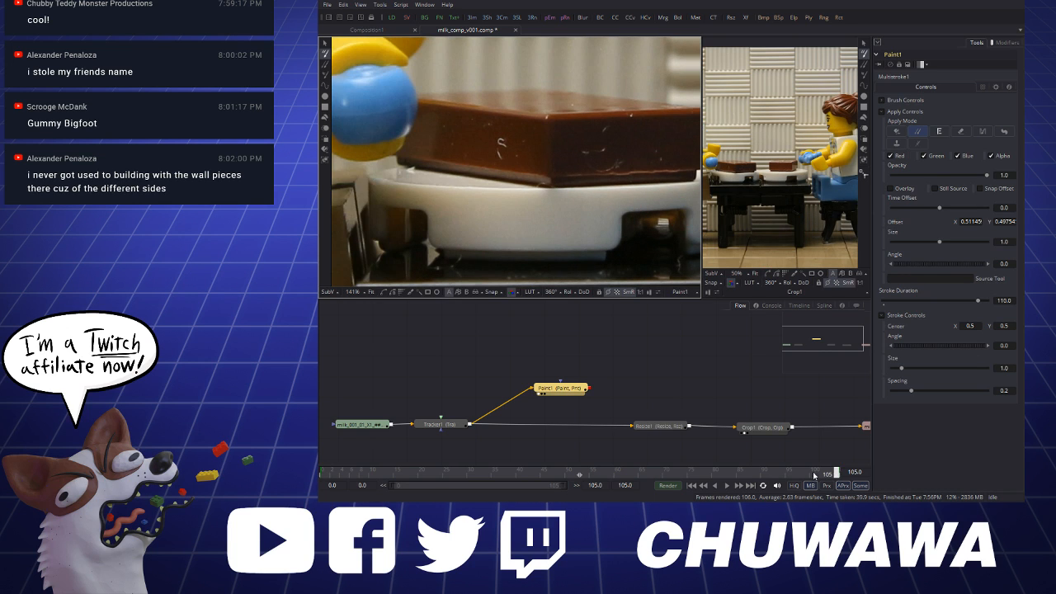
pyautogui.click(434, 473)
pyautogui.moveTo(446, 474); pyautogui.dragTo(536, 475)
pyautogui.click(568, 475)
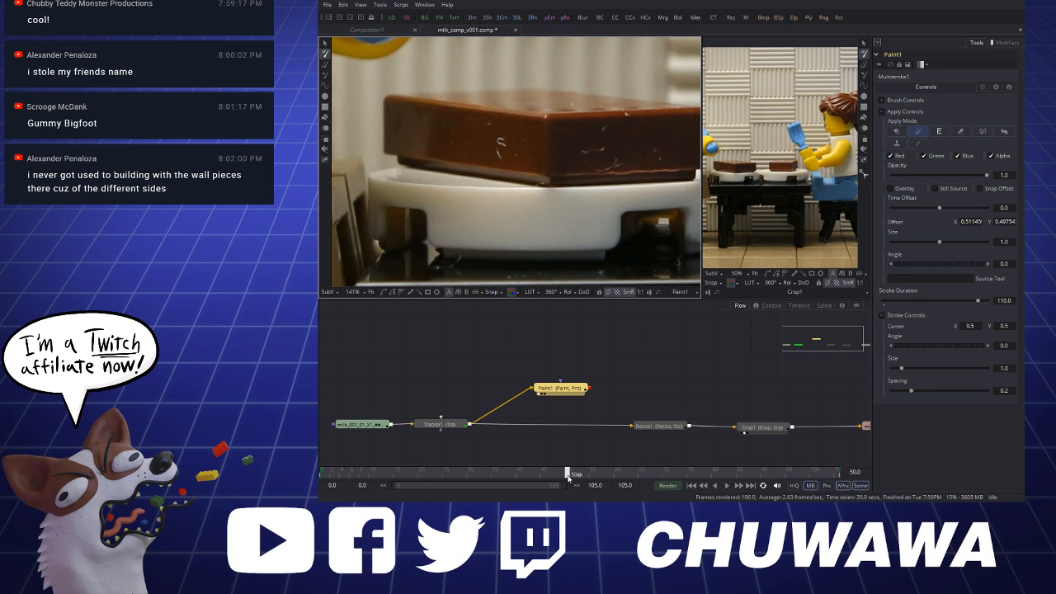
pyautogui.click(629, 476)
pyautogui.click(670, 476)
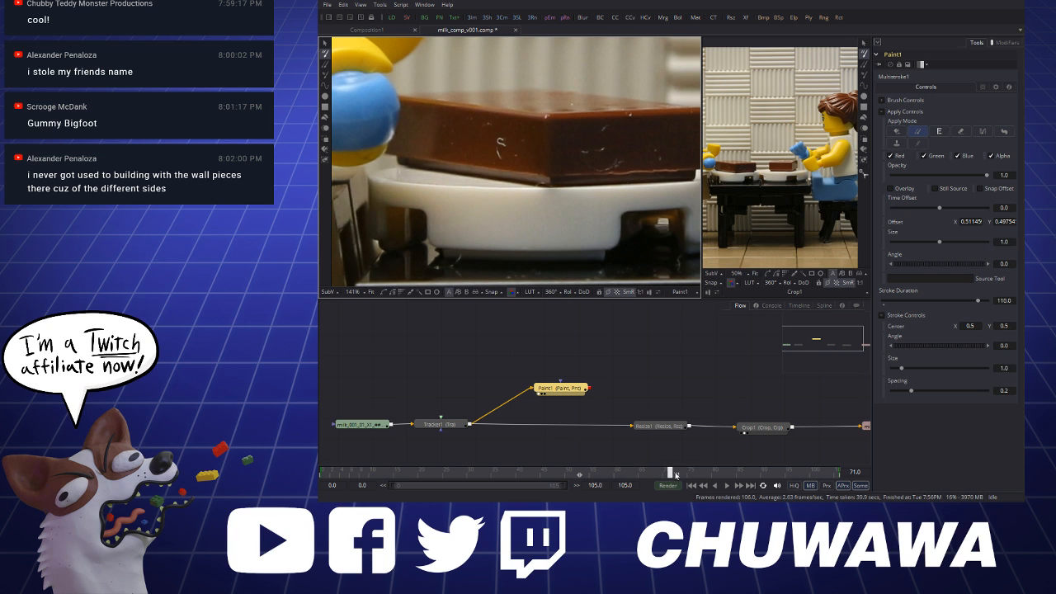
pyautogui.click(726, 477)
pyautogui.click(767, 476)
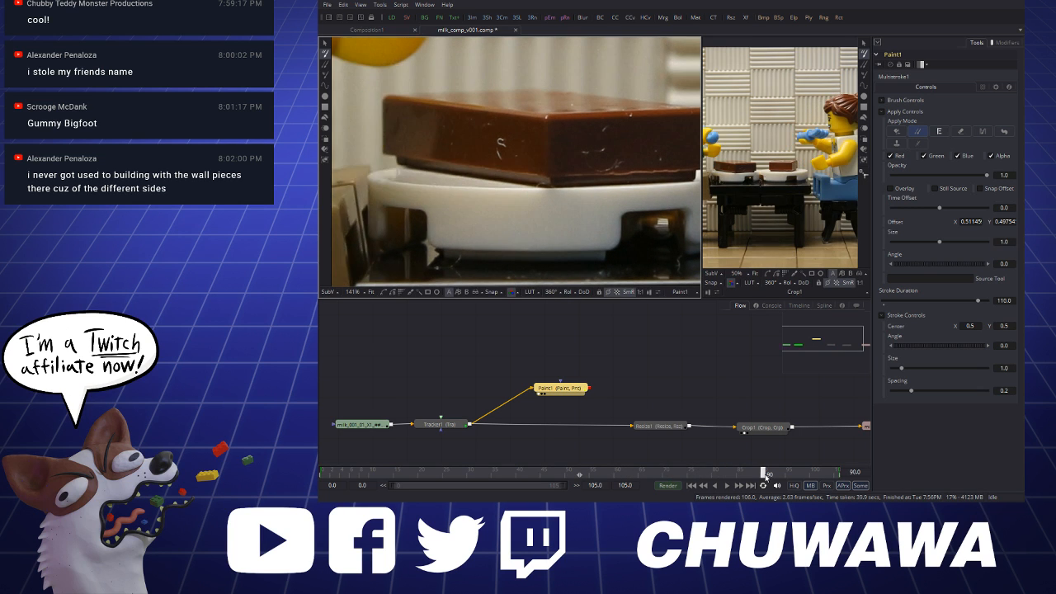
pyautogui.click(797, 474)
pyautogui.click(822, 475)
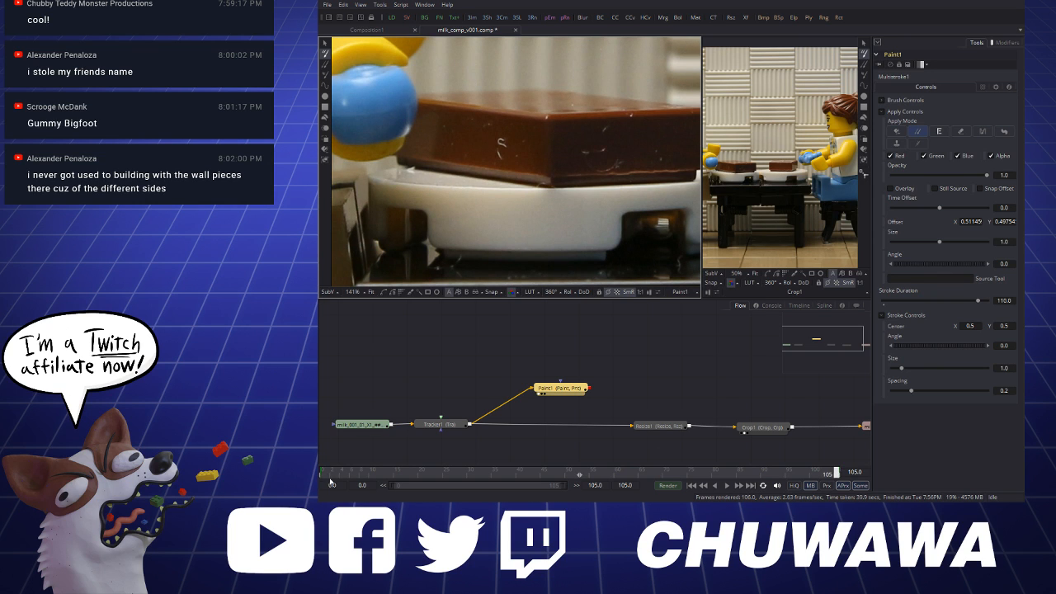
pyautogui.click(326, 472)
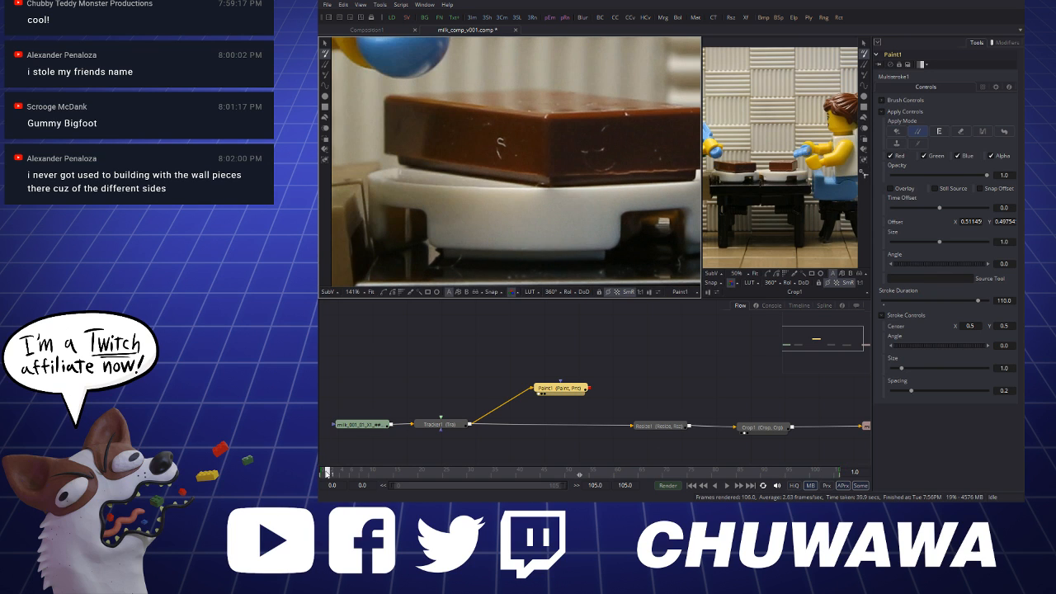
# Shrink the clone brush, clone over the white scratch on the brown block near the green-shirted figure, and check frames 92, 56 and 0
pyautogui.keyDown('ctrl'); pyautogui.moveTo(490, 149); pyautogui.dragTo(477, 149); pyautogui.keyUp('ctrl')
pyautogui.keyDown('alt'); pyautogui.click(490, 147); pyautogui.keyUp('alt')
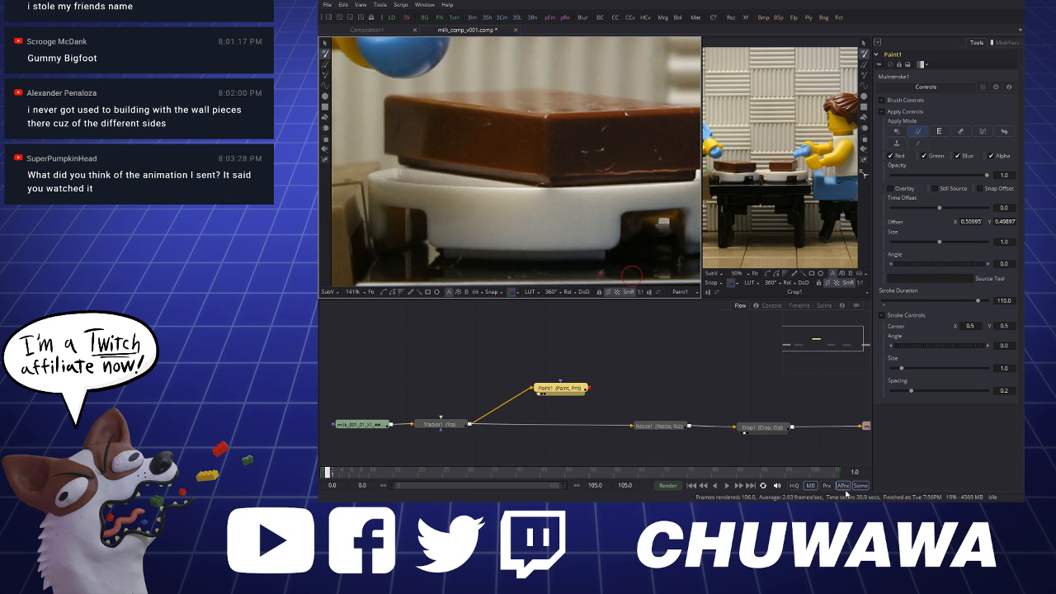
pyautogui.moveTo(838, 473); pyautogui.dragTo(773, 477)
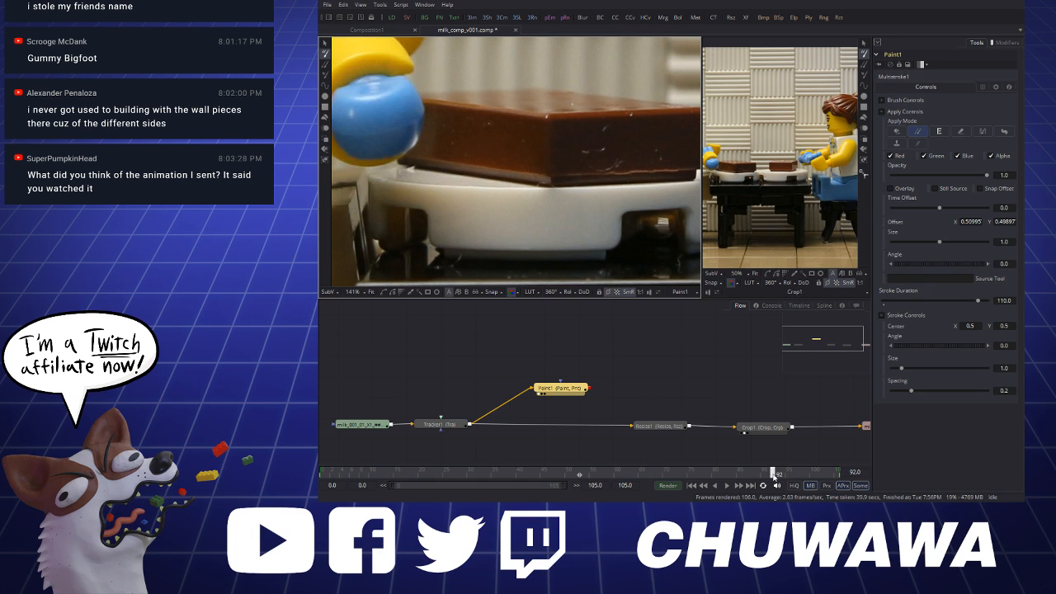
pyautogui.moveTo(697, 477); pyautogui.dragTo(596, 476)
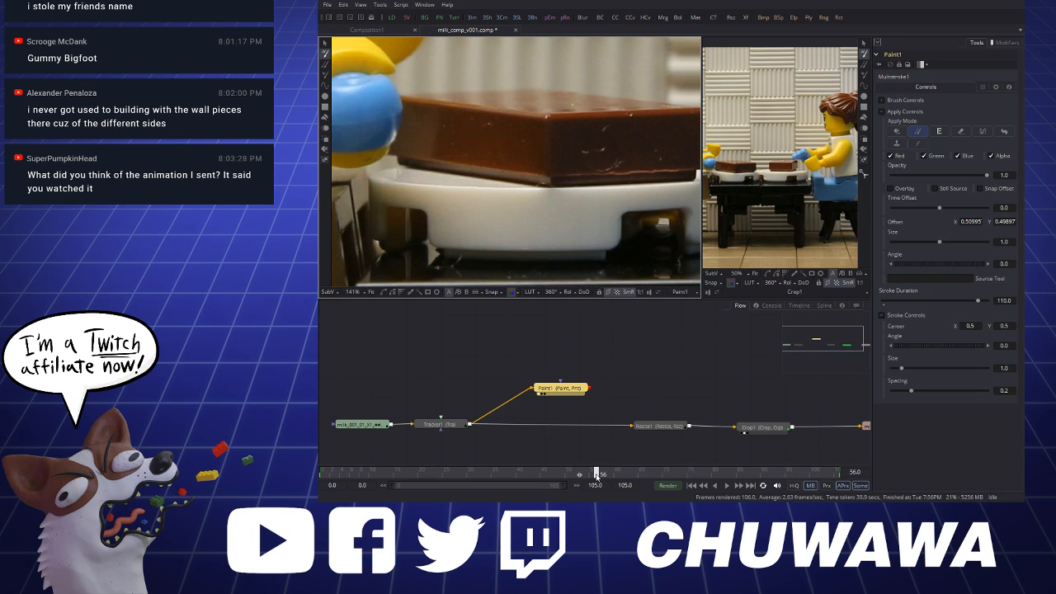
pyautogui.moveTo(456, 474); pyautogui.dragTo(325, 473)
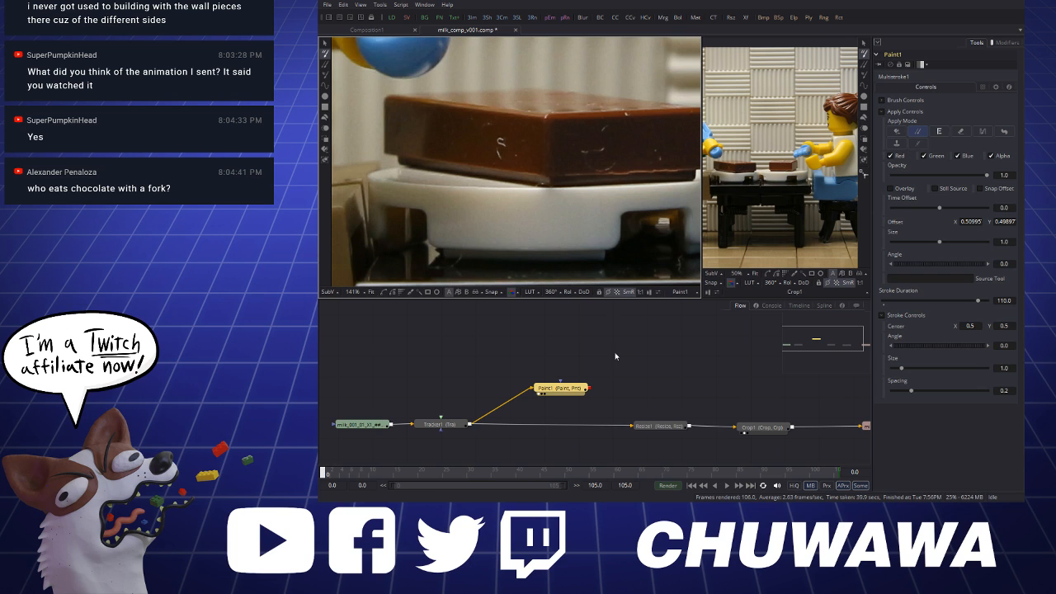
# Set the stroke duration to 1 and clone clean brown over the white scratch on the block's long side at frame 0, using a smaller brush
pyautogui.scroll(-2, 546, 171)
pyautogui.scroll(3, 554, 219)
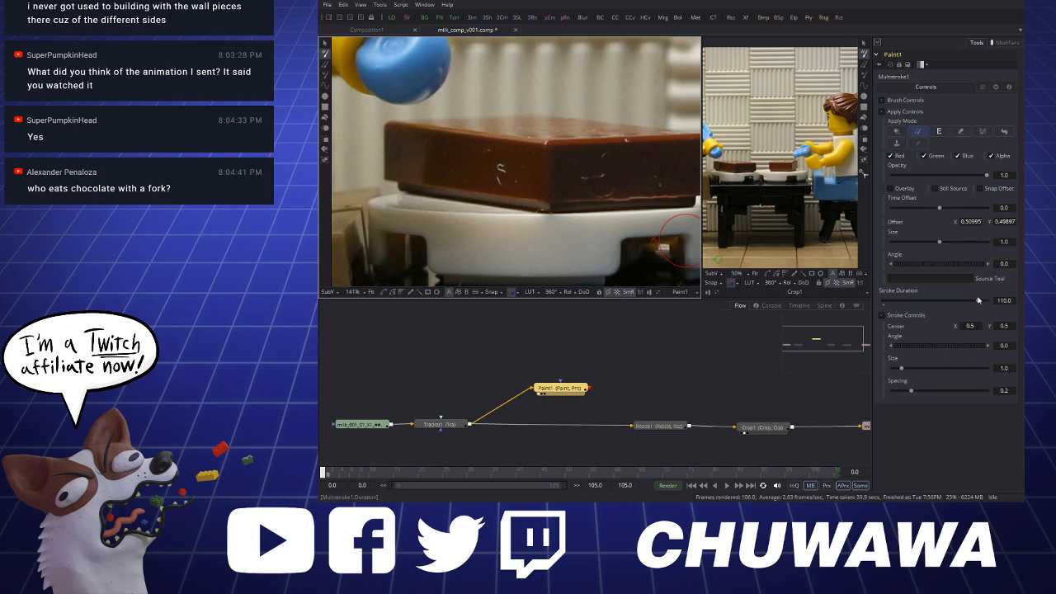
pyautogui.moveTo(978, 300); pyautogui.dragTo(851, 311)
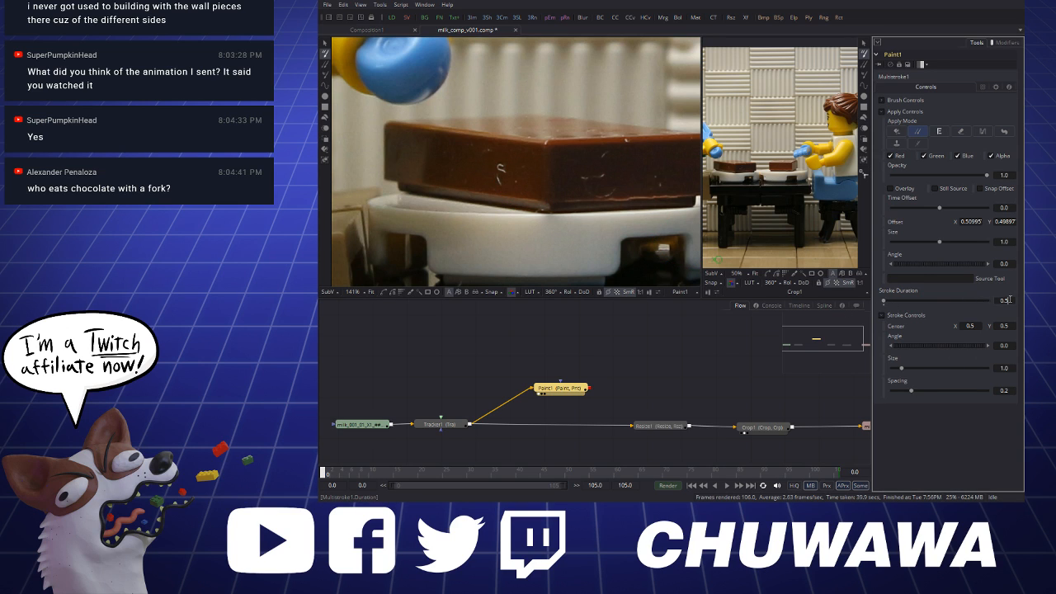
pyautogui.doubleClick(1008, 300)
pyautogui.write('1')
pyautogui.press('Tab')
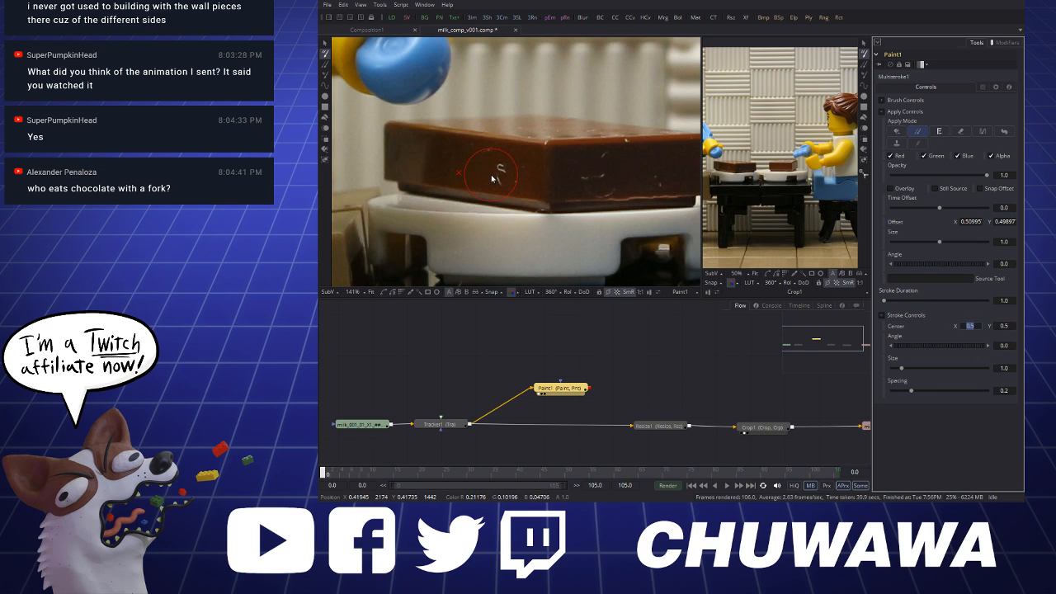
pyautogui.keyDown('ctrl'); pyautogui.moveTo(491, 176); pyautogui.dragTo(469, 174); pyautogui.keyUp('ctrl')
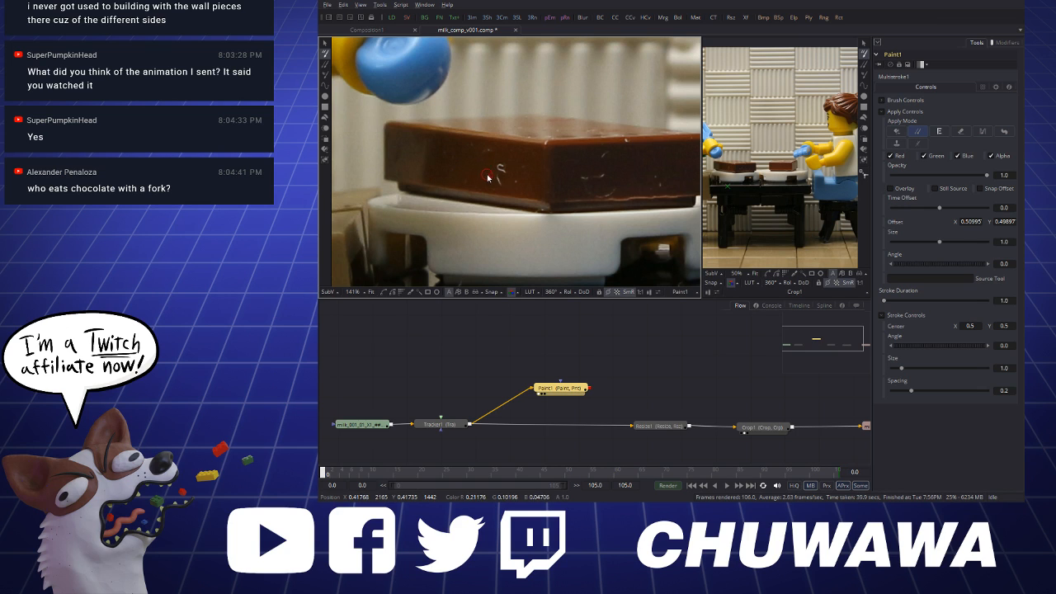
pyautogui.keyDown('alt'); pyautogui.click(491, 175); pyautogui.keyUp('alt')
pyautogui.click(498, 179)
pyautogui.click(500, 170)
pyautogui.keyDown('alt'); pyautogui.click(506, 163); pyautogui.keyUp('alt')
pyautogui.click(506, 168)
pyautogui.keyDown('alt'); pyautogui.click(528, 186); pyautogui.keyUp('alt')
pyautogui.click(517, 183)
# Set the stroke duration to 105 and clone over the small specks near the outer end of the same block's dark face
pyautogui.scroll(-2, 521, 172)
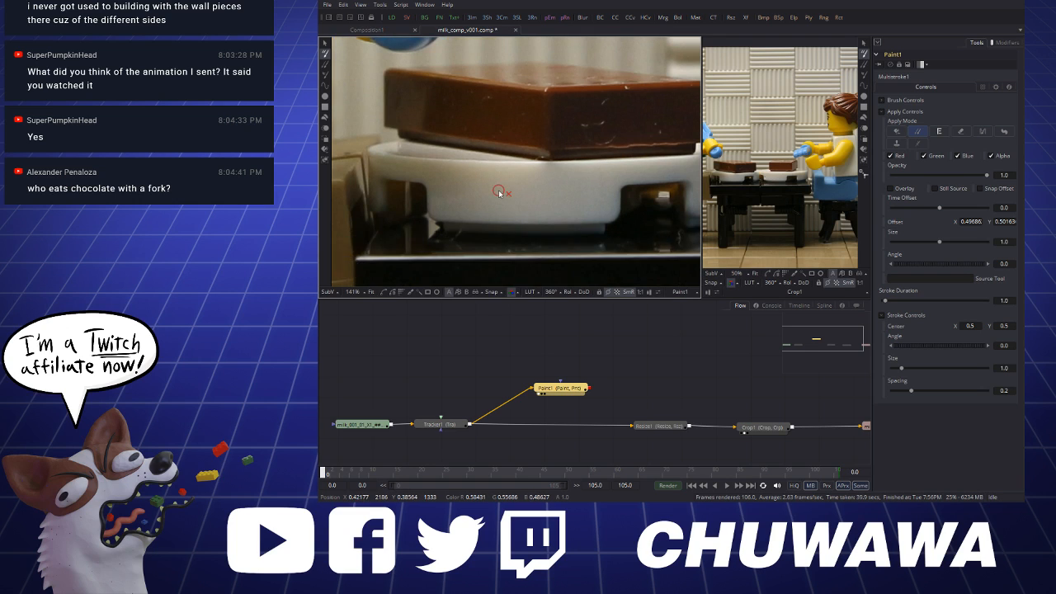
pyautogui.scroll(2, 499, 193)
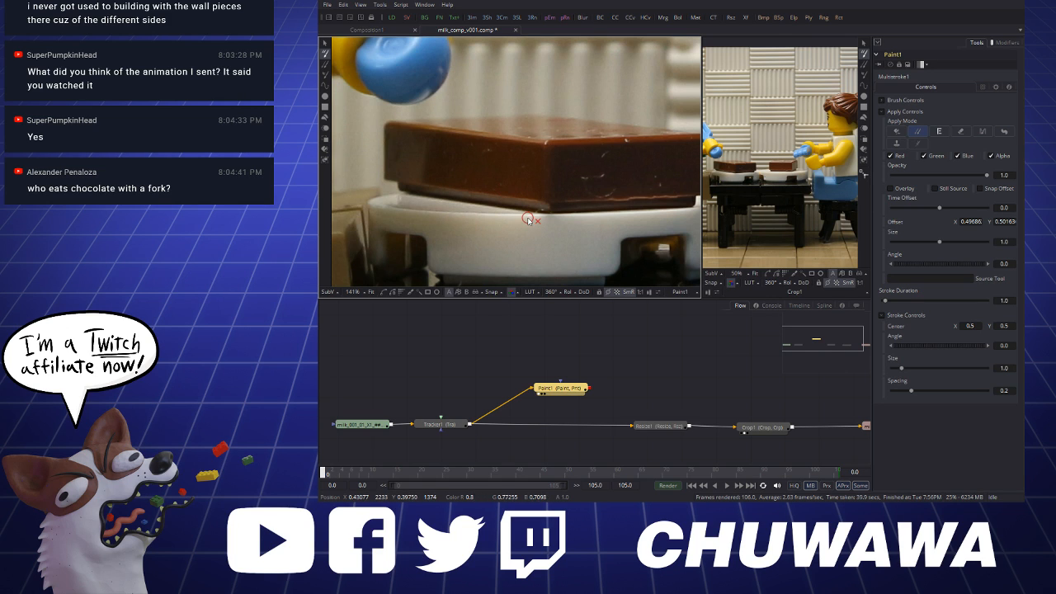
pyautogui.scroll(-1, 521, 213)
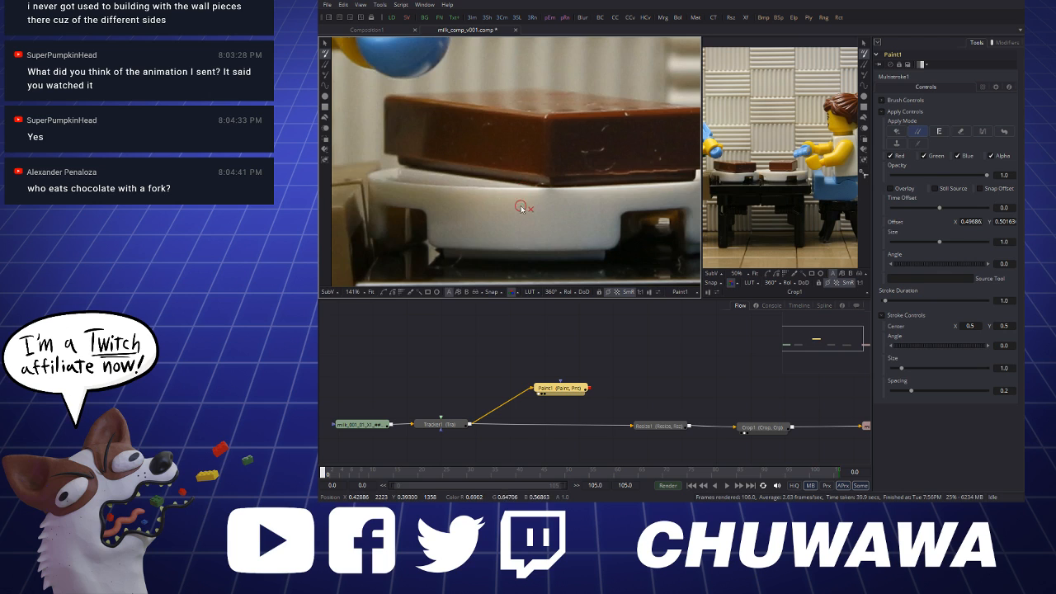
pyautogui.scroll(-3, 519, 210)
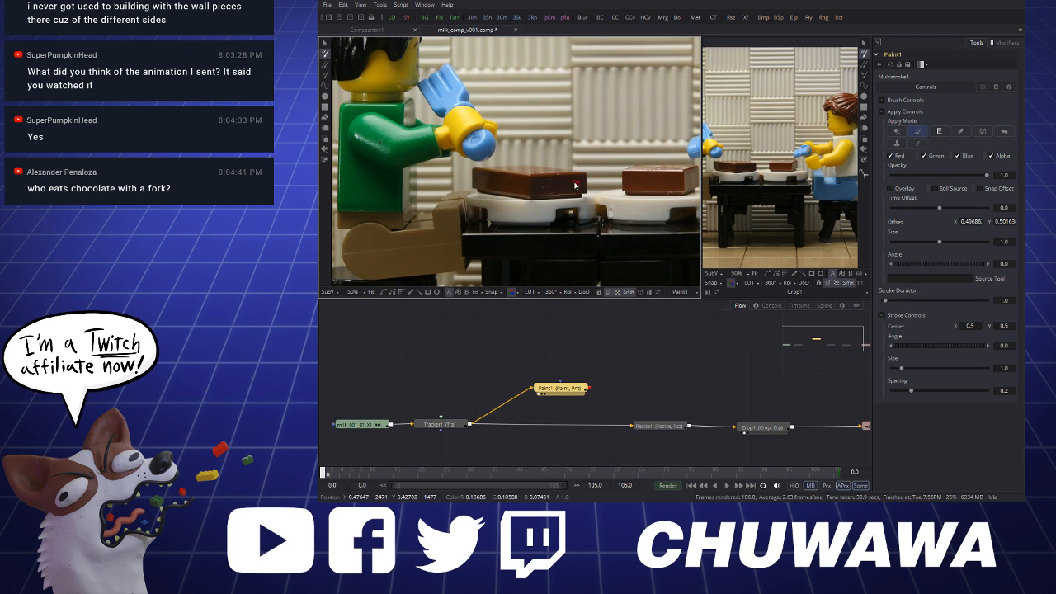
pyautogui.scroll(3, 580, 189)
pyautogui.scroll(1, 580, 189)
pyautogui.scroll(2, 580, 191)
pyautogui.scroll(3, 581, 191)
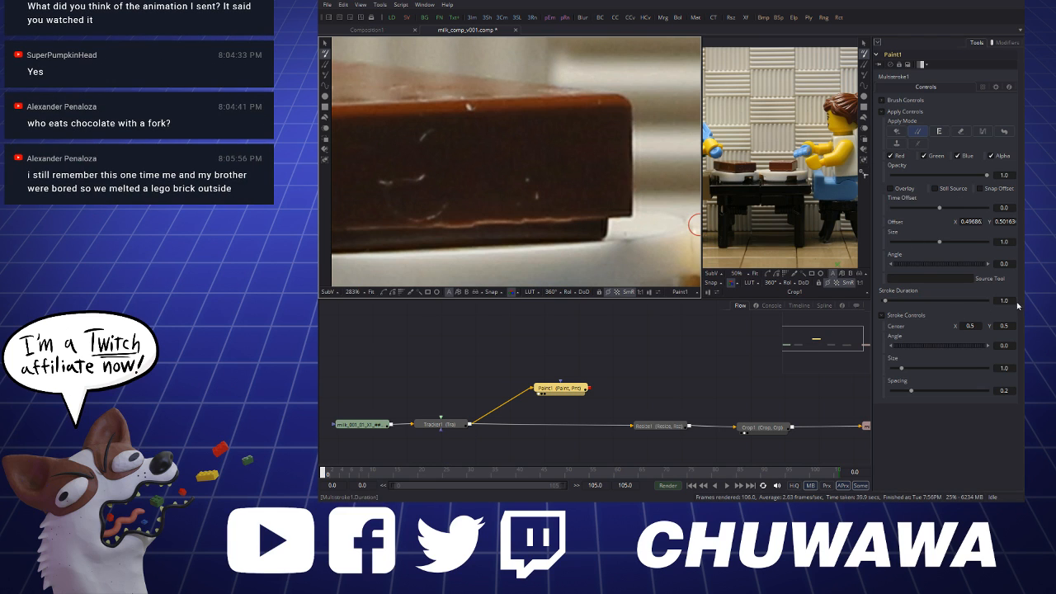
pyautogui.moveTo(1013, 301); pyautogui.dragTo(979, 300)
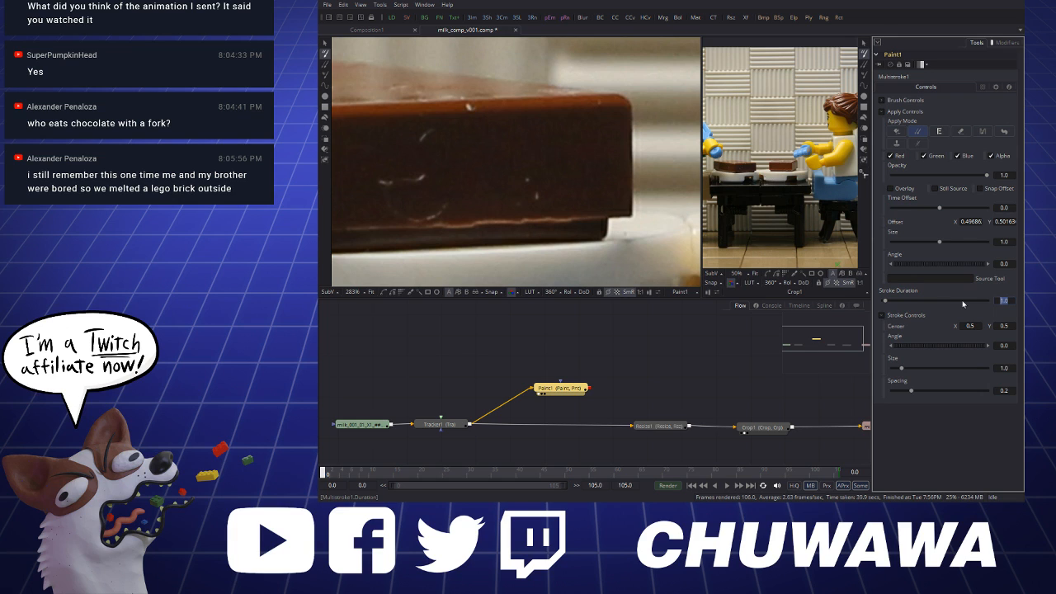
pyautogui.write('105')
pyautogui.press('Tab')
pyautogui.click(539, 197)
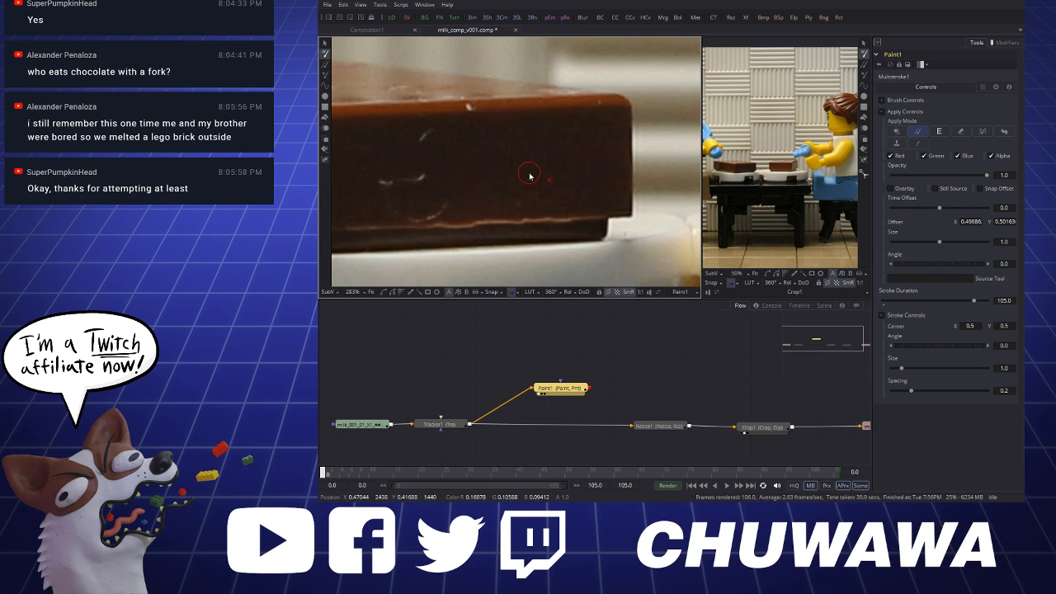
pyautogui.keyDown('alt'); pyautogui.click(542, 161); pyautogui.keyUp('alt')
pyautogui.click(527, 184)
pyautogui.keyDown('alt'); pyautogui.click(506, 178); pyautogui.keyUp('alt')
pyautogui.click(516, 202)
# Inspect the brown blocks and white plates near and far for remaining scratches and specks at frame 0
pyautogui.scroll(-5, 581, 210)
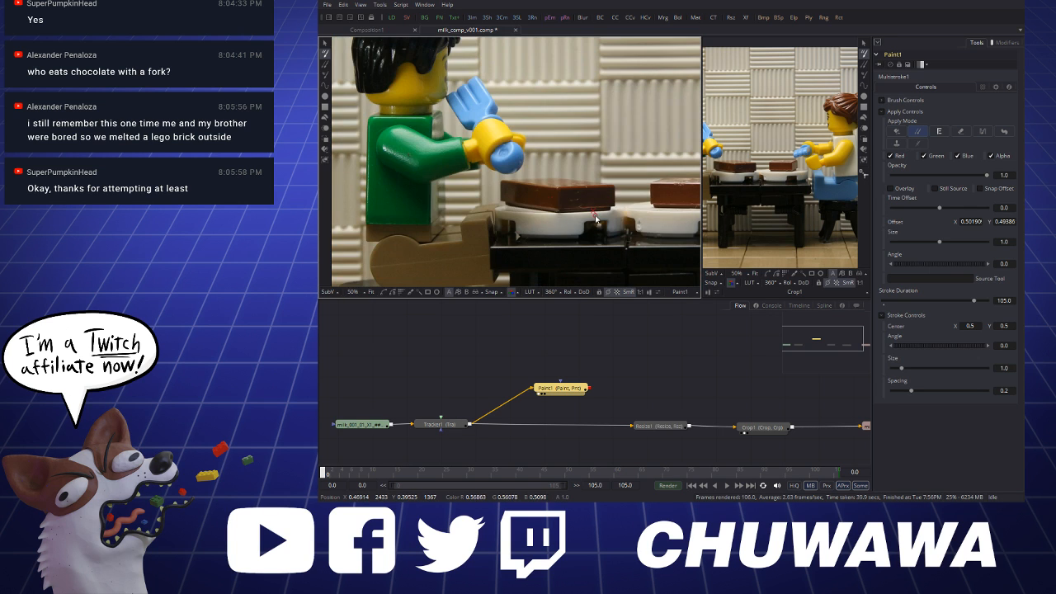
pyautogui.scroll(-1, 570, 202)
pyautogui.scroll(7, 578, 212)
pyautogui.scroll(-4, 578, 212)
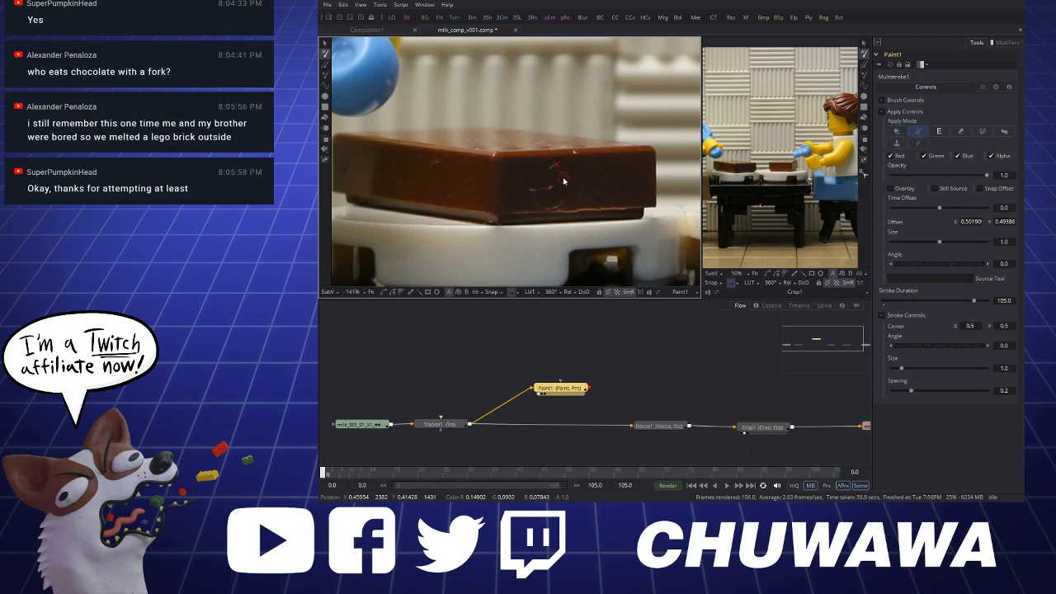
pyautogui.scroll(-2, 586, 197)
pyautogui.scroll(4, 598, 179)
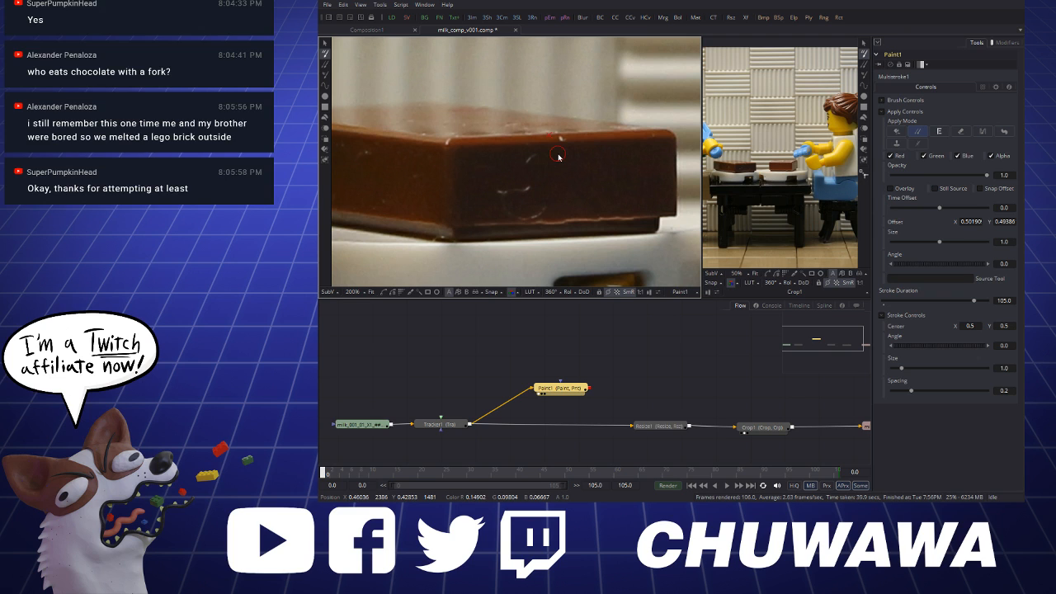
pyautogui.scroll(-2, 572, 136)
pyautogui.scroll(4, 571, 136)
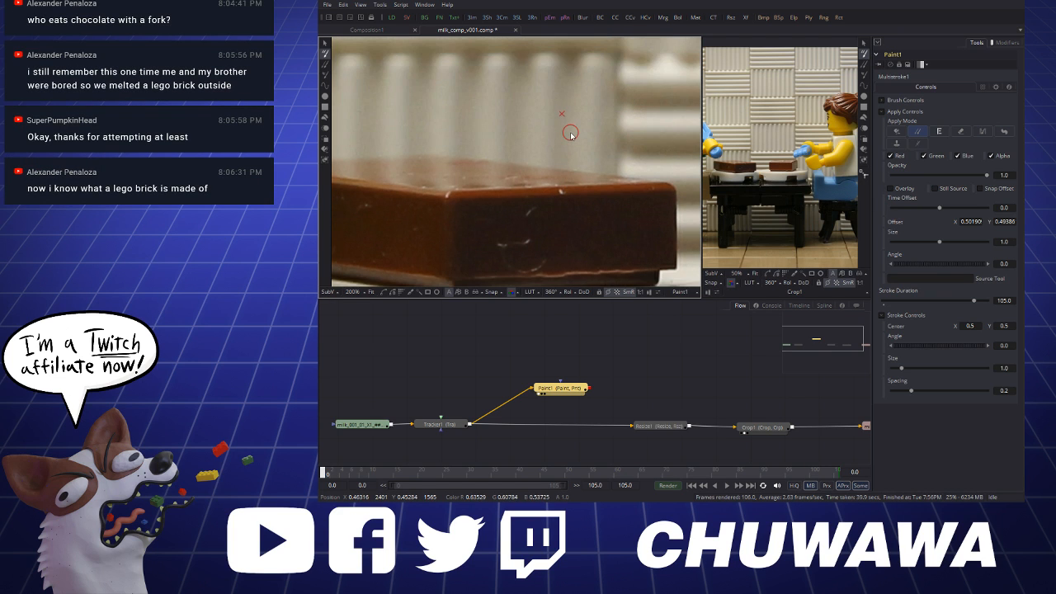
pyautogui.scroll(-3, 570, 135)
pyautogui.scroll(-3, 570, 135)
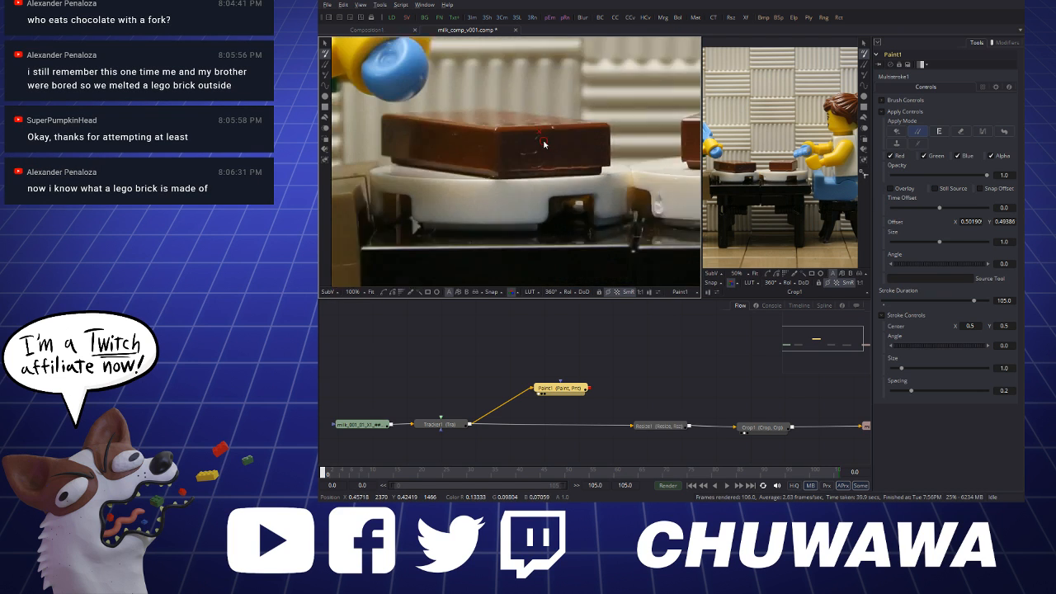
pyautogui.scroll(4, 607, 158)
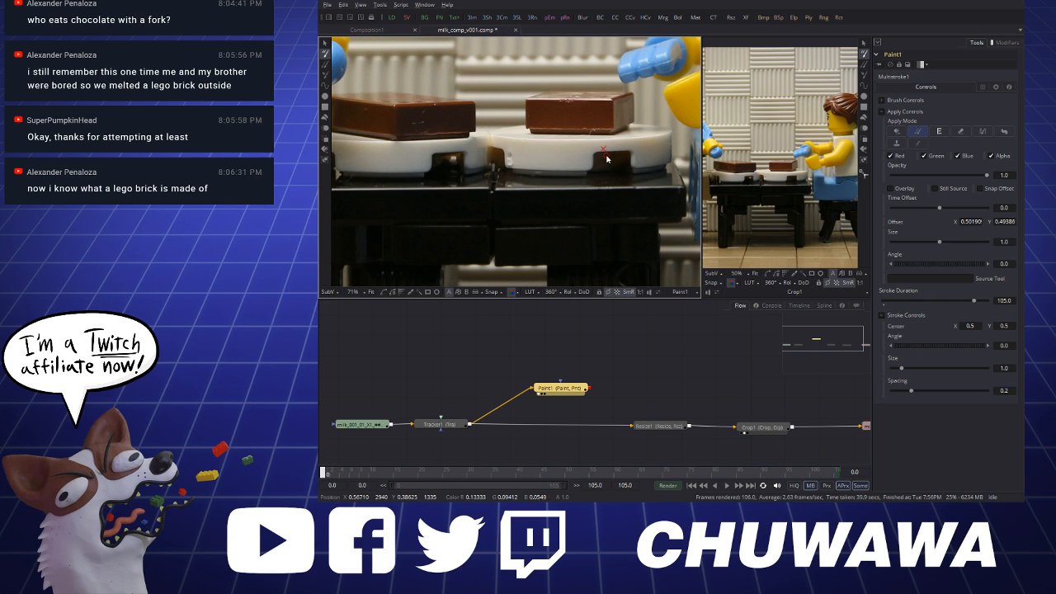
pyautogui.scroll(-3, 565, 163)
pyautogui.scroll(2, 521, 180)
pyautogui.scroll(4, 520, 179)
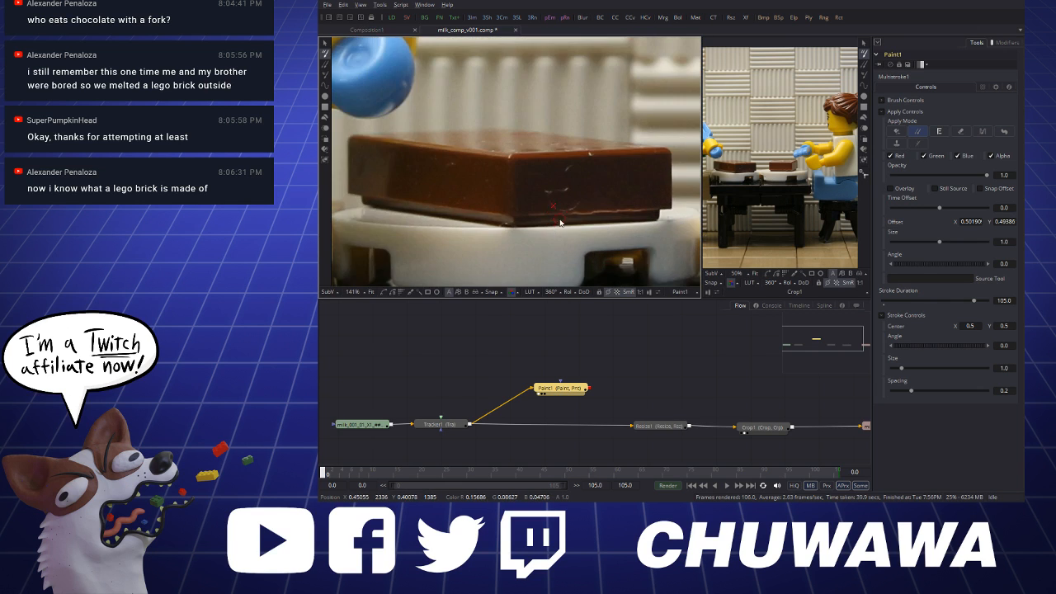
pyautogui.scroll(-3, 594, 190)
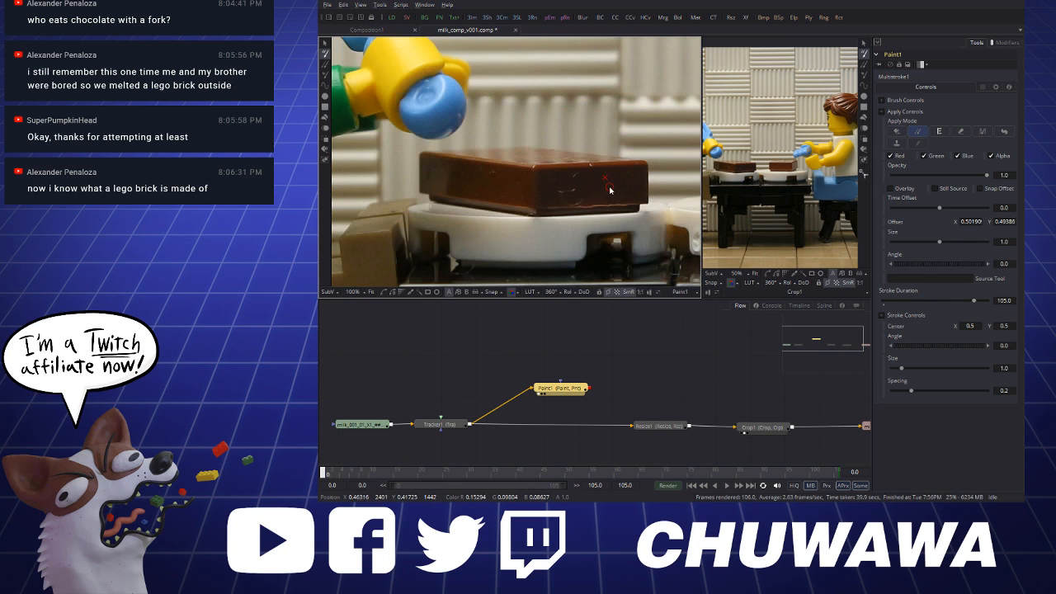
# Compare the retouched brown block at frames 105 and 1, ending on frame 105
pyautogui.click(837, 475)
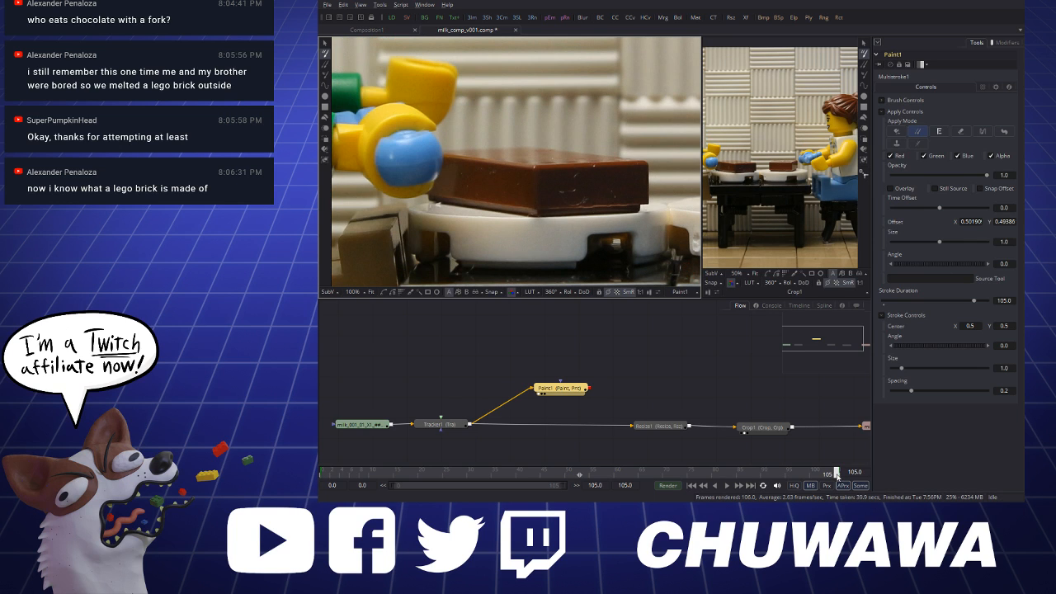
pyautogui.click(331, 472)
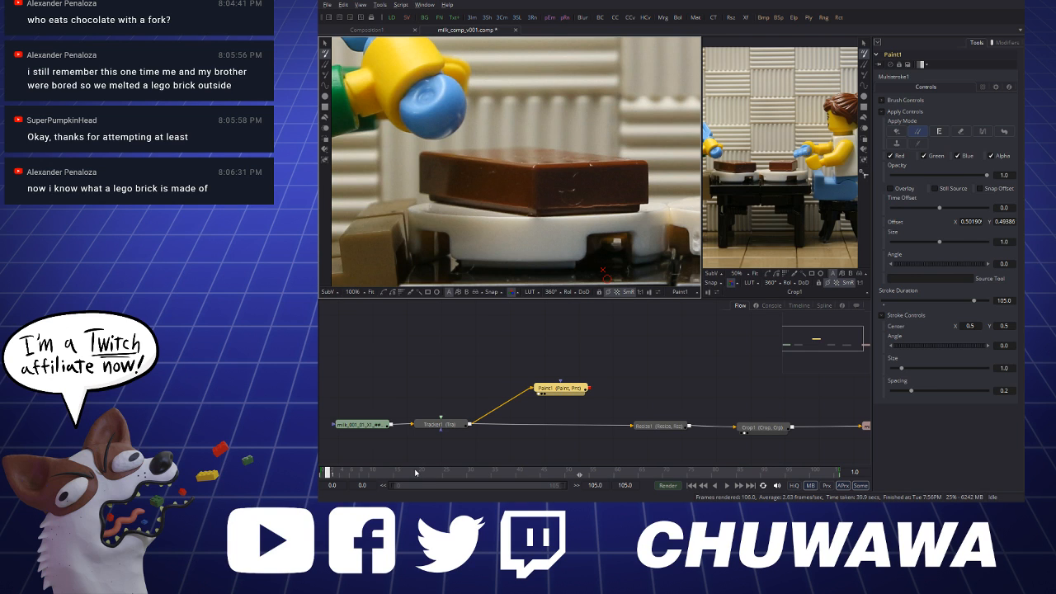
pyautogui.moveTo(415, 472); pyautogui.dragTo(886, 477)
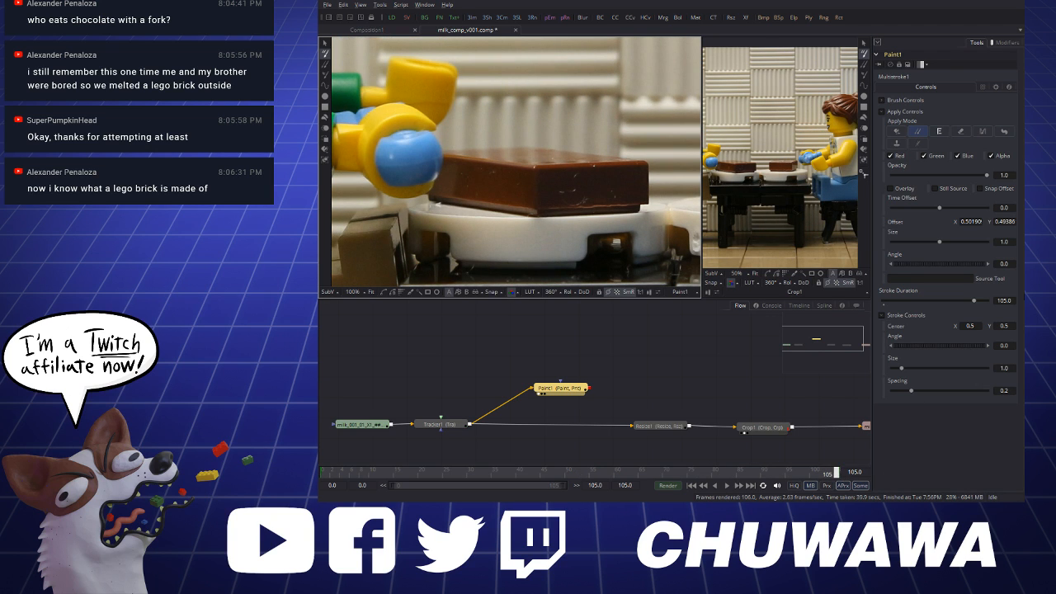
# Set the stroke duration to 1 and clone over the two small specks on the block's dark face at frame 105
pyautogui.click(1003, 300)
pyautogui.write('0.5')
pyautogui.press('Return')
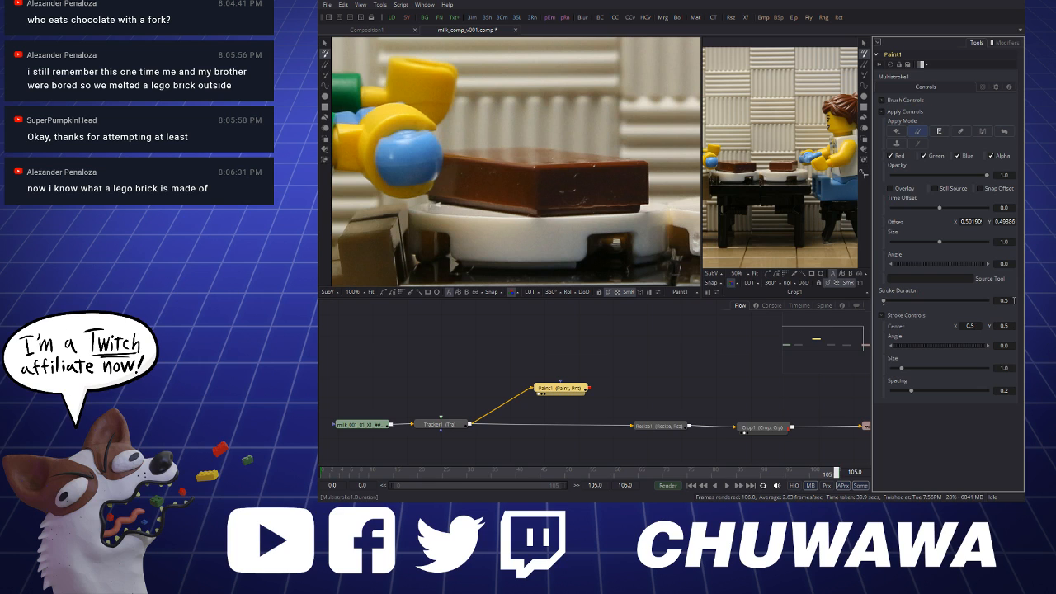
pyautogui.moveTo(1013, 301); pyautogui.dragTo(986, 304)
pyautogui.write('1')
pyautogui.press('Tab')
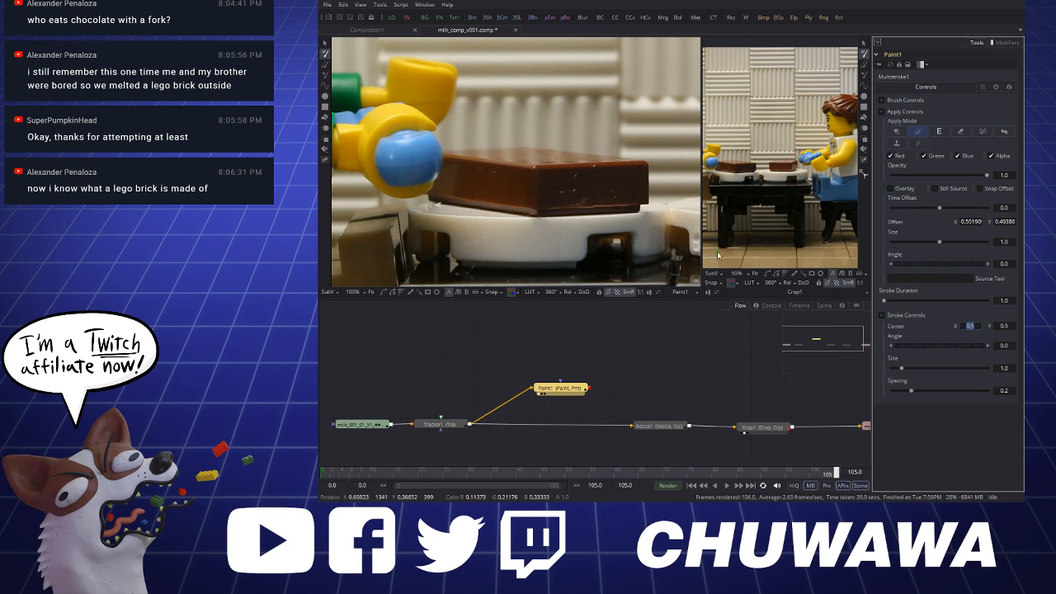
pyautogui.scroll(3, 618, 192)
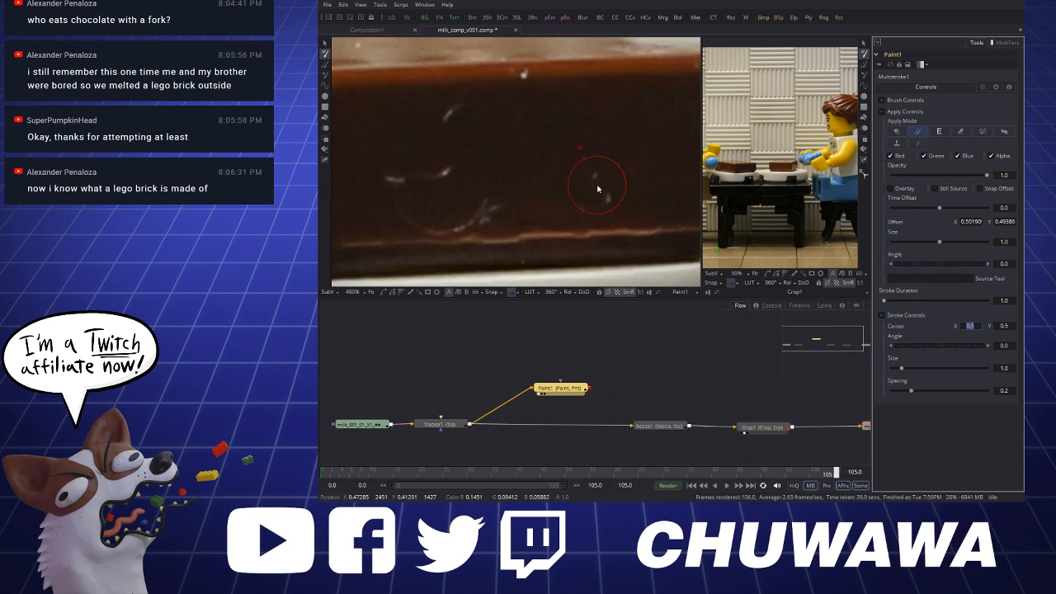
pyautogui.moveTo(593, 182); pyautogui.dragTo(599, 181)
pyautogui.click(609, 201)
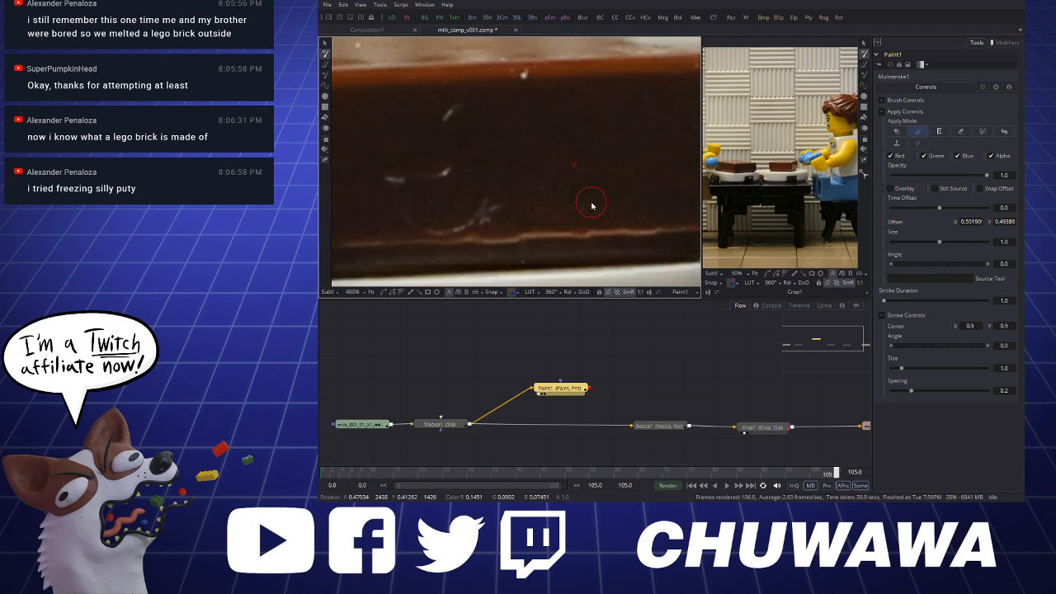
# Inspect the plate, the wider set and the brick column at the set's far edge for remaining blemishes at frame 105
pyautogui.scroll(-3, 648, 198)
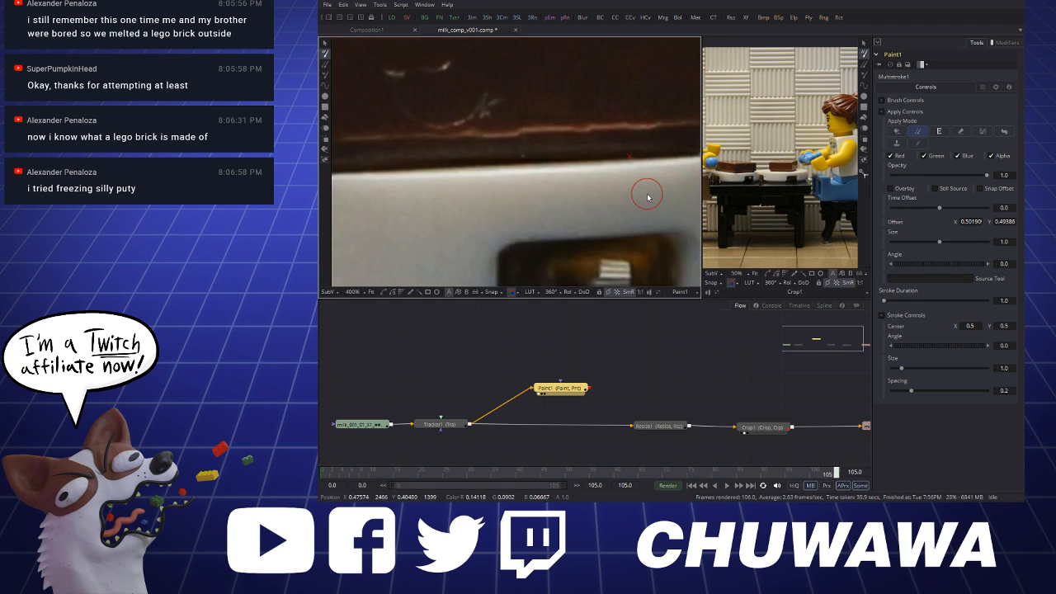
pyautogui.scroll(-5, 648, 194)
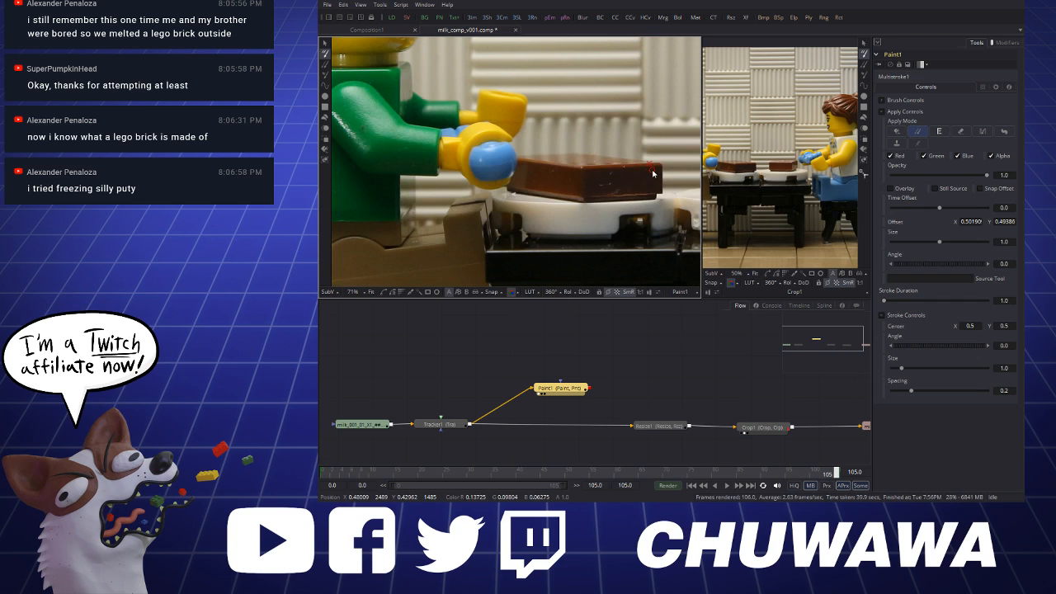
pyautogui.scroll(-2, 652, 173)
pyautogui.scroll(-2, 586, 169)
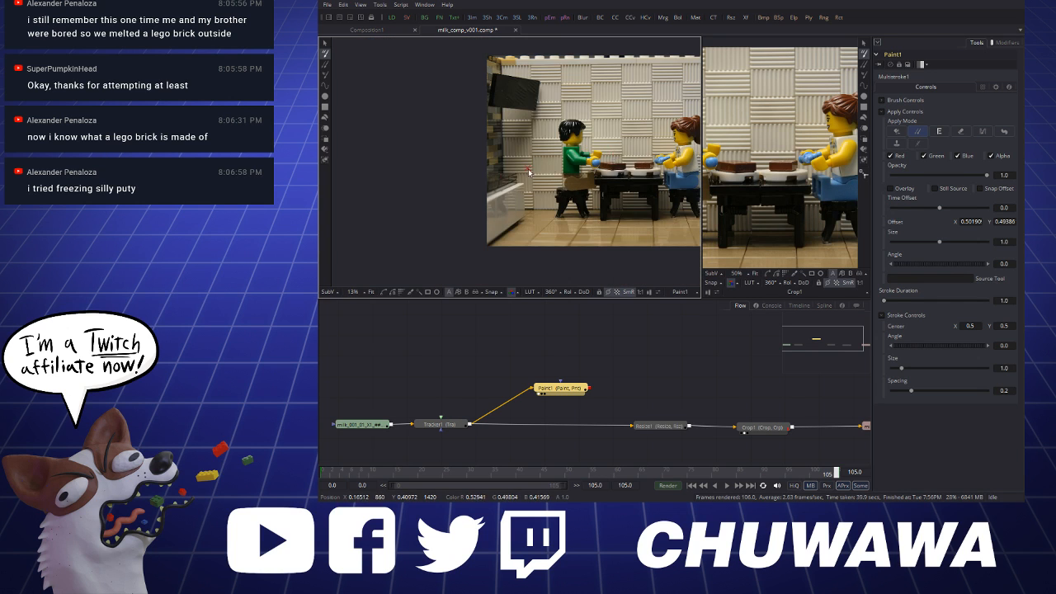
pyautogui.scroll(2, 529, 172)
pyautogui.scroll(-3, 520, 210)
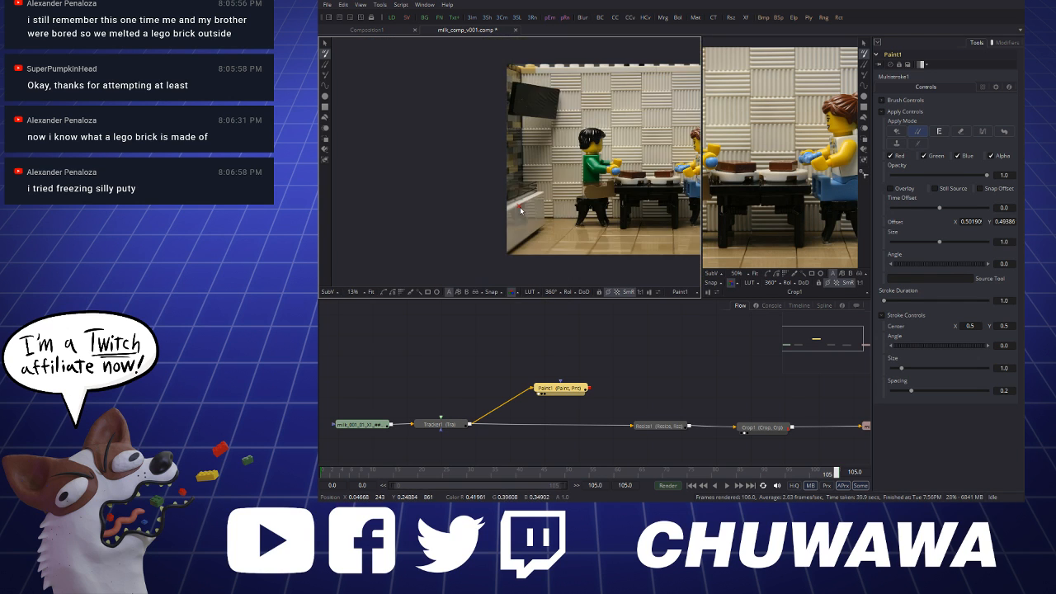
pyautogui.scroll(3, 553, 234)
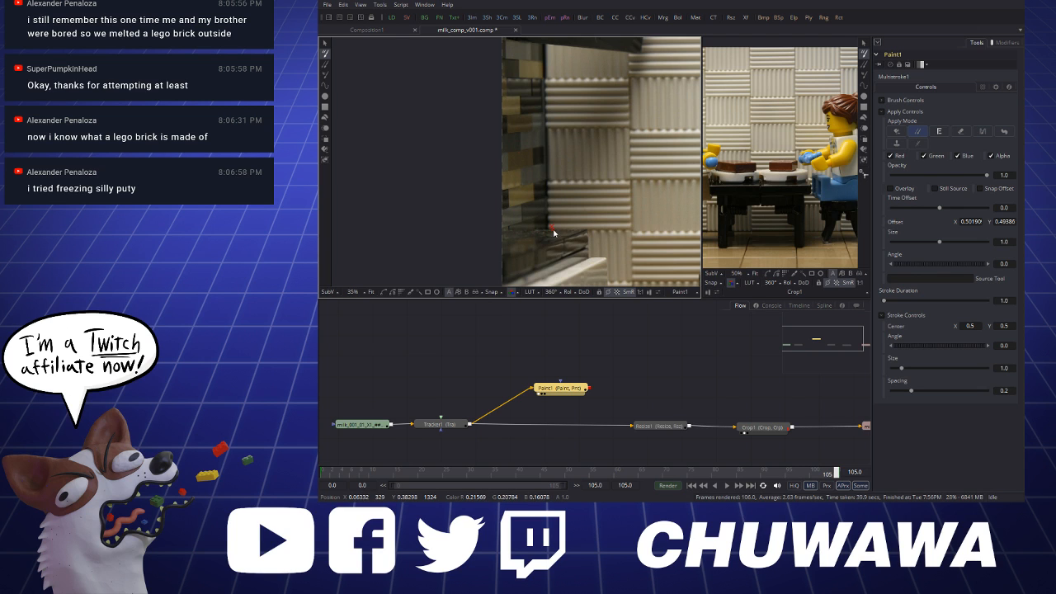
pyautogui.scroll(-3, 559, 249)
pyautogui.scroll(8, 528, 171)
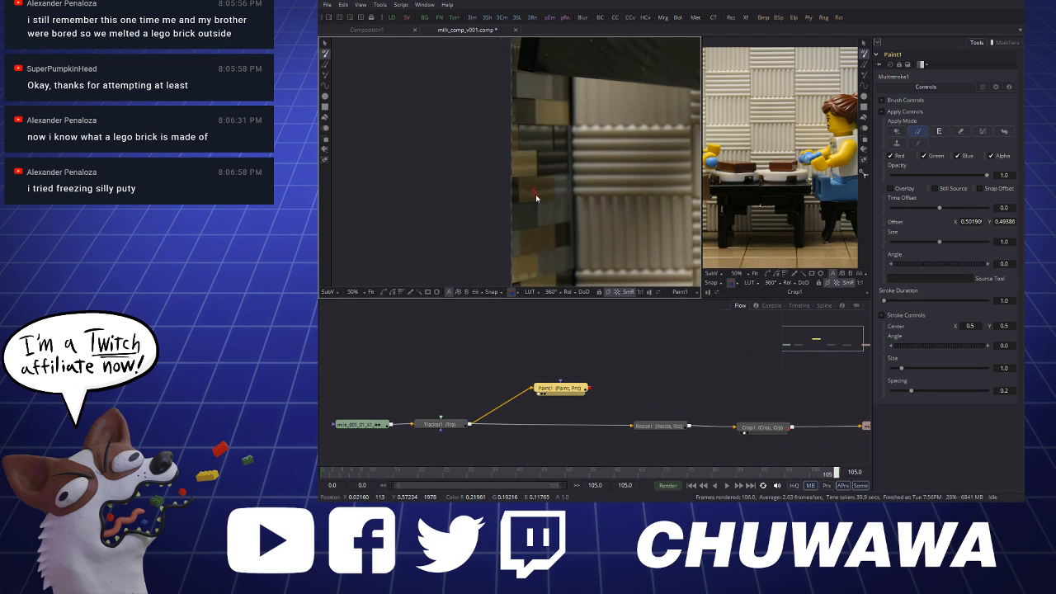
pyautogui.scroll(2, 545, 241)
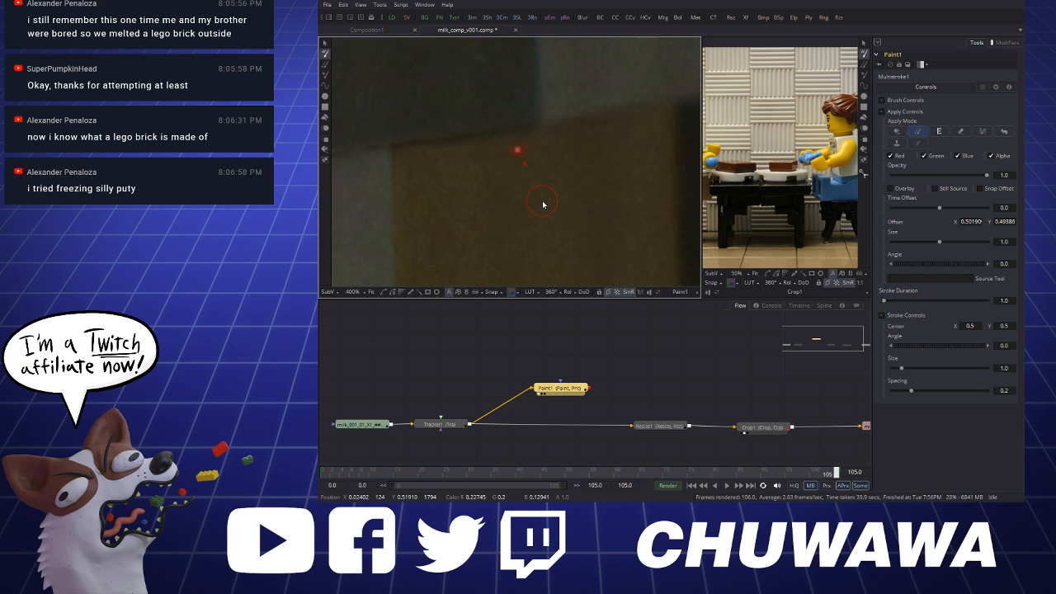
# At frame 0, set the stroke duration to 106 and clone over the bright red pixel on the tan brick
pyautogui.click(326, 475)
pyautogui.click(1003, 301)
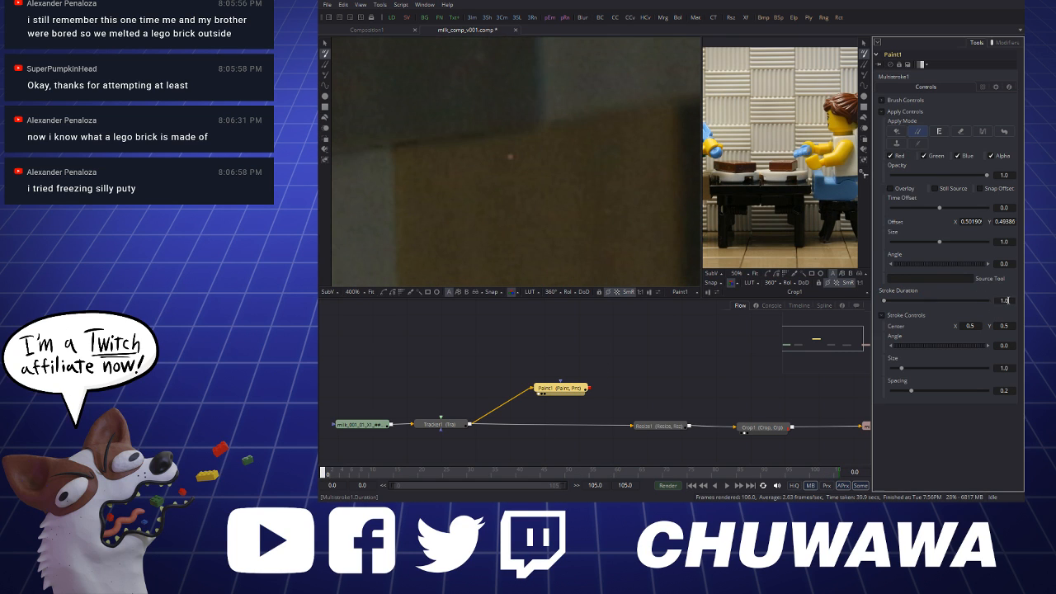
pyautogui.write('106')
pyautogui.press('Tab')
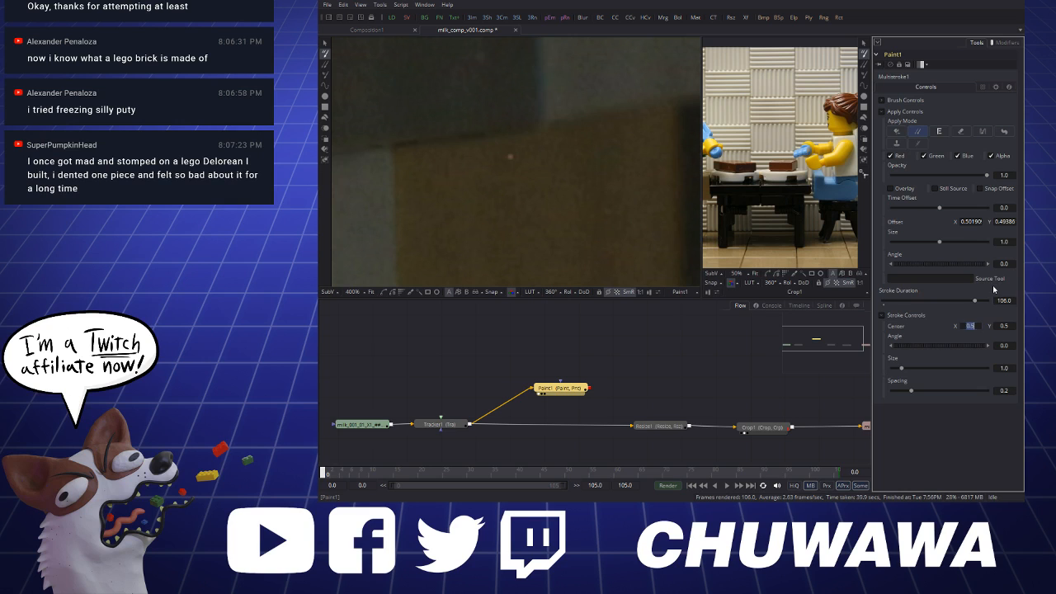
pyautogui.click(499, 217)
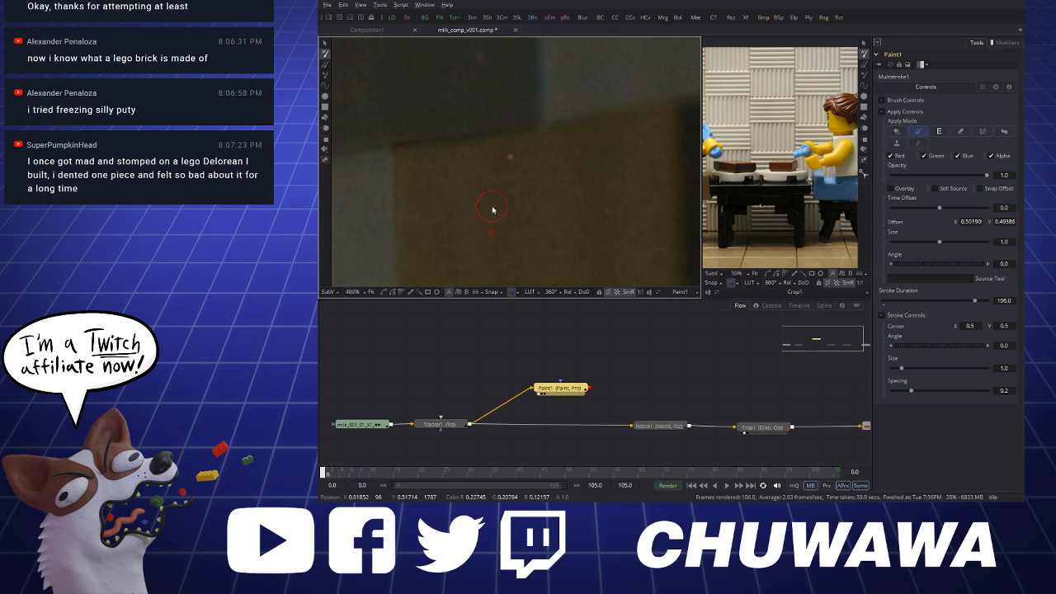
pyautogui.click(509, 159)
# Enlarge the clone brush and retouch the red pixel on the tan brick again near the shot's start, checking it at frame 105
pyautogui.click(835, 474)
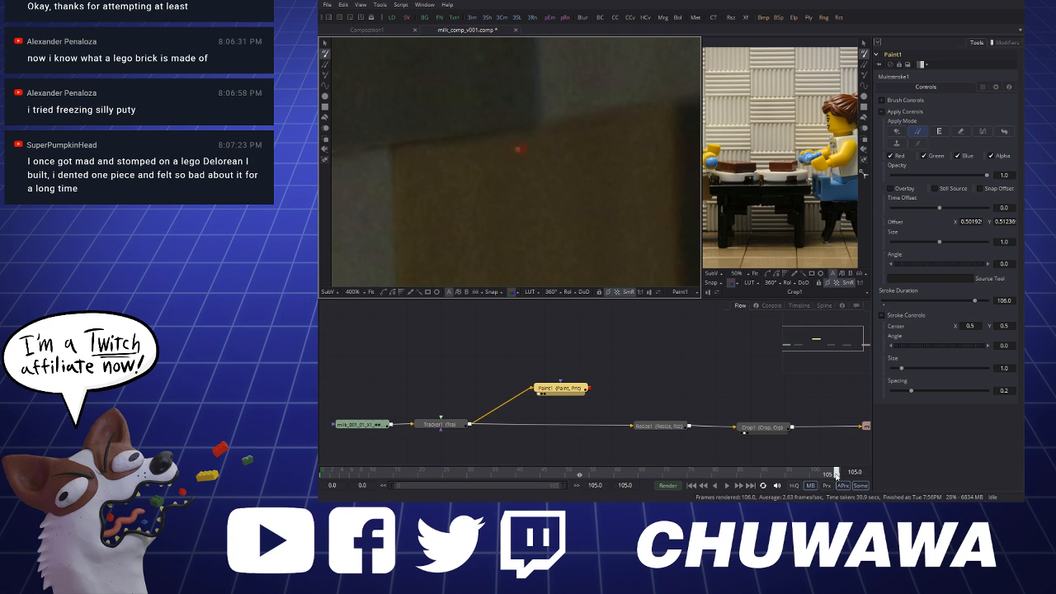
pyautogui.moveTo(365, 475); pyautogui.dragTo(318, 485)
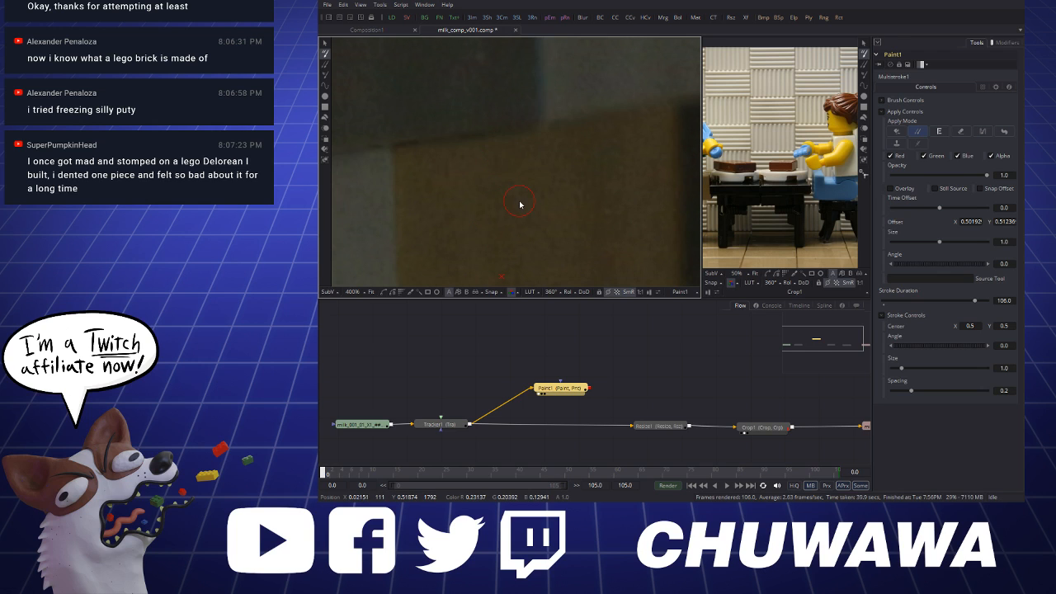
pyautogui.moveTo(519, 201); pyautogui.dragTo(531, 186)
pyautogui.keyDown('alt'); pyautogui.click(521, 197); pyautogui.keyUp('alt')
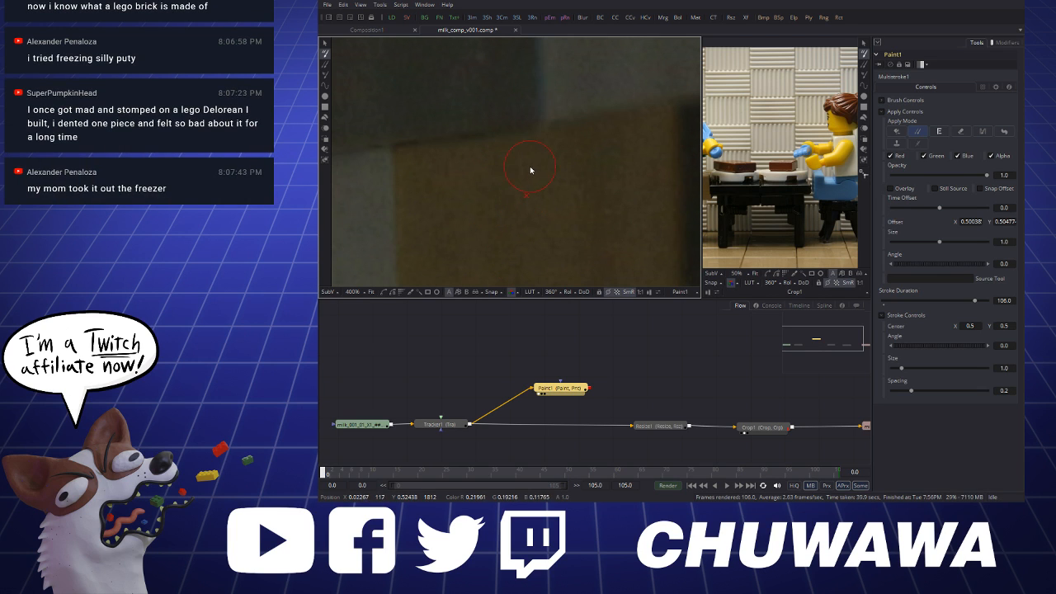
pyautogui.click(836, 471)
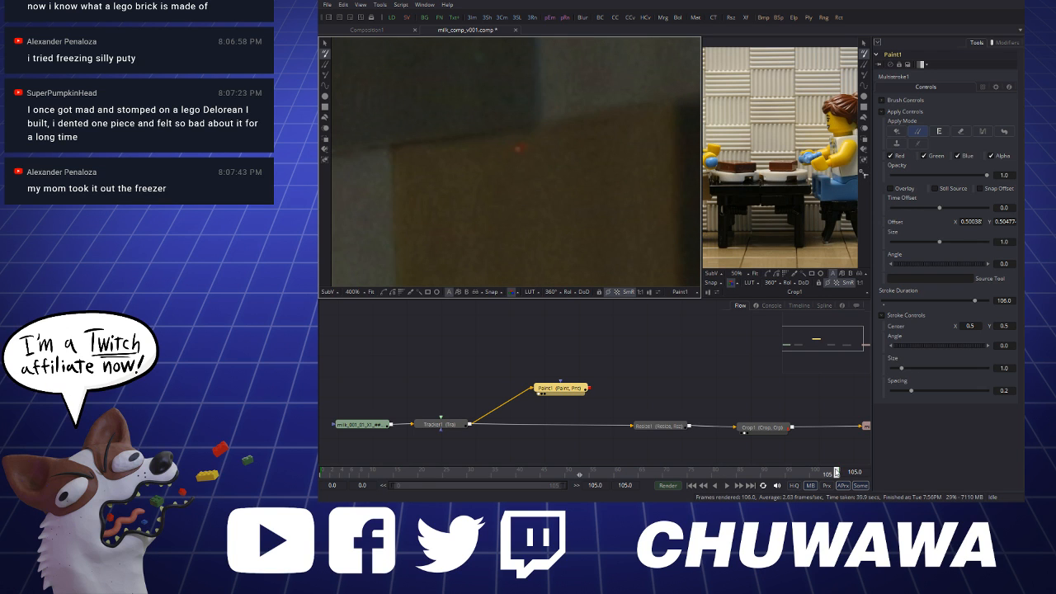
pyautogui.click(326, 473)
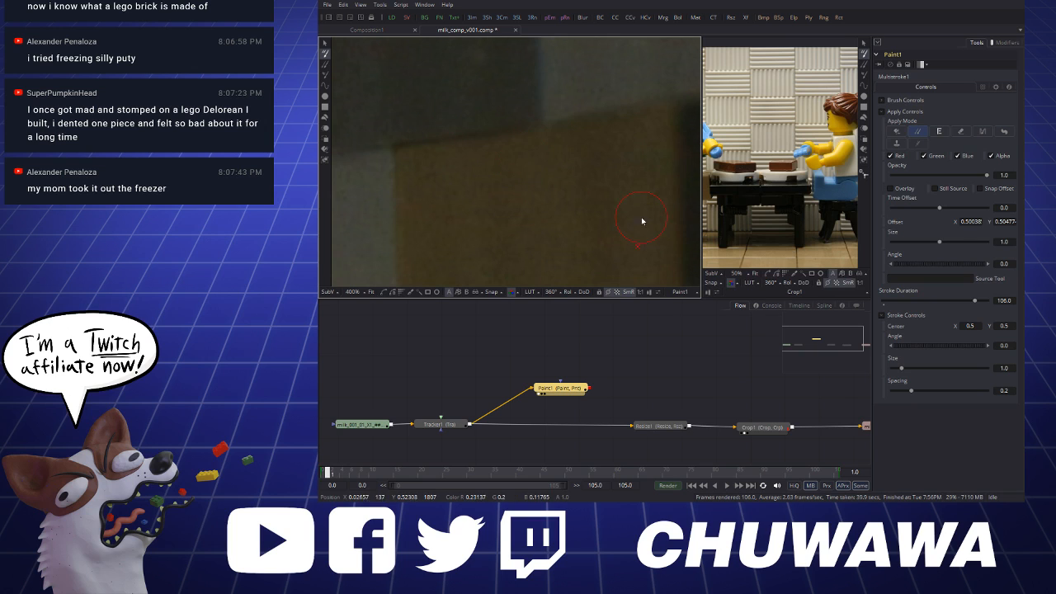
pyautogui.click(835, 474)
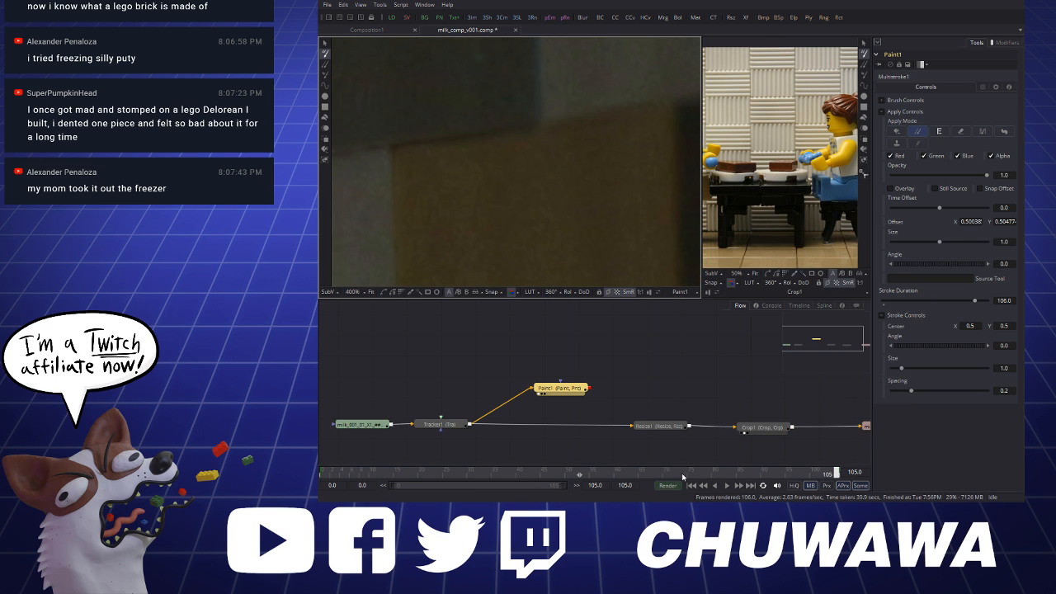
# Sample fresh clone sources on the tan brick to touch up the same spot, and scrub through the frames to check it
pyautogui.keyDown('alt'); pyautogui.click(510, 211); pyautogui.keyUp('alt')
pyautogui.moveTo(756, 474); pyautogui.dragTo(525, 475)
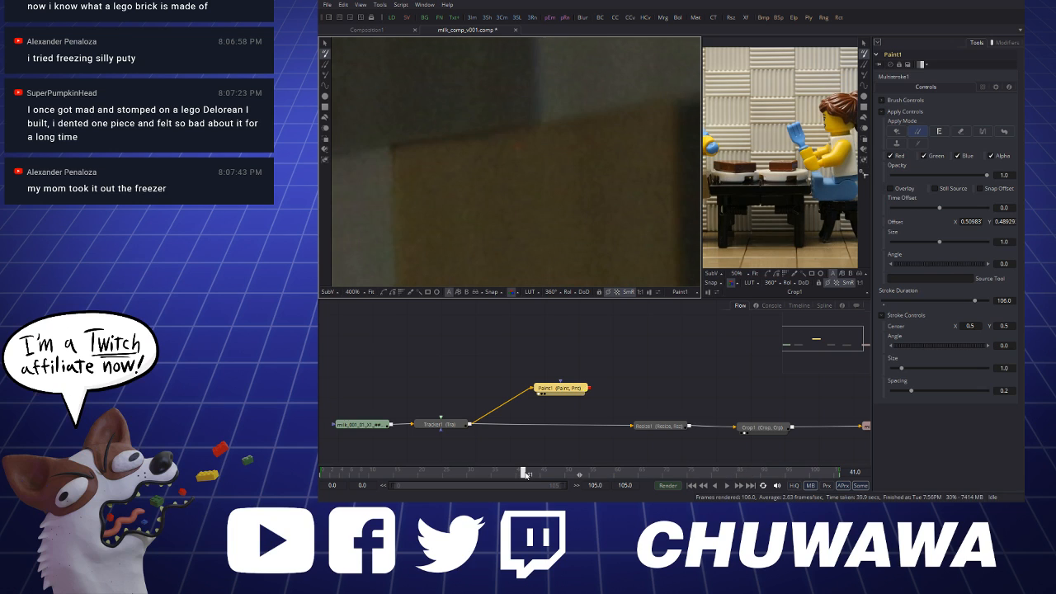
pyautogui.keyDown('alt'); pyautogui.click(529, 219); pyautogui.keyUp('alt')
pyautogui.click(802, 474)
pyautogui.moveTo(818, 476); pyautogui.dragTo(739, 475)
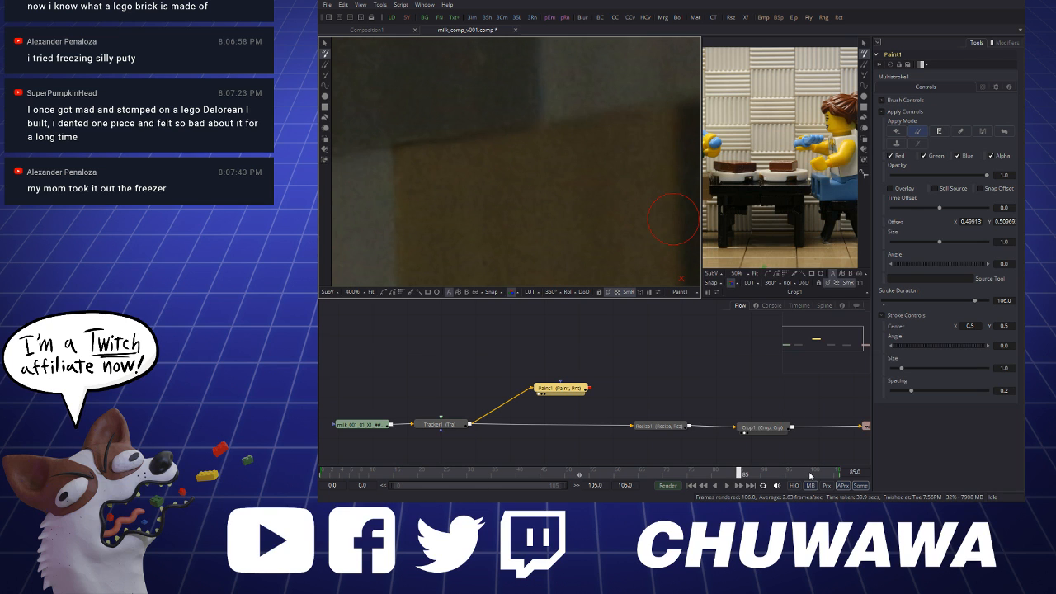
# Scrub the retouched brick back to frame 0 and save the composition
pyautogui.moveTo(810, 475); pyautogui.dragTo(318, 491)
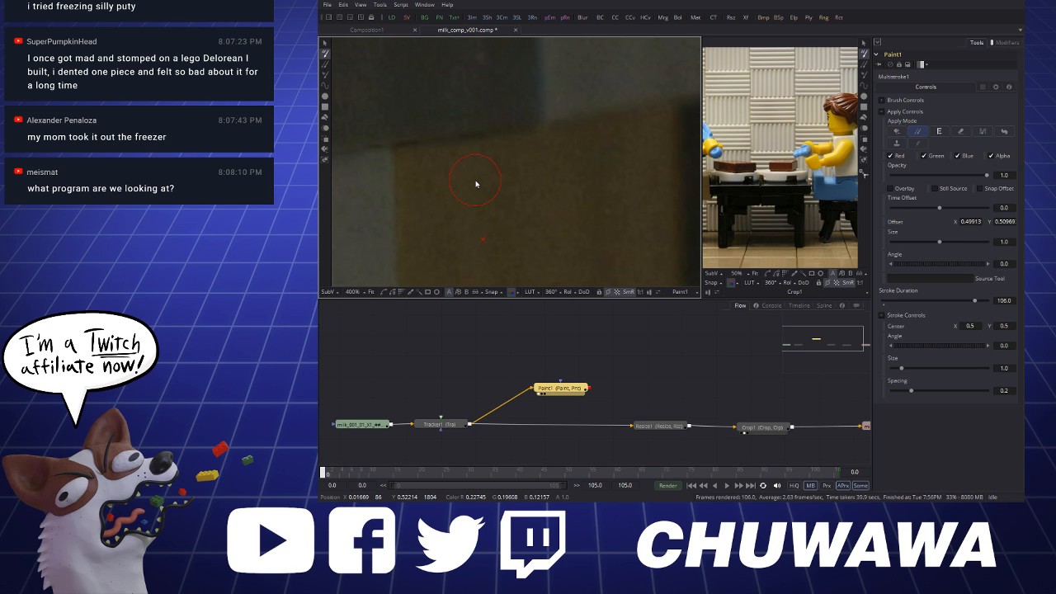
pyautogui.click(327, 5)
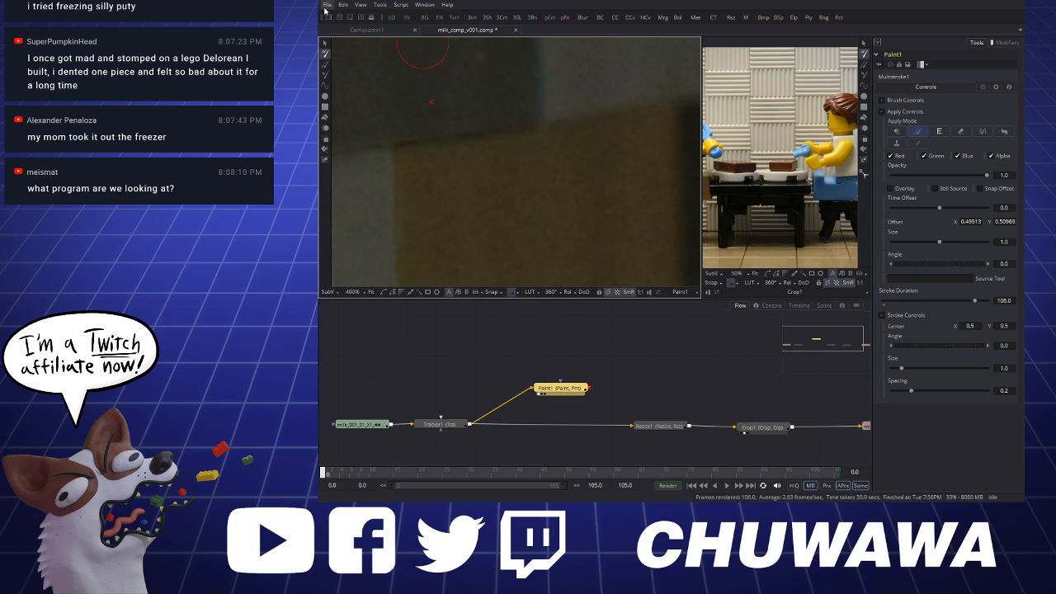
pyautogui.click(348, 56)
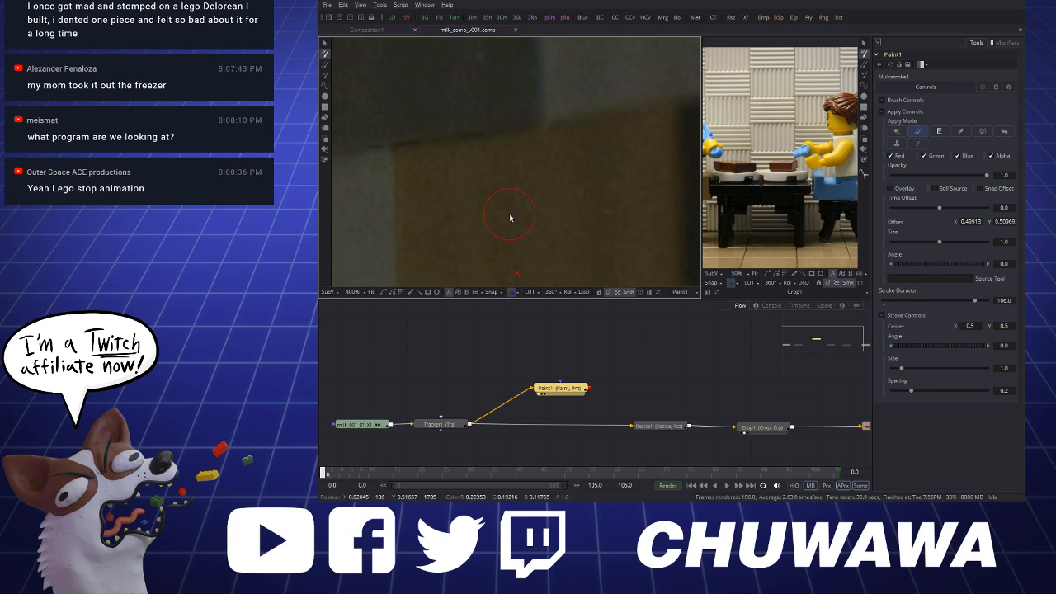
# Inspect the whole set at frame 0 for blemishes, including the table, the upper wall, the blue wall and the floor
pyautogui.scroll(-8, 510, 215)
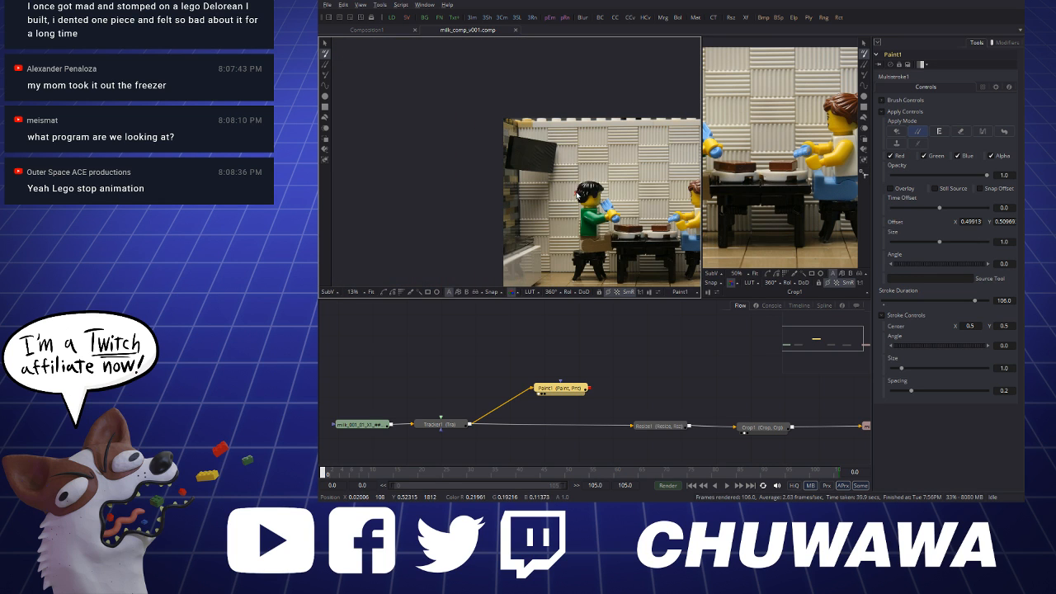
pyautogui.scroll(4, 610, 134)
pyautogui.scroll(-5, 535, 113)
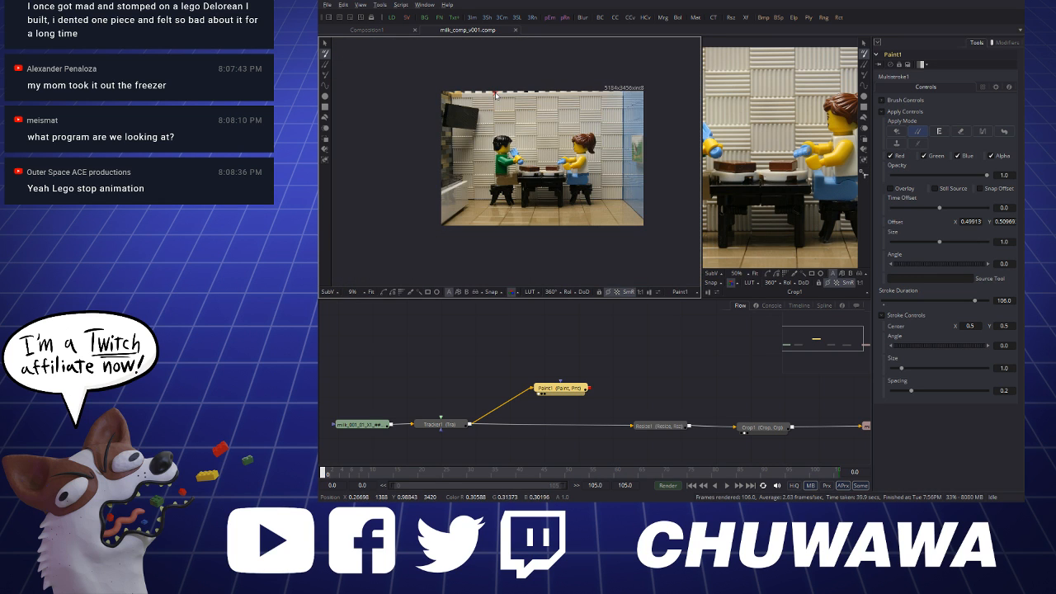
pyautogui.scroll(4, 513, 173)
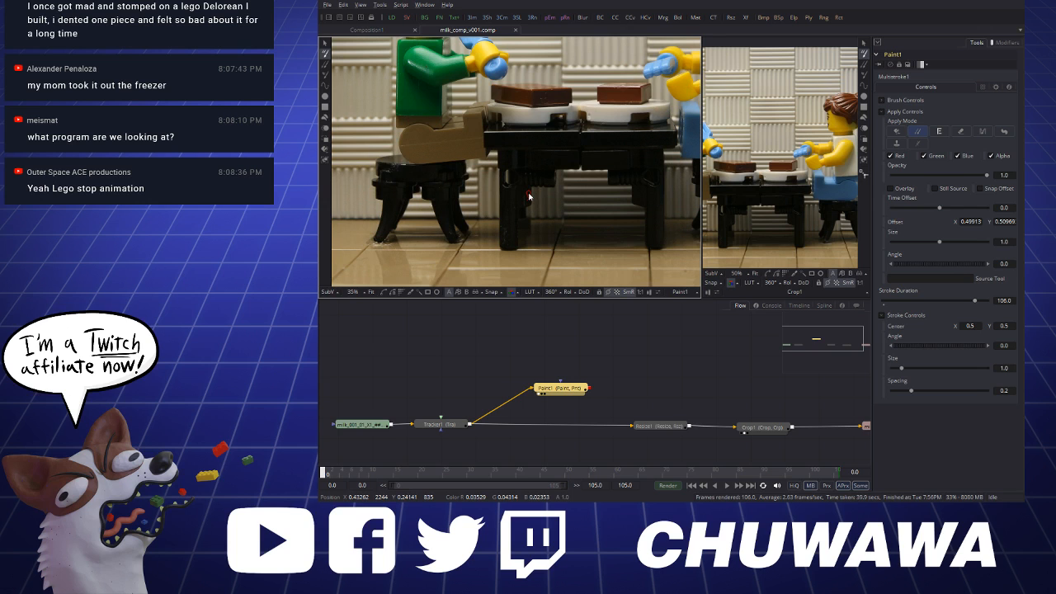
pyautogui.scroll(-2, 528, 197)
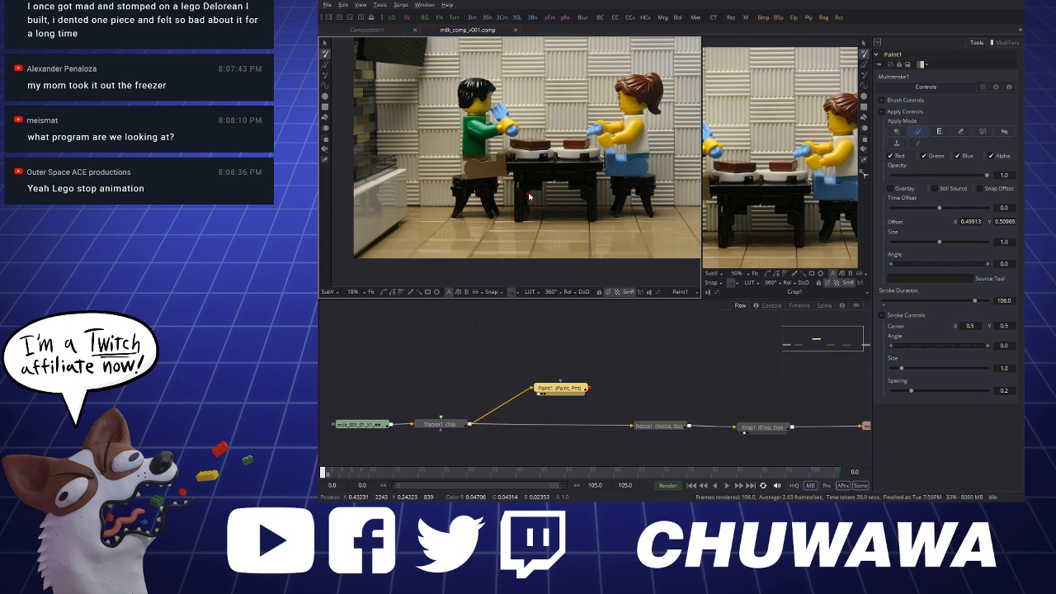
pyautogui.scroll(-2, 529, 196)
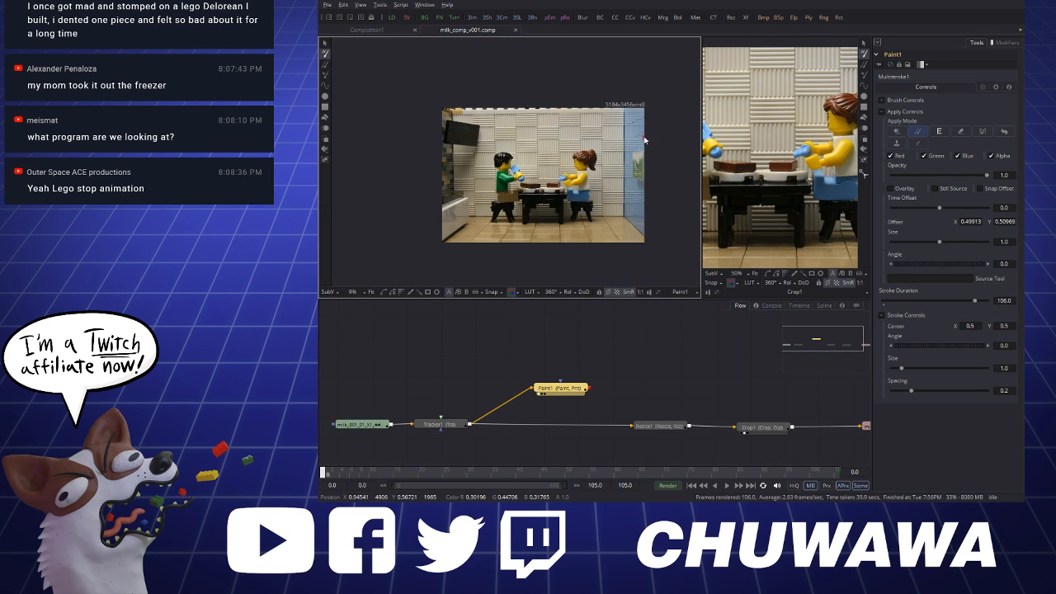
pyautogui.scroll(4, 645, 140)
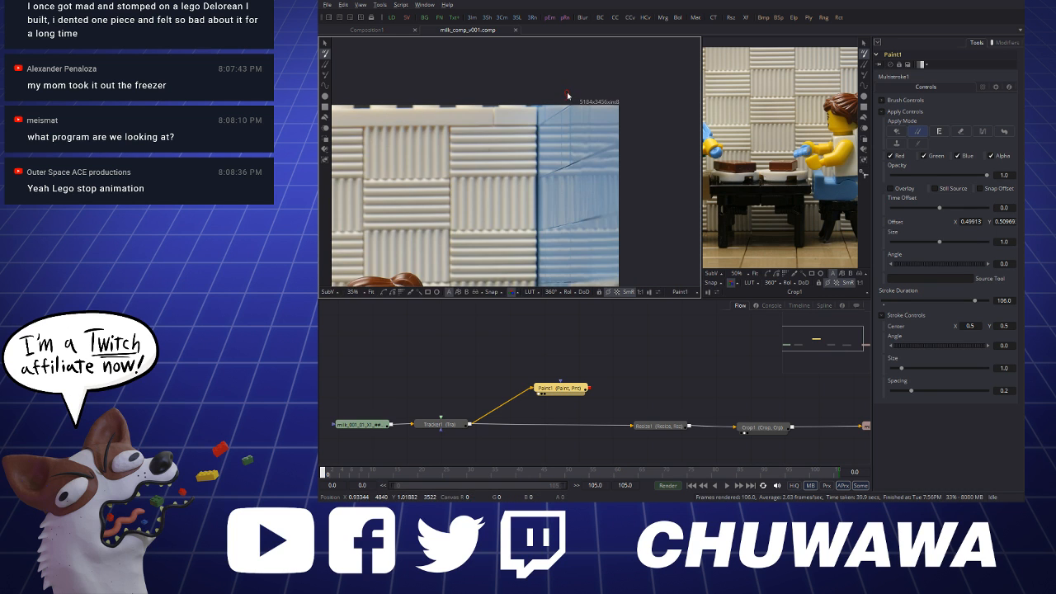
pyautogui.scroll(-4, 601, 97)
pyautogui.scroll(5, 576, 223)
pyautogui.scroll(-5, 600, 109)
pyautogui.scroll(5, 598, 228)
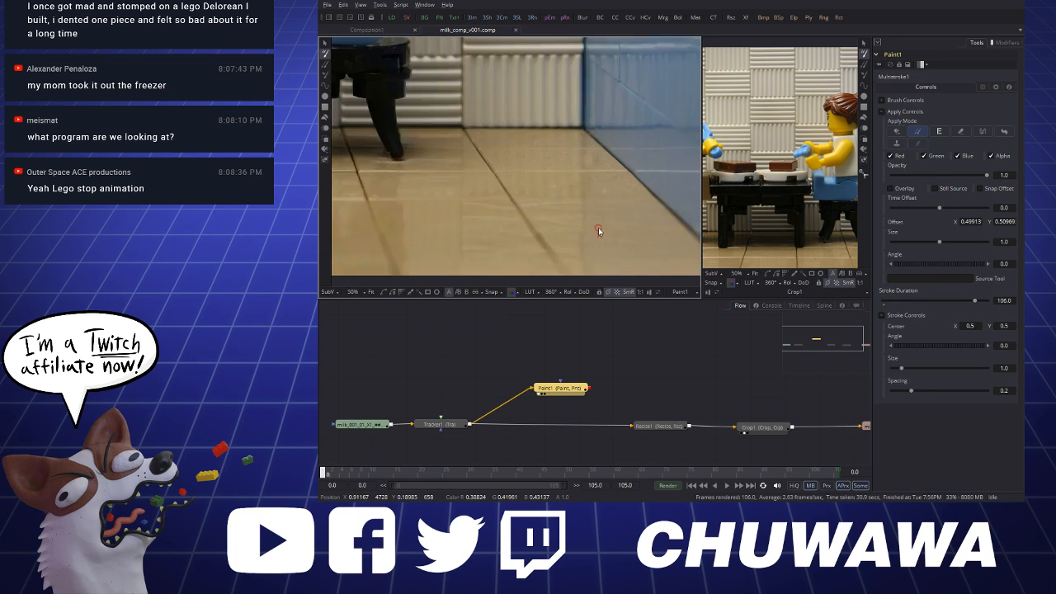
# Clone over the small specks on the floor tiles beside the blue wall at frame 0
pyautogui.scroll(-4, 598, 229)
pyautogui.scroll(7, 561, 194)
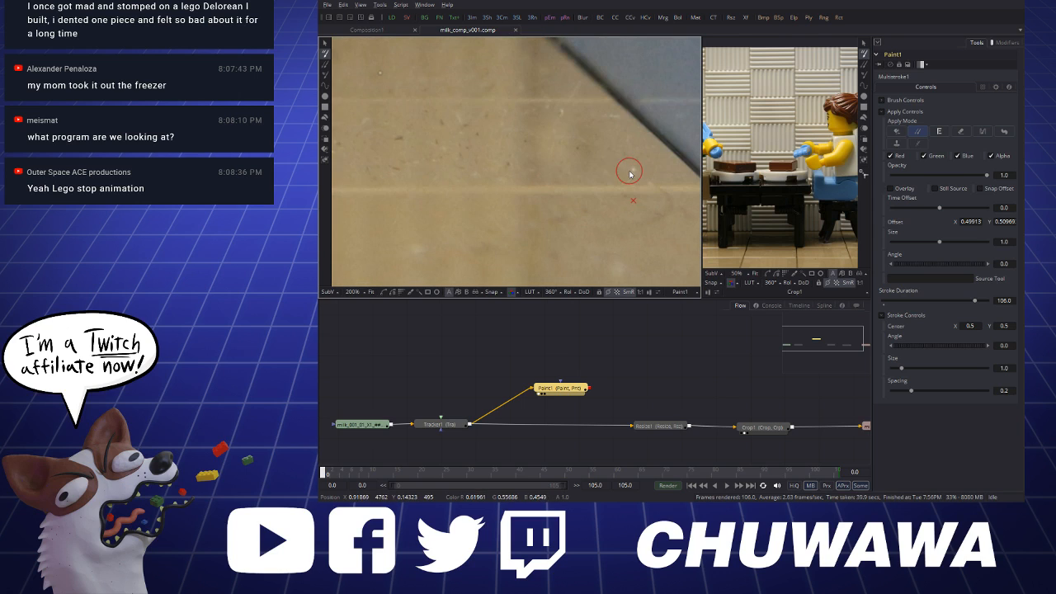
pyautogui.keyDown('alt'); pyautogui.click(594, 165); pyautogui.keyUp('alt')
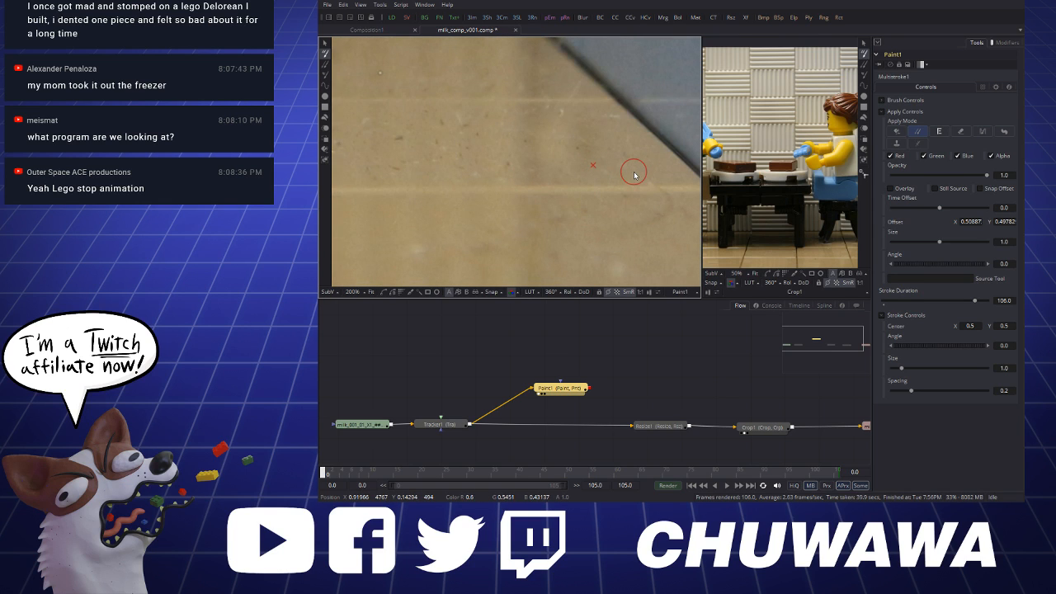
pyautogui.scroll(-3, 646, 175)
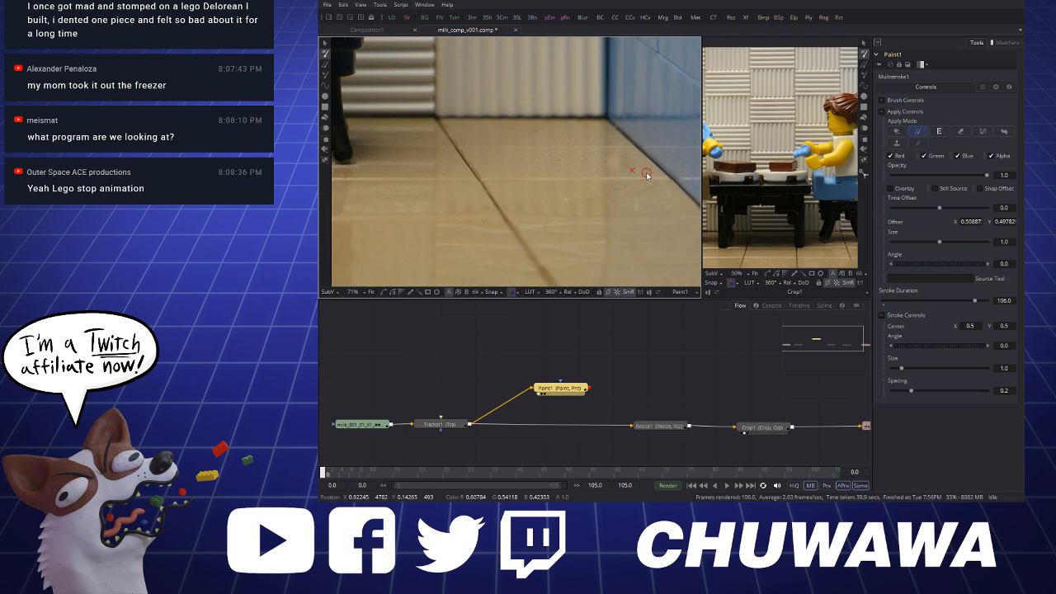
pyautogui.scroll(-1, 639, 180)
pyautogui.scroll(3, 620, 172)
pyautogui.scroll(-1, 617, 174)
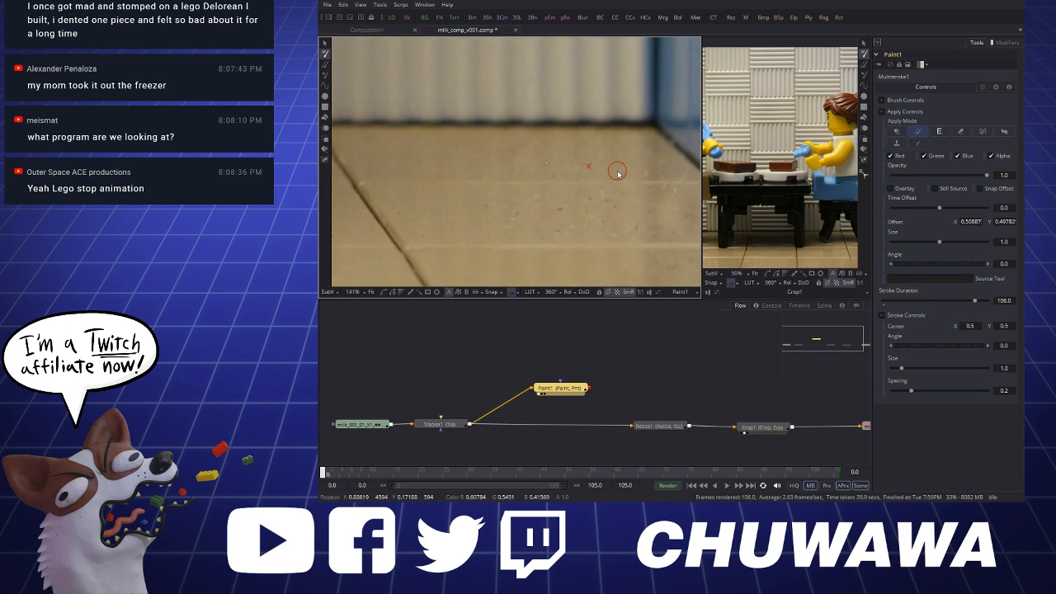
pyautogui.scroll(2, 497, 156)
pyautogui.scroll(1, 580, 170)
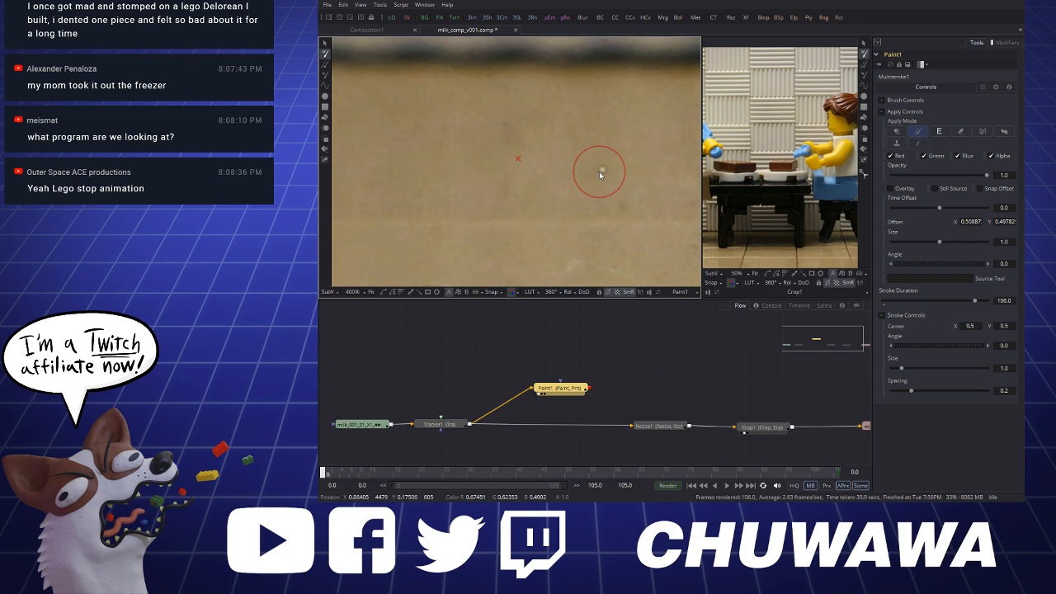
# Clone over the blemishes on the floor tiles beside the white counter at frame 0, and compare the spot with frame 105
pyautogui.scroll(-6, 594, 177)
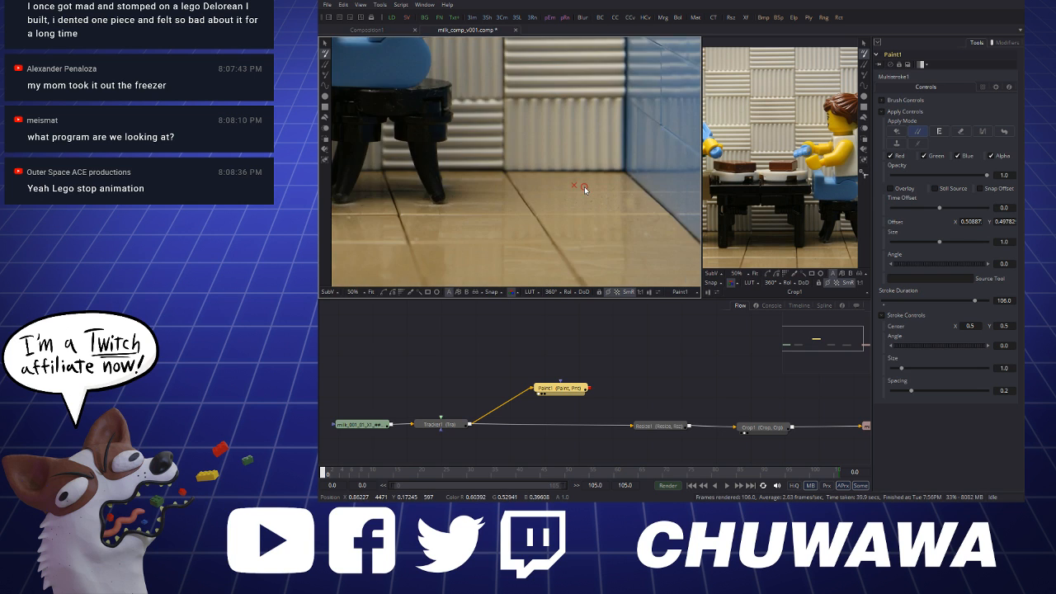
pyautogui.scroll(-2, 585, 191)
pyautogui.scroll(7, 537, 185)
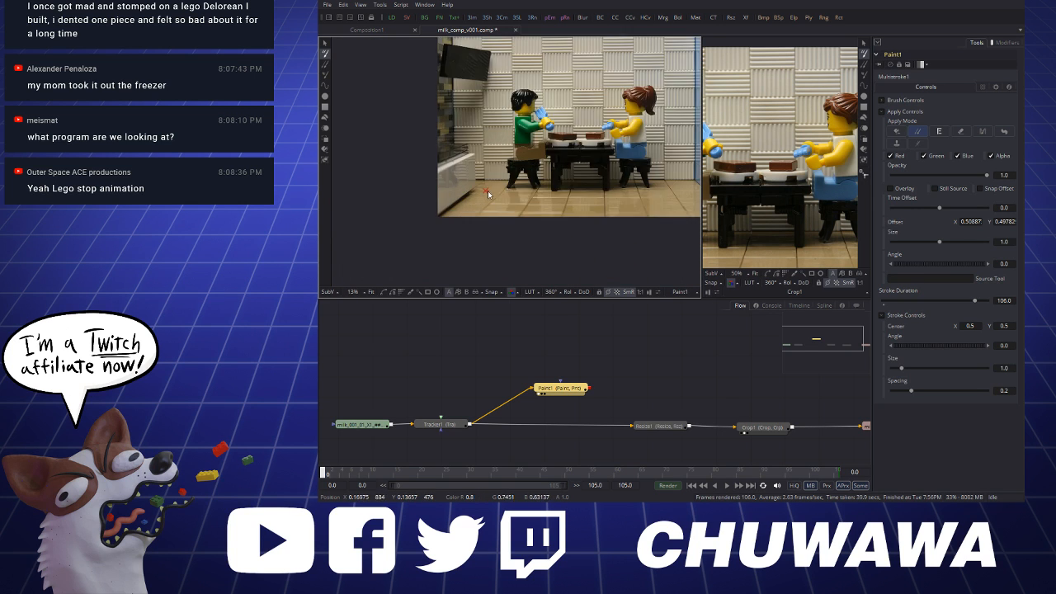
pyautogui.scroll(-3, 538, 198)
pyautogui.scroll(2, 540, 179)
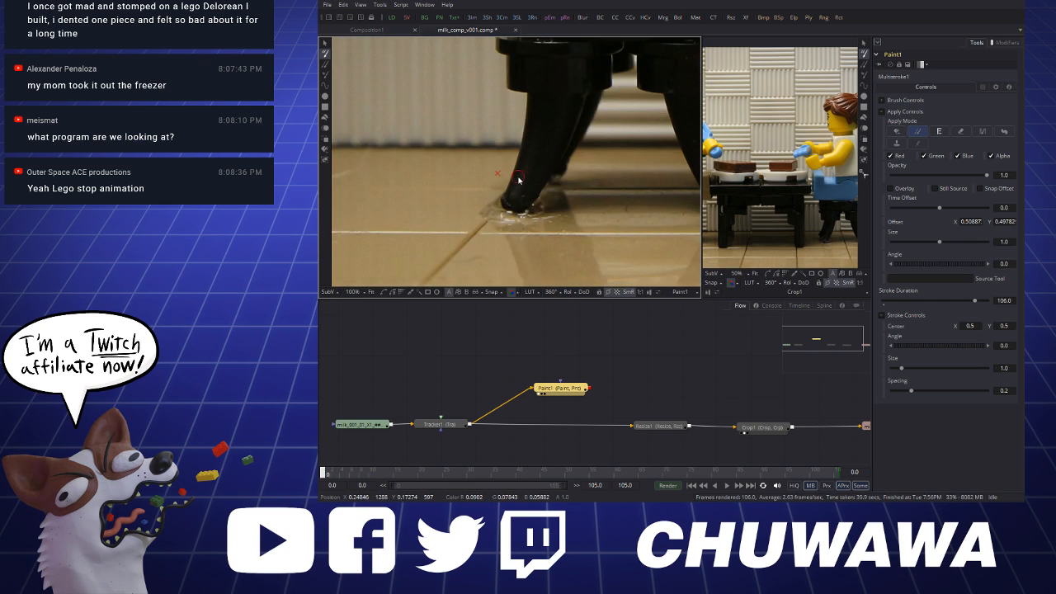
pyautogui.scroll(-4, 548, 210)
pyautogui.scroll(3, 551, 216)
pyautogui.scroll(-2, 551, 215)
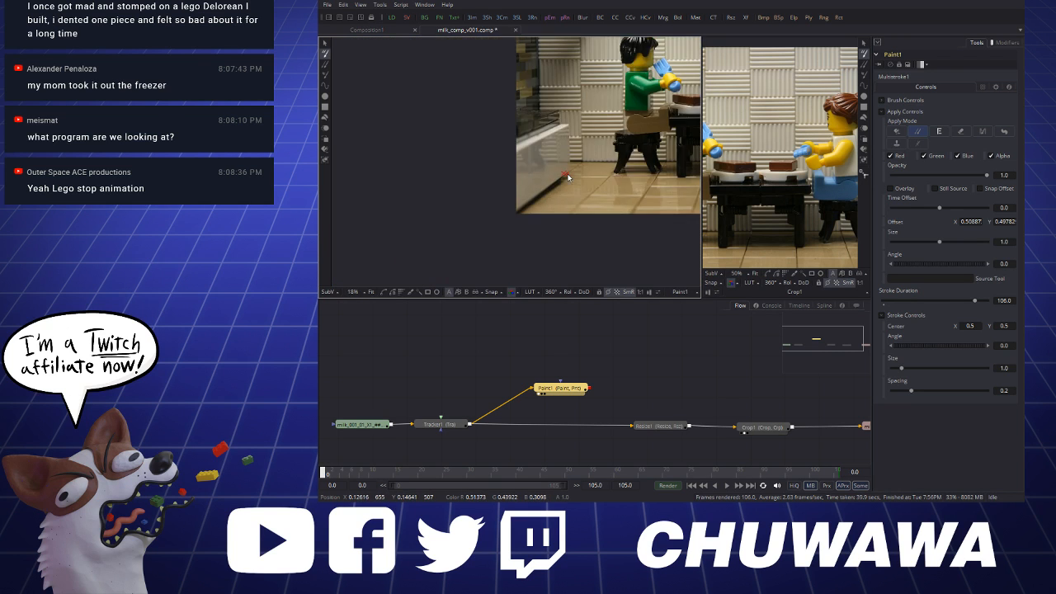
pyautogui.scroll(5, 608, 175)
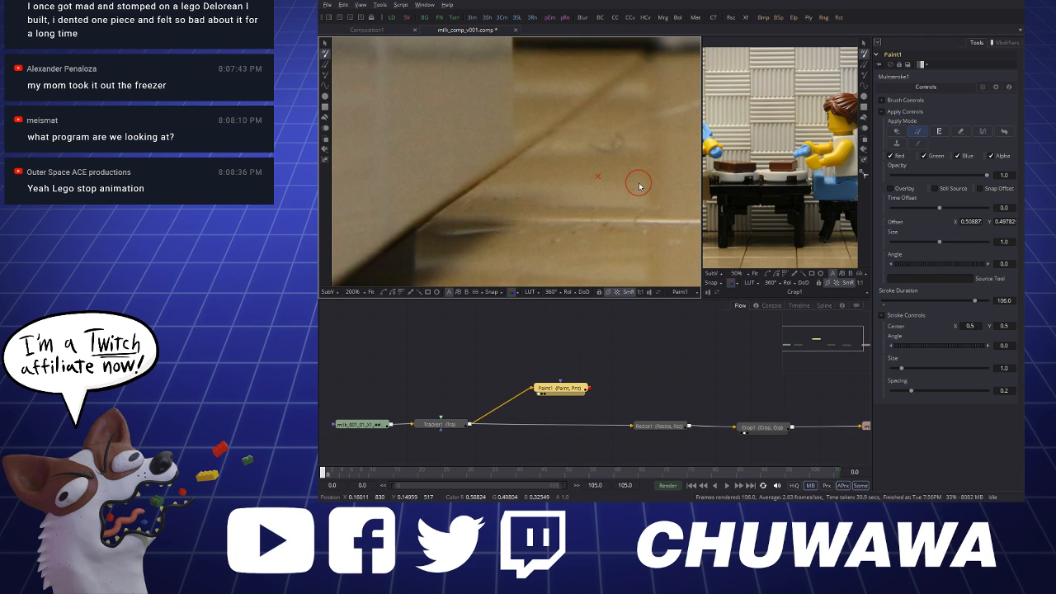
pyautogui.keyDown('alt'); pyautogui.click(639, 183); pyautogui.keyUp('alt')
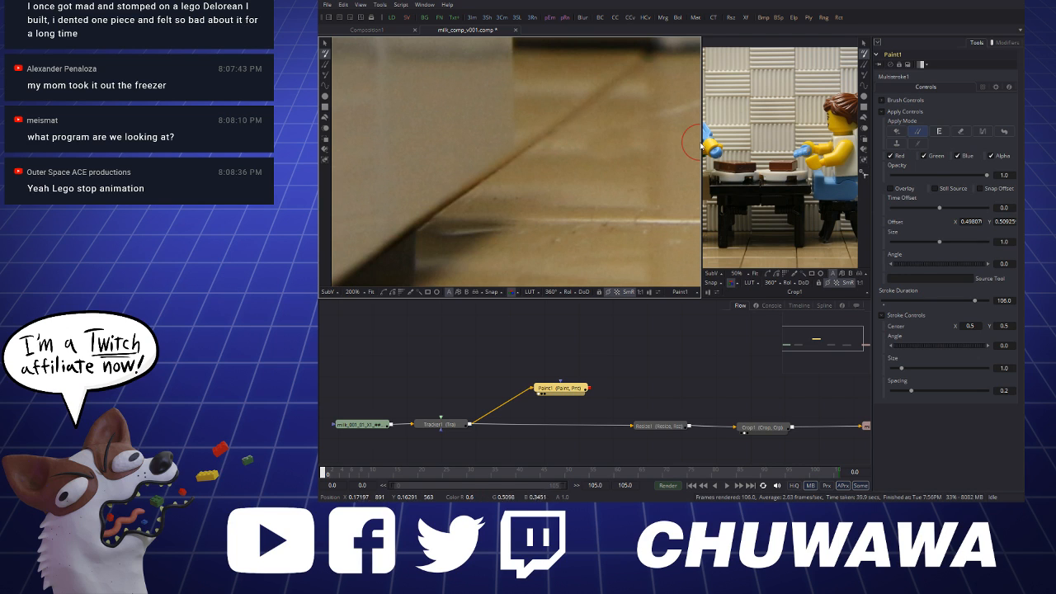
pyautogui.click(836, 473)
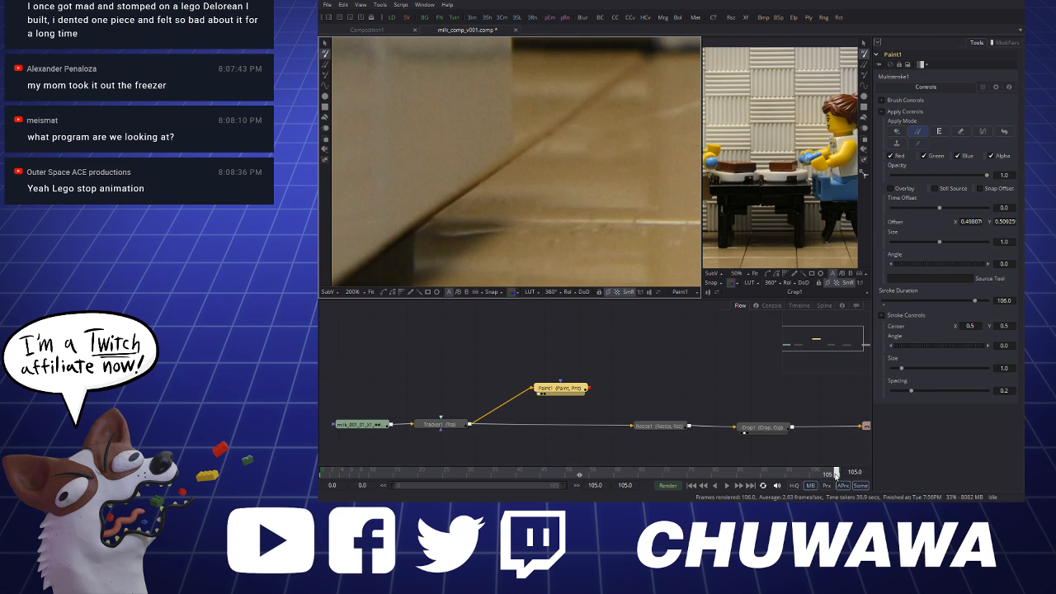
pyautogui.click(325, 471)
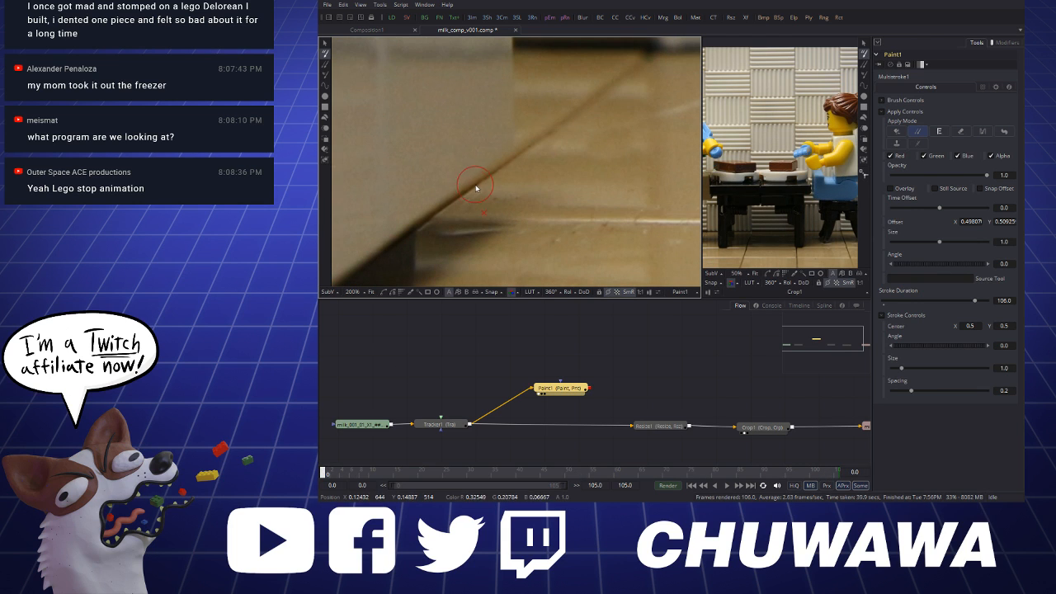
# Inspect the floor around the green-shirted figure's stool legs for blemishes, comparing frame 105 with frame 0
pyautogui.scroll(-3, 480, 186)
pyautogui.scroll(-2, 479, 185)
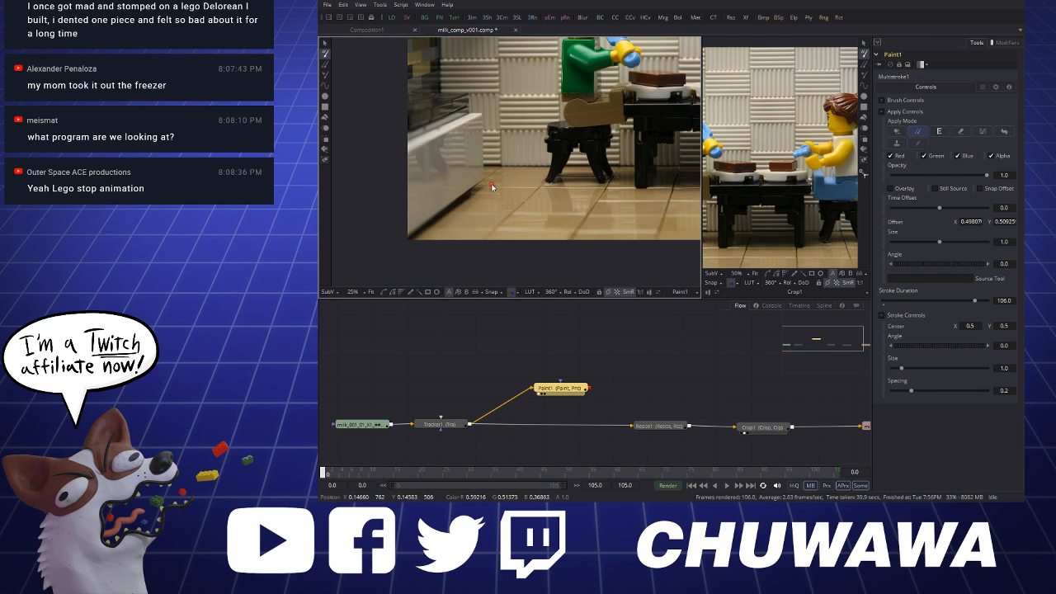
pyautogui.scroll(5, 498, 188)
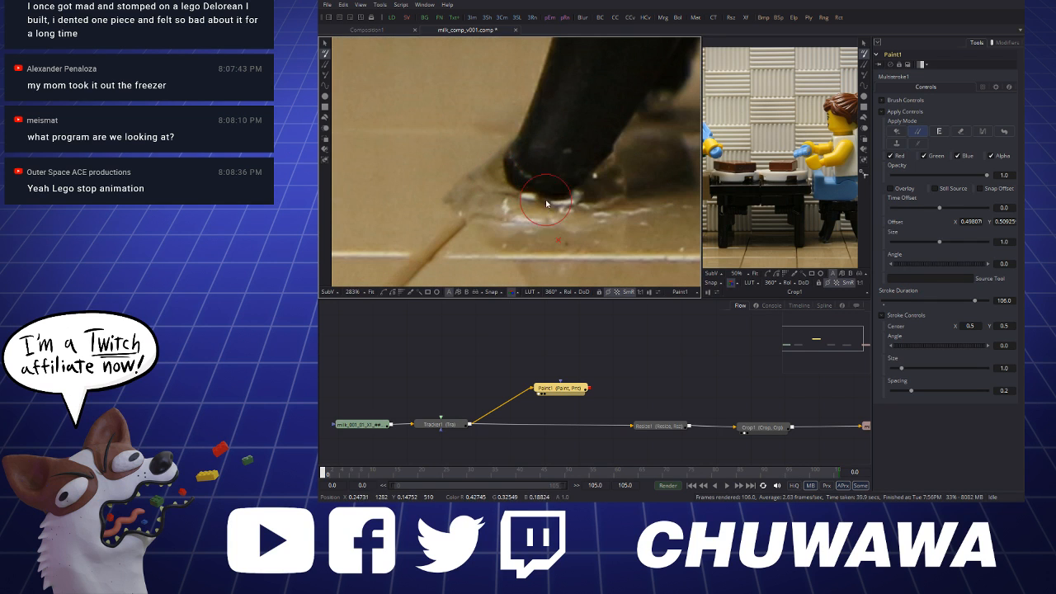
pyautogui.scroll(-5, 455, 225)
pyautogui.scroll(-2, 469, 213)
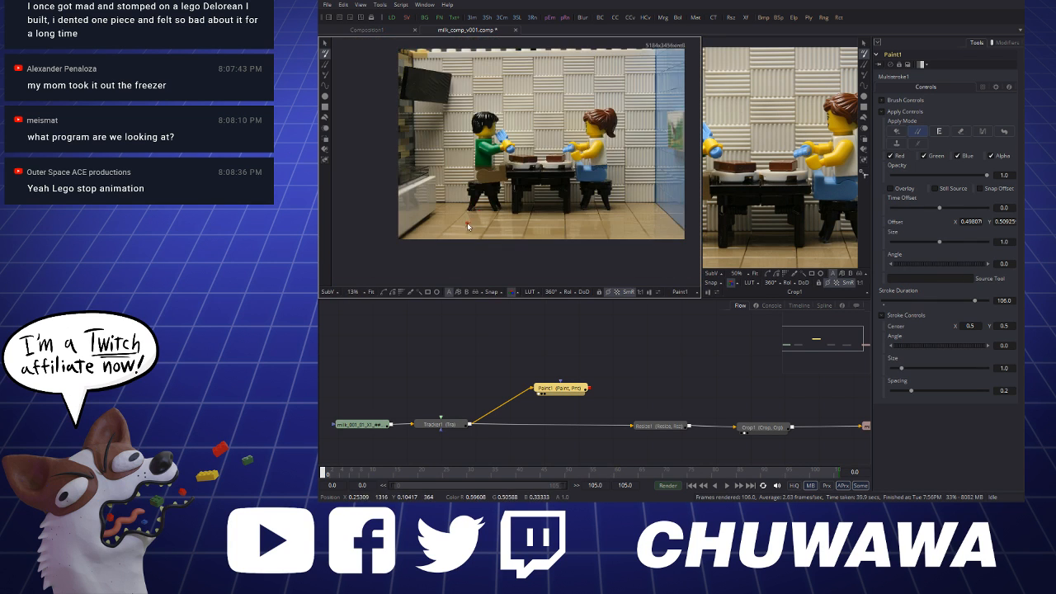
pyautogui.scroll(3, 474, 214)
pyautogui.click(837, 472)
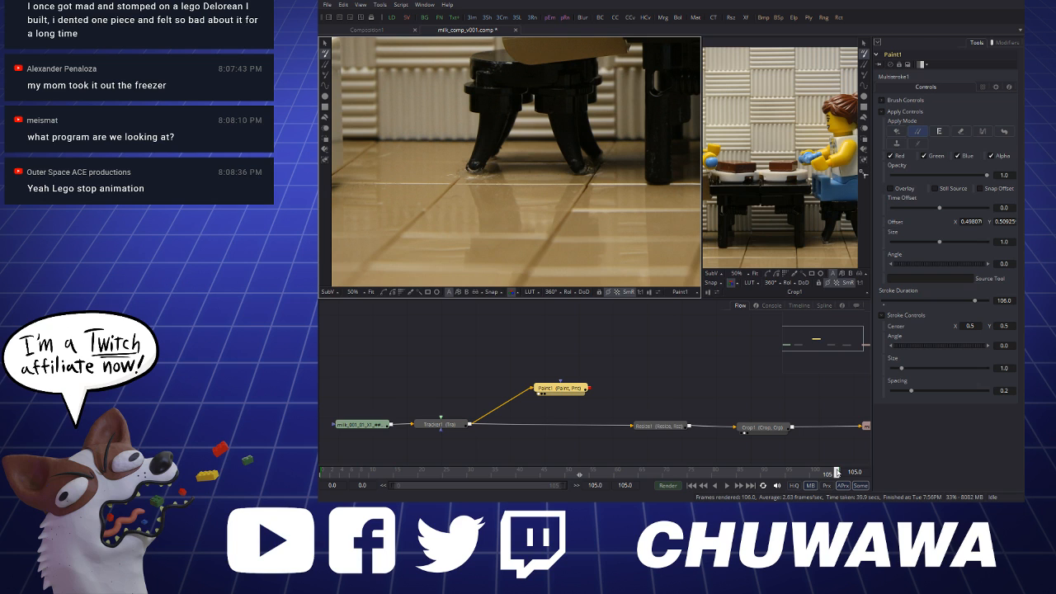
pyautogui.click(324, 472)
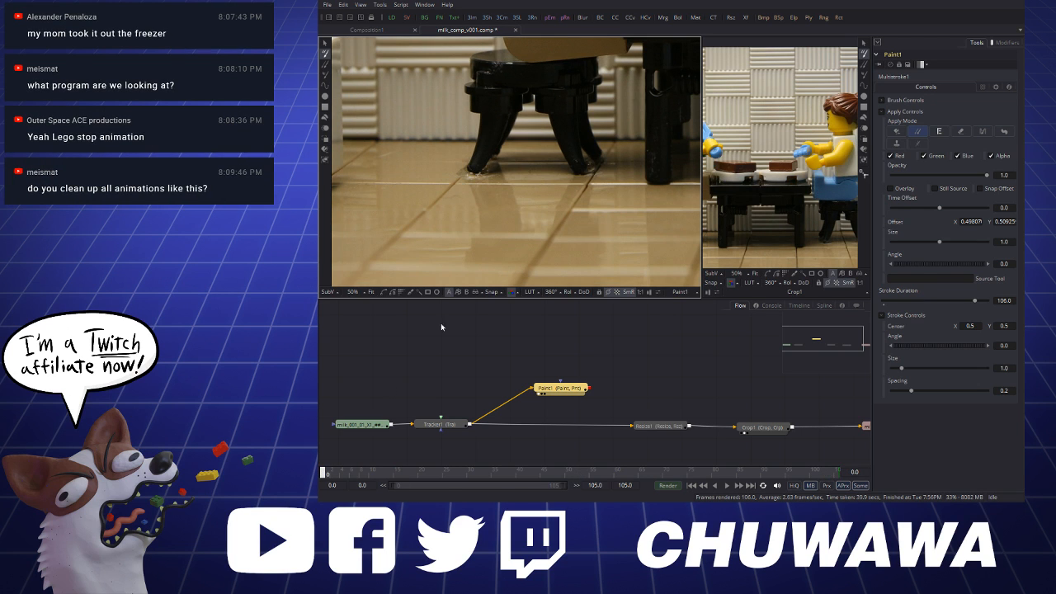
# Examine the figures, table, walls and floor at frame 0 for remaining blemishes, including the green arm and the face
pyautogui.scroll(-2, 467, 220)
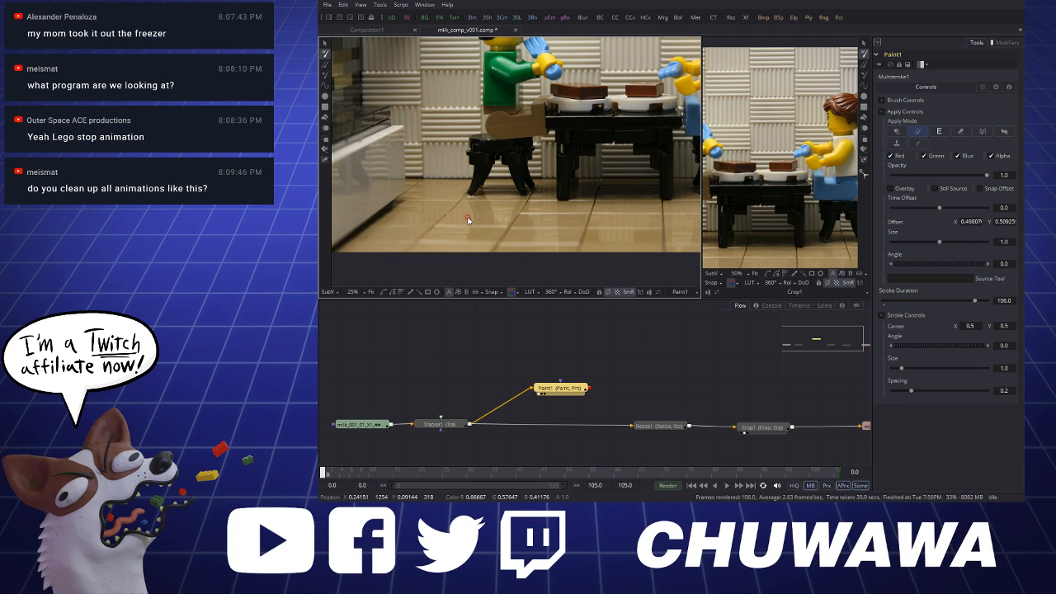
pyautogui.scroll(-3, 556, 218)
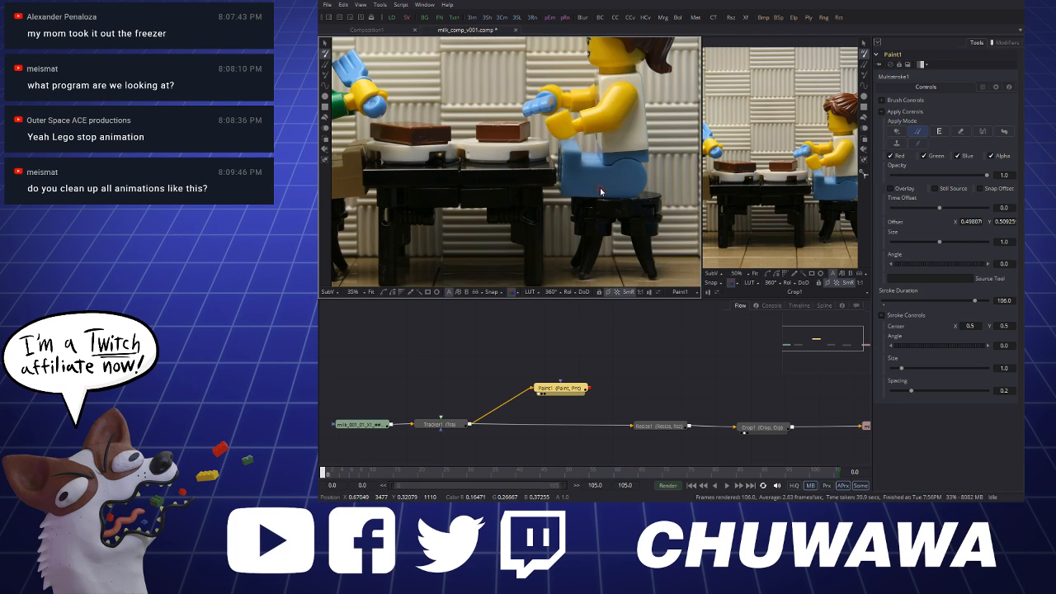
pyautogui.scroll(2, 625, 134)
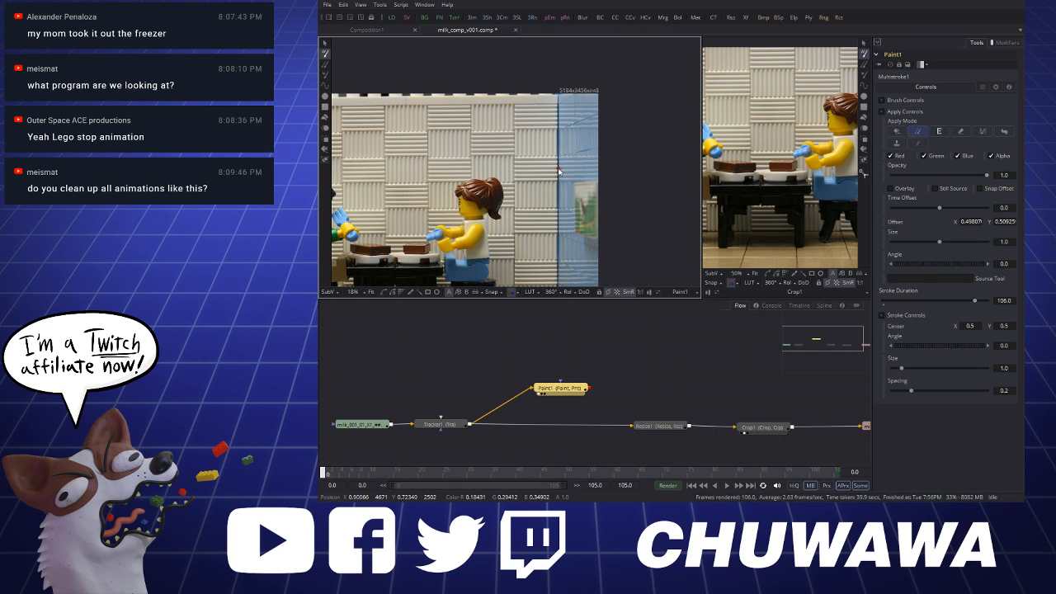
pyautogui.scroll(-4, 592, 100)
pyautogui.scroll(6, 584, 241)
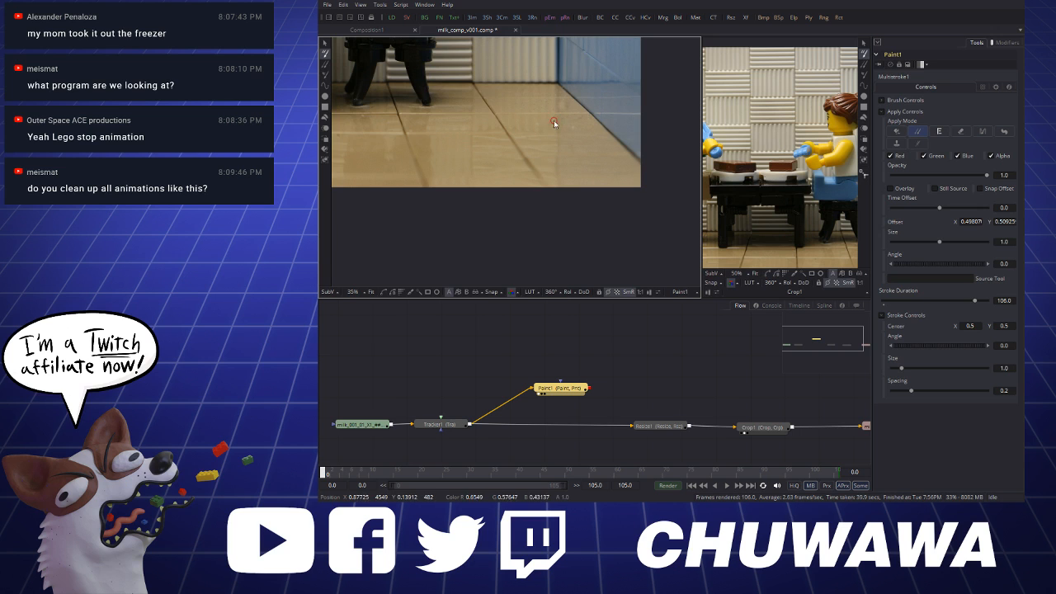
pyautogui.scroll(2, 553, 120)
pyautogui.scroll(-5, 568, 220)
pyautogui.scroll(3, 473, 149)
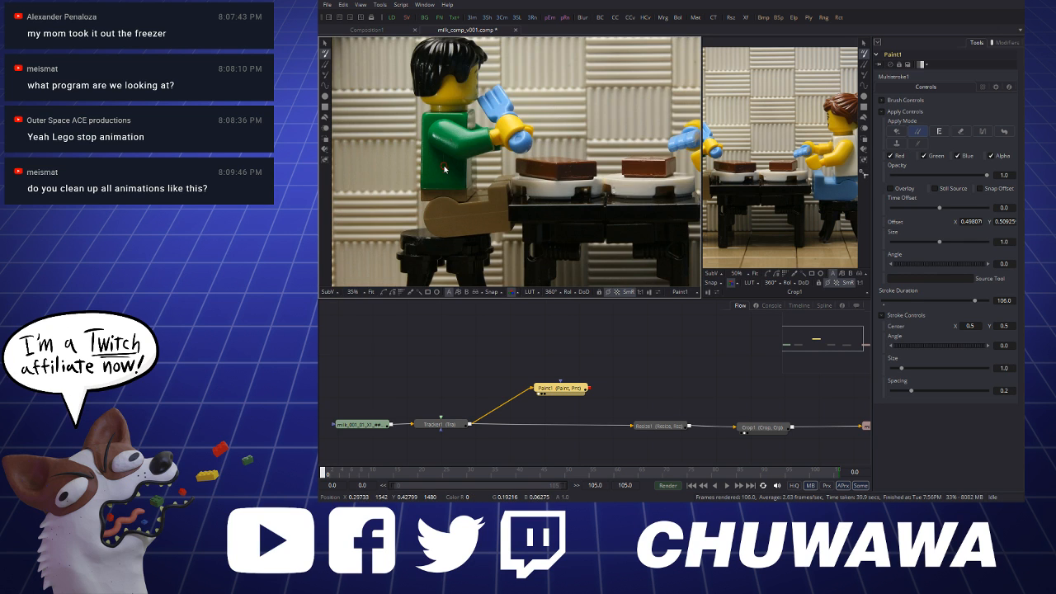
pyautogui.scroll(-2, 449, 168)
pyautogui.scroll(4, 454, 165)
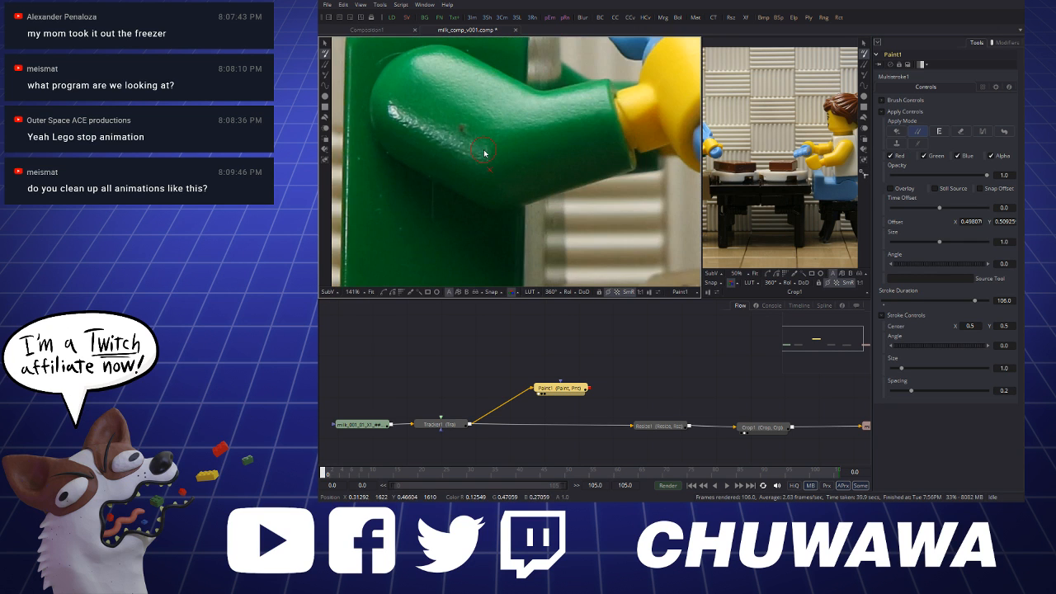
pyautogui.scroll(-2, 484, 156)
pyautogui.scroll(-3, 487, 157)
pyautogui.scroll(5, 511, 132)
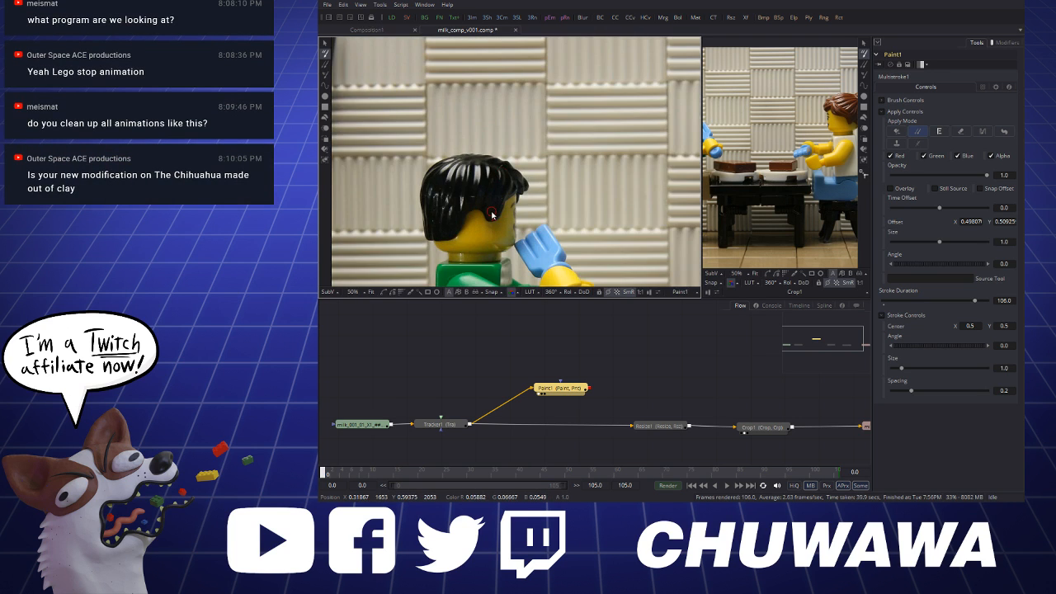
pyautogui.scroll(-2, 512, 149)
pyautogui.scroll(3, 495, 206)
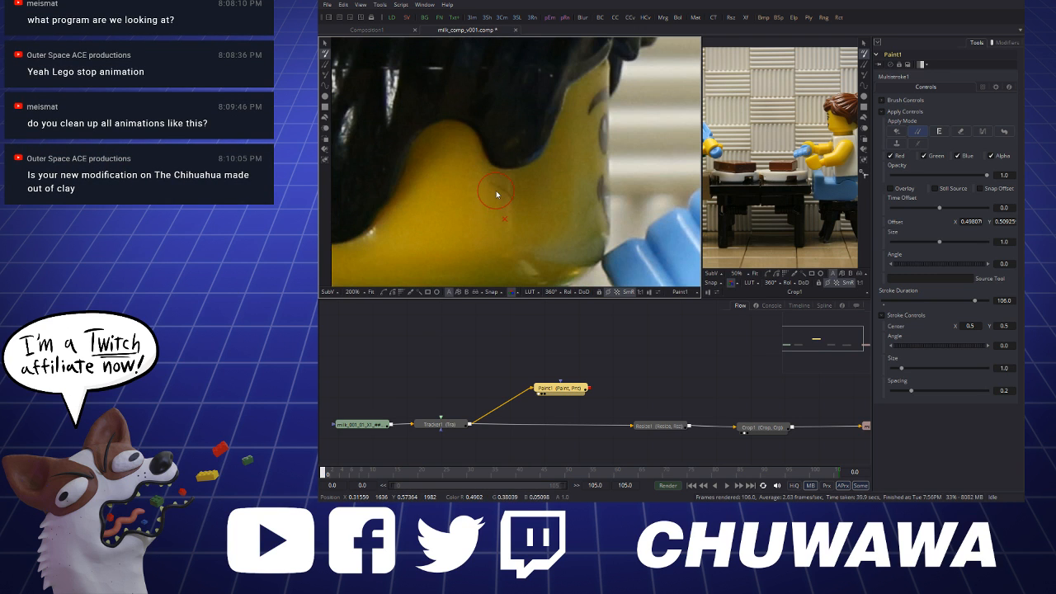
pyautogui.scroll(-2, 496, 193)
pyautogui.scroll(-5, 497, 193)
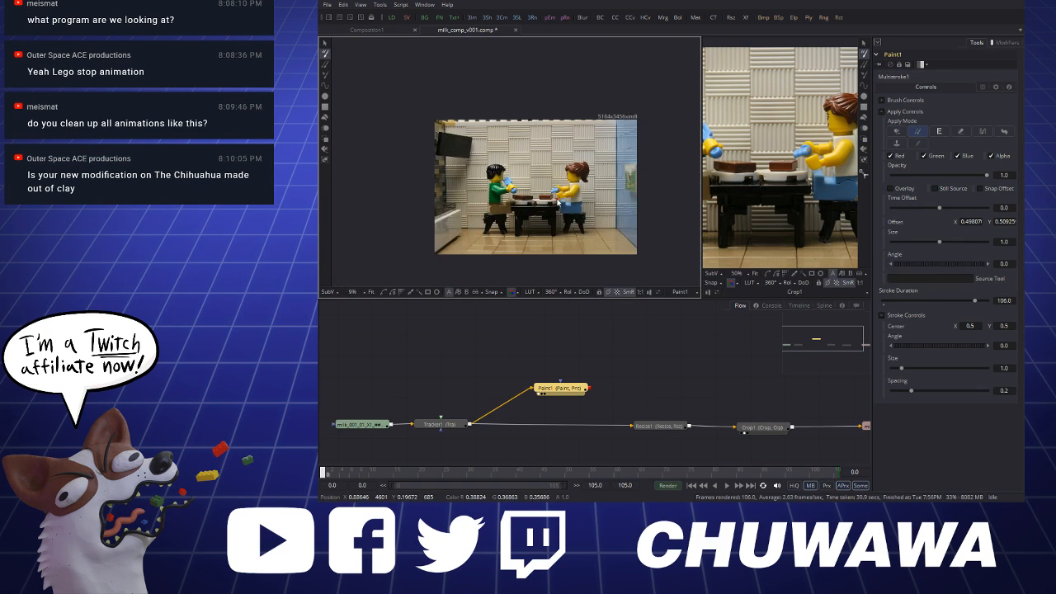
pyautogui.scroll(2, 523, 229)
pyautogui.scroll(-1, 523, 230)
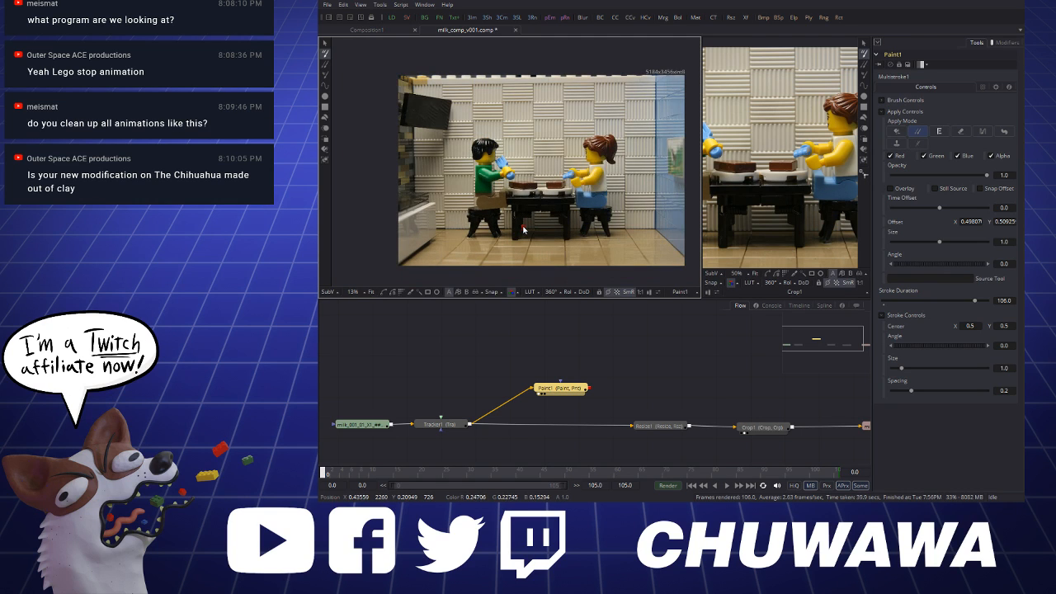
# Save the composition and add a Loader node in the empty flow area above the Tracker and Paint nodes
pyautogui.click(326, 7)
pyautogui.click(353, 56)
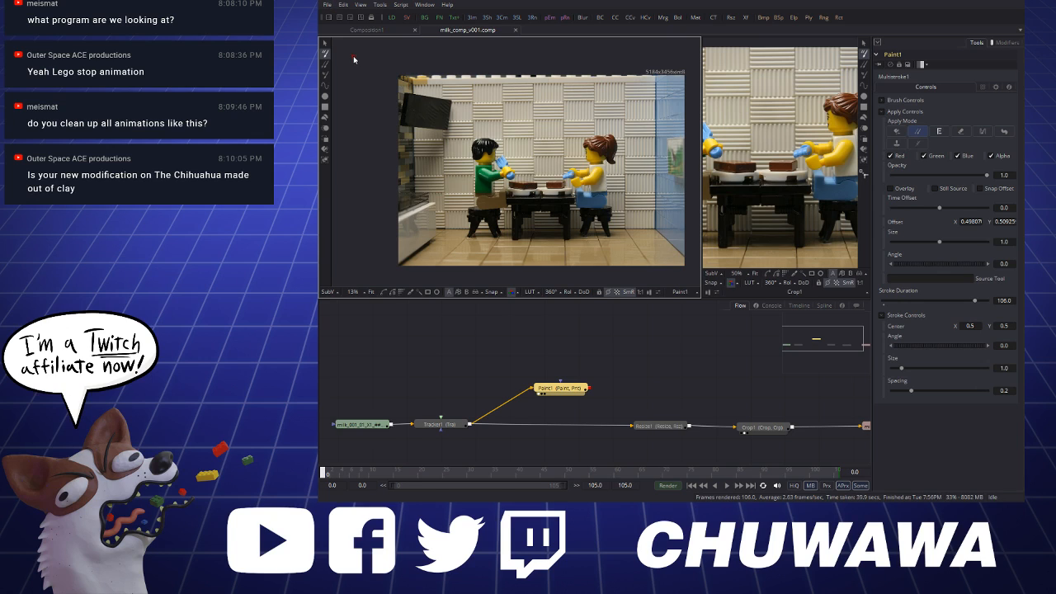
pyautogui.click(492, 363)
pyautogui.press('l')
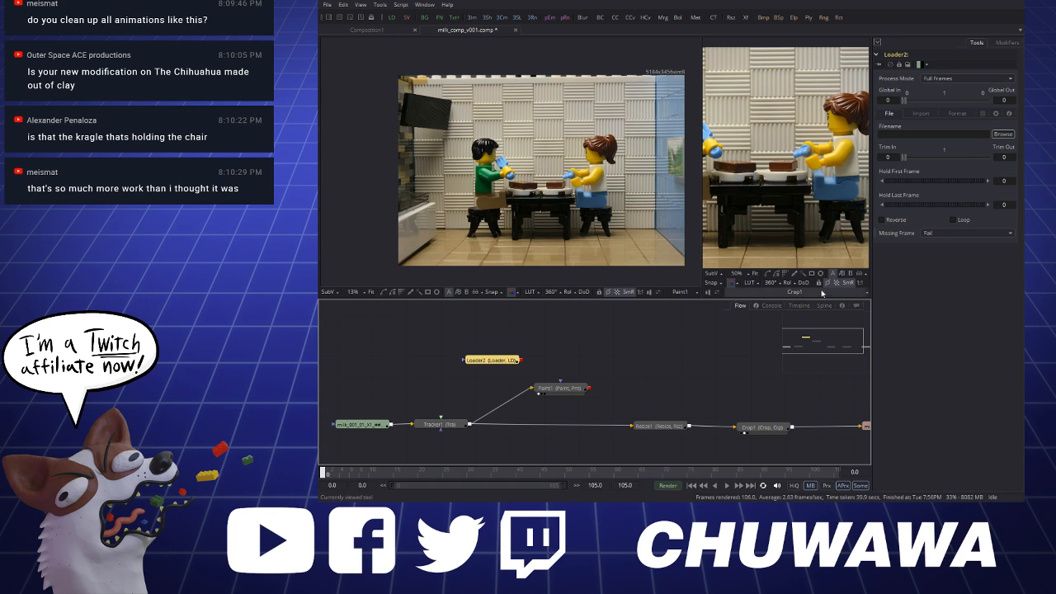
# Compare the retouched shot at frames 105 and 95, examining the figures, wall and floor around the table
pyautogui.click(836, 474)
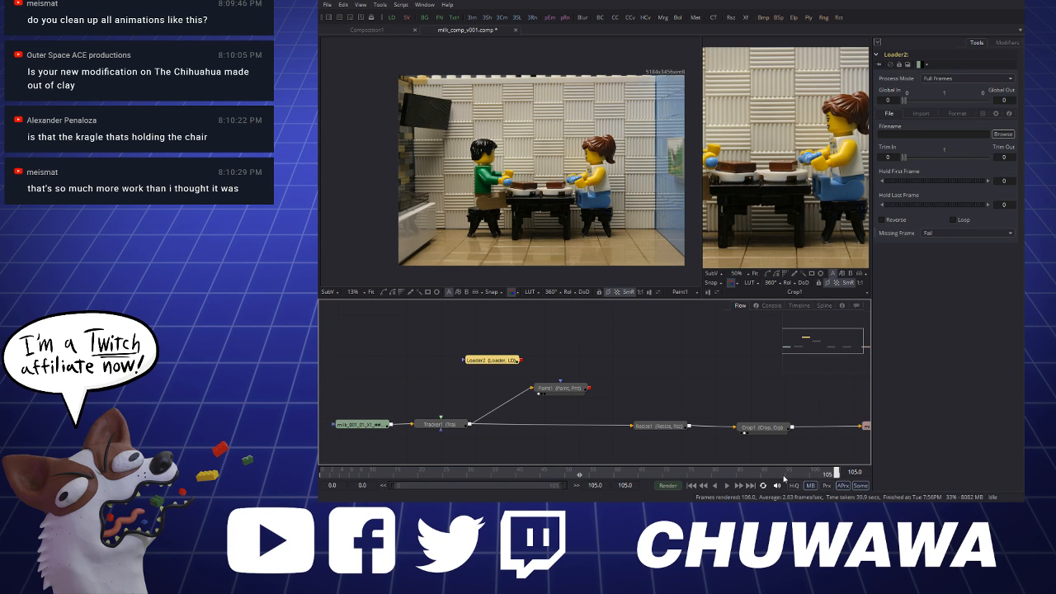
pyautogui.click(788, 474)
pyautogui.click(837, 474)
pyautogui.click(788, 474)
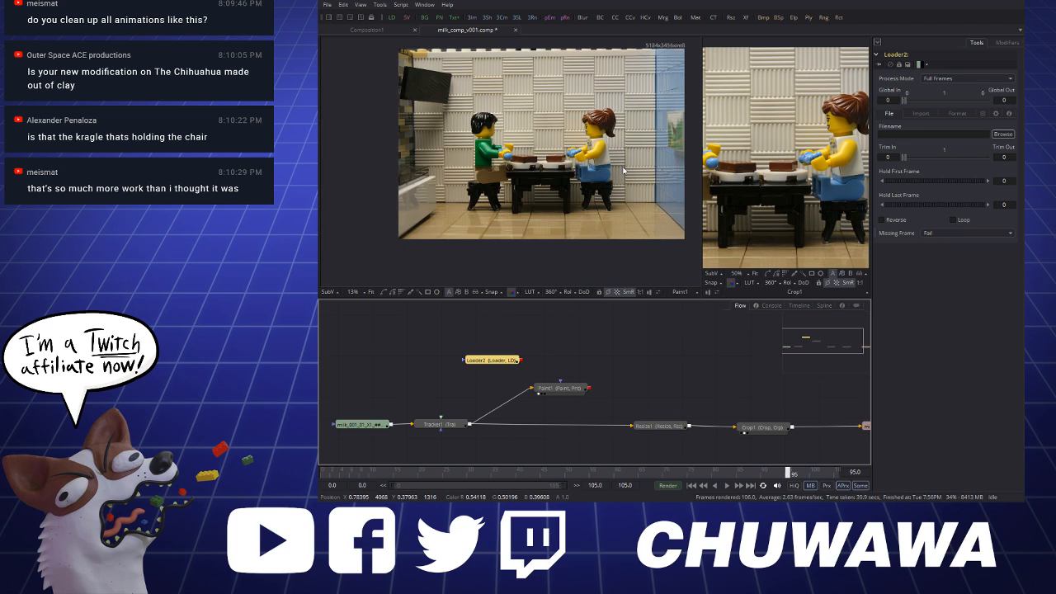
pyautogui.scroll(2, 620, 171)
pyautogui.scroll(-1, 620, 170)
pyautogui.scroll(2, 628, 165)
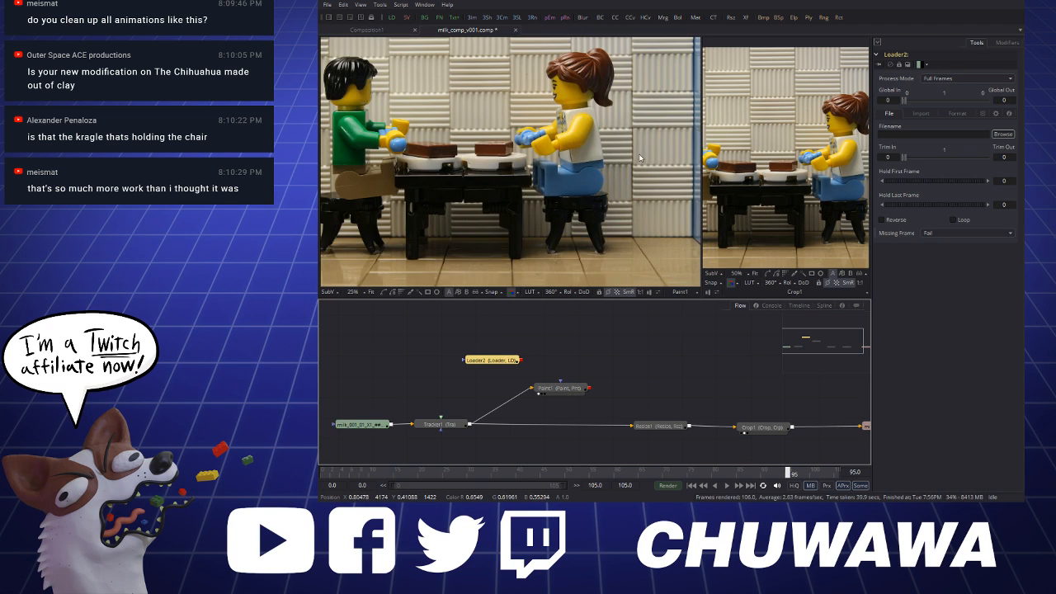
pyautogui.scroll(-1, 636, 163)
pyautogui.scroll(-1, 636, 163)
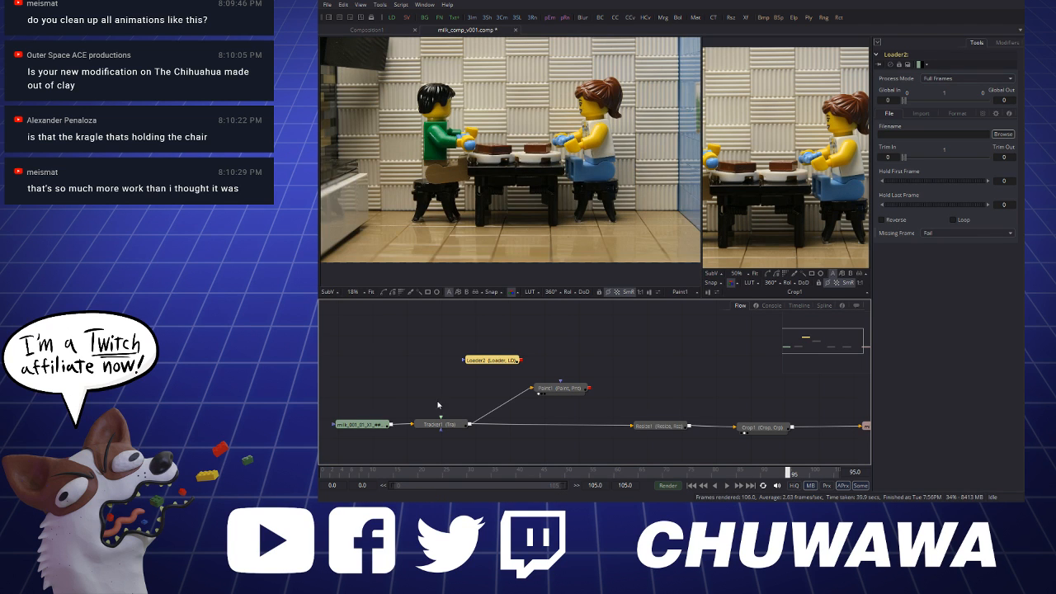
# Scrub through the whole shot to frame 105 and examine the figures, stools and floor
pyautogui.moveTo(329, 471); pyautogui.dragTo(843, 474)
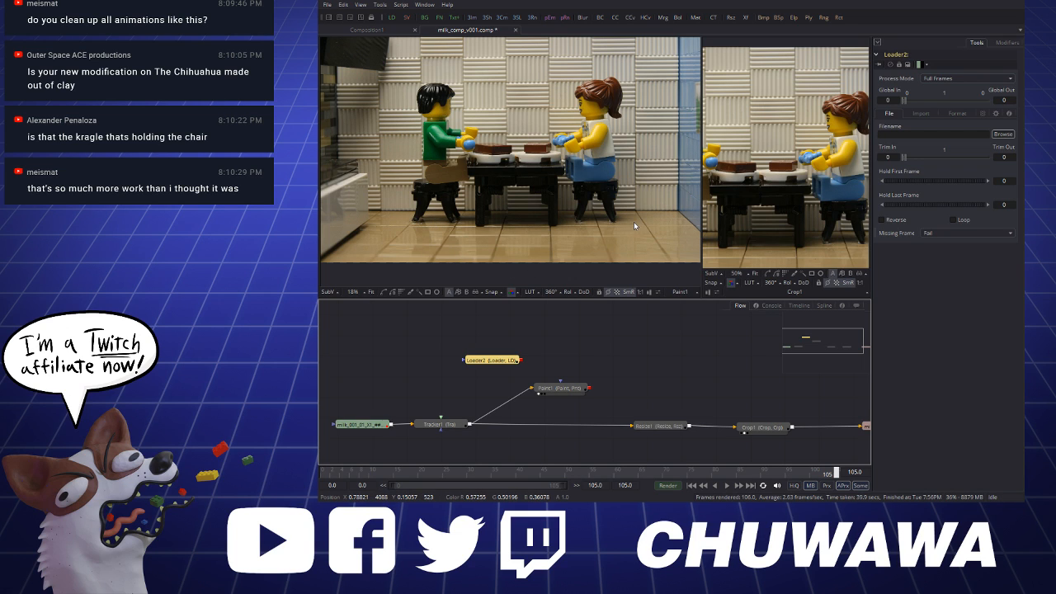
pyautogui.scroll(1, 613, 223)
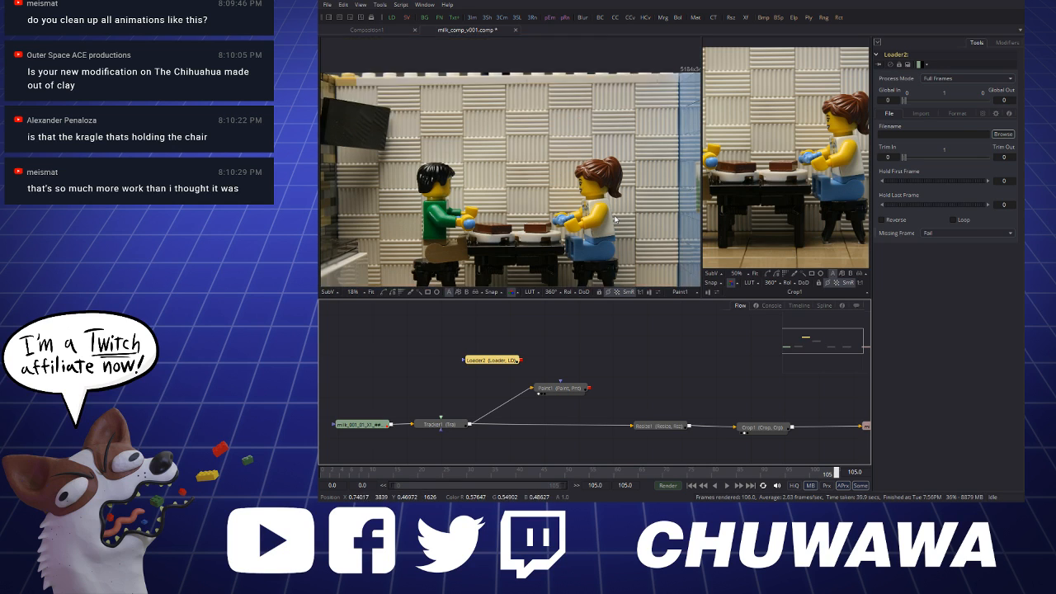
pyautogui.scroll(-2, 616, 223)
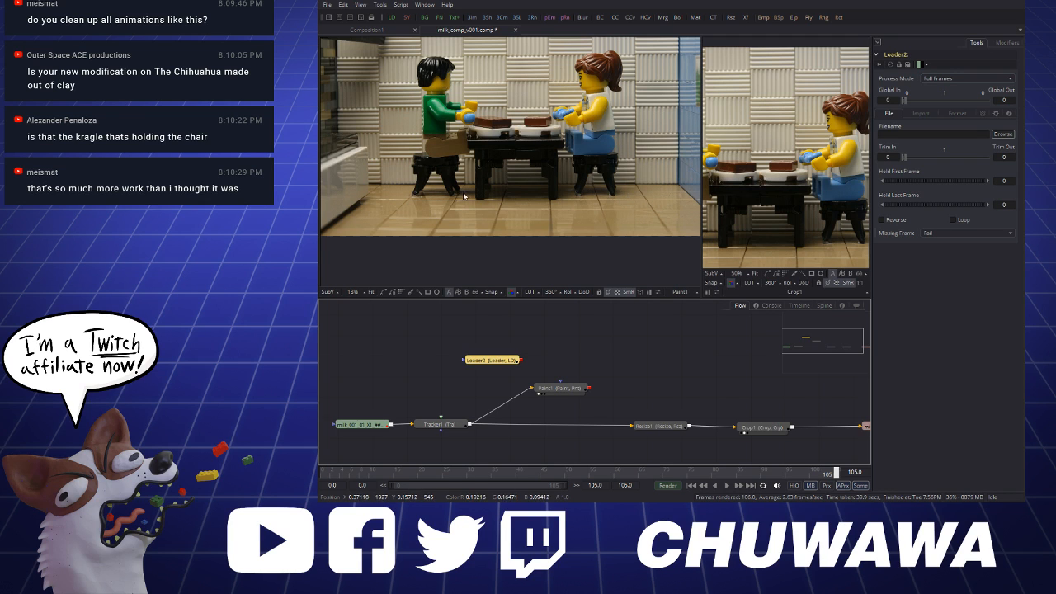
pyautogui.scroll(2, 635, 123)
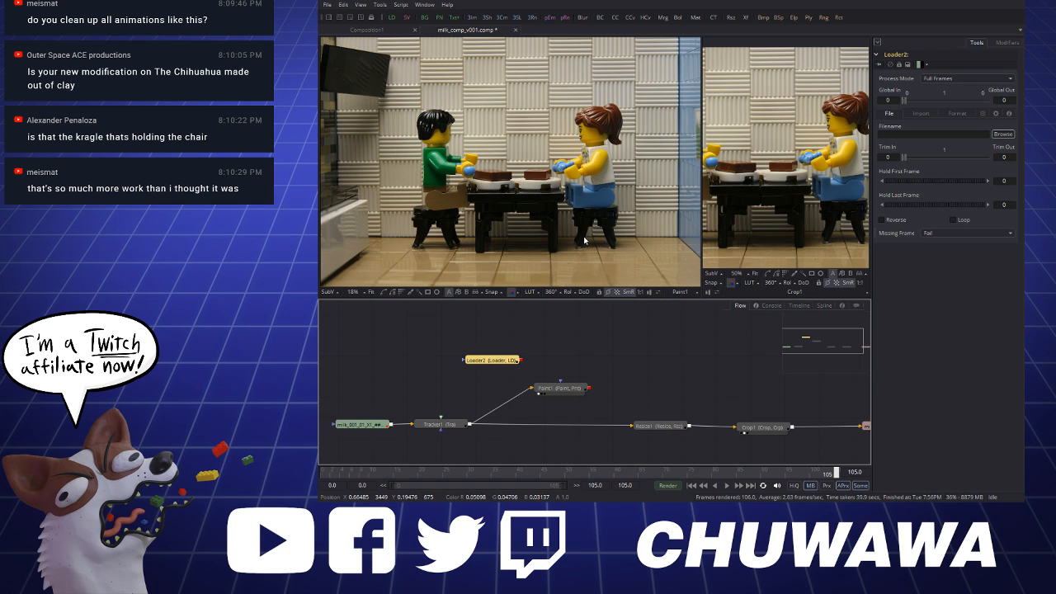
pyautogui.scroll(-1, 612, 236)
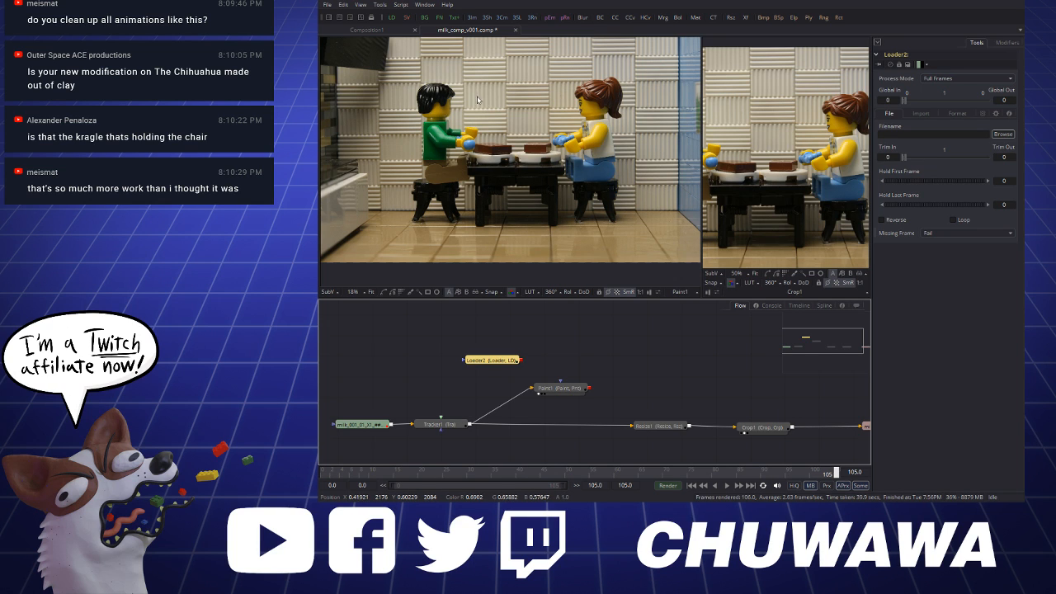
pyautogui.scroll(2, 534, 91)
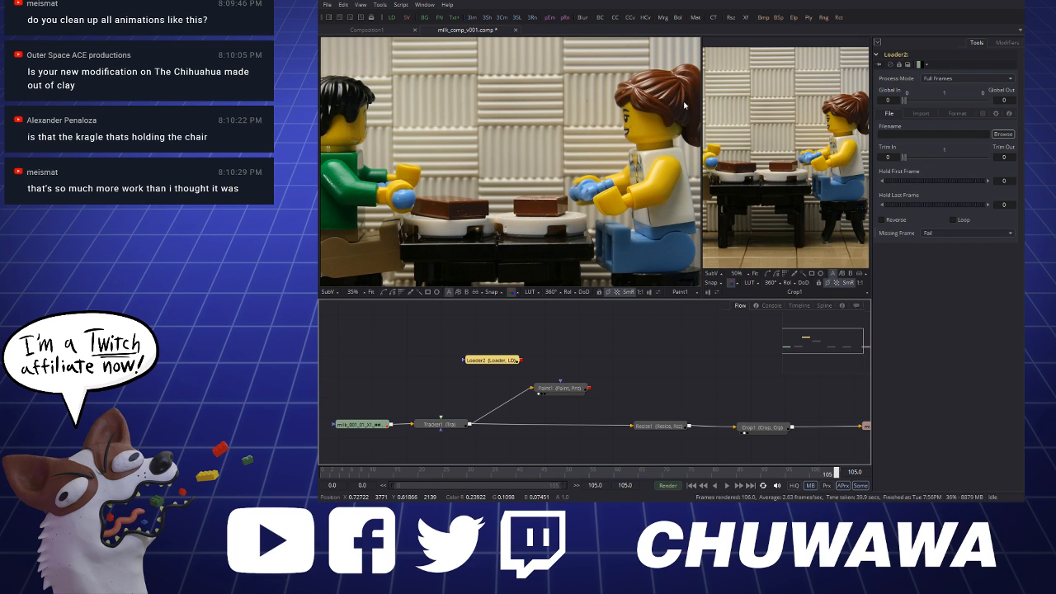
# Examine frame 105 around the table, floor and wall, especially the adhesive residue beneath the seated woman's stool legs
pyautogui.scroll(-2, 446, 99)
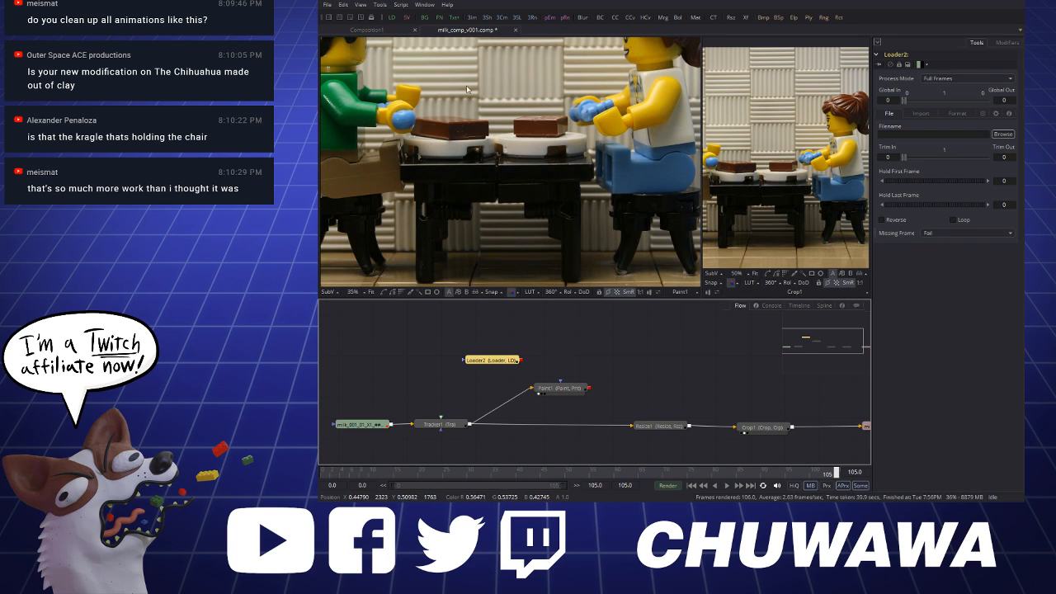
pyautogui.scroll(-1, 527, 105)
pyautogui.scroll(2, 644, 106)
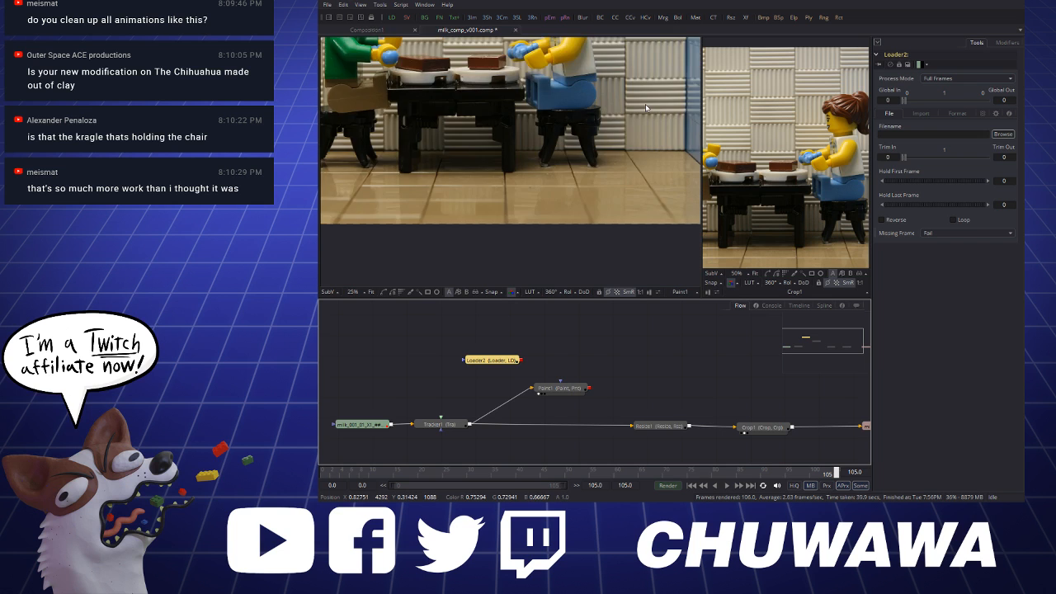
pyautogui.scroll(-1, 560, 216)
pyautogui.scroll(5, 558, 205)
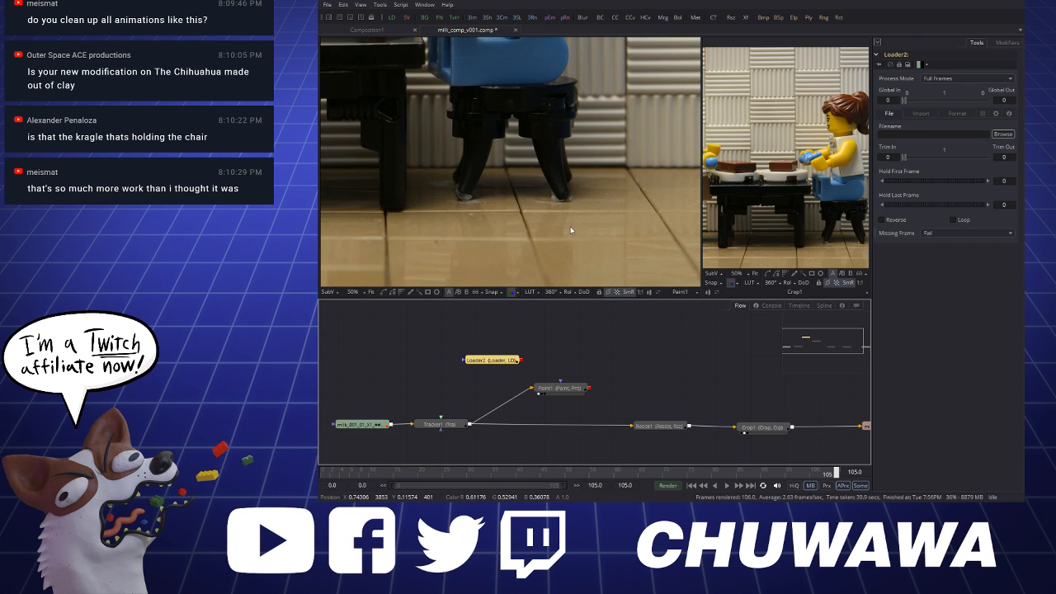
pyautogui.scroll(-3, 558, 203)
pyautogui.scroll(5, 558, 203)
pyautogui.scroll(-3, 559, 195)
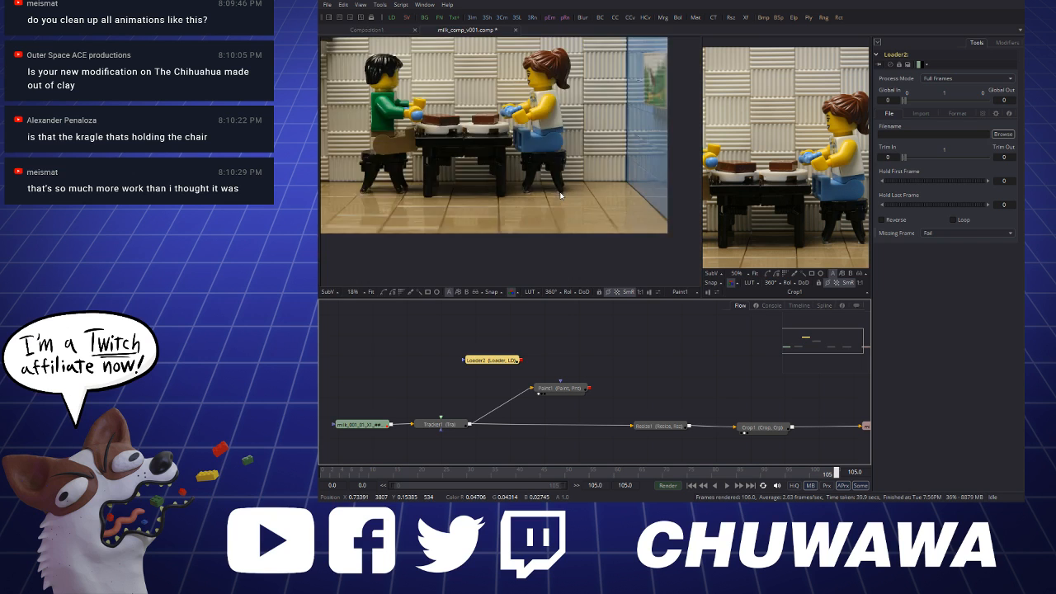
pyautogui.scroll(4, 559, 196)
pyautogui.scroll(-2, 560, 195)
pyautogui.scroll(-3, 560, 195)
pyautogui.scroll(5, 525, 179)
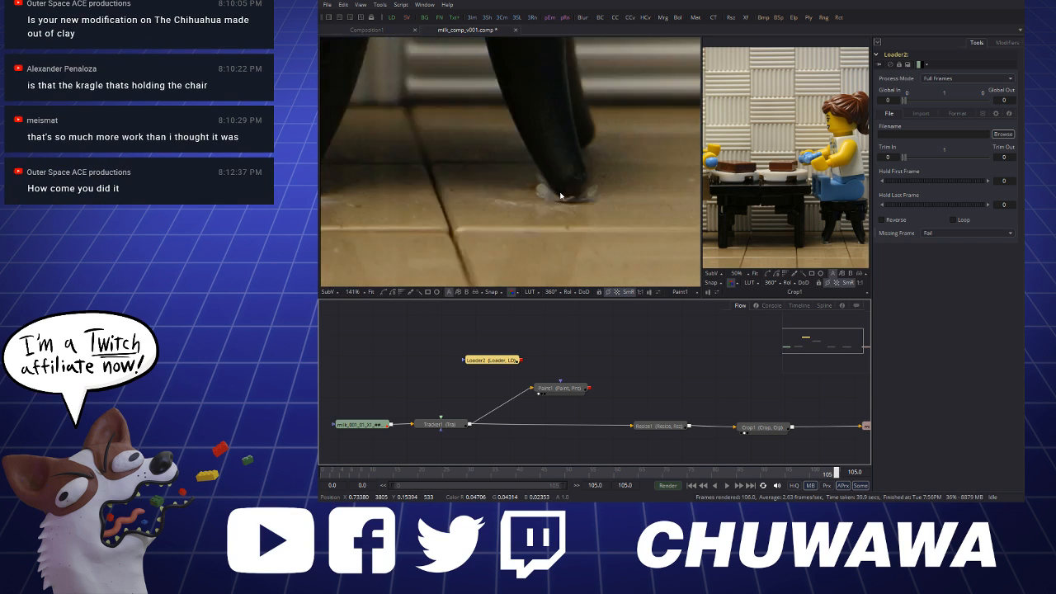
pyautogui.scroll(-4, 524, 179)
pyautogui.scroll(5, 524, 180)
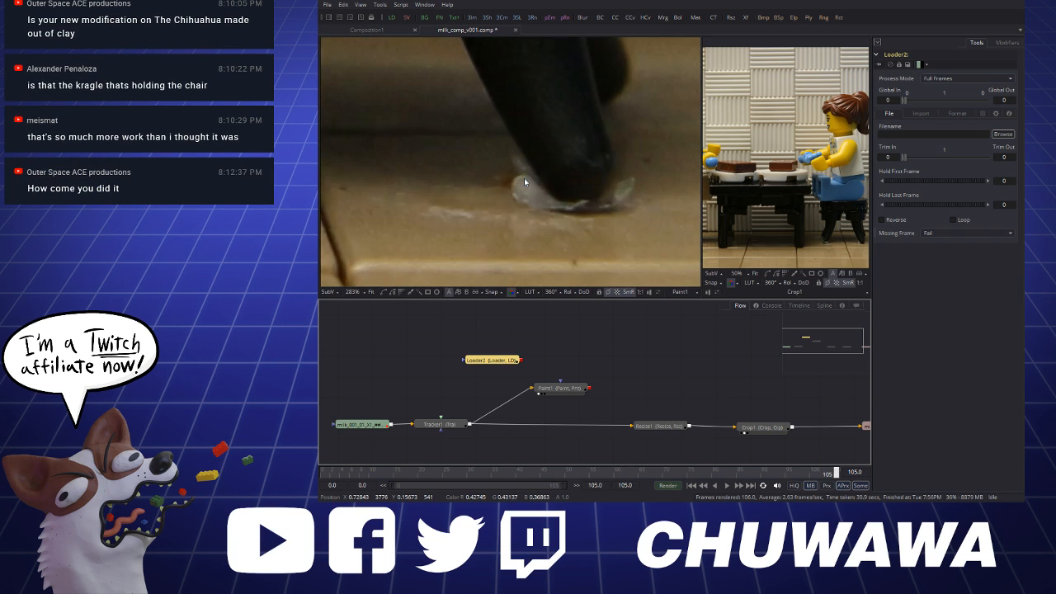
pyautogui.scroll(-4, 524, 178)
pyautogui.scroll(2, 481, 195)
pyautogui.scroll(4, 481, 195)
pyautogui.scroll(-5, 480, 196)
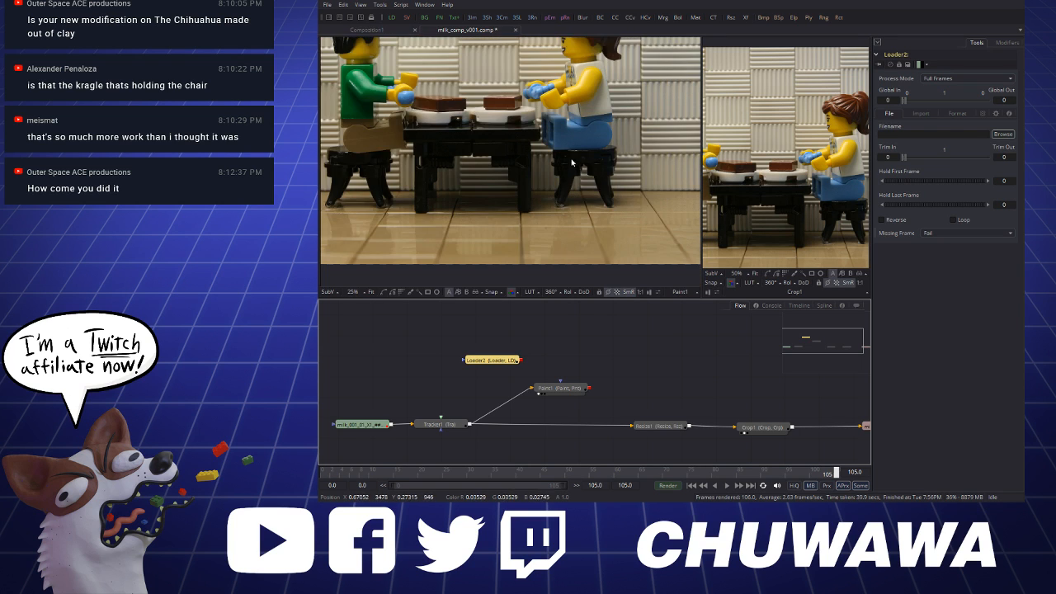
pyautogui.scroll(2, 481, 196)
# Duplicate the milk_001_01_X1 Loader and place the copy in the empty flow area below the Tracker
pyautogui.click(629, 375)
pyautogui.moveTo(623, 362); pyautogui.dragTo(653, 320)
pyautogui.moveTo(584, 425); pyautogui.dragTo(602, 392)
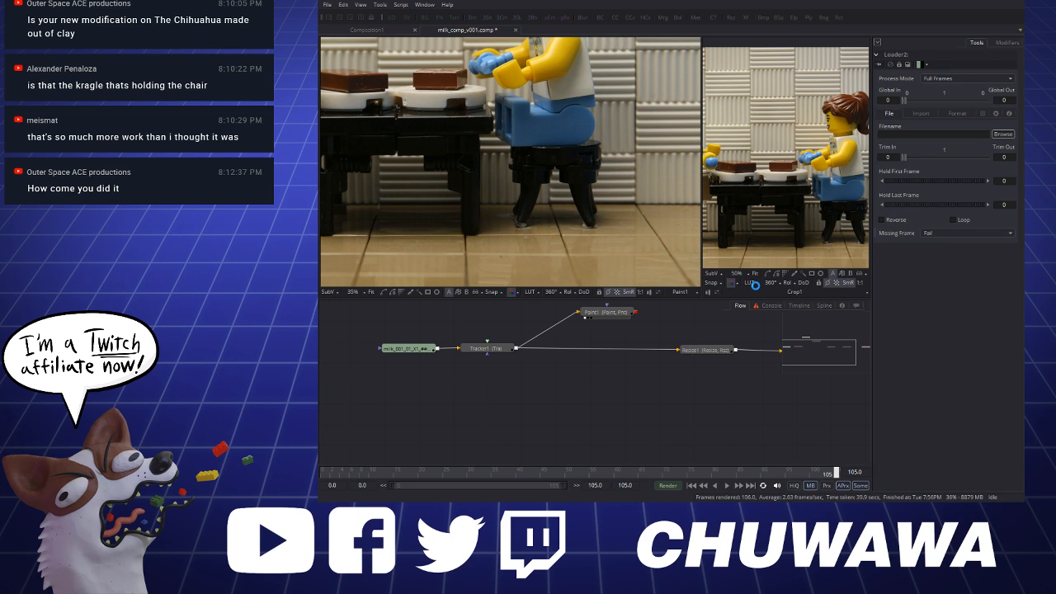
pyautogui.moveTo(628, 376); pyautogui.dragTo(535, 437)
pyautogui.press('Delete')
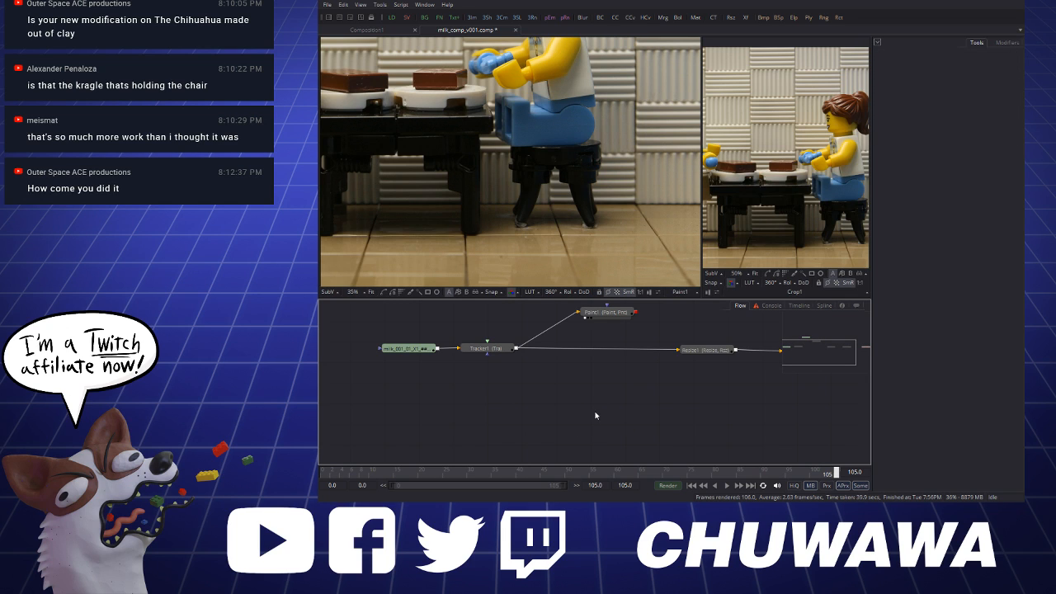
pyautogui.click(399, 347)
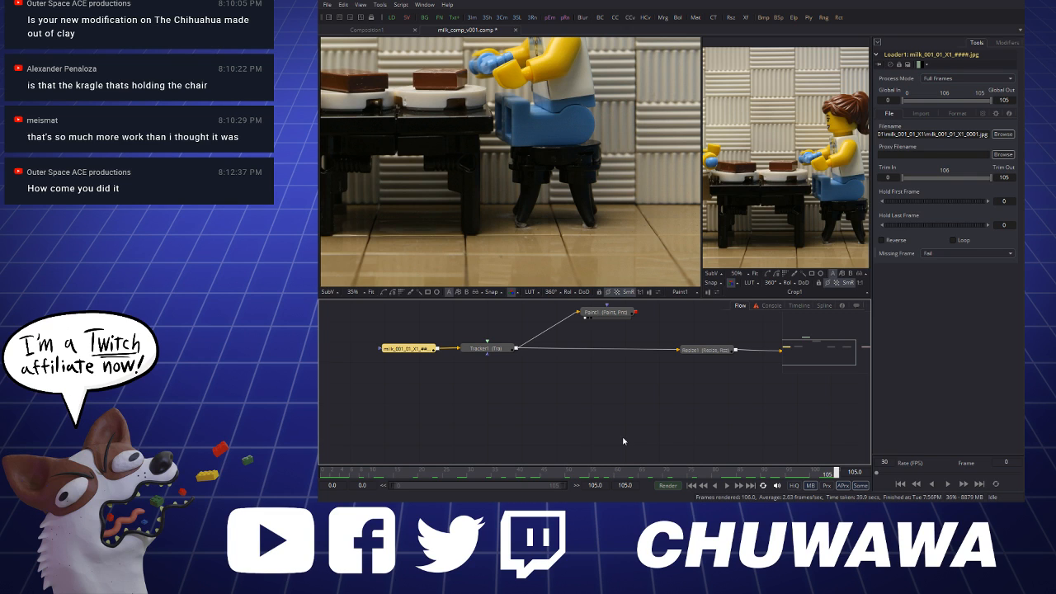
pyautogui.click(483, 405)
pyautogui.hotkey('ctrl', 'v')
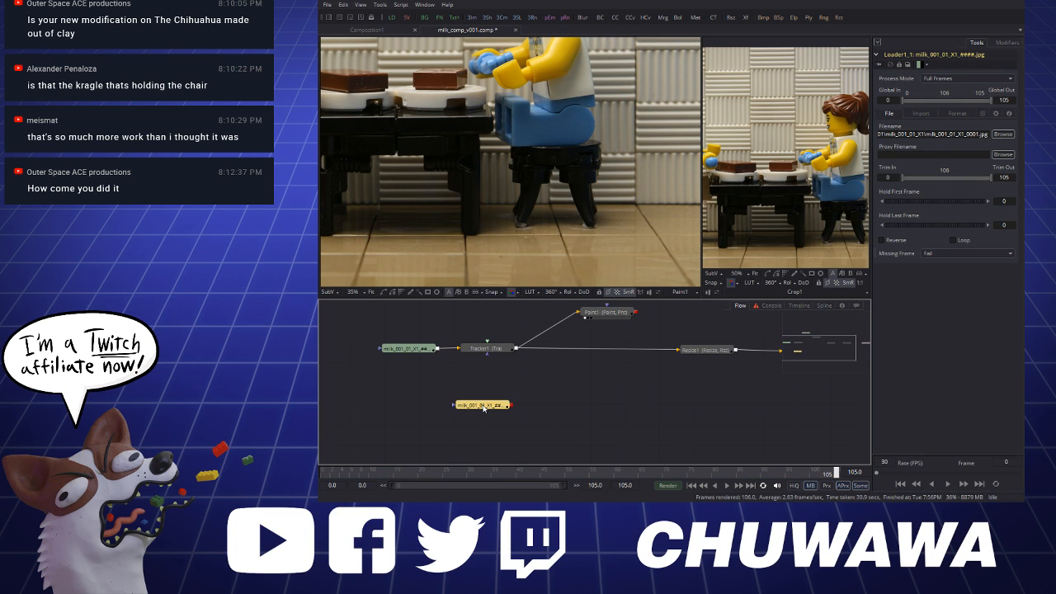
pyautogui.moveTo(485, 405); pyautogui.dragTo(517, 405)
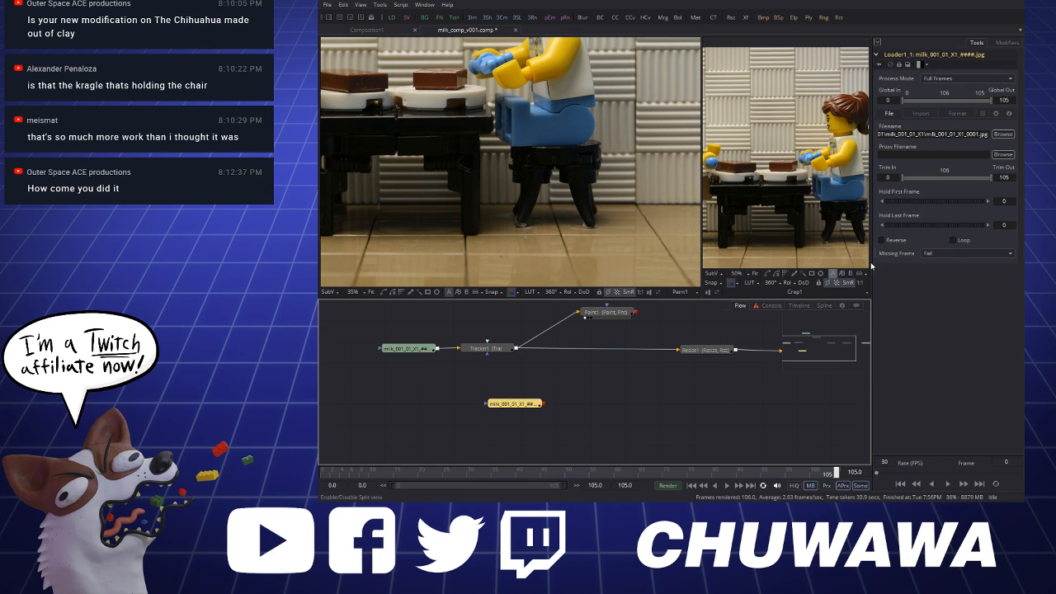
# Set Trim In to 95 and enable Loop on the duplicated Loader, shown in the second viewer
pyautogui.doubleClick(891, 179)
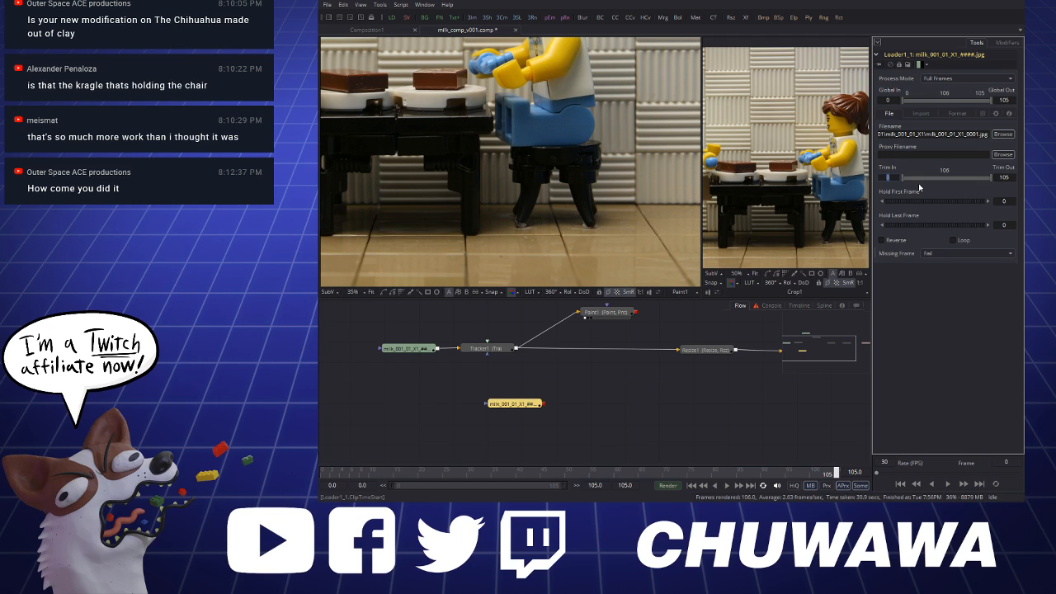
pyautogui.write('95')
pyautogui.press('Tab')
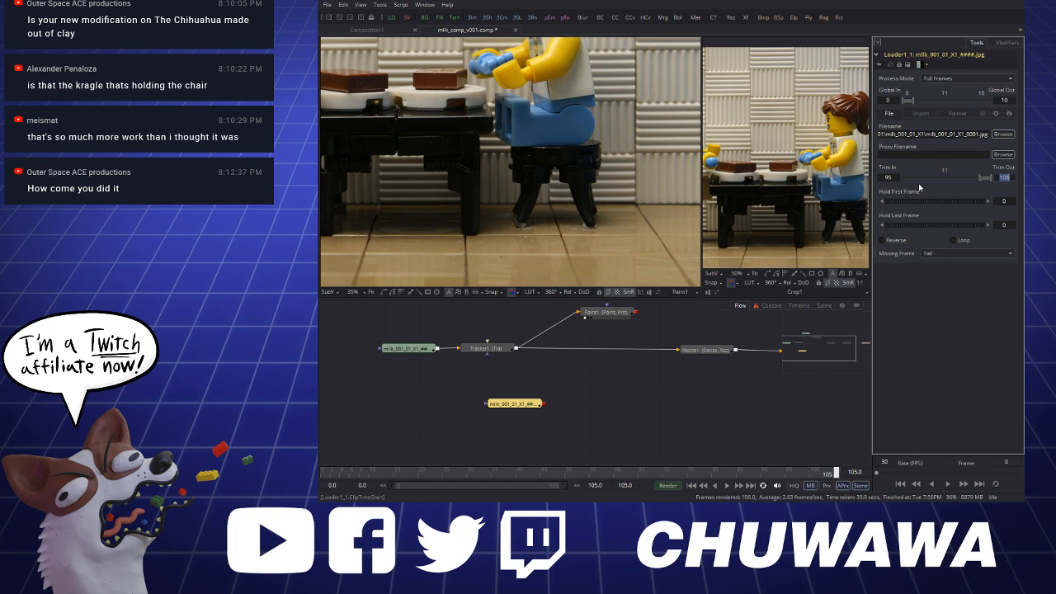
pyautogui.click(582, 399)
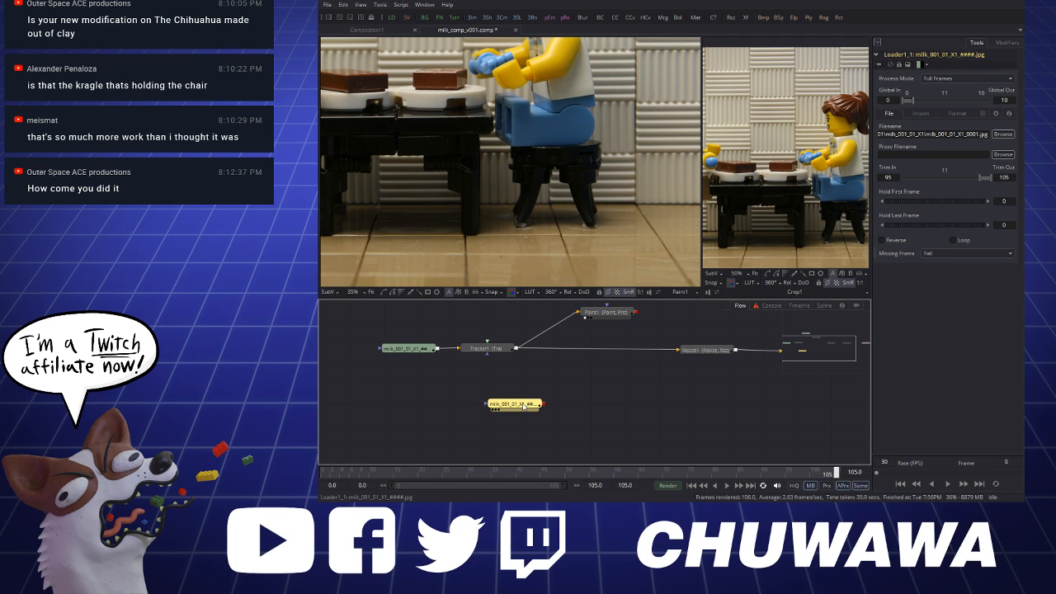
pyautogui.press('2')
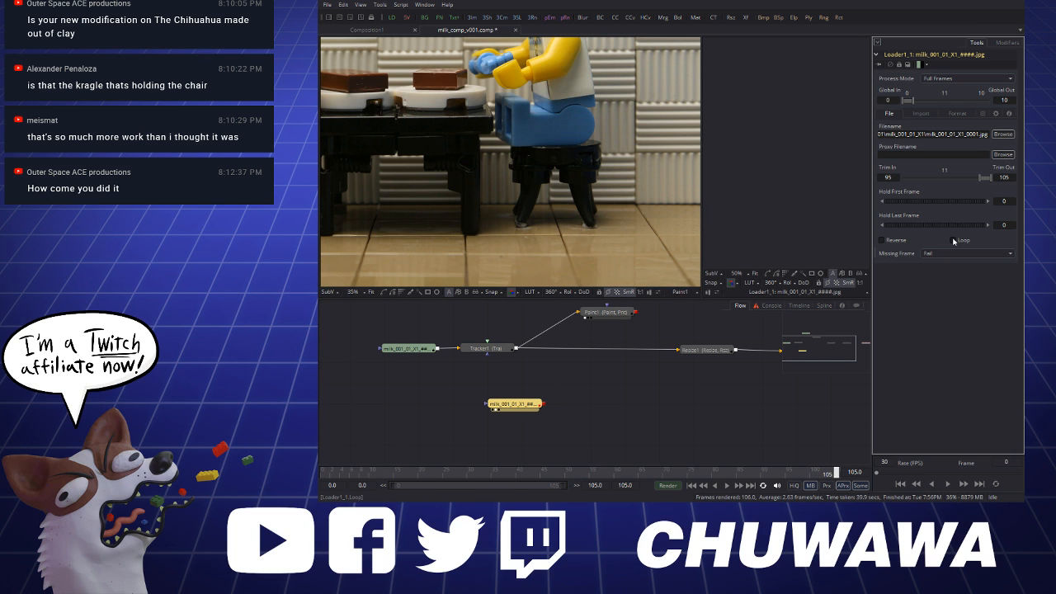
# Enlarge the second viewer and scrub the looped clip to frame 99, examining the figures, table and floor
pyautogui.moveTo(700, 181); pyautogui.dragTo(523, 181)
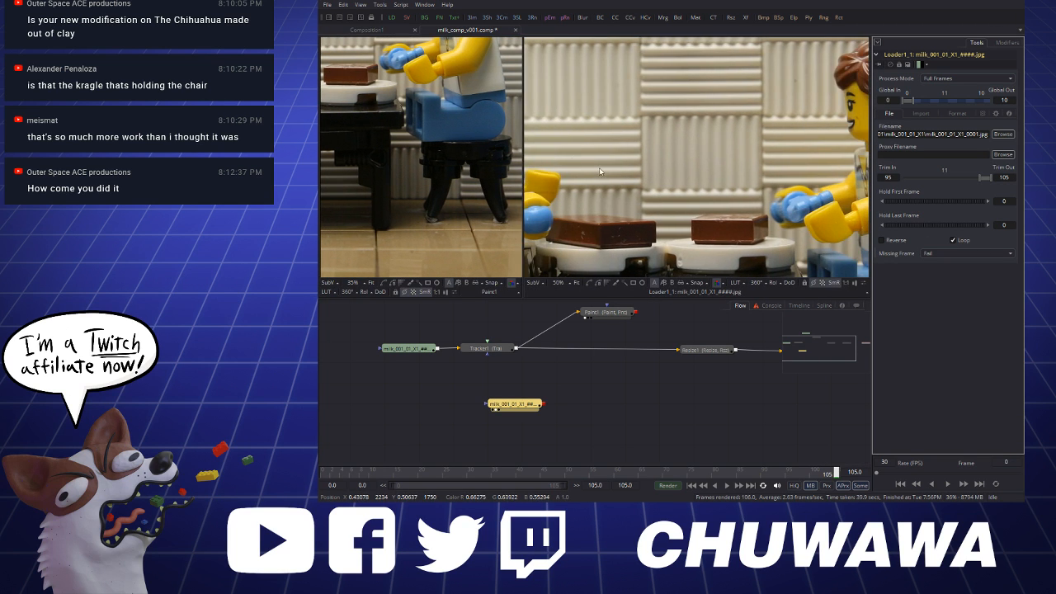
pyautogui.hotkey('ctrl', 'f')
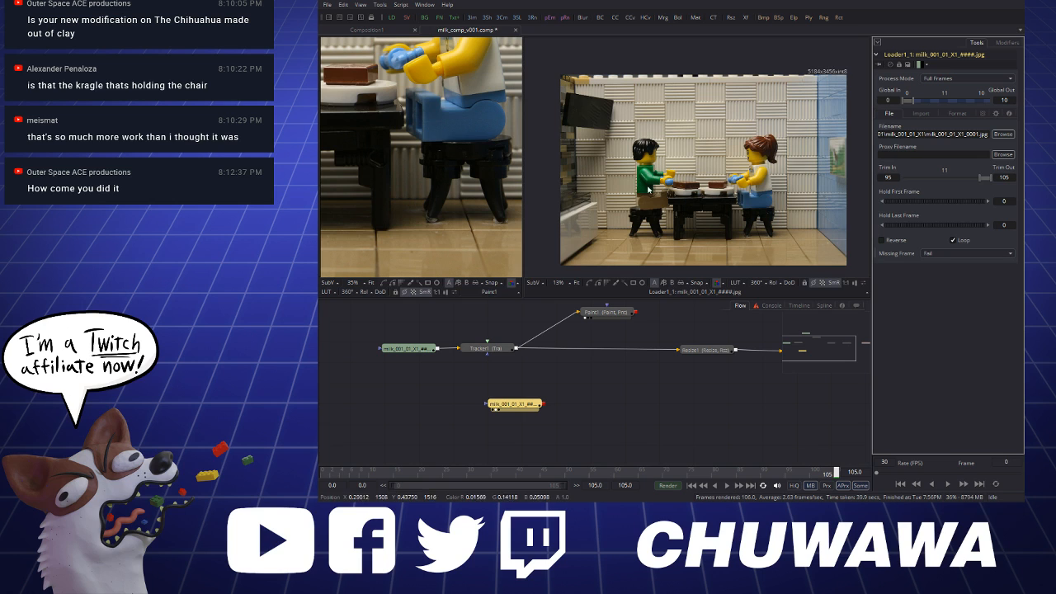
pyautogui.click(540, 474)
pyautogui.moveTo(540, 474); pyautogui.dragTo(807, 473)
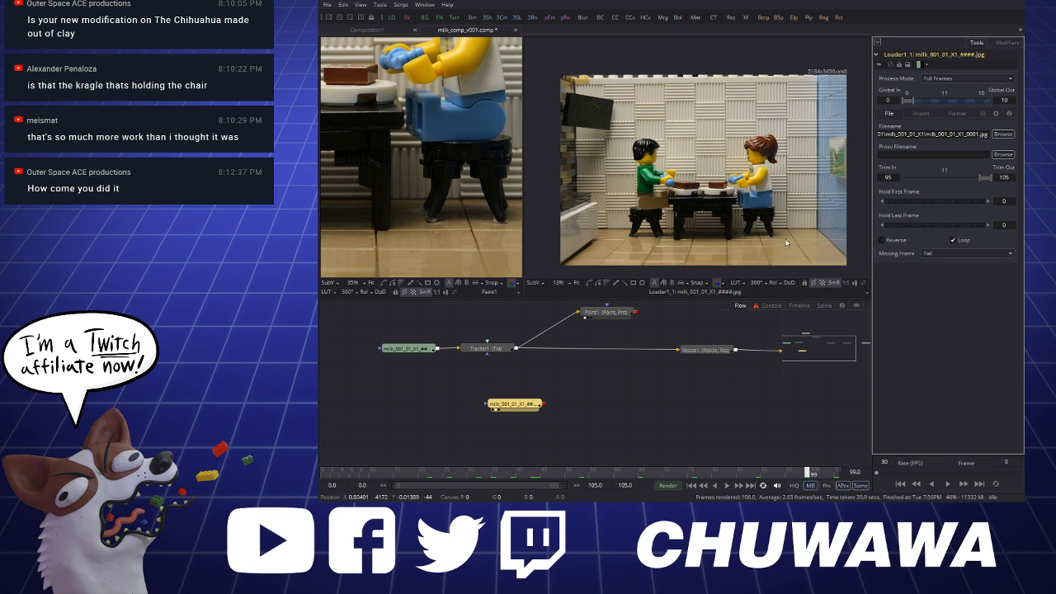
pyautogui.scroll(3, 775, 221)
pyautogui.scroll(-3, 775, 221)
pyautogui.scroll(2, 767, 182)
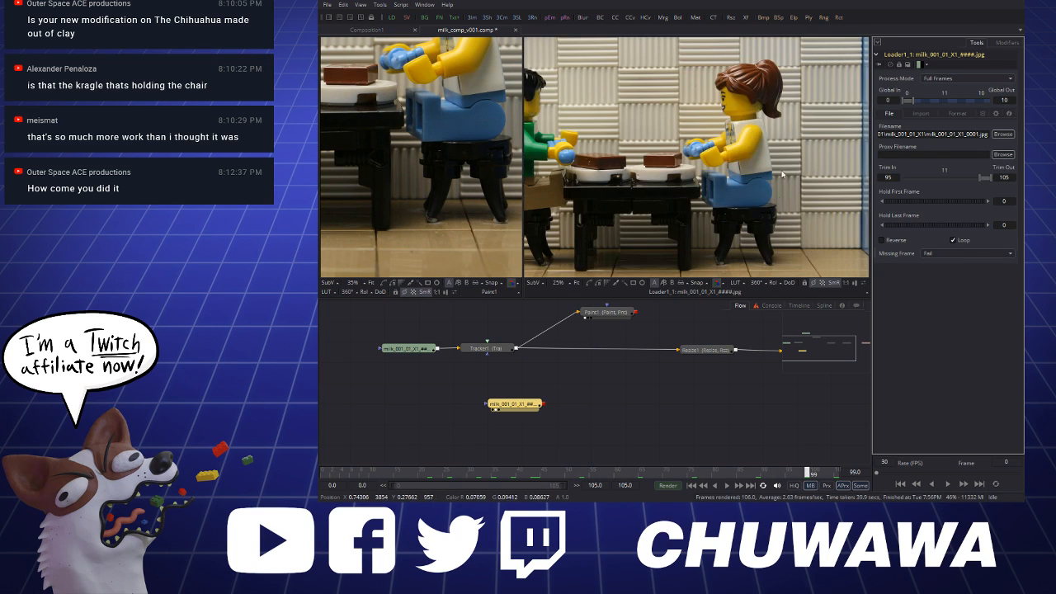
pyautogui.scroll(-2, 761, 145)
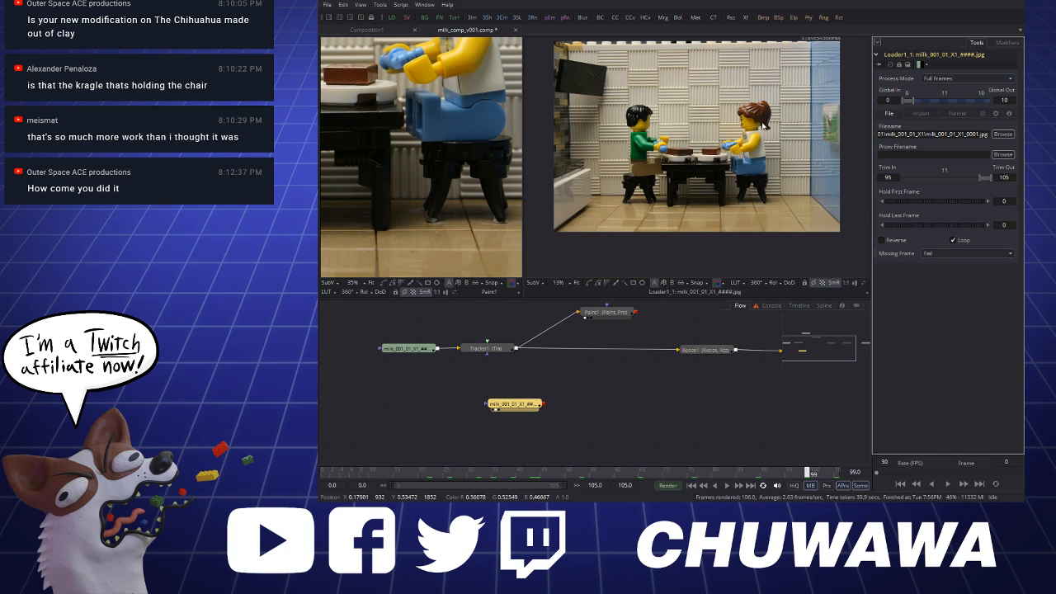
pyautogui.scroll(2, 768, 198)
pyautogui.scroll(-2, 768, 199)
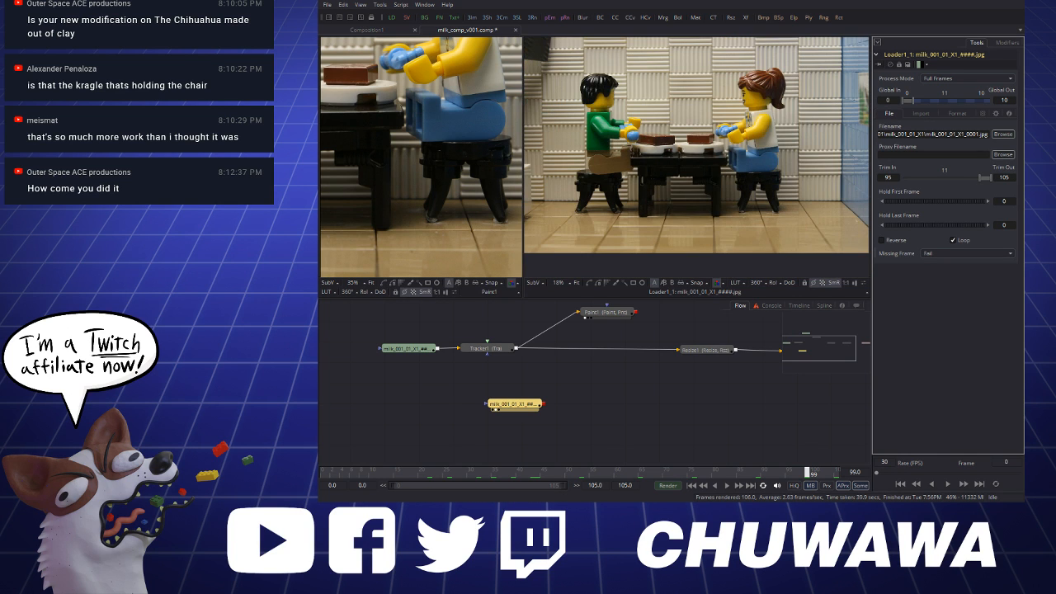
# Compare the Tracker's output with the duplicated Loader's image at frame 99 in the second viewer
pyautogui.moveTo(543, 358); pyautogui.dragTo(603, 396)
pyautogui.click(559, 389)
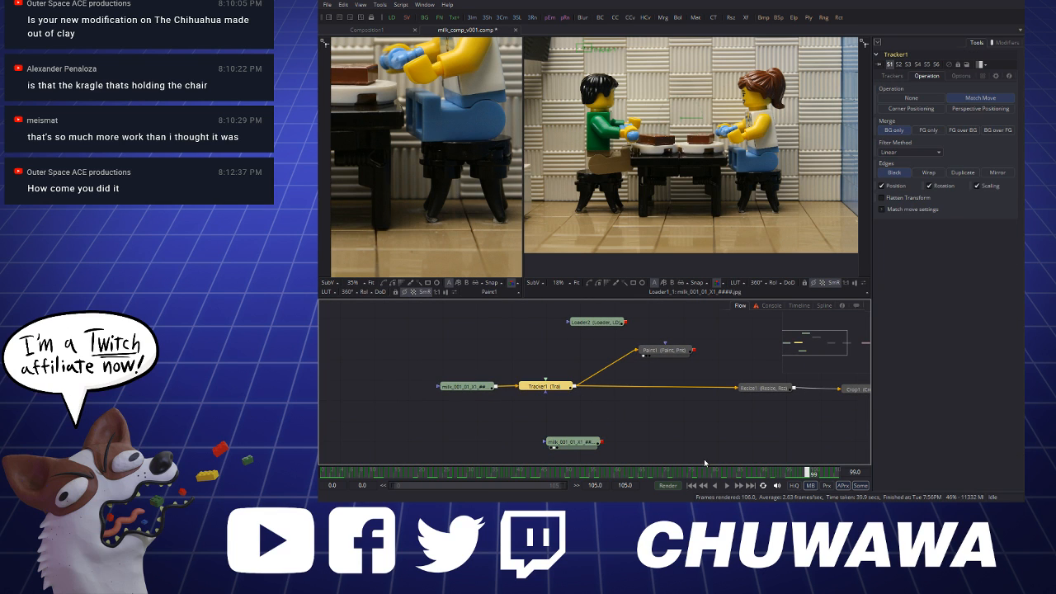
pyautogui.moveTo(573, 444); pyautogui.dragTo(537, 443)
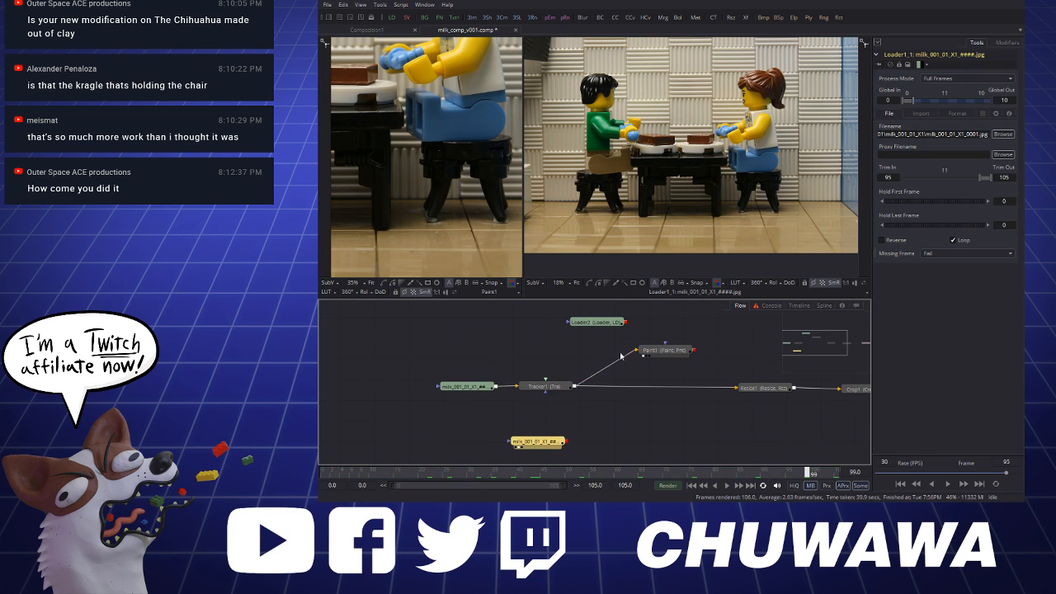
pyautogui.click(566, 391)
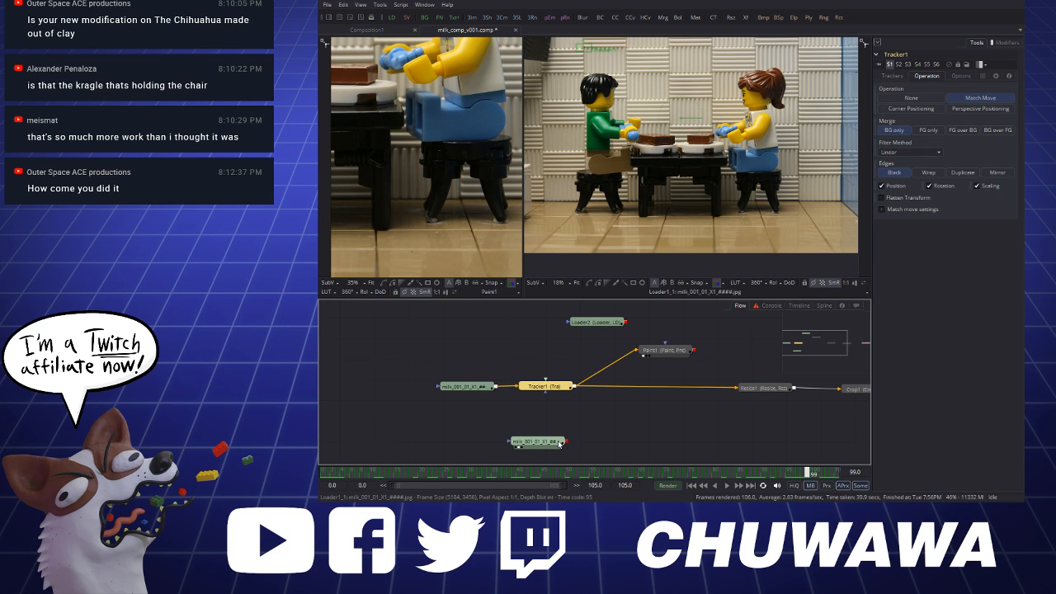
pyautogui.press('2')
pyautogui.click(559, 443)
pyautogui.press('2')
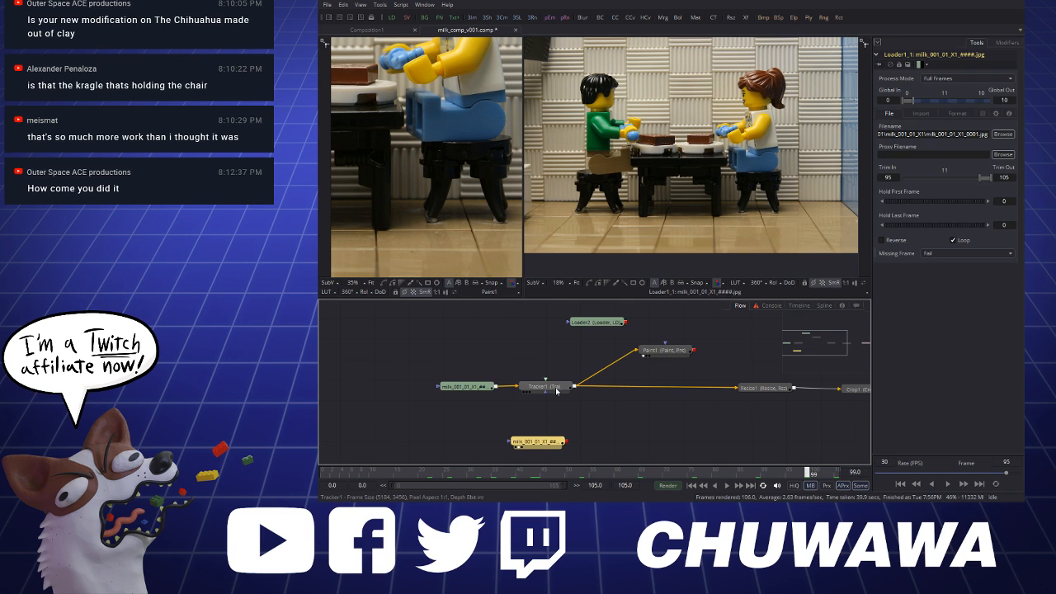
pyautogui.click(558, 390)
pyautogui.press('2')
pyautogui.click(548, 443)
pyautogui.press('2')
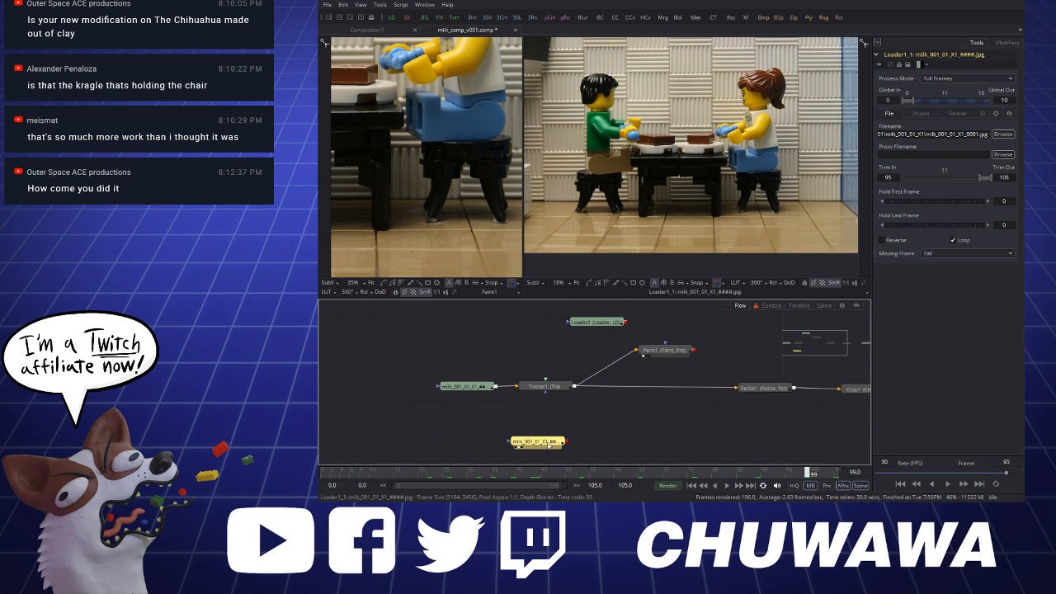
pyautogui.click(547, 386)
pyautogui.press('2')
pyautogui.click(550, 442)
pyautogui.press('2')
# Move the duplicated Loader below the original Loader and connect it to a pasted copy of the Tracker
pyautogui.moveTo(555, 445); pyautogui.dragTo(489, 441)
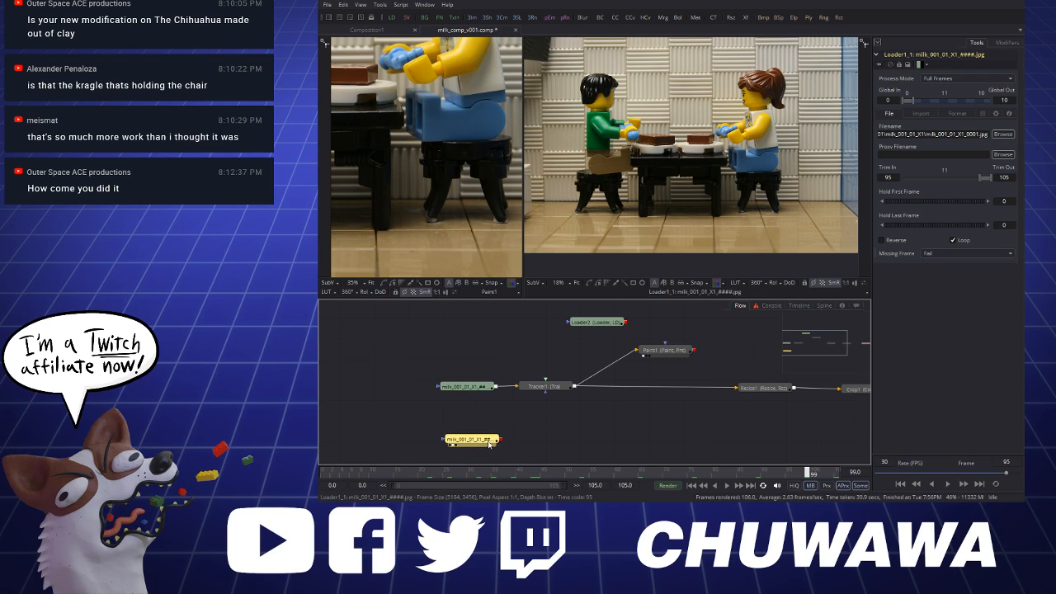
pyautogui.click(555, 391)
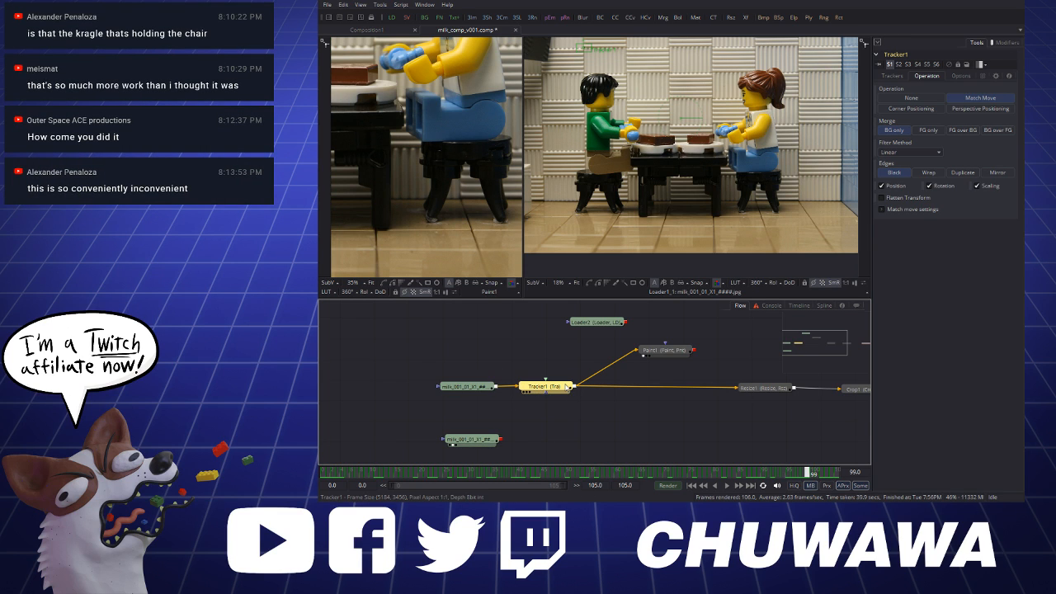
pyautogui.click(554, 438)
pyautogui.hotkey('ctrl', 'v')
pyautogui.moveTo(499, 439); pyautogui.dragTo(565, 444)
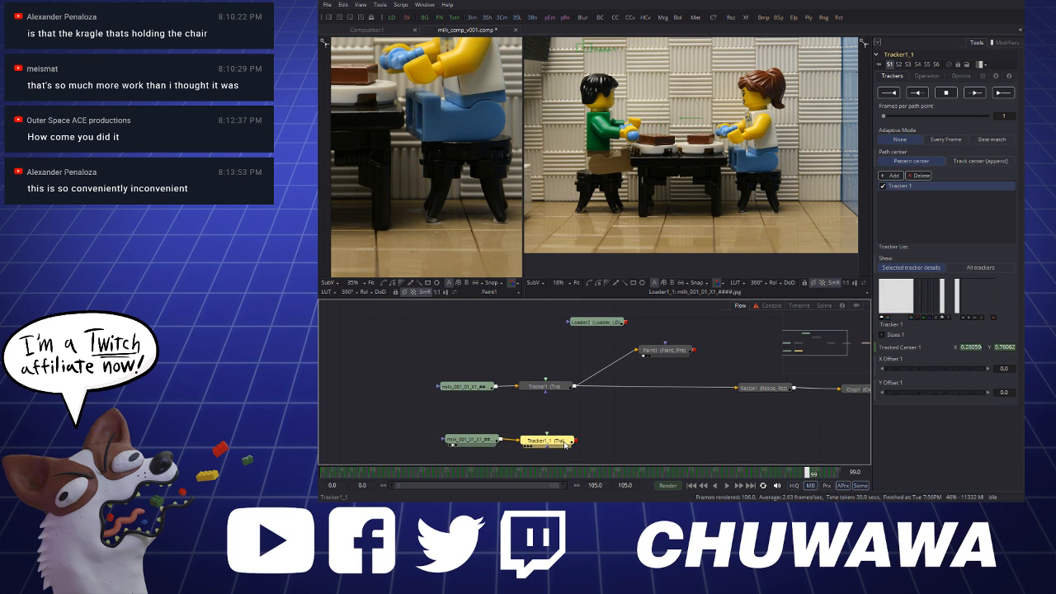
# Compare the original and duplicated Trackers' outputs at frame 99 in the second viewer and save the composition
pyautogui.click(559, 389)
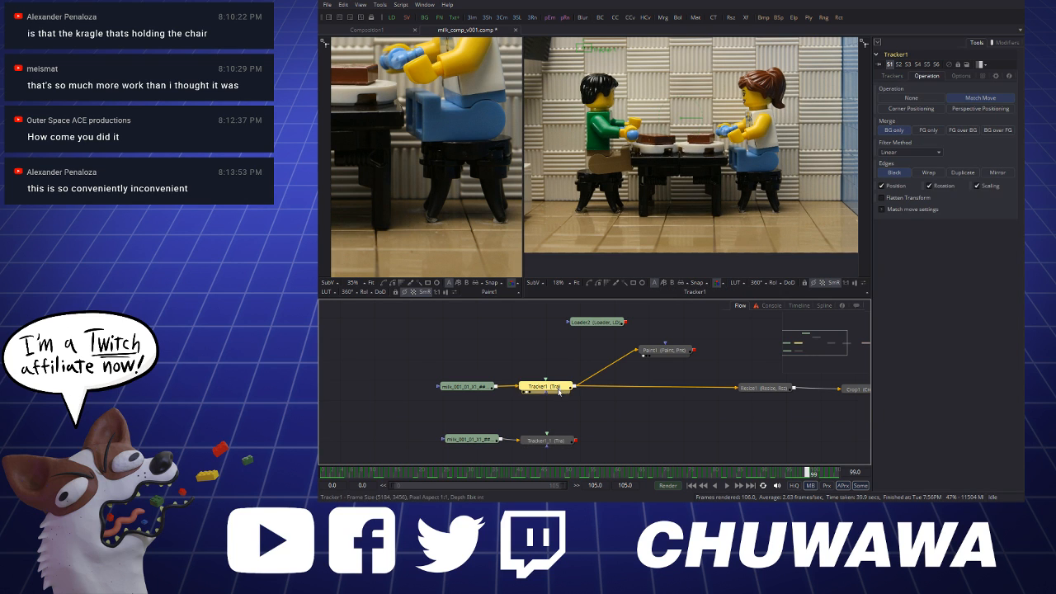
pyautogui.click(556, 439)
pyautogui.click(560, 390)
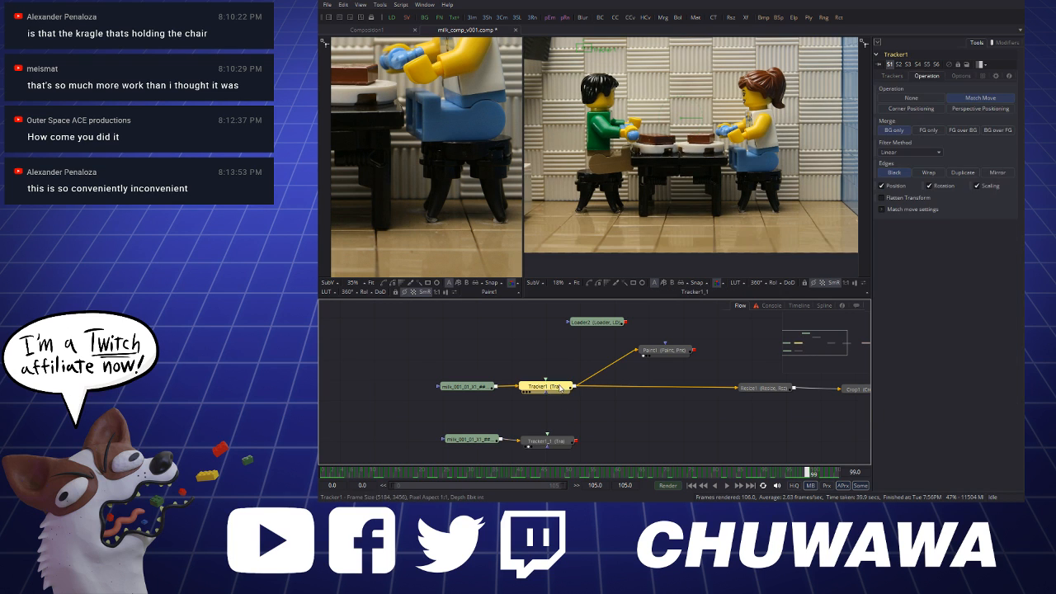
pyautogui.click(556, 440)
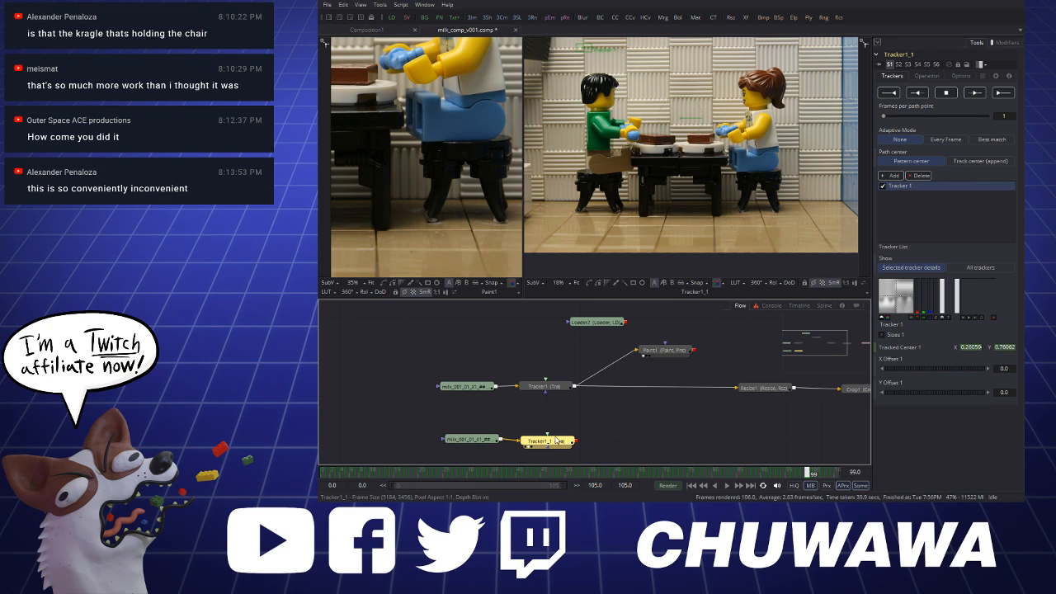
pyautogui.click(591, 407)
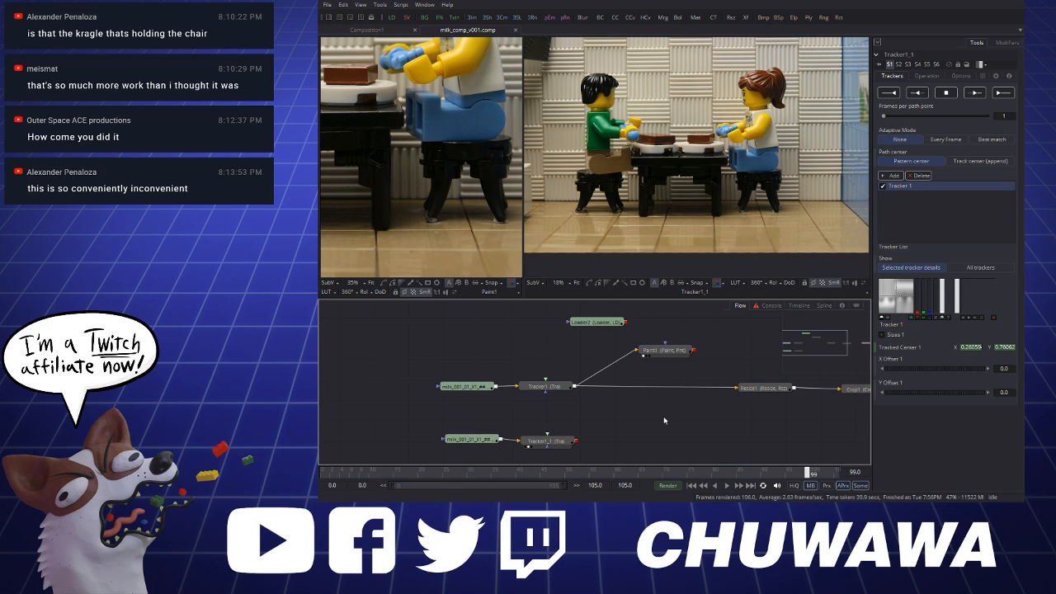
pyautogui.moveTo(702, 417); pyautogui.dragTo(650, 419)
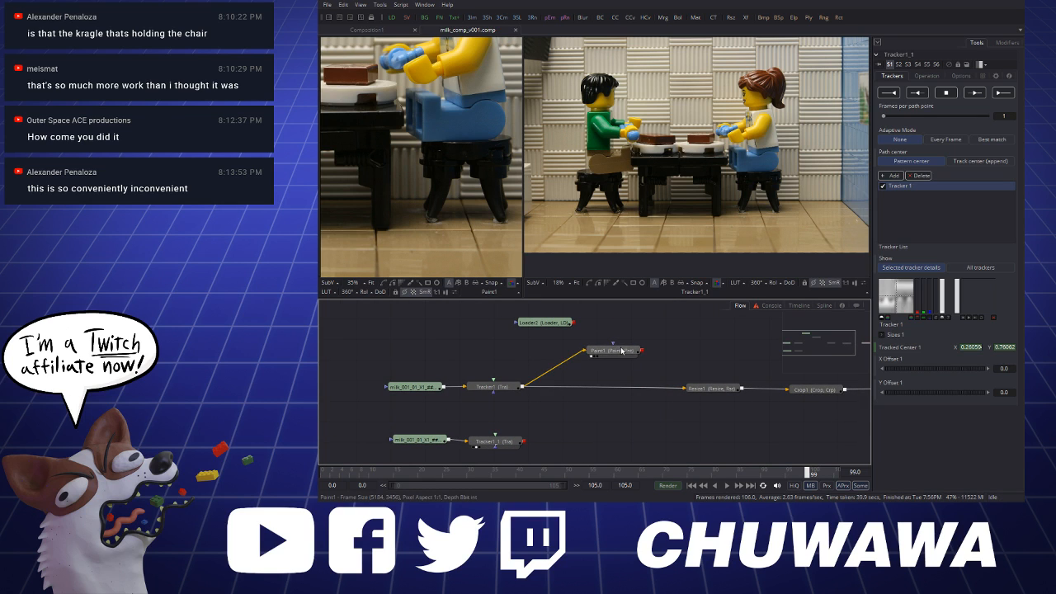
# Reposition the Paint node, insert a Merge between the original Tracker and the Resize, and connect the duplicated Tracker as its foreground
pyautogui.moveTo(622, 351); pyautogui.dragTo(569, 347)
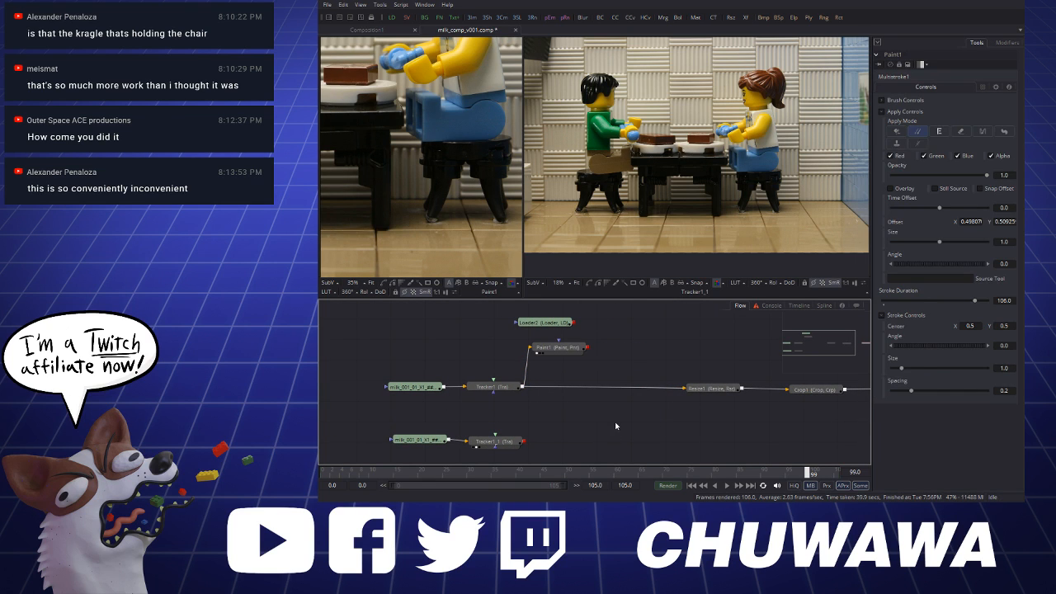
pyautogui.press('m')
pyautogui.moveTo(630, 441); pyautogui.dragTo(684, 388)
pyautogui.moveTo(617, 396); pyautogui.dragTo(523, 442)
pyautogui.click(635, 364)
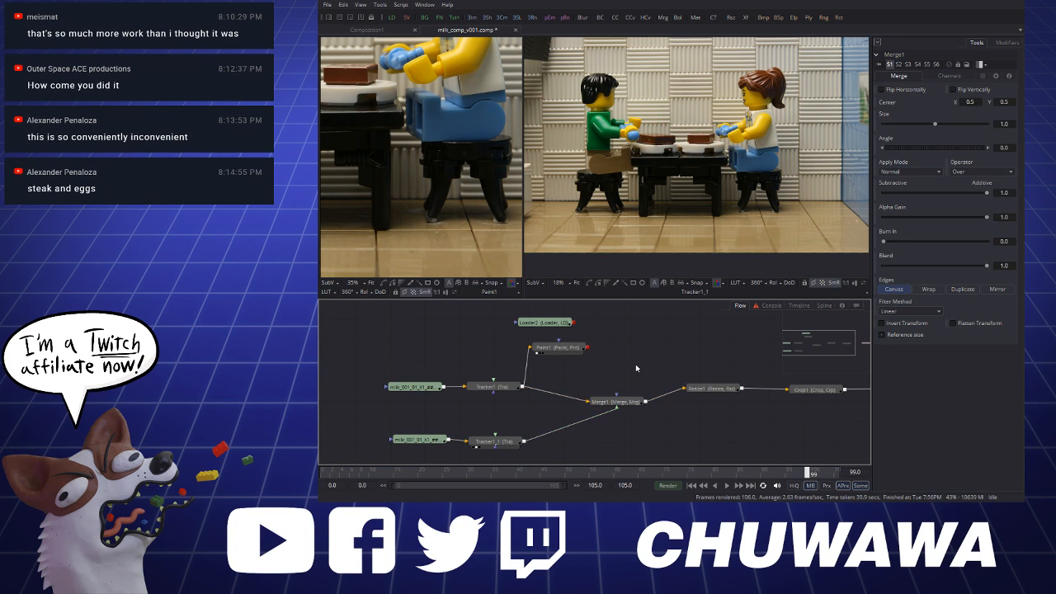
# Mask the Merge with a Polygon and draw a closed outline around the ponytailed figure's stool, running just under its seated body
pyautogui.press('p')
pyautogui.moveTo(617, 397)
pyautogui.mouseDown()
pyautogui.moveTo(643, 366)
pyautogui.moveTo(617, 377)
pyautogui.mouseUp()
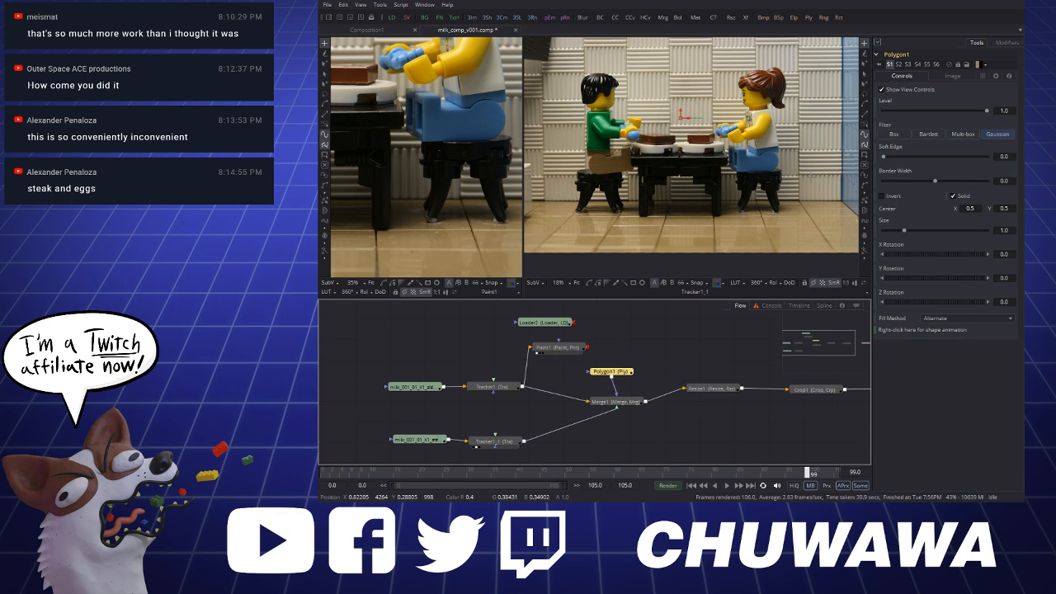
pyautogui.scroll(3, 731, 116)
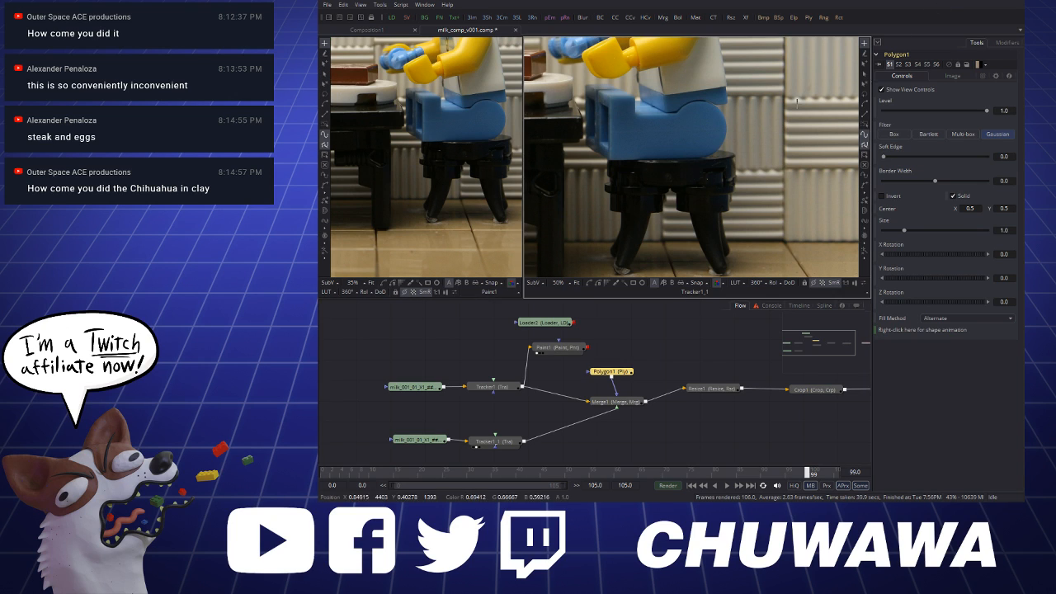
pyautogui.click(647, 165)
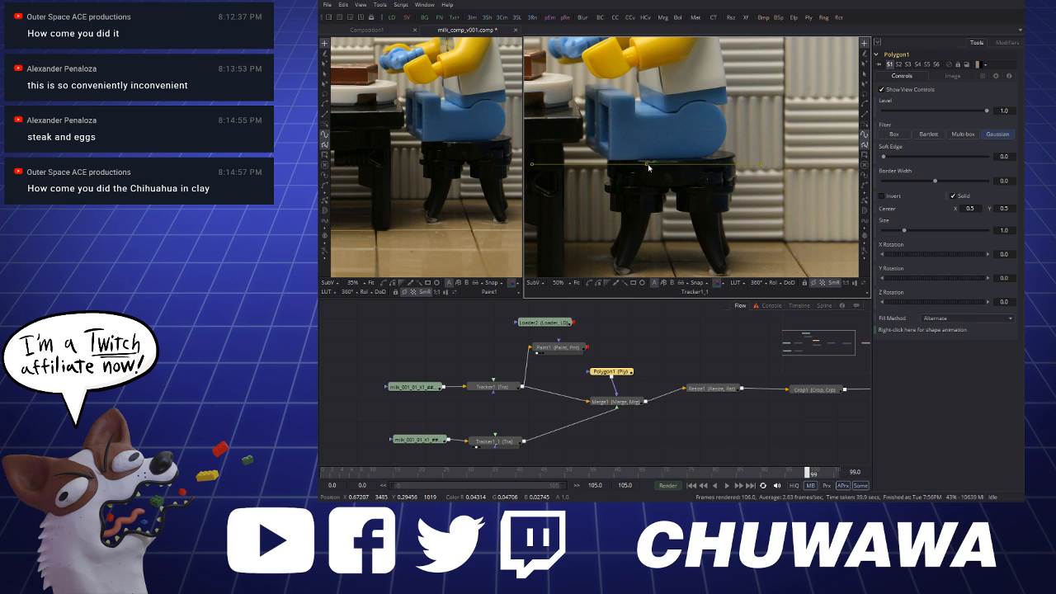
pyautogui.click(718, 158)
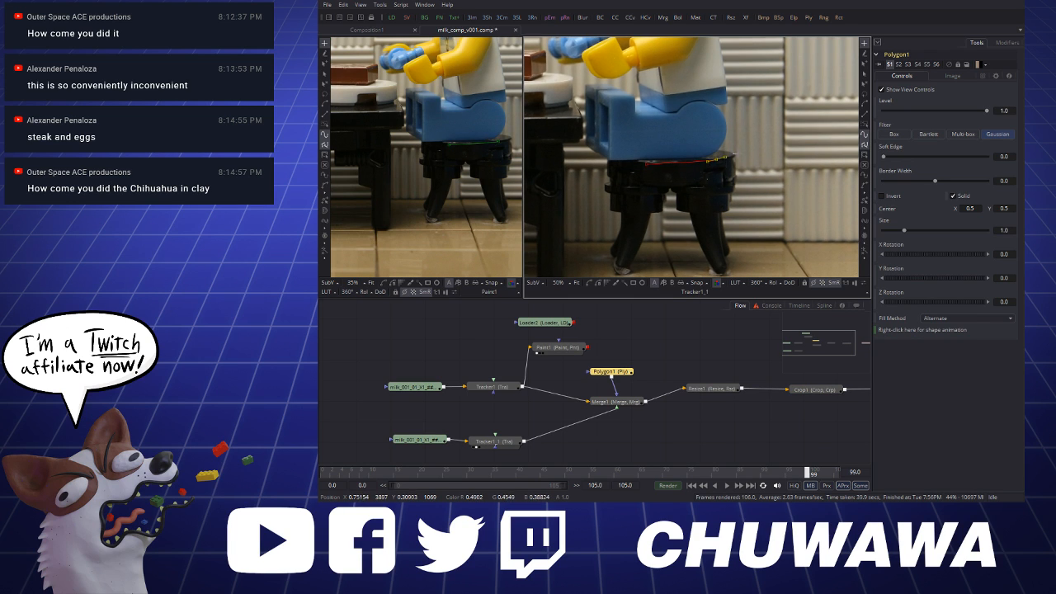
pyautogui.scroll(-2, 797, 164)
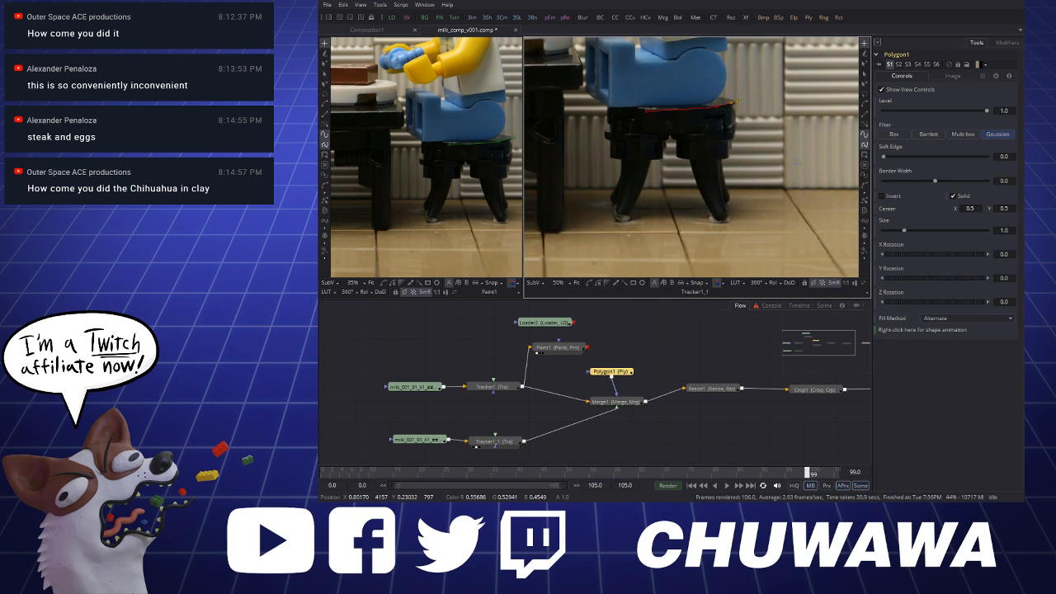
pyautogui.click(782, 112)
pyautogui.click(782, 189)
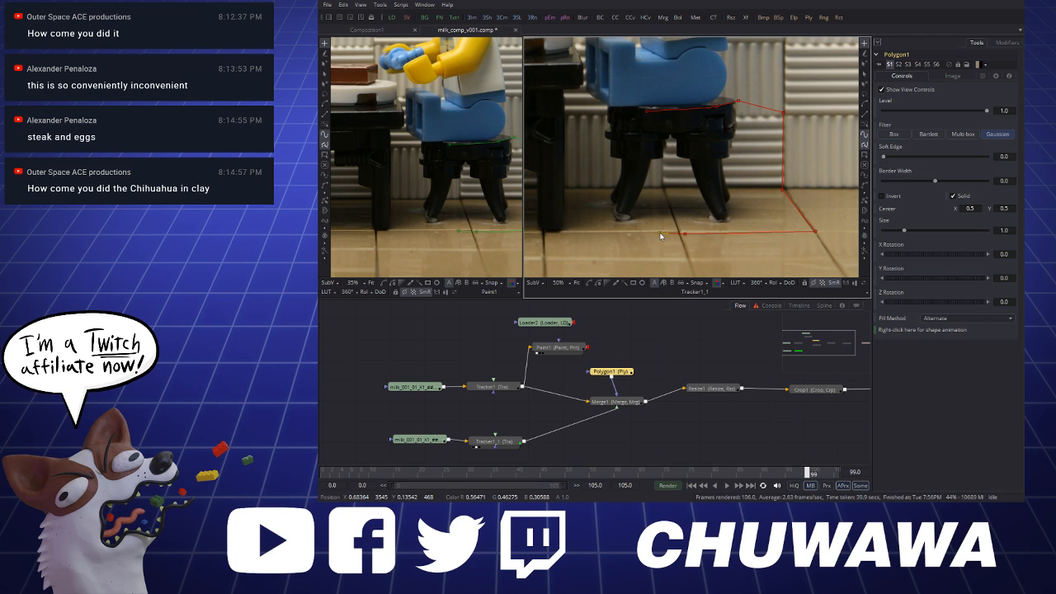
pyautogui.click(560, 233)
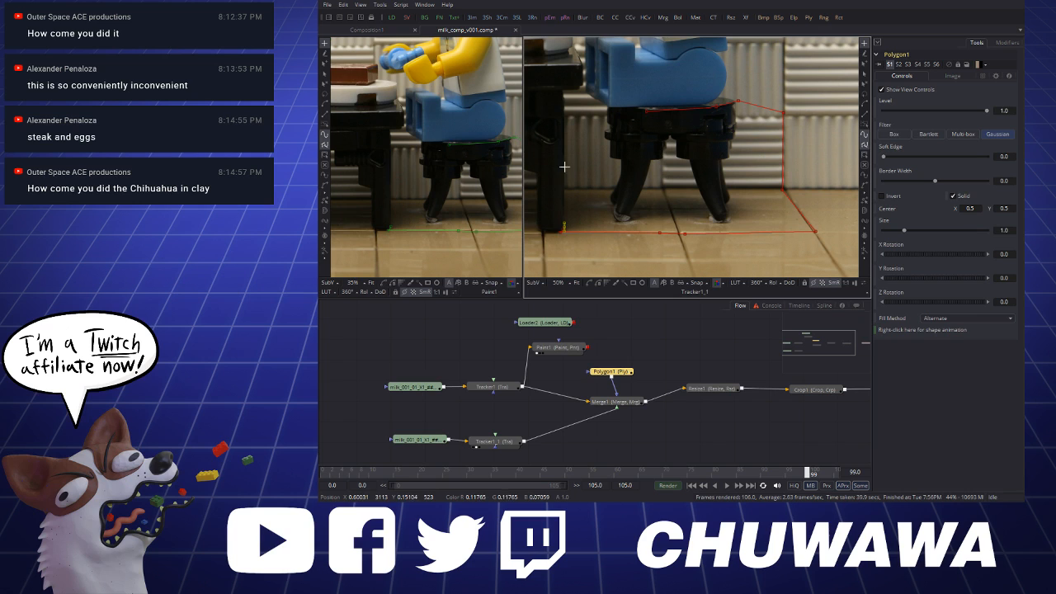
pyautogui.click(565, 114)
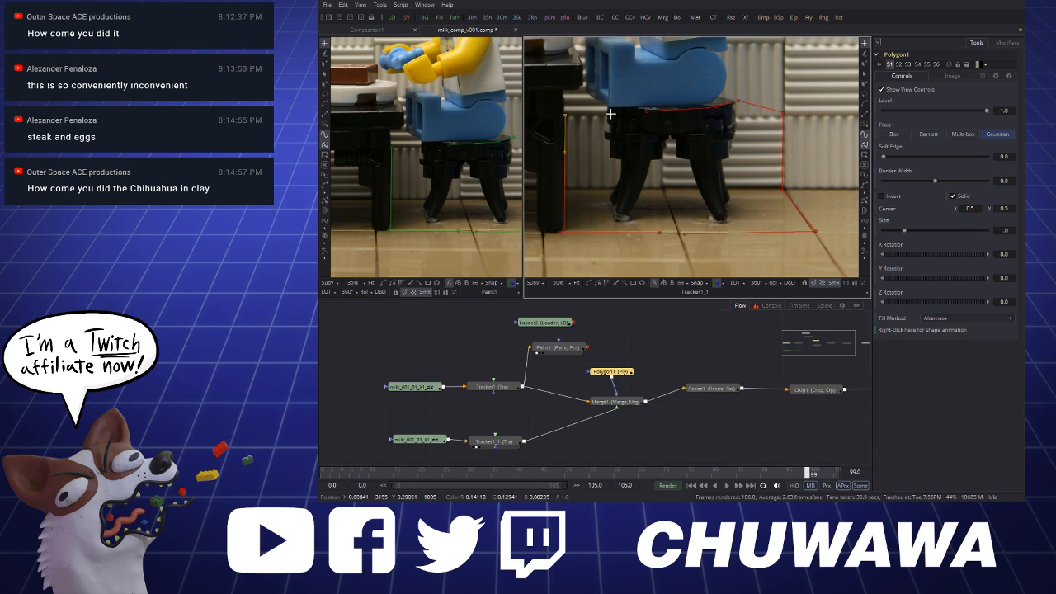
pyautogui.click(608, 110)
pyautogui.click(646, 110)
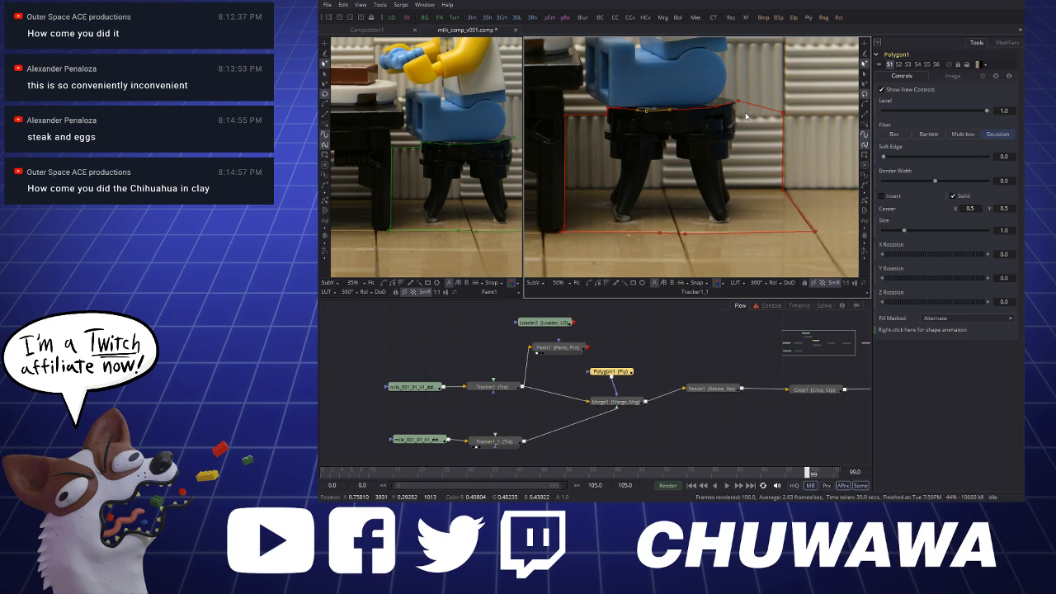
# Show the Merge's output in the second viewer and scrub between frames 39 and 86, examining the masked stool area
pyautogui.click(635, 406)
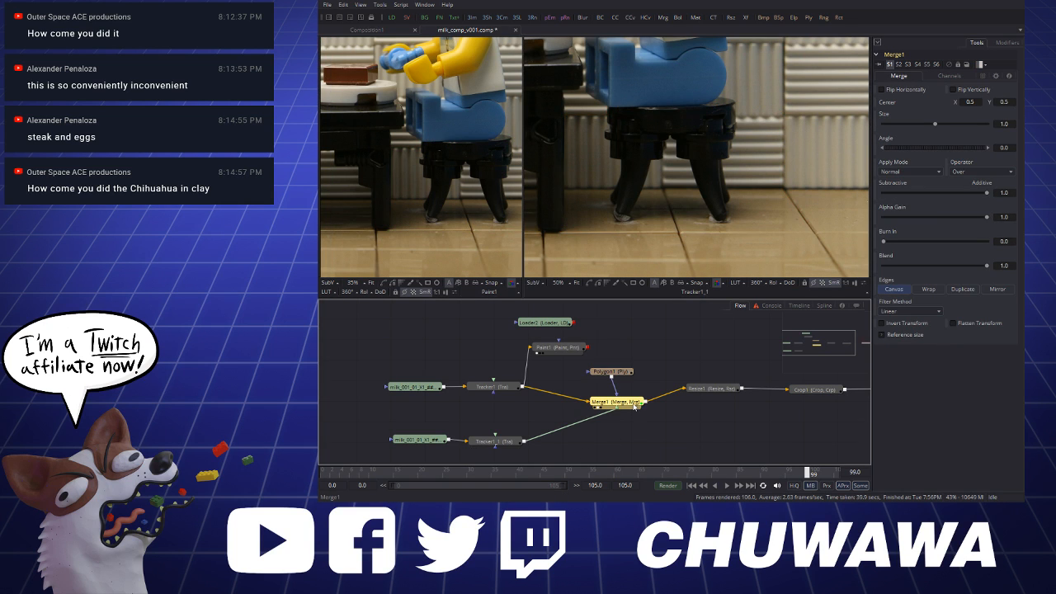
pyautogui.press('2')
pyautogui.moveTo(561, 473); pyautogui.dragTo(727, 475)
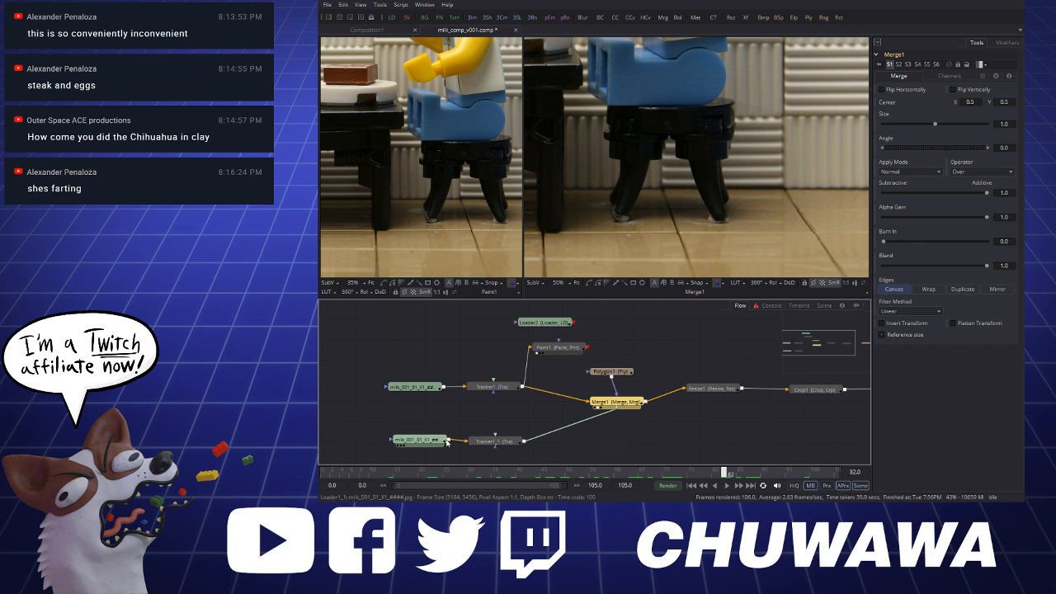
pyautogui.moveTo(512, 475)
pyautogui.mouseDown()
pyautogui.moveTo(577, 473)
pyautogui.moveTo(487, 473)
pyautogui.moveTo(513, 474)
pyautogui.mouseUp()
pyautogui.click(512, 446)
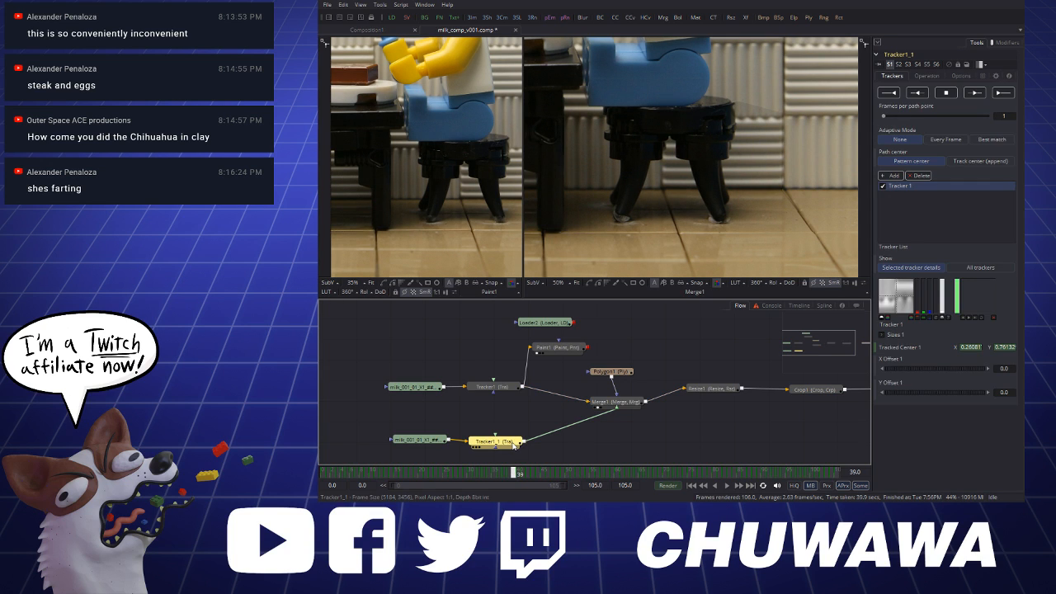
pyautogui.moveTo(513, 473); pyautogui.dragTo(690, 478)
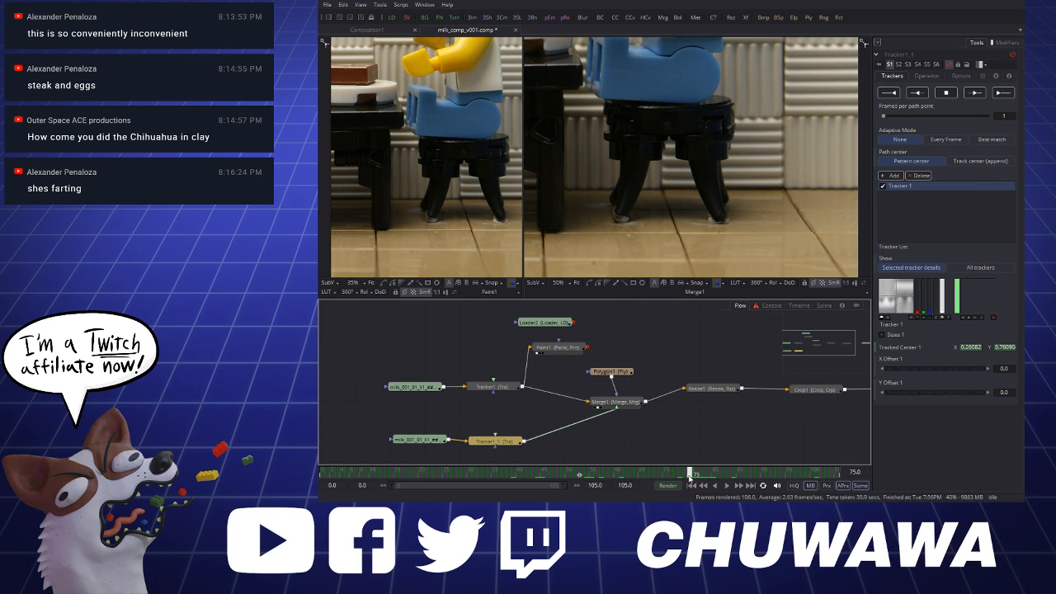
pyautogui.click(494, 443)
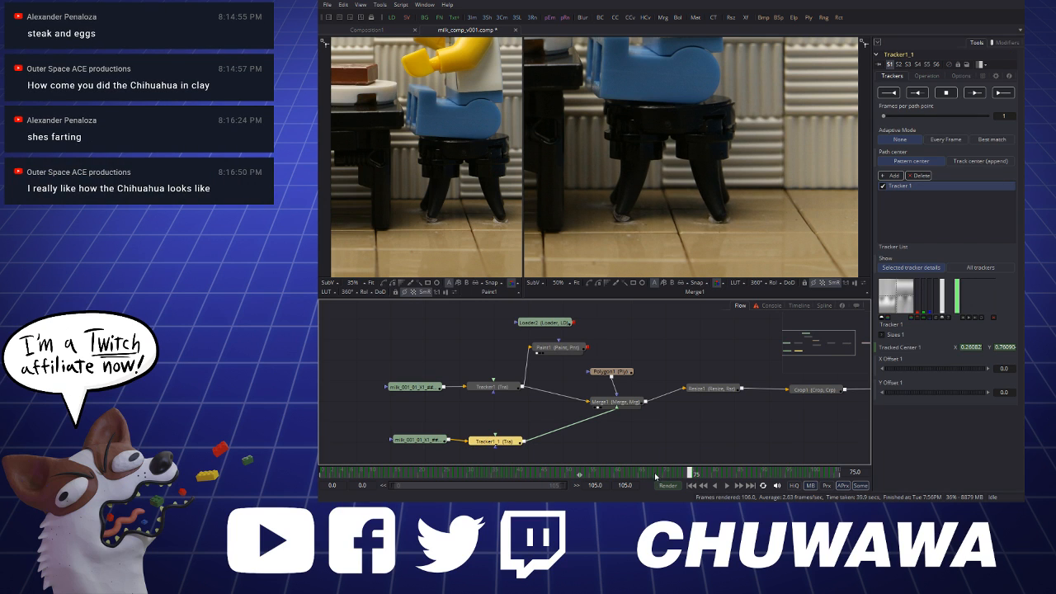
pyautogui.moveTo(656, 477); pyautogui.dragTo(513, 473)
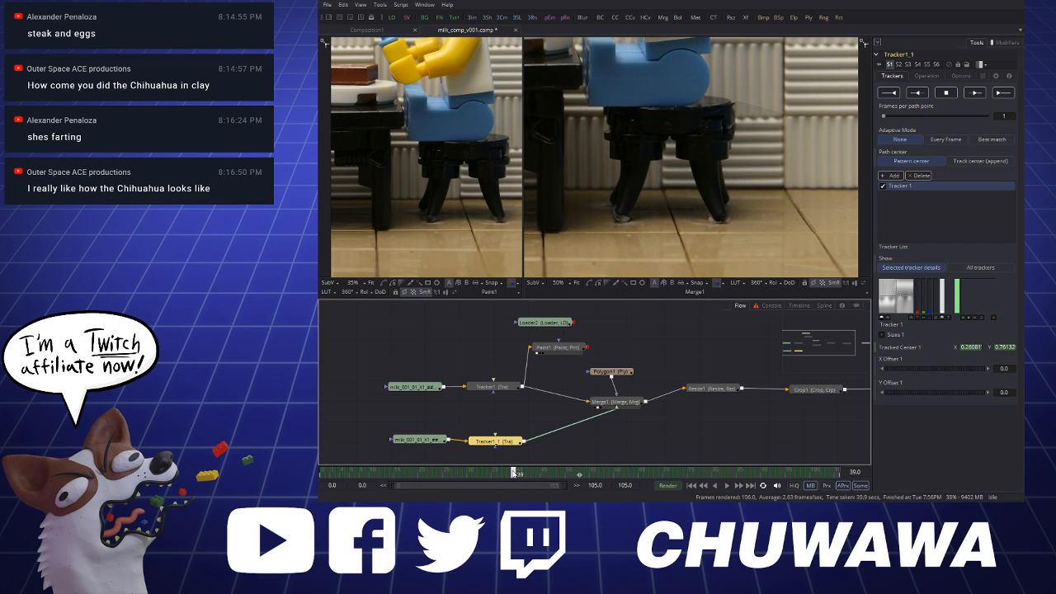
pyautogui.click(593, 475)
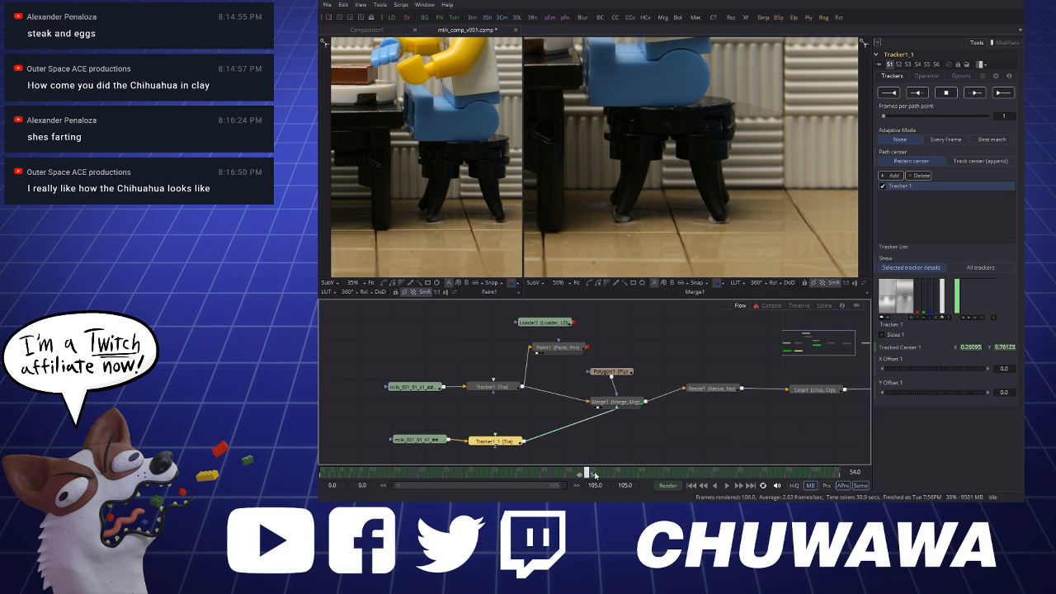
pyautogui.moveTo(595, 475); pyautogui.dragTo(745, 472)
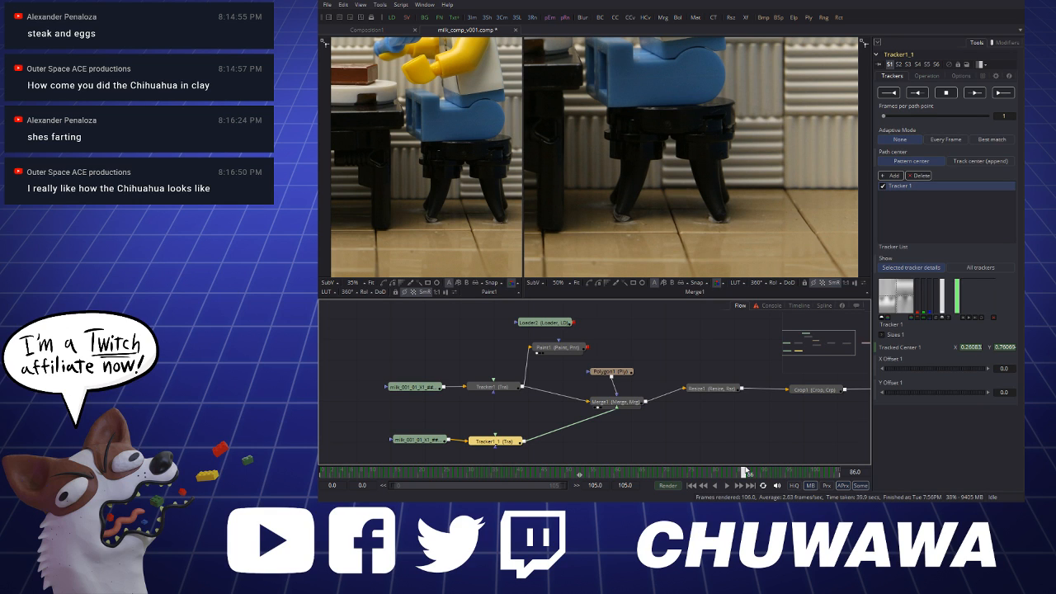
pyautogui.moveTo(745, 472); pyautogui.dragTo(693, 471)
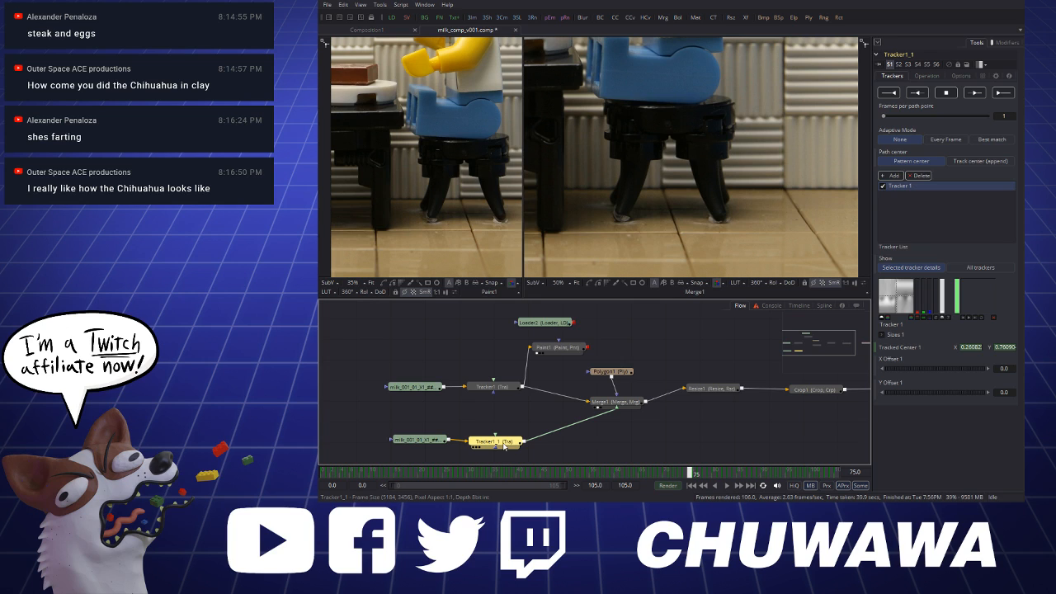
# Show the duplicated Tracker in the first viewer and compare frames 75 and 76 repeatedly, checking the stool for movement
pyautogui.press('1')
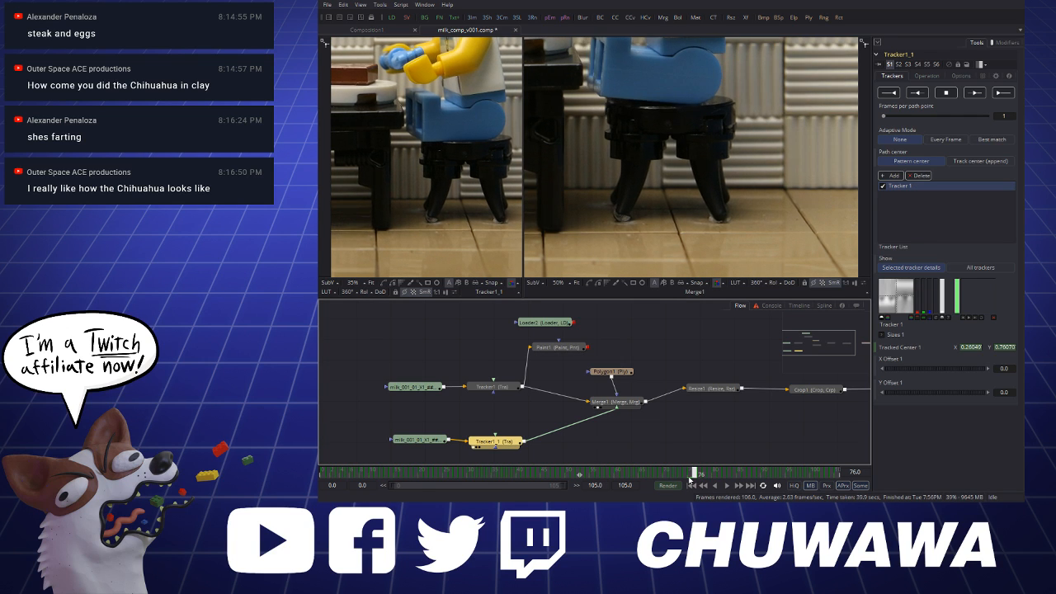
pyautogui.press(']')
pyautogui.press('[')
pyautogui.press(']')
pyautogui.press('[')
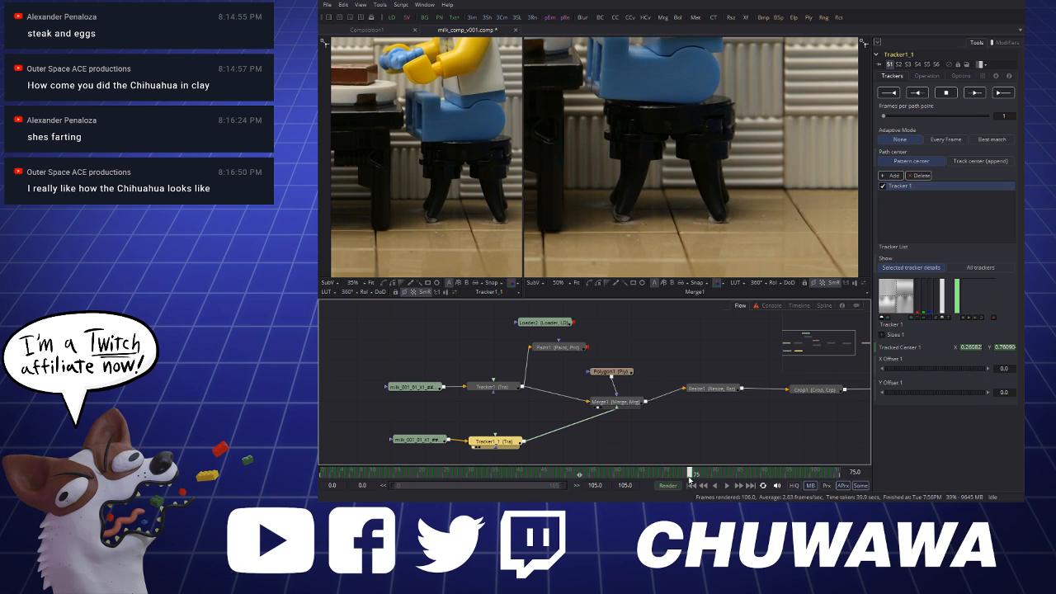
pyautogui.press(']')
pyautogui.press('[')
pyautogui.press(']')
pyautogui.press('[')
pyautogui.press(']')
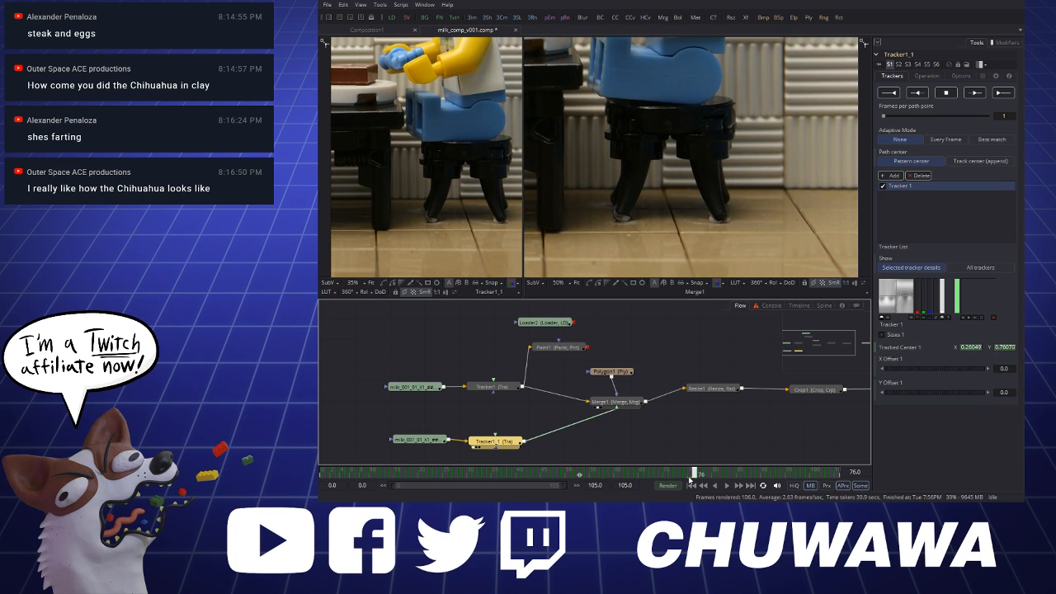
pyautogui.press('[')
pyautogui.press(']')
pyautogui.press('[')
pyautogui.press(']')
pyautogui.press('[')
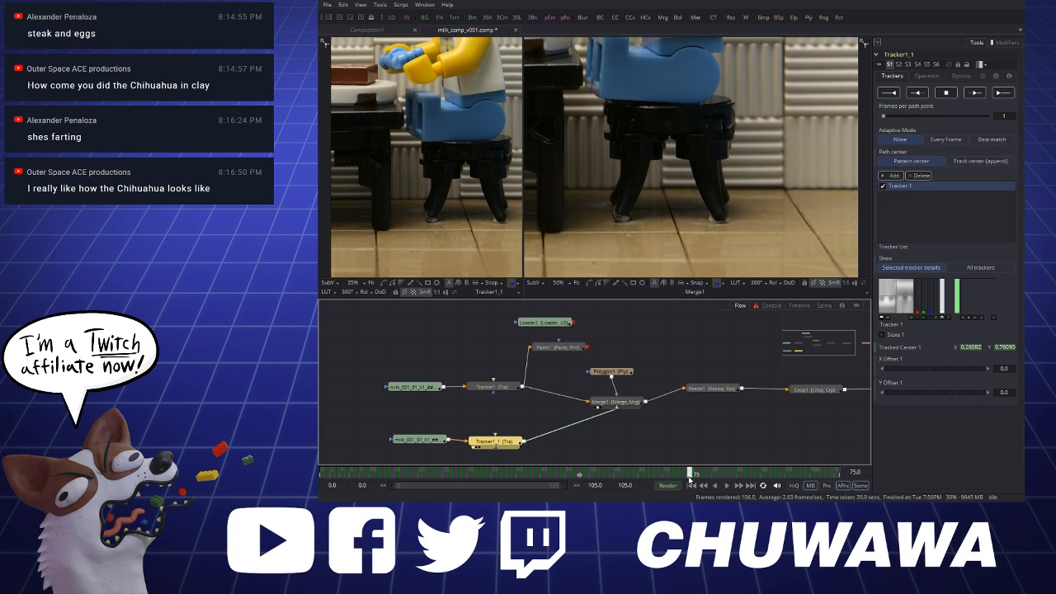
pyautogui.press(']')
pyautogui.press('[')
pyautogui.press(']')
pyautogui.press('[')
pyautogui.press(']')
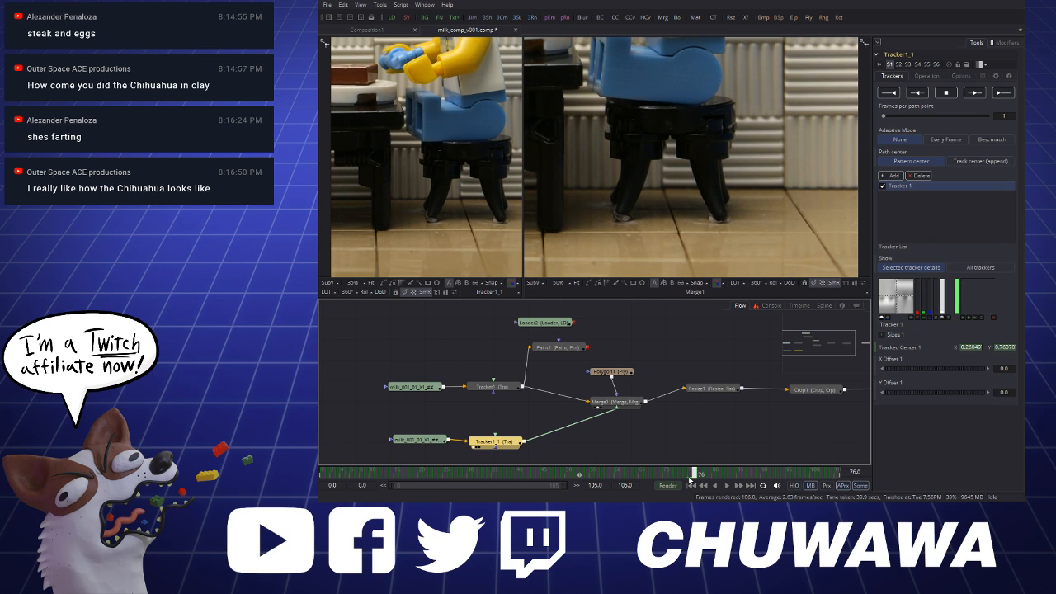
pyautogui.press('[')
pyautogui.press(']')
pyautogui.press('[')
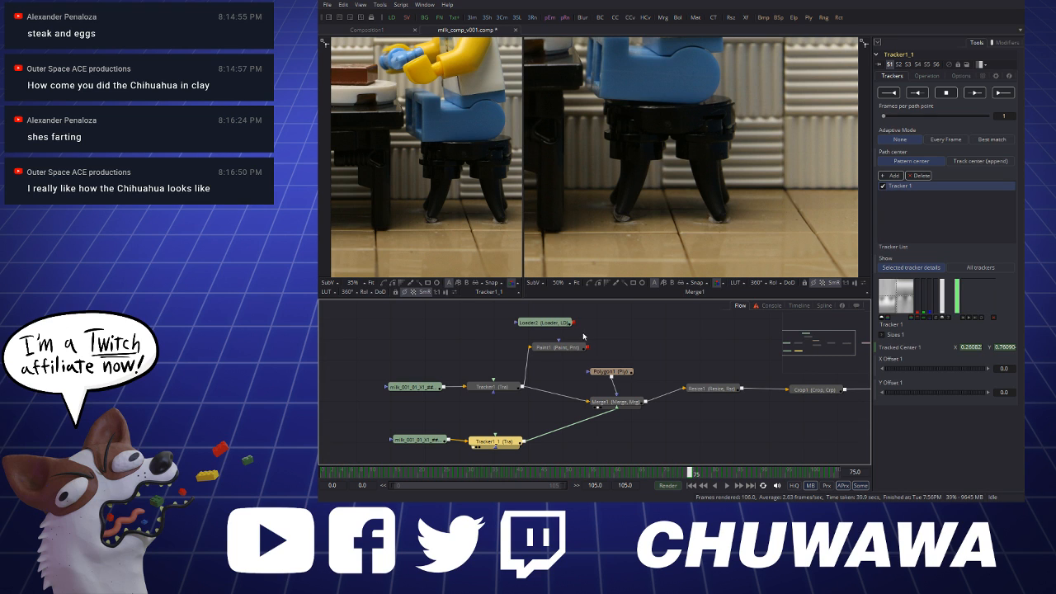
# Examine the merged stool legs and surrounding floor closely at frame 75, and open the original Tracker's operation settings
pyautogui.scroll(-2, 639, 244)
pyautogui.scroll(2, 639, 244)
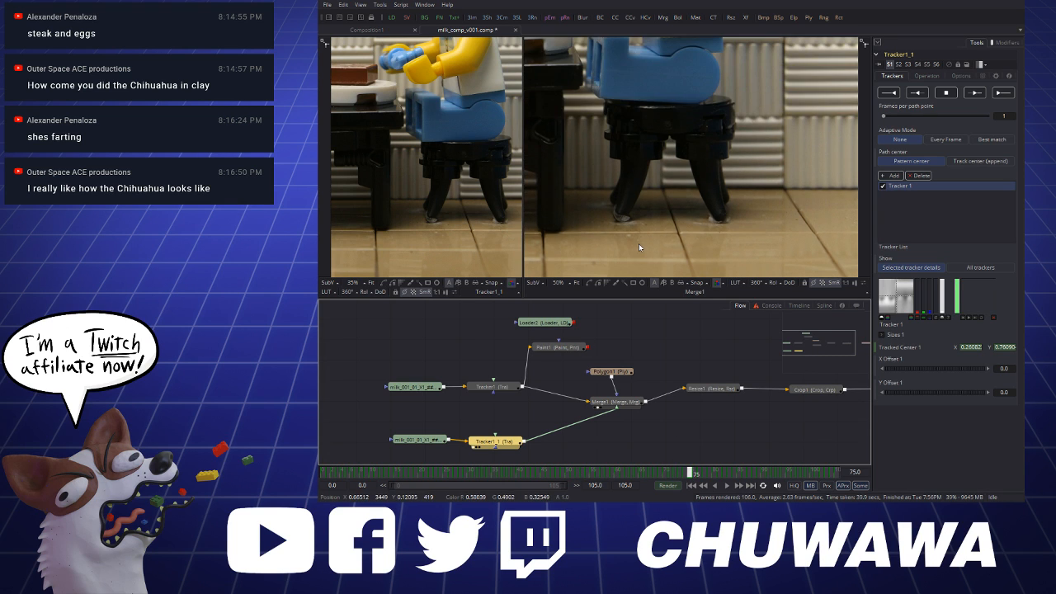
pyautogui.scroll(-2, 638, 243)
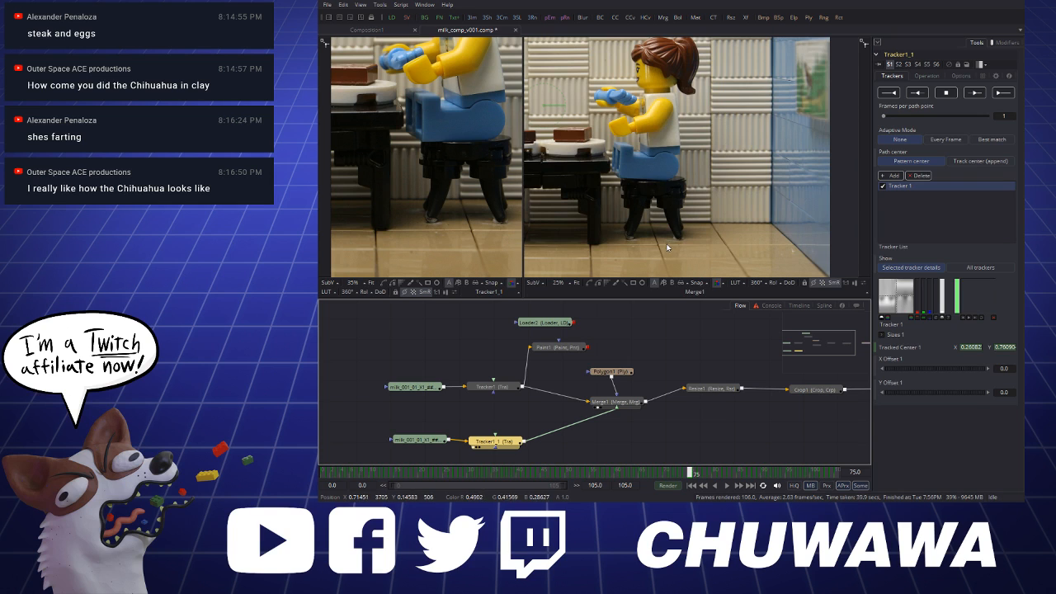
pyautogui.scroll(2, 667, 246)
pyautogui.scroll(-1, 724, 229)
pyautogui.scroll(1, 641, 215)
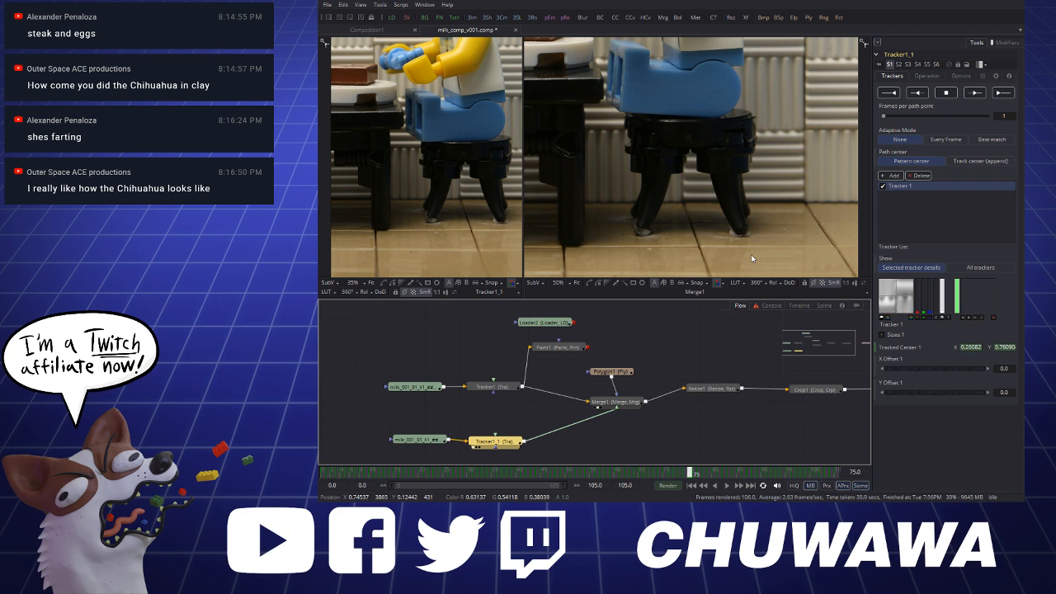
pyautogui.scroll(-3, 751, 254)
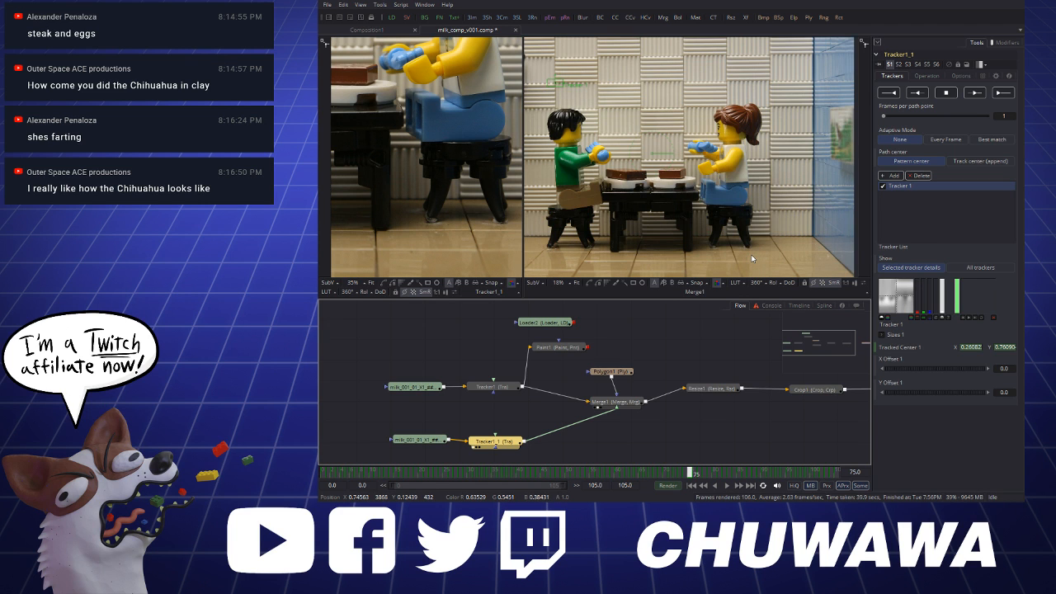
pyautogui.scroll(-2, 627, 243)
pyautogui.scroll(3, 657, 242)
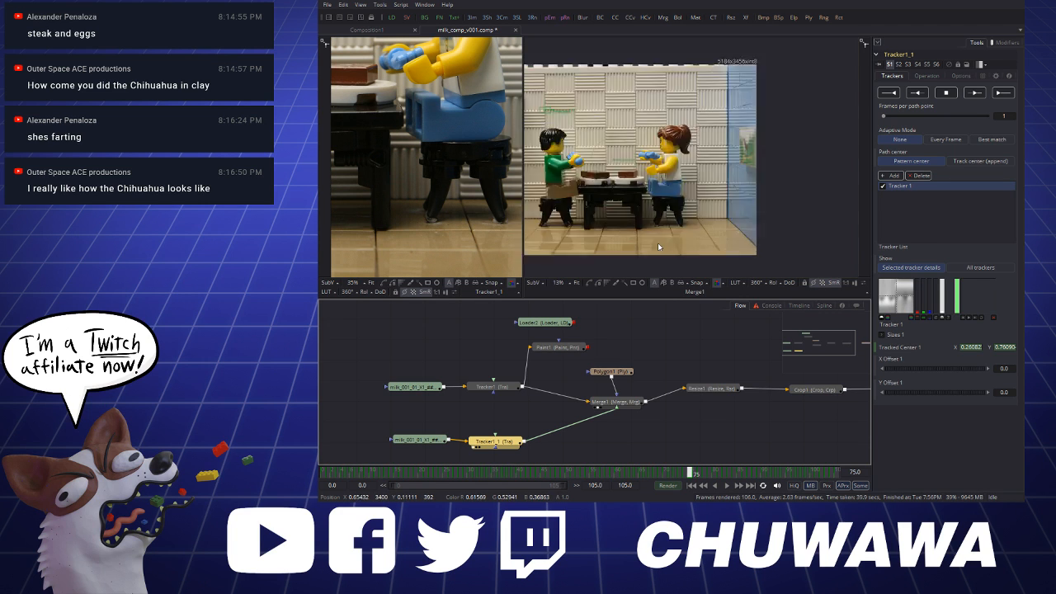
pyautogui.scroll(3, 675, 209)
pyautogui.scroll(-2, 674, 209)
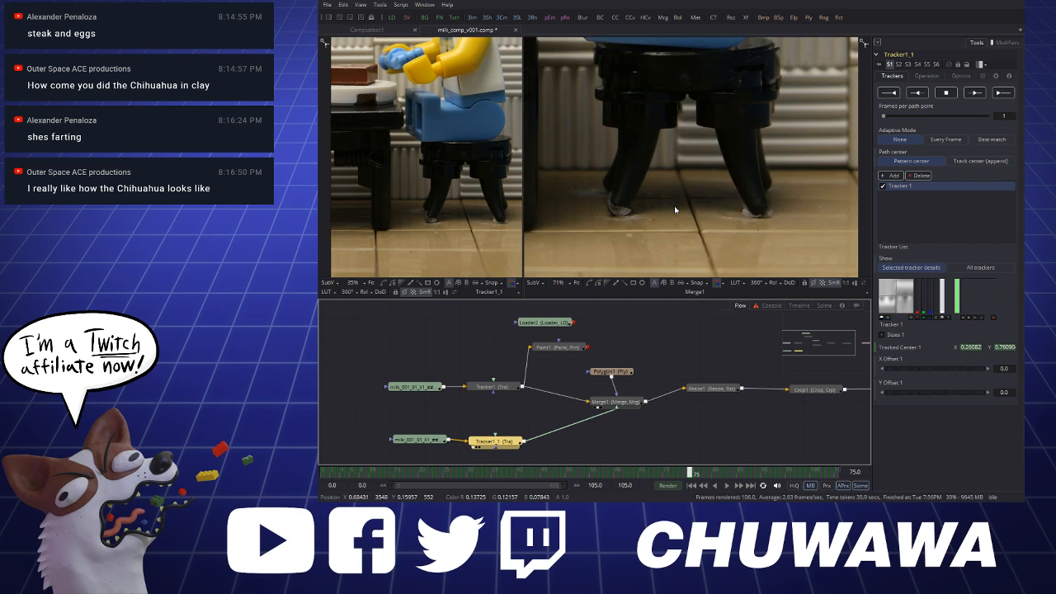
pyautogui.scroll(1, 674, 206)
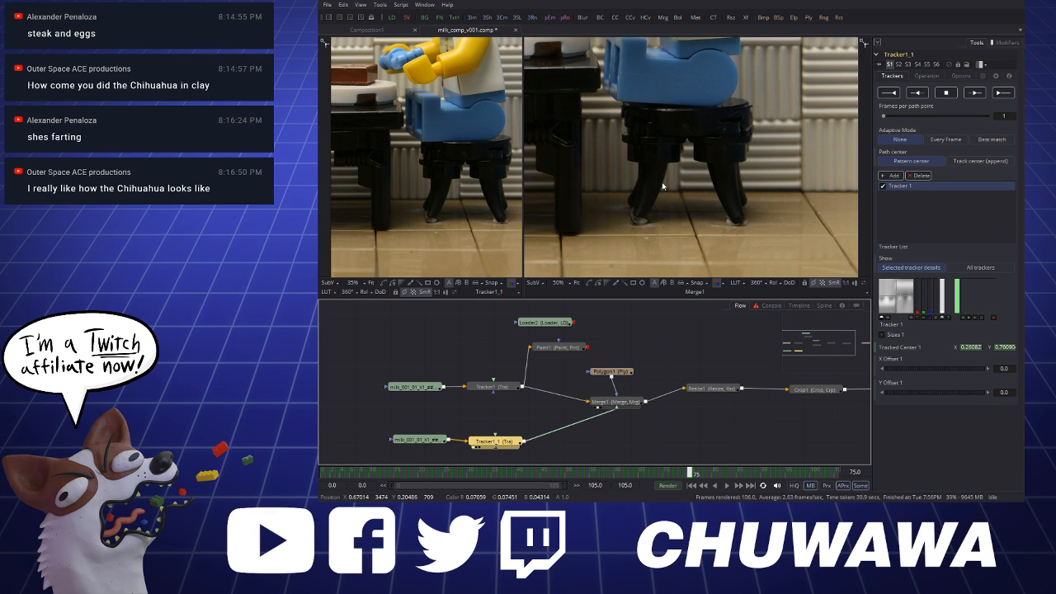
pyautogui.scroll(-1, 661, 181)
pyautogui.scroll(2, 669, 193)
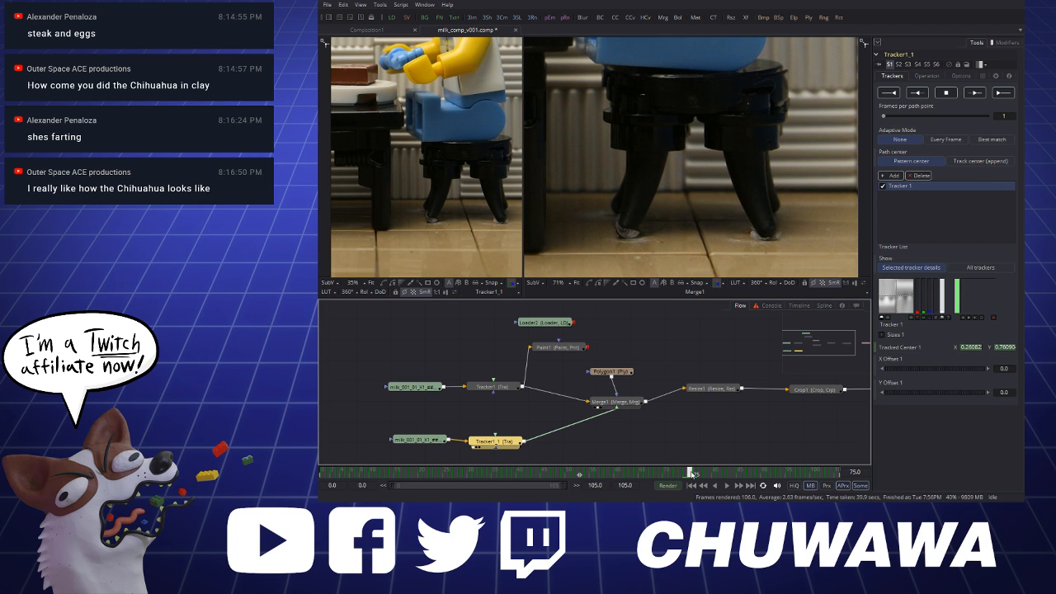
pyautogui.click(504, 390)
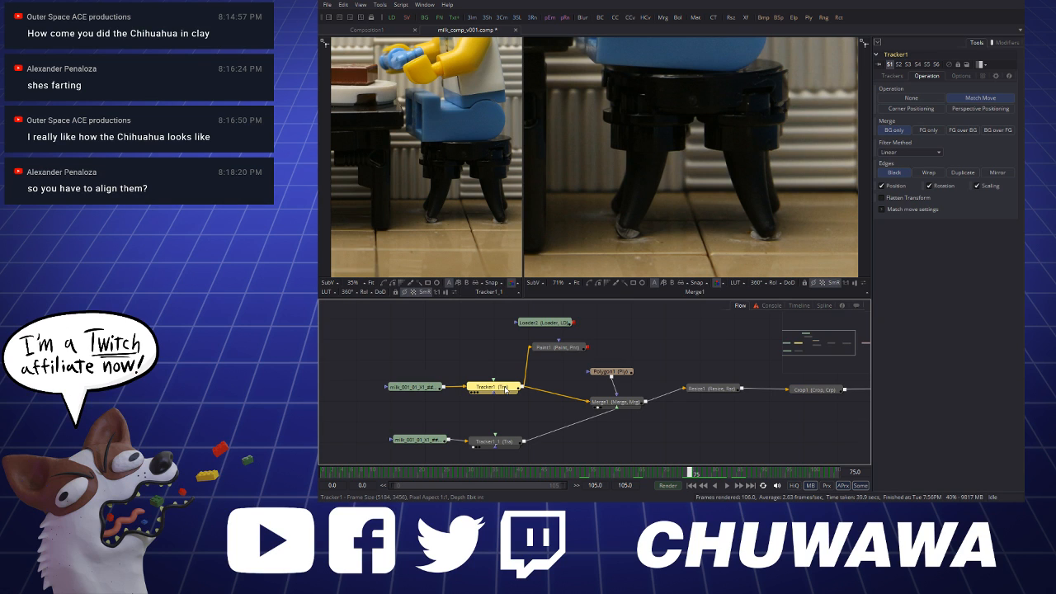
# Check the original Tracker's match move settings, then examine the merged stool area around frame 75
pyautogui.click(882, 210)
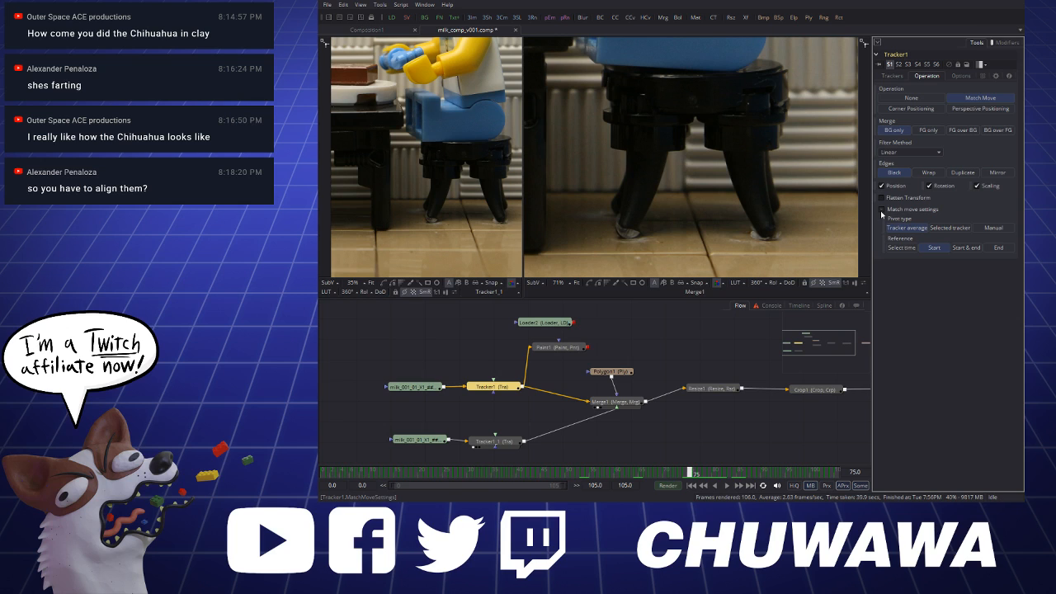
pyautogui.click(882, 210)
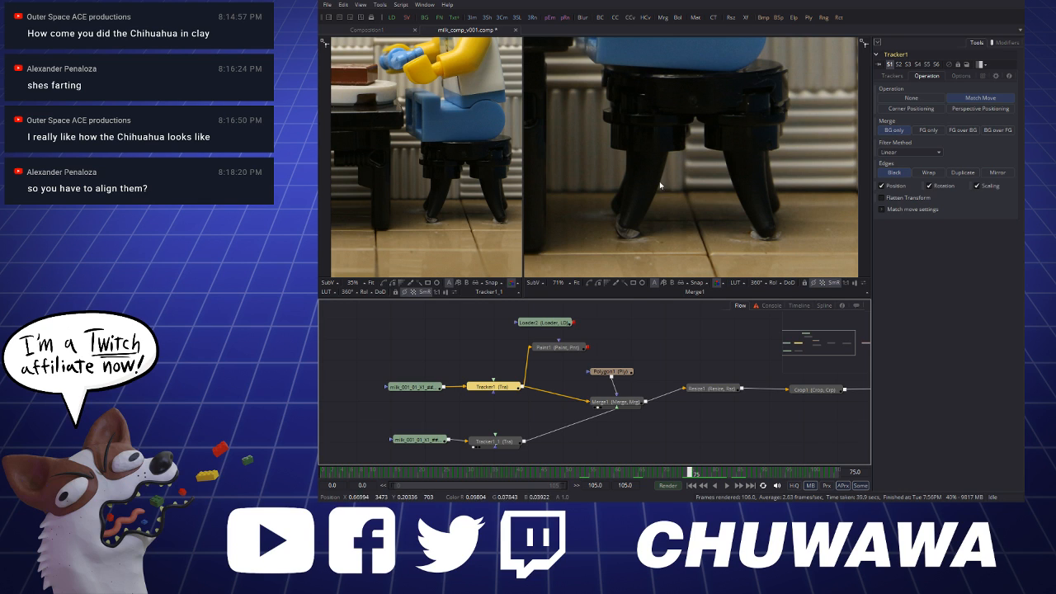
pyautogui.scroll(-1, 638, 219)
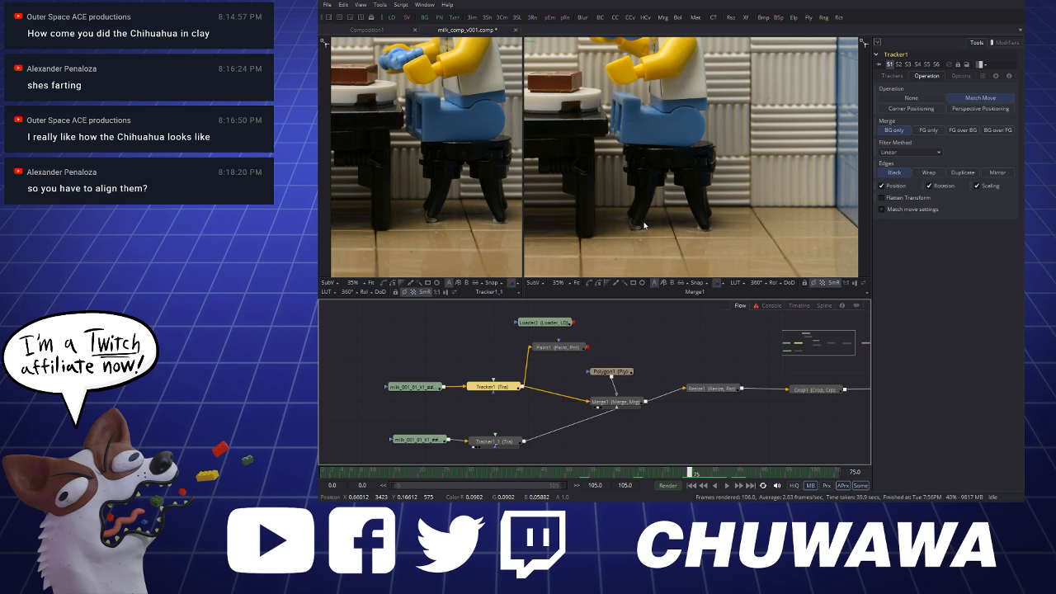
pyautogui.scroll(-1, 664, 209)
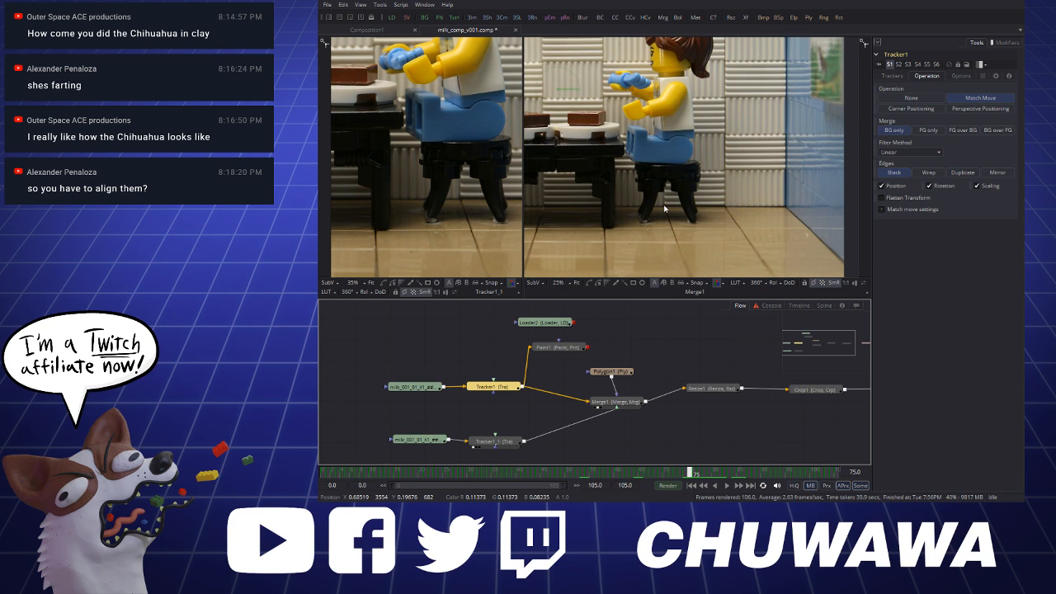
pyautogui.scroll(1, 664, 209)
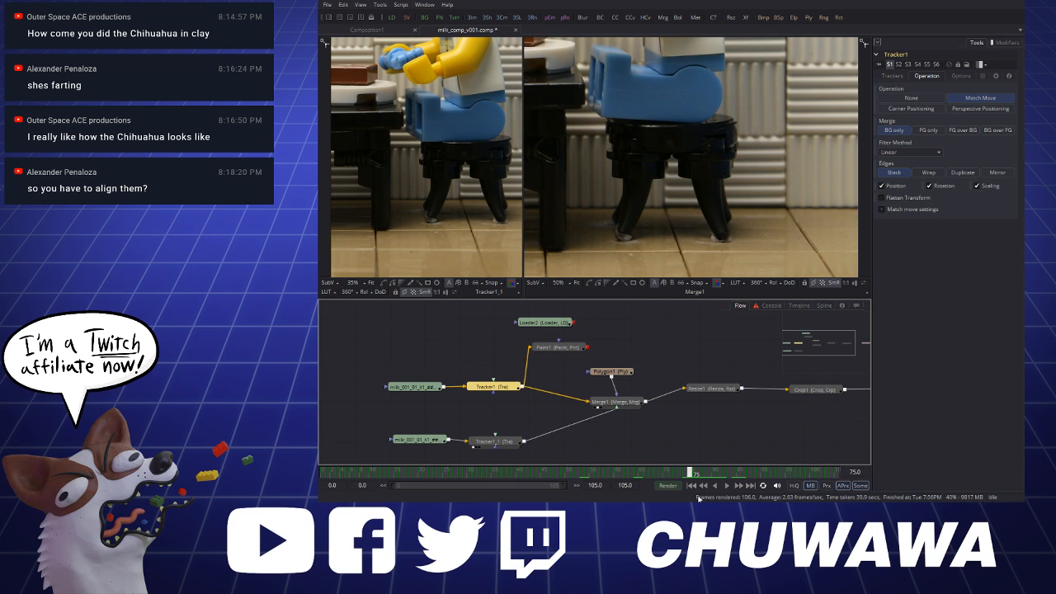
pyautogui.moveTo(689, 473); pyautogui.dragTo(692, 476)
# Tighten the Polygon mask at frame 75 so its outline closely follows the sides, seat and feet of the ponytailed figure's stool
pyautogui.click(606, 373)
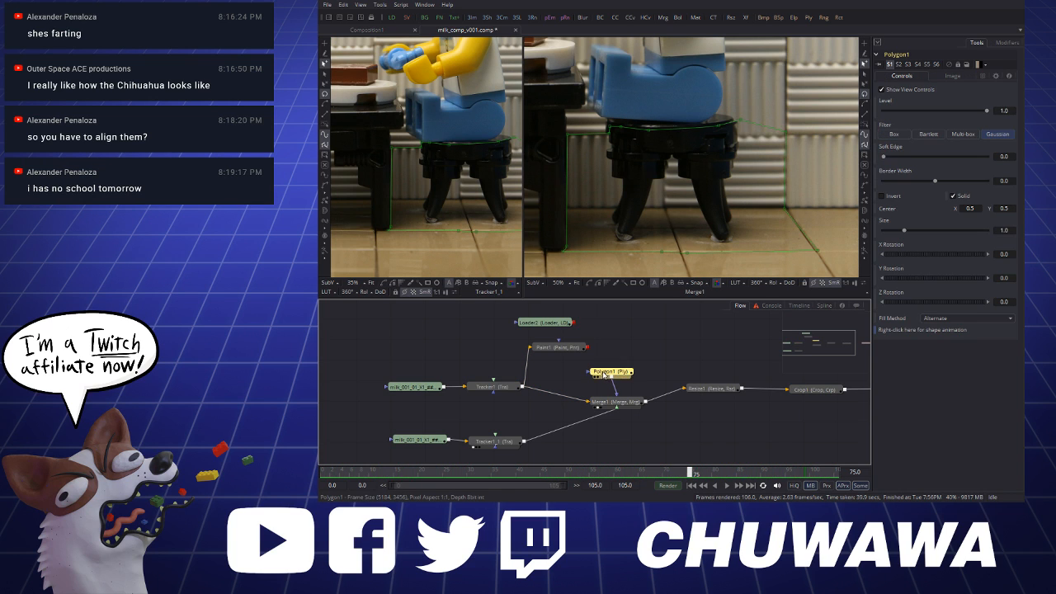
pyautogui.moveTo(785, 132); pyautogui.dragTo(740, 156)
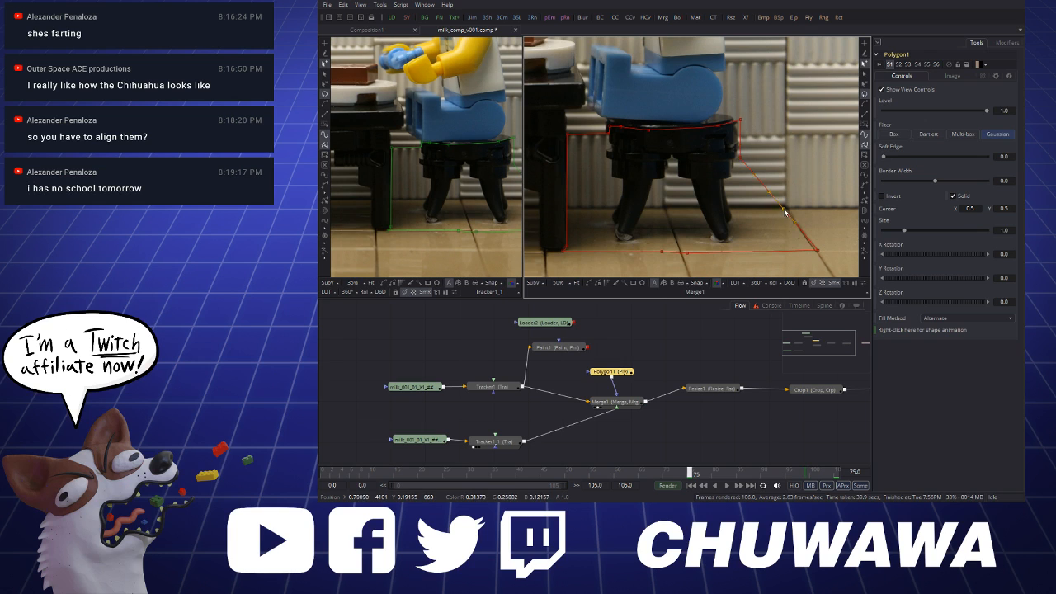
pyautogui.moveTo(784, 208); pyautogui.dragTo(732, 190)
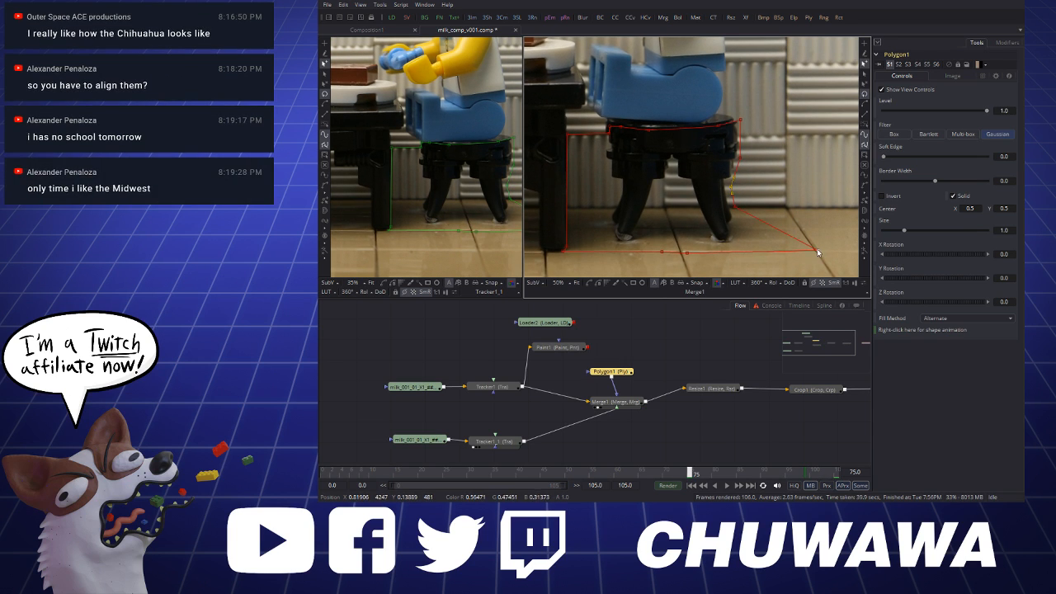
pyautogui.moveTo(816, 250); pyautogui.dragTo(744, 251)
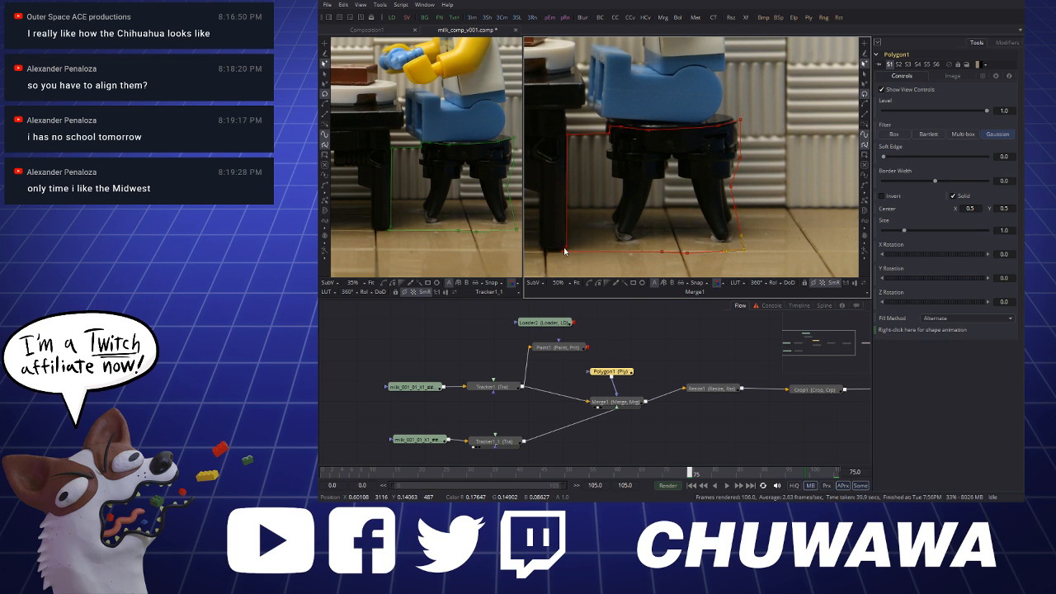
pyautogui.moveTo(566, 250); pyautogui.dragTo(604, 220)
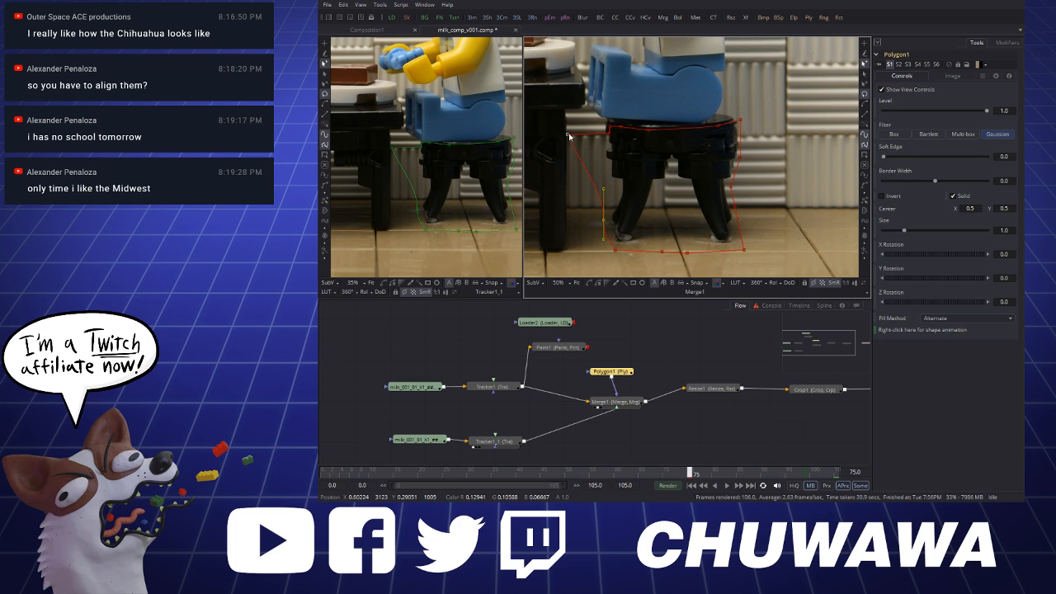
pyautogui.moveTo(567, 138); pyautogui.dragTo(607, 127)
pyautogui.click(609, 133)
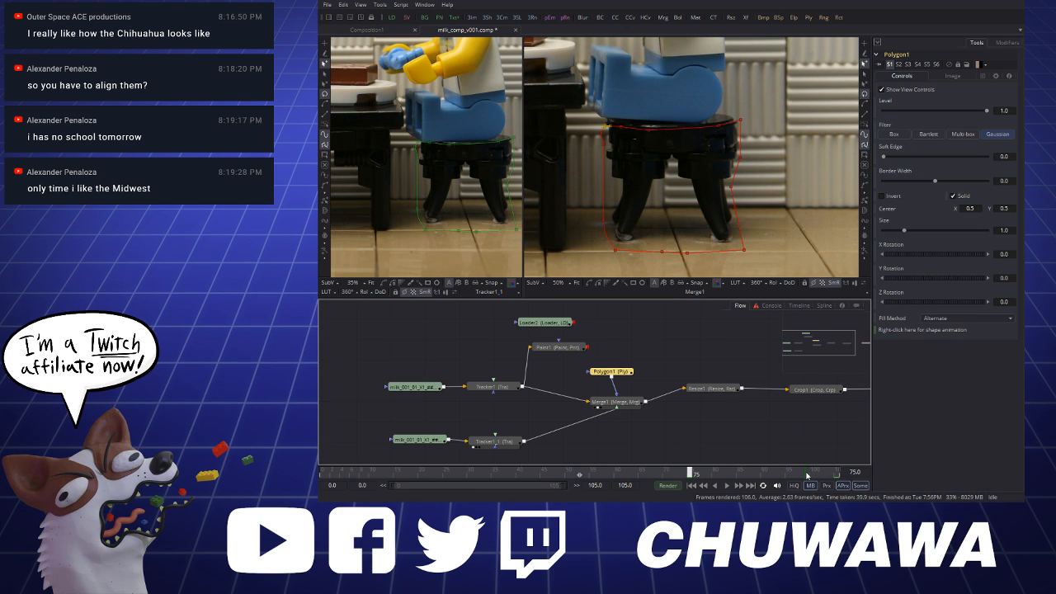
# Go to frame 99, remove the Polygon's old shape keyframe there, and return to frame 75
pyautogui.click(806, 475)
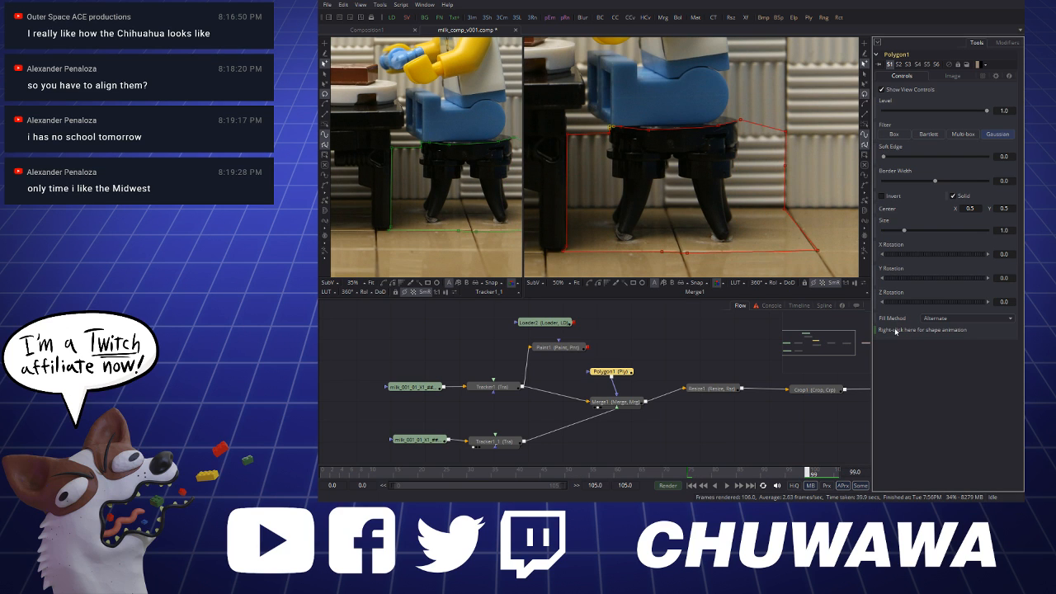
pyautogui.hotkey('ctrl', 'z')
pyautogui.click(690, 473)
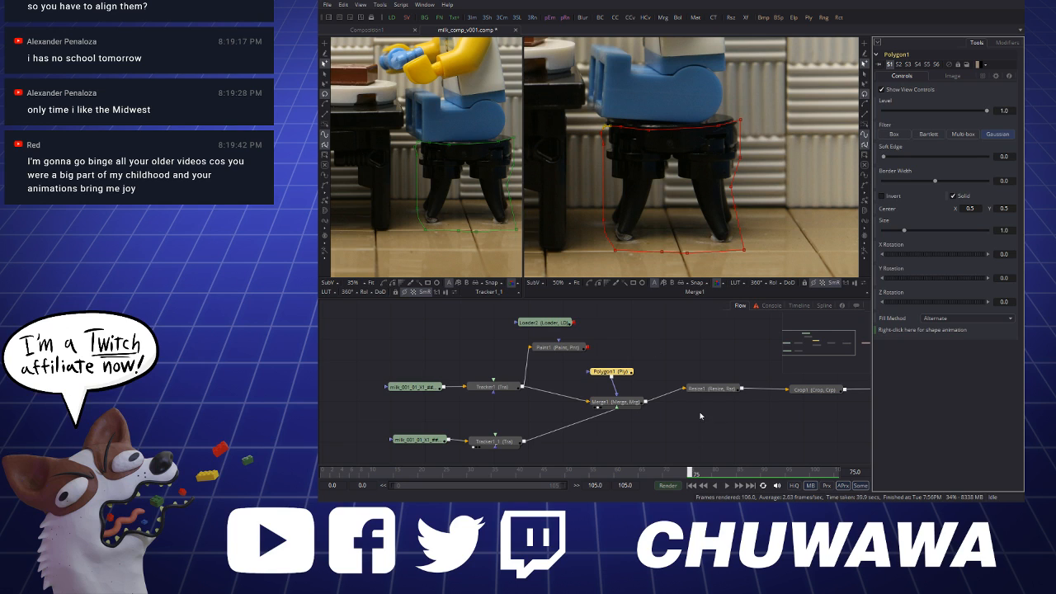
# Compare frames 75 and 76 repeatedly in the Merge output, checking the tightened stool mask for jumps
pyautogui.click(700, 453)
pyautogui.press(']')
pyautogui.press('[')
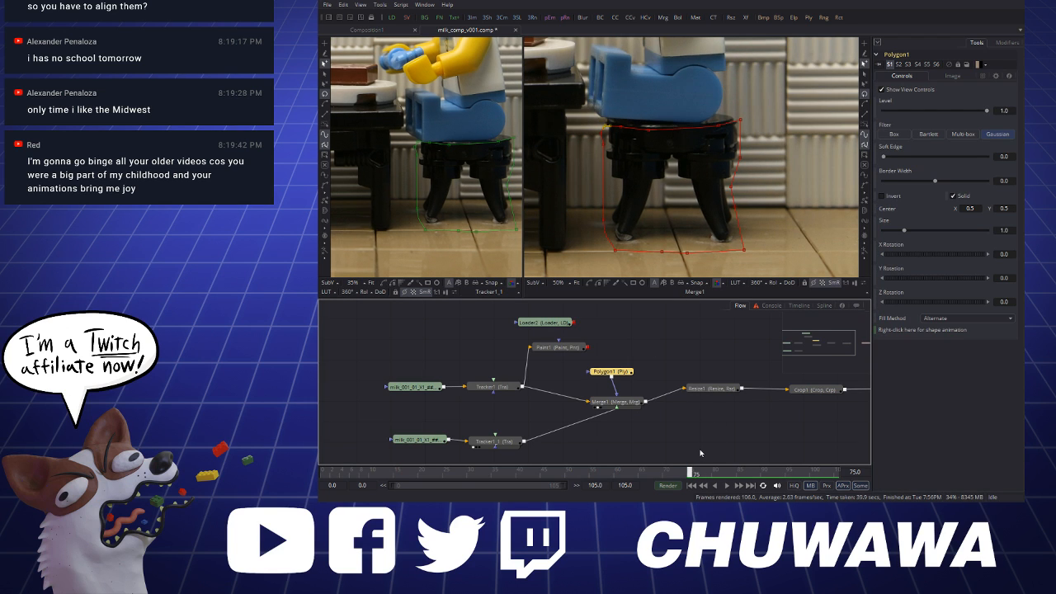
pyautogui.press(']')
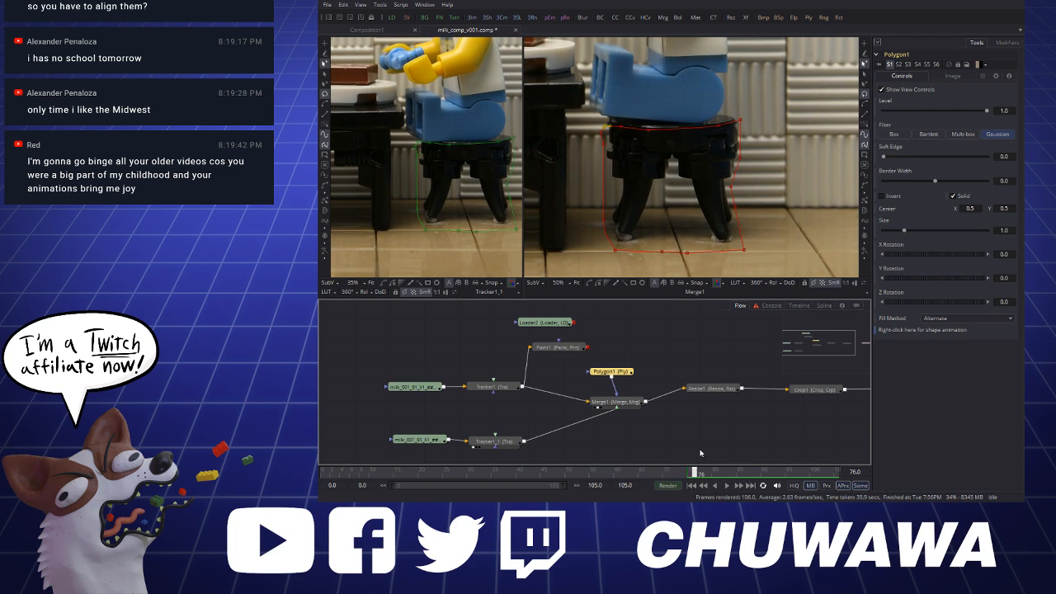
pyautogui.press('[')
pyautogui.press(']')
pyautogui.press('[')
pyautogui.press(']')
pyautogui.press('[')
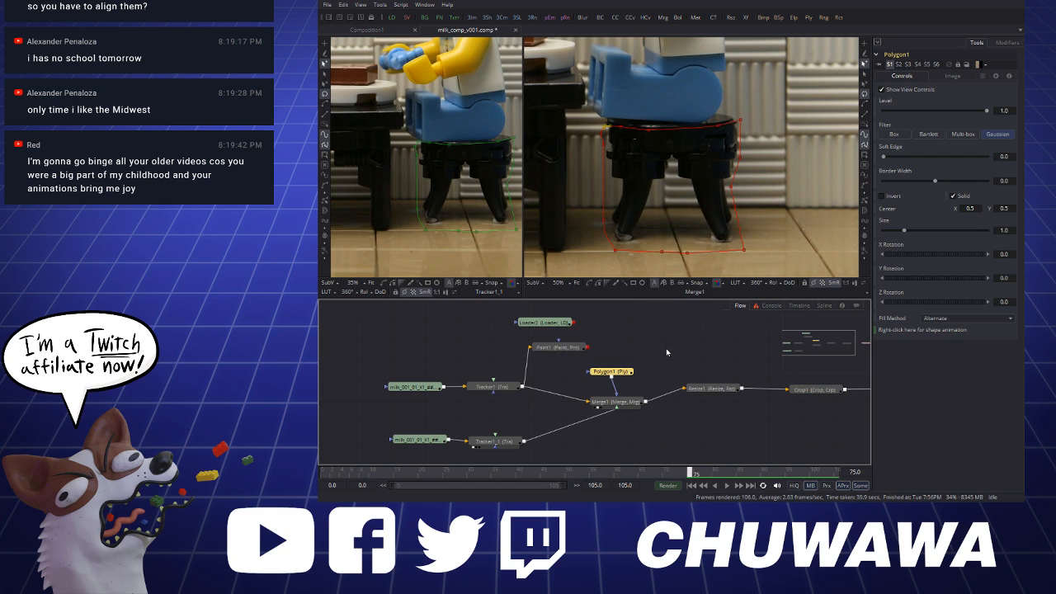
pyautogui.press(']')
pyautogui.press('[')
pyautogui.press(']')
pyautogui.scroll(2, 685, 264)
pyautogui.scroll(-1, 684, 260)
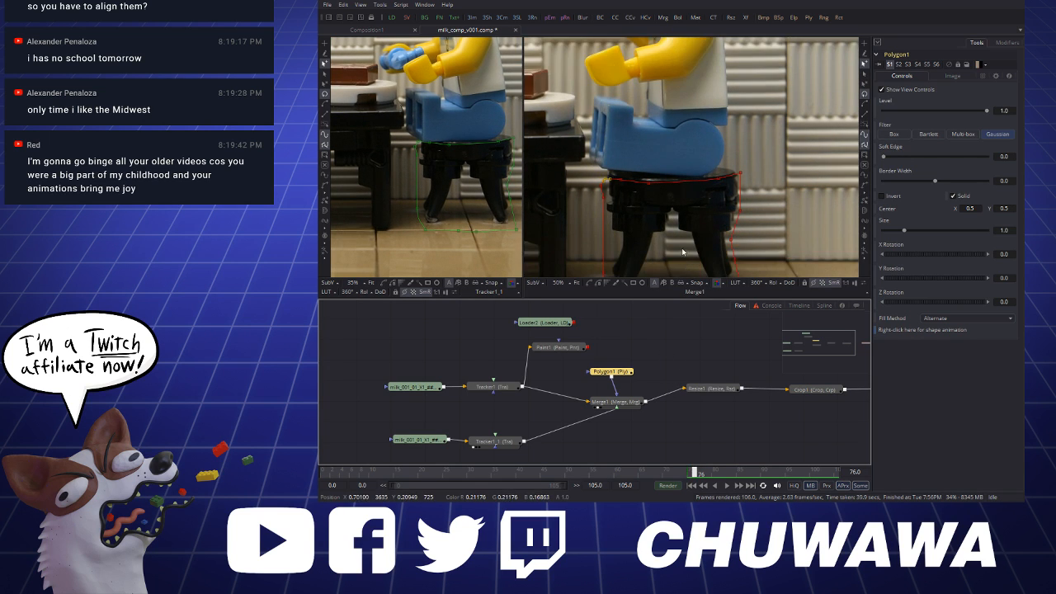
pyautogui.scroll(-2, 683, 252)
pyautogui.press('[')
pyautogui.press(']')
pyautogui.press('[')
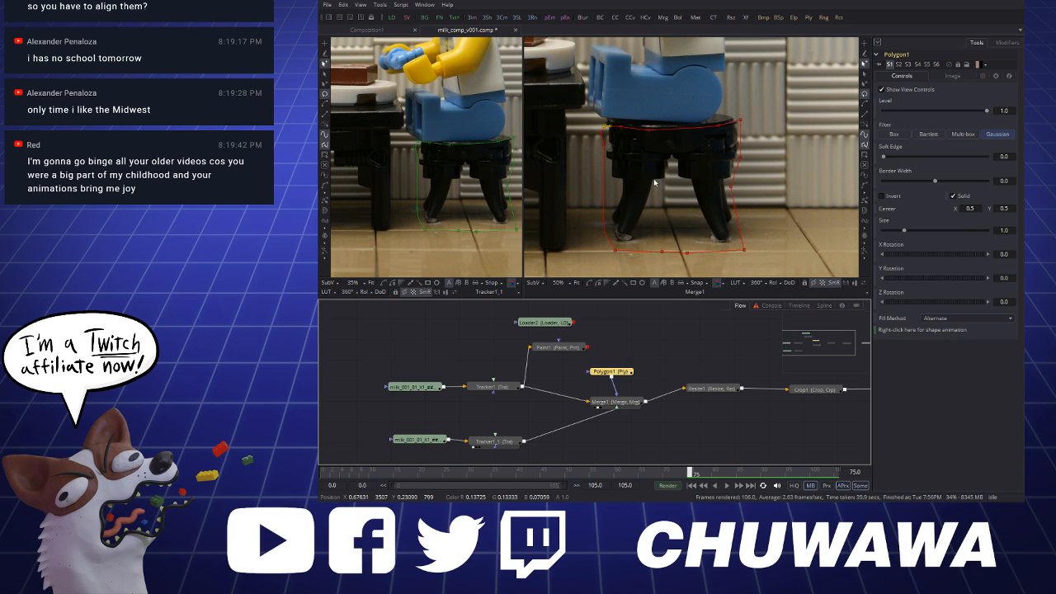
pyautogui.press(']')
pyautogui.press('[')
pyautogui.press(']')
pyautogui.press('[')
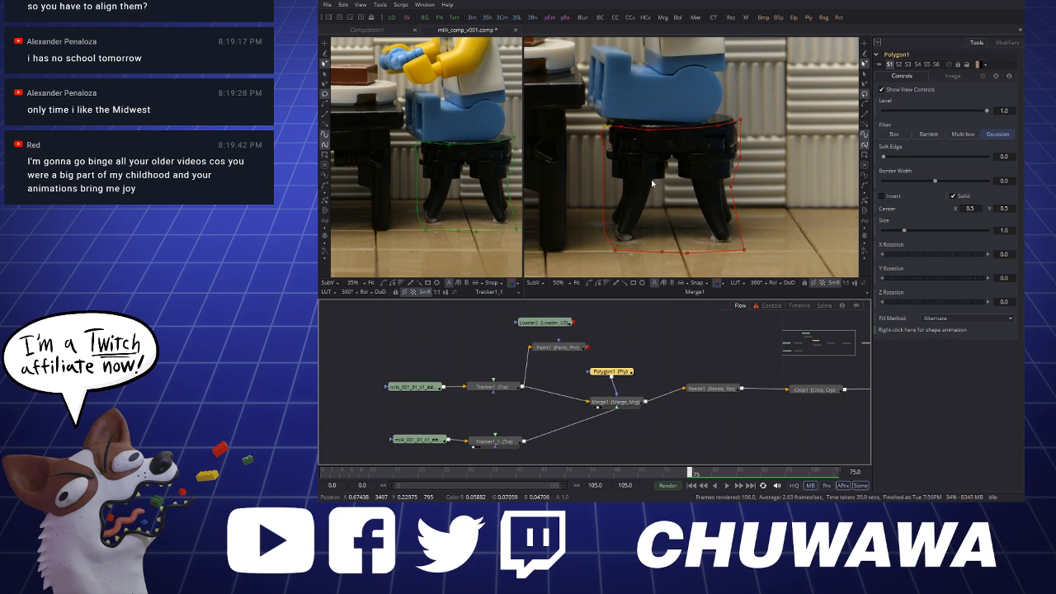
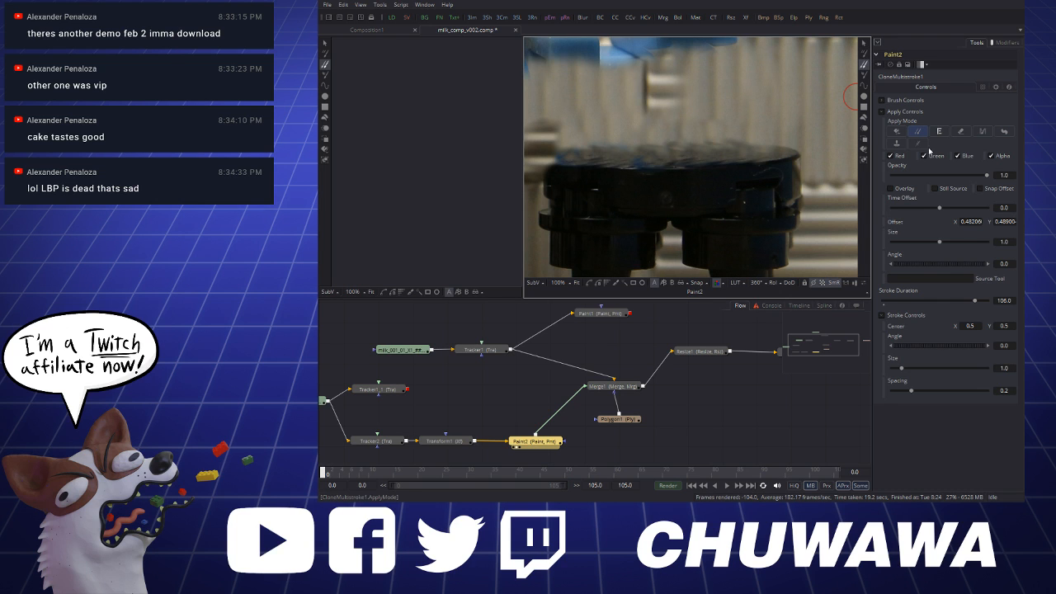
# Set the clone stroke's apply mode to Color with R 0.32941, G 0.32157, B 0.28627, and paint over the smeared top of the stool seat
pyautogui.click(897, 131)
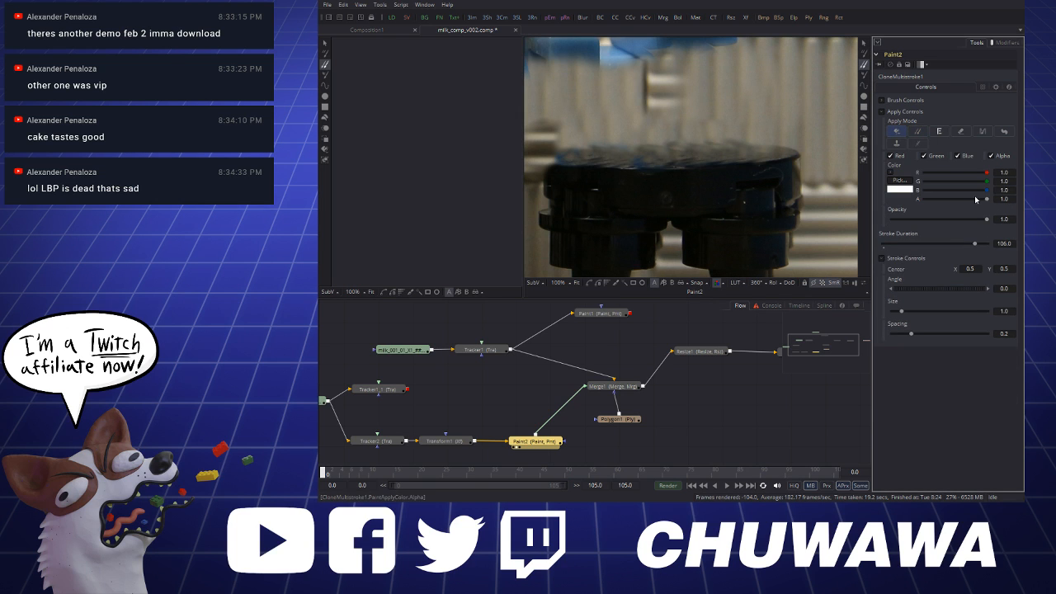
pyautogui.moveTo(851, 144); pyautogui.dragTo(773, 149)
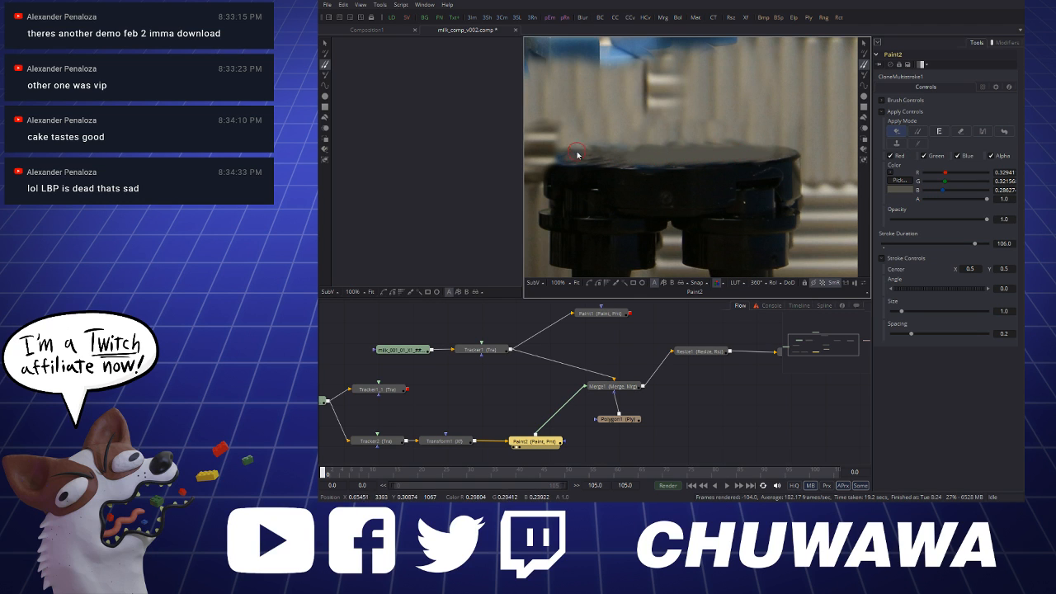
pyautogui.moveTo(565, 162)
pyautogui.mouseDown()
pyautogui.moveTo(650, 153)
pyautogui.moveTo(624, 152)
pyautogui.moveTo(582, 158)
pyautogui.moveTo(657, 163)
pyautogui.mouseUp()
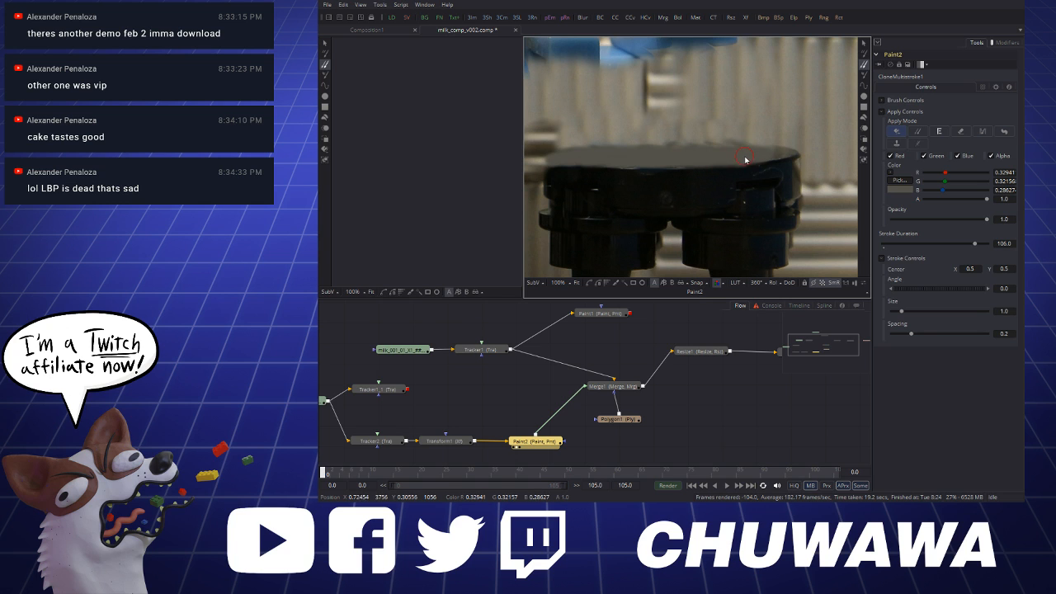
pyautogui.hotkey('ctrl', 'f')
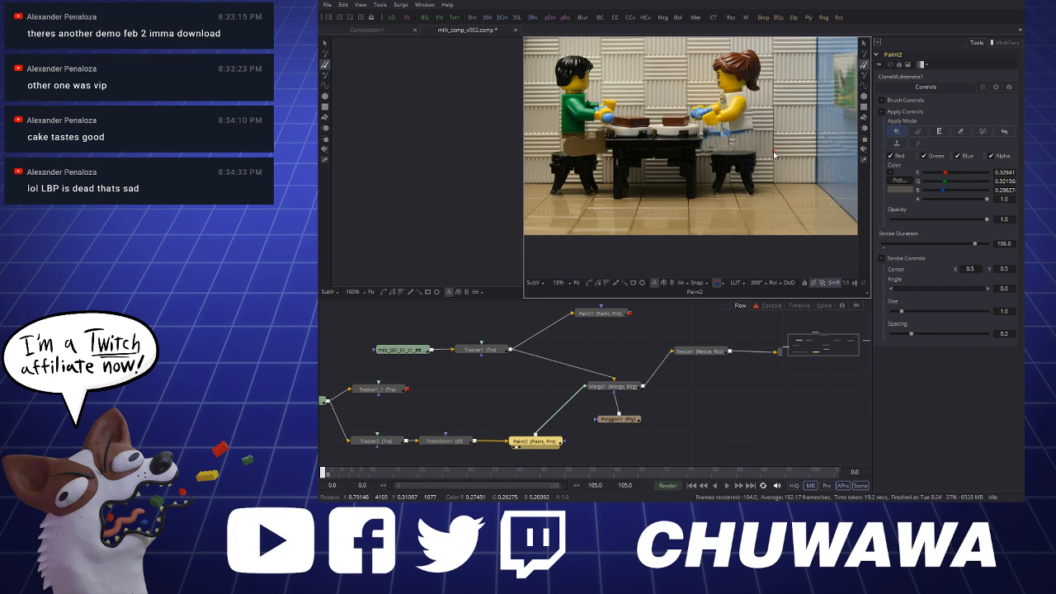
pyautogui.scroll(3, 768, 155)
pyautogui.scroll(-2, 745, 157)
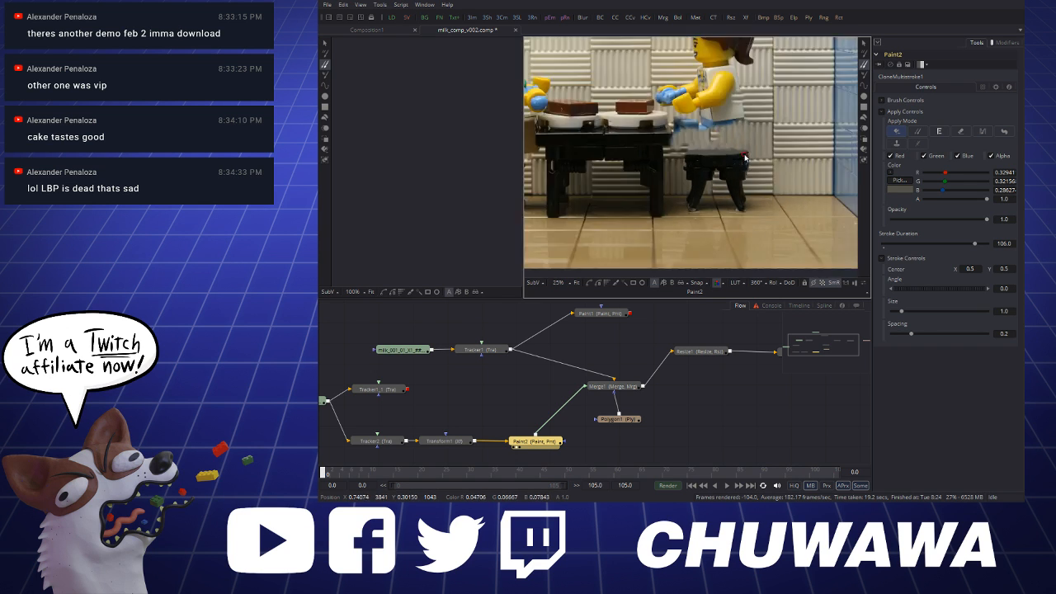
pyautogui.scroll(1, 745, 157)
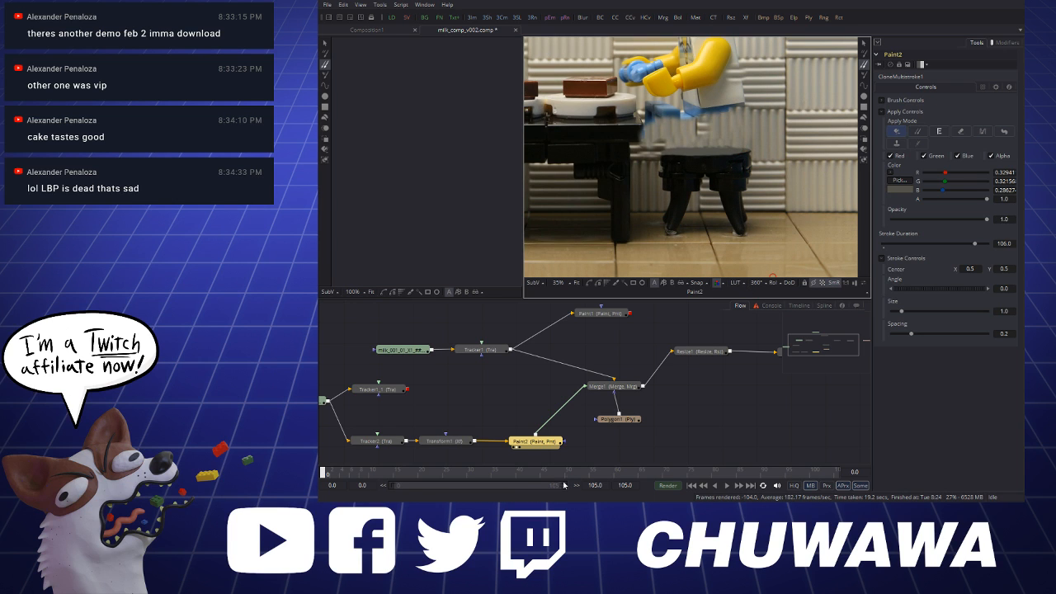
# Show the Merge's output in the viewer and insert a second Polygon between the existing Polygon and the Merge's mask input
pyautogui.click(630, 388)
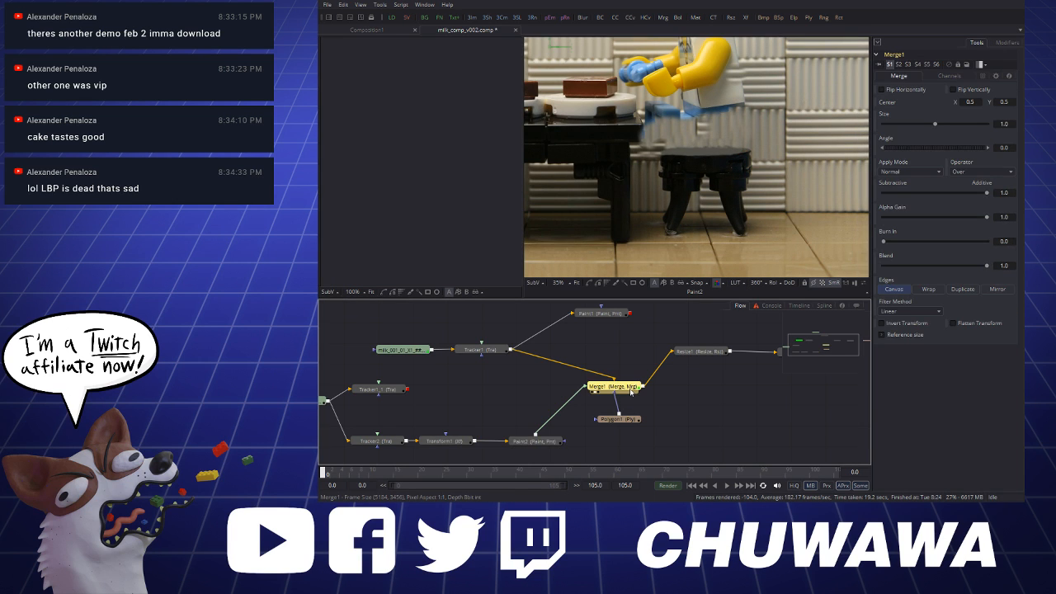
pyautogui.scroll(1, 714, 128)
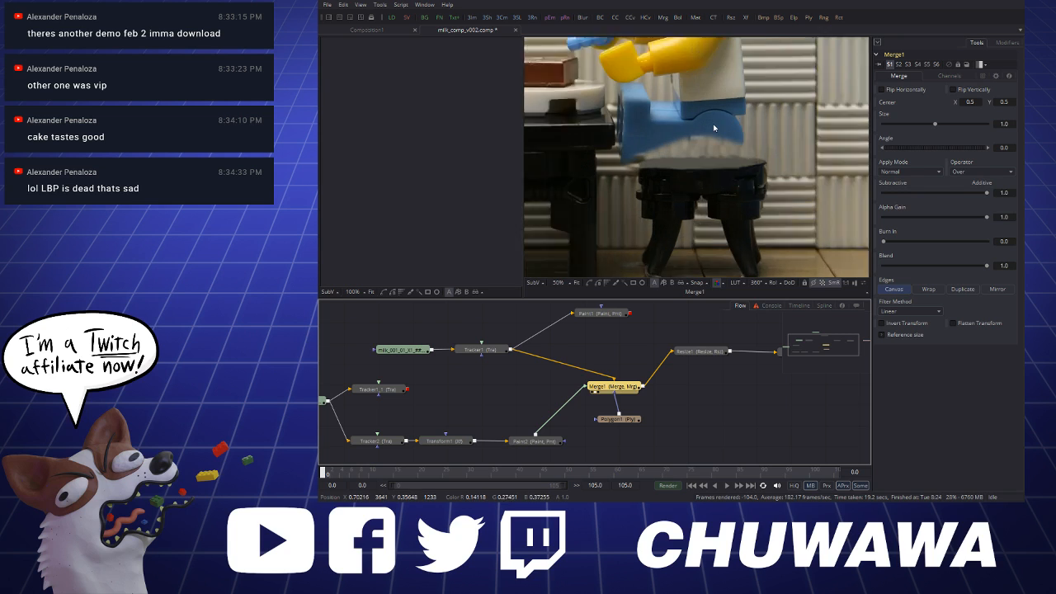
pyautogui.moveTo(637, 428); pyautogui.dragTo(634, 452)
pyautogui.click(808, 17)
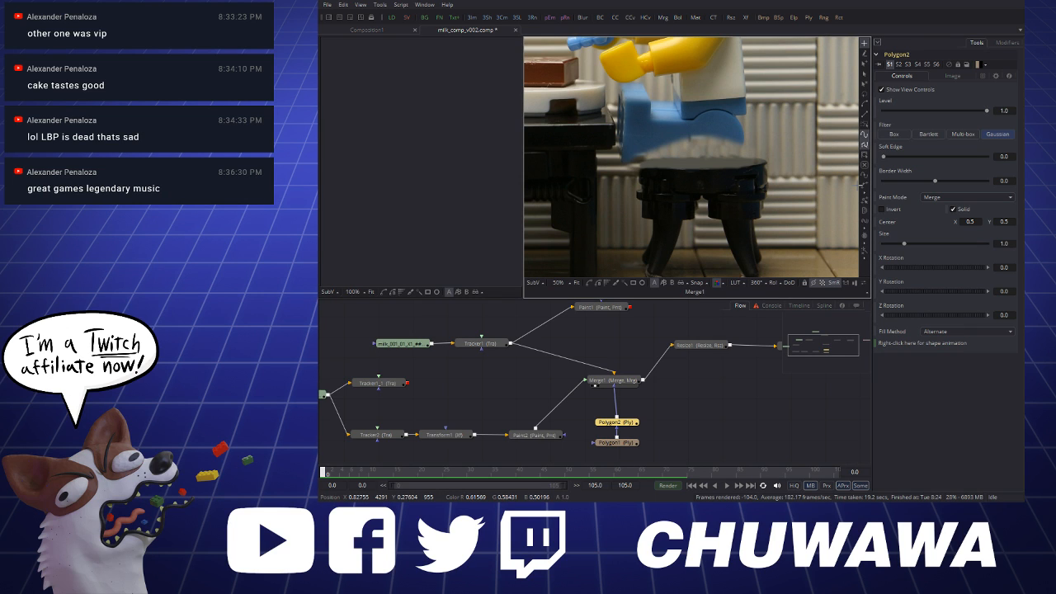
# Draw a closed outline around the figure's blue legs above the stool with the new Polygon and set its paint mode to Subtract
pyautogui.click(619, 163)
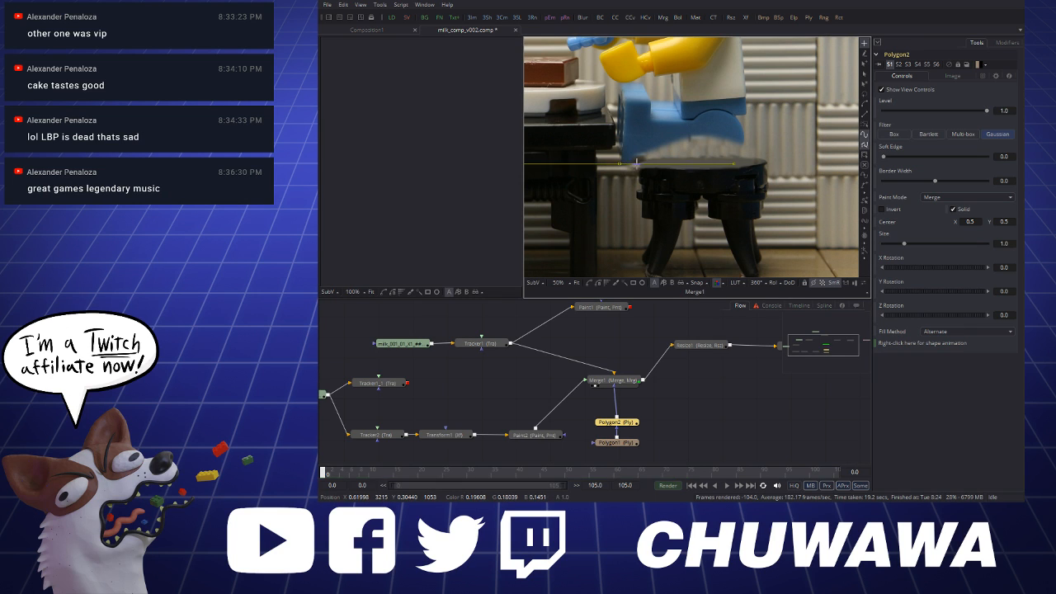
pyautogui.moveTo(727, 169); pyautogui.dragTo(747, 122)
pyautogui.click(736, 110)
pyautogui.click(674, 116)
pyautogui.click(627, 135)
pyautogui.click(620, 162)
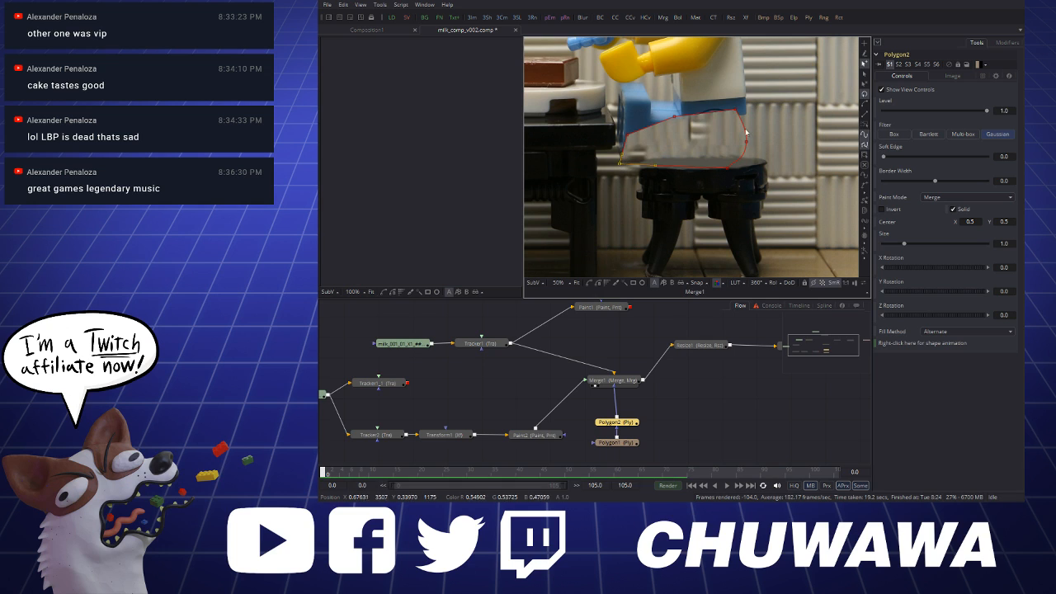
pyautogui.click(941, 220)
# Adjust the subtracting Polygon's points so its outline hugs the rounded rear and underside of the blue legs
pyautogui.scroll(2, 730, 148)
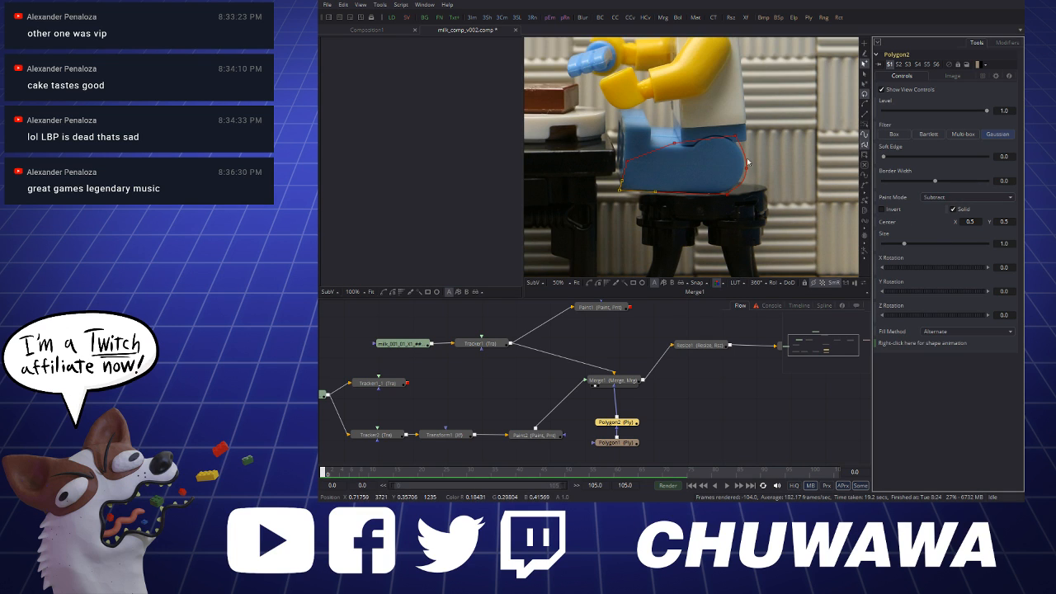
pyautogui.scroll(4, 719, 197)
pyautogui.moveTo(717, 204)
pyautogui.mouseDown()
pyautogui.moveTo(692, 201)
pyautogui.moveTo(721, 179)
pyautogui.moveTo(718, 201)
pyautogui.mouseUp()
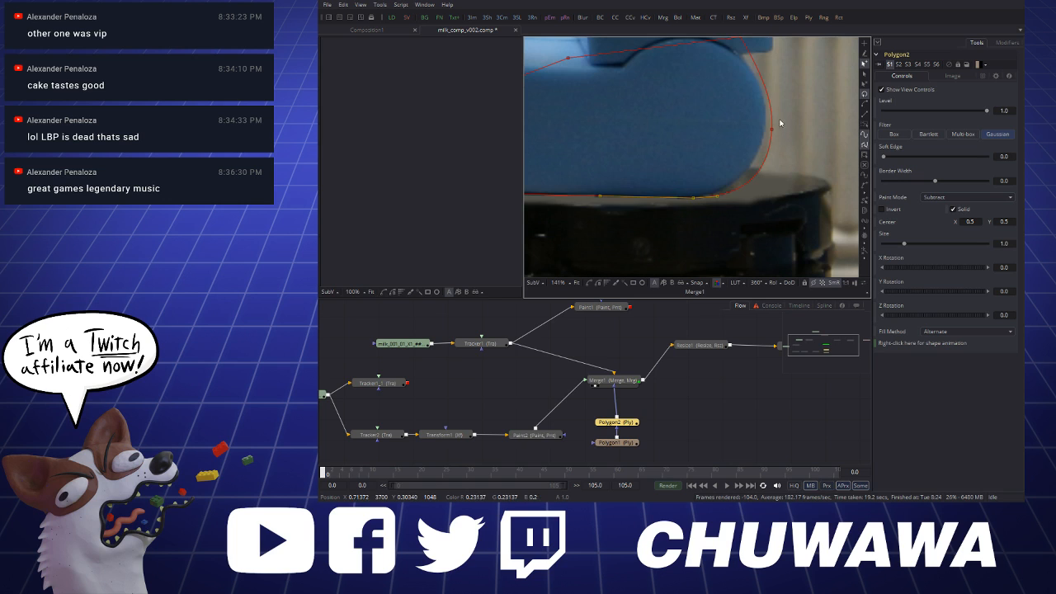
pyautogui.moveTo(770, 129); pyautogui.dragTo(759, 177)
pyautogui.scroll(2, 749, 119)
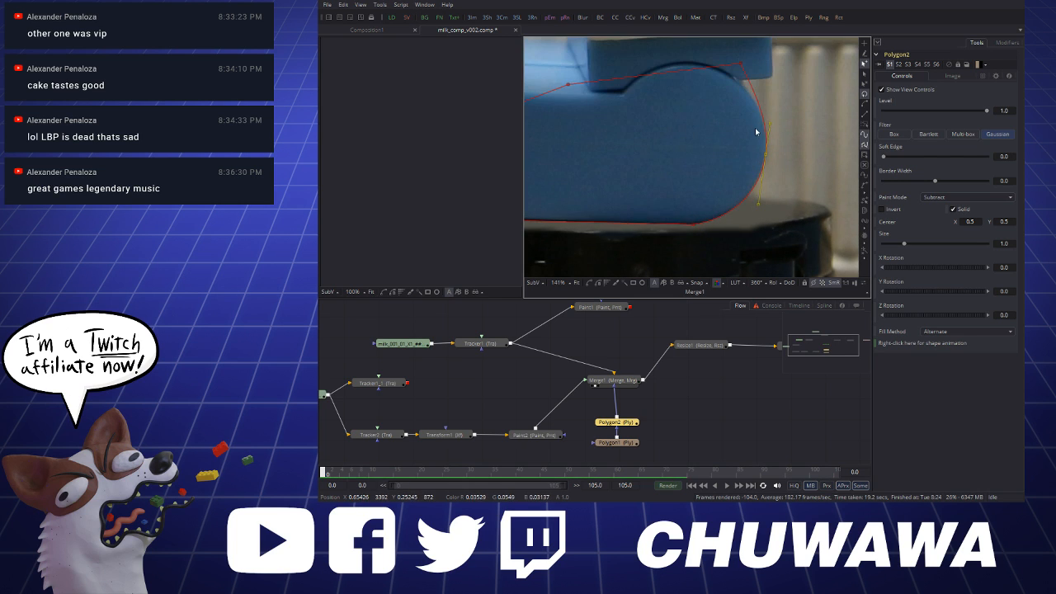
pyautogui.scroll(-1, 763, 108)
pyautogui.scroll(1, 754, 91)
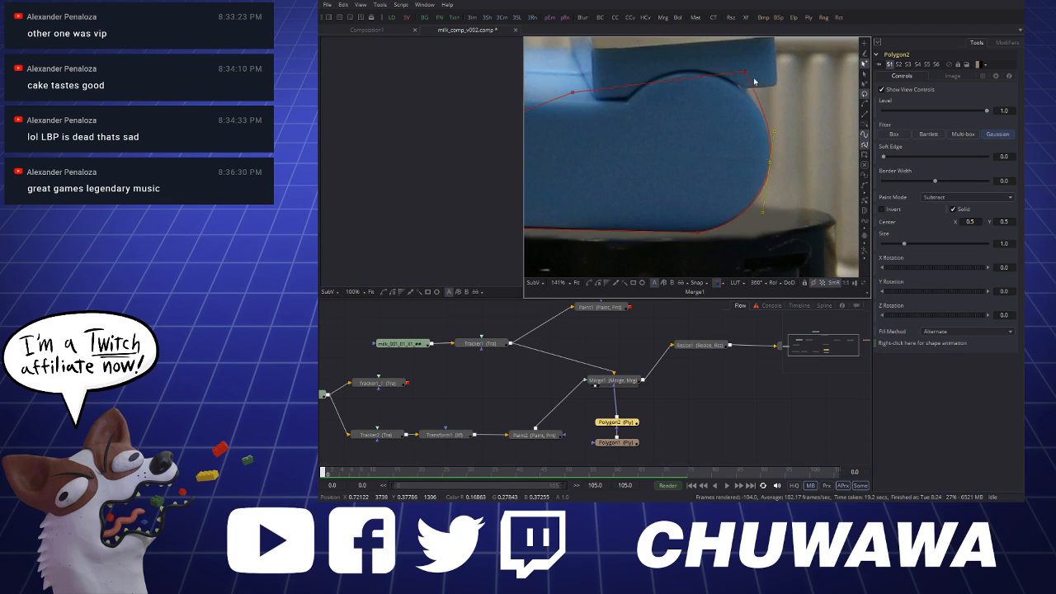
pyautogui.scroll(-2, 825, 118)
pyautogui.scroll(2, 635, 155)
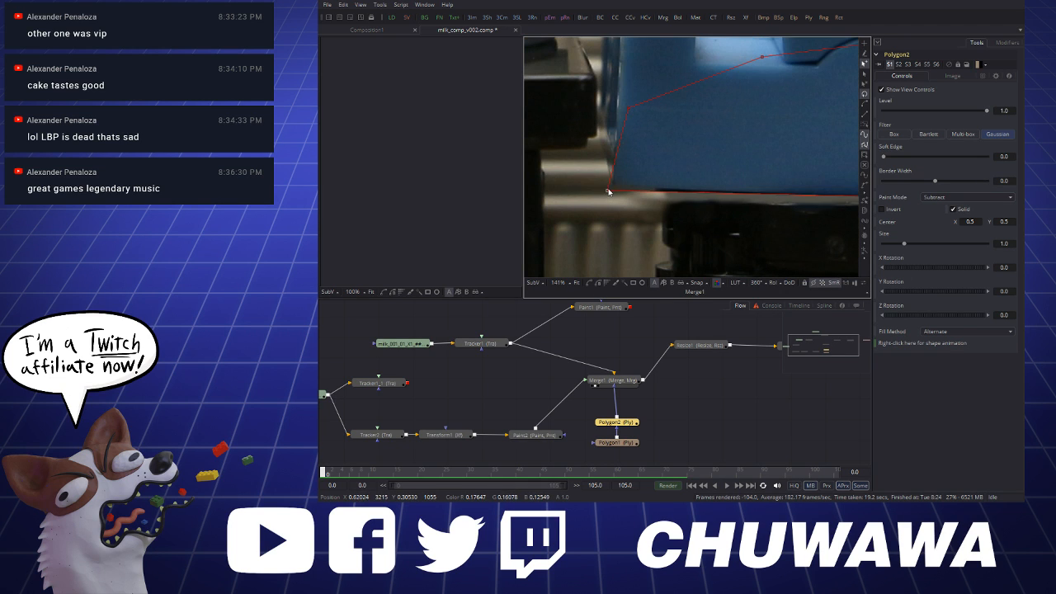
pyautogui.scroll(-1, 608, 192)
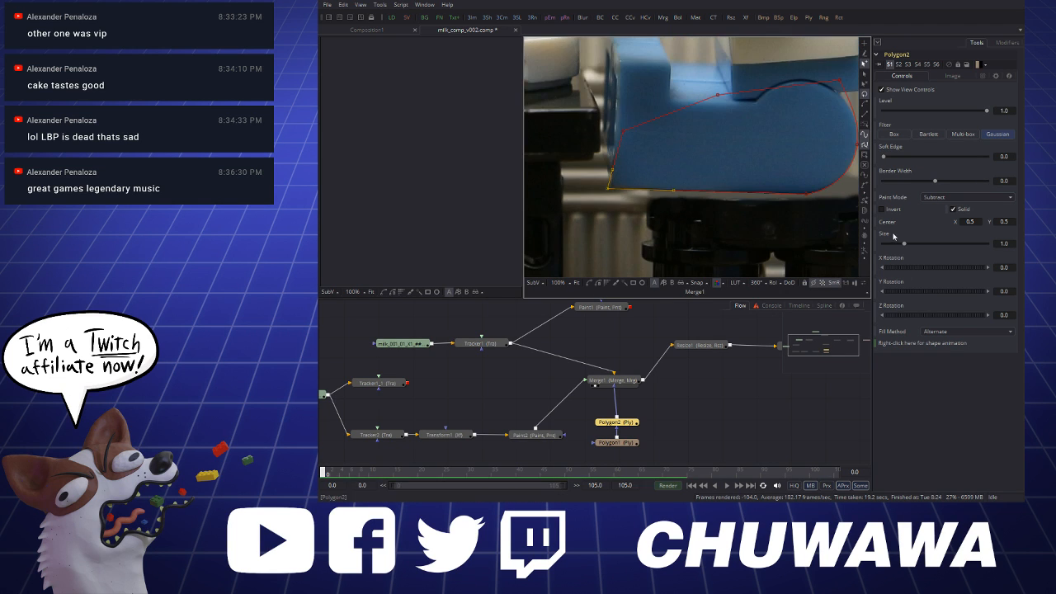
# Set the leg Polygon's soft edge to 0.0009 and save the composition
pyautogui.moveTo(893, 159); pyautogui.dragTo(893, 159)
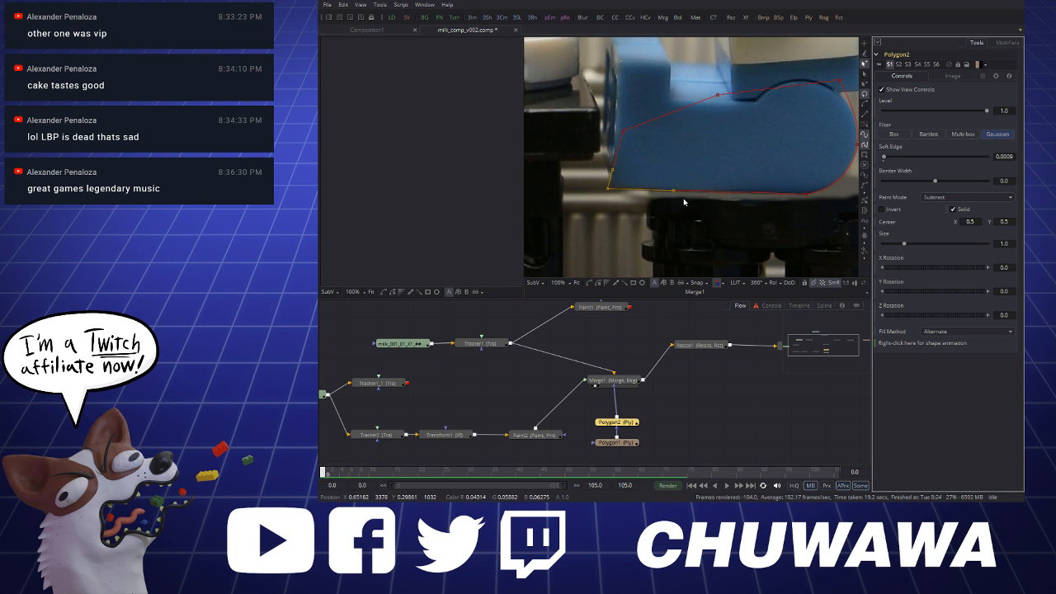
pyautogui.scroll(-5, 634, 188)
pyautogui.hotkey('ctrl', 's')
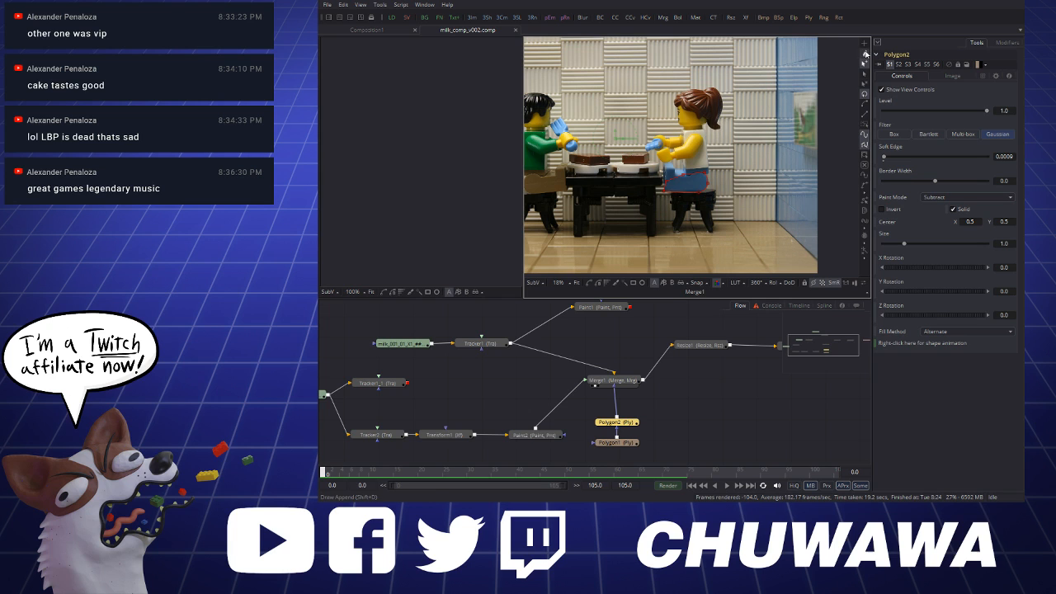
# Hide the mask outlines and examine the leg cutout, stool seat and stool feet in the Merge output, both close up and in full frame
pyautogui.scroll(4, 685, 180)
pyautogui.moveTo(685, 180); pyautogui.dragTo(683, 66)
pyautogui.scroll(-5, 691, 130)
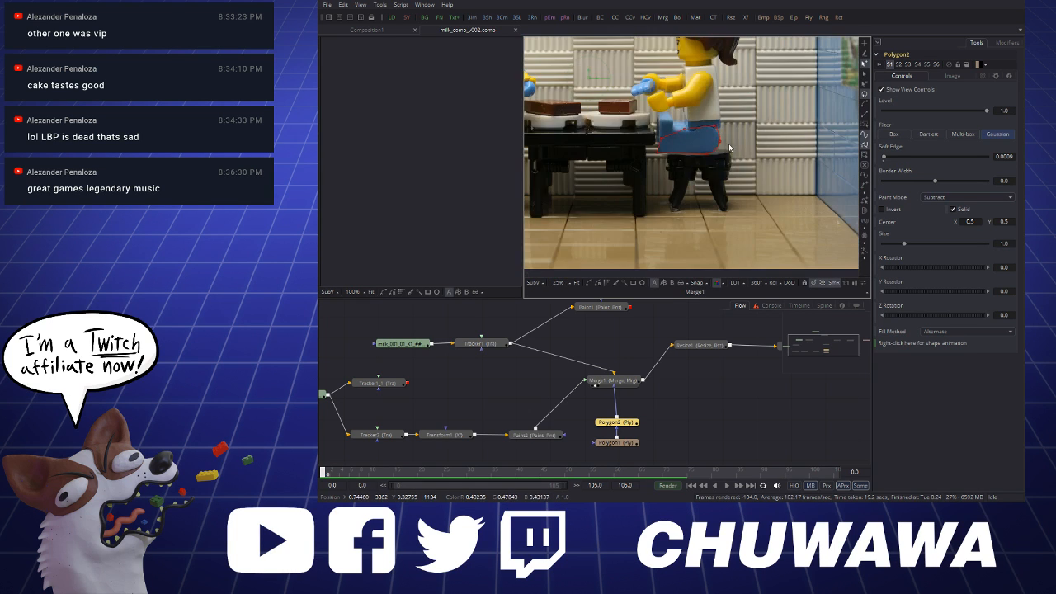
pyautogui.scroll(4, 679, 124)
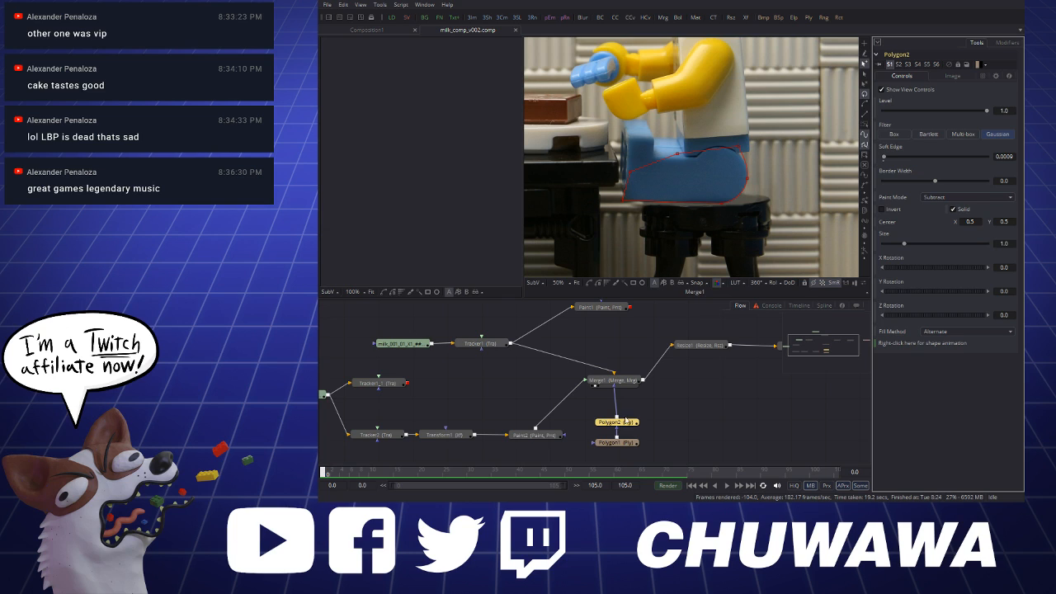
pyautogui.click(629, 443)
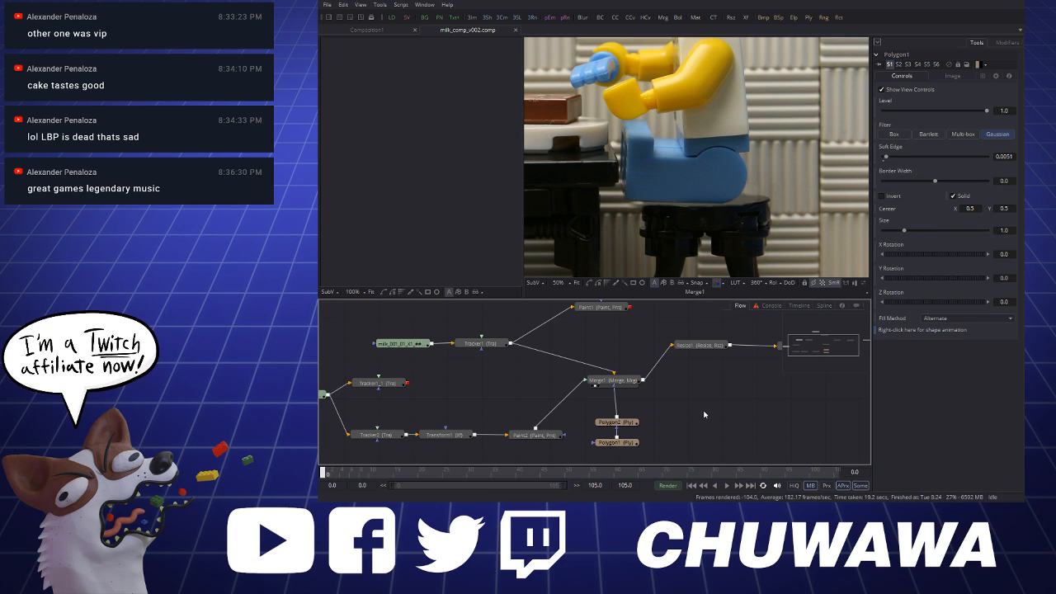
pyautogui.click(708, 347)
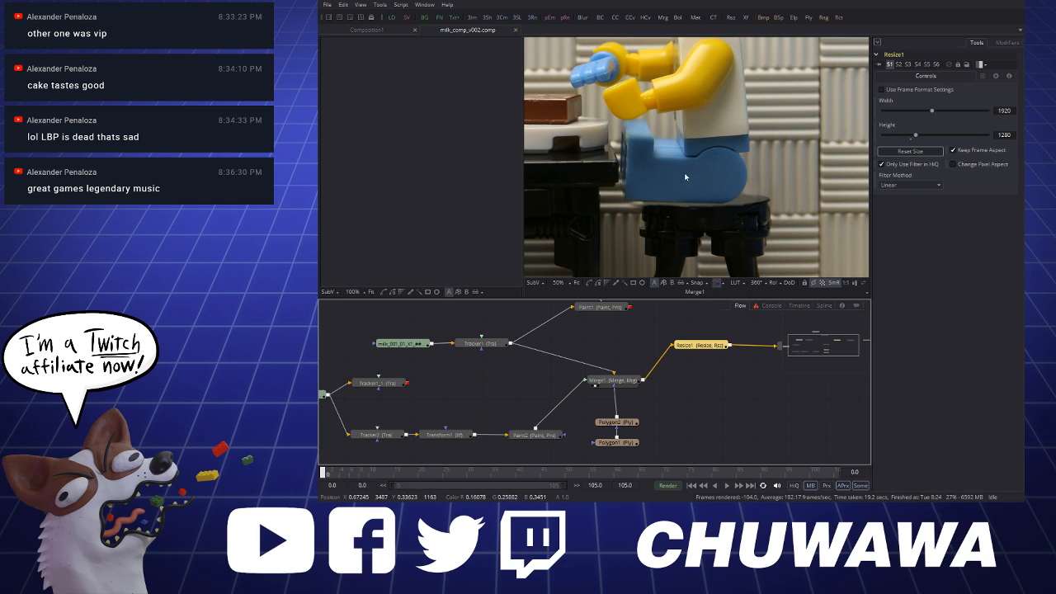
pyautogui.scroll(-3, 704, 170)
pyautogui.scroll(-1, 731, 170)
pyautogui.scroll(-1, 729, 170)
pyautogui.scroll(4, 728, 168)
pyautogui.scroll(-1, 766, 271)
pyautogui.scroll(1, 709, 190)
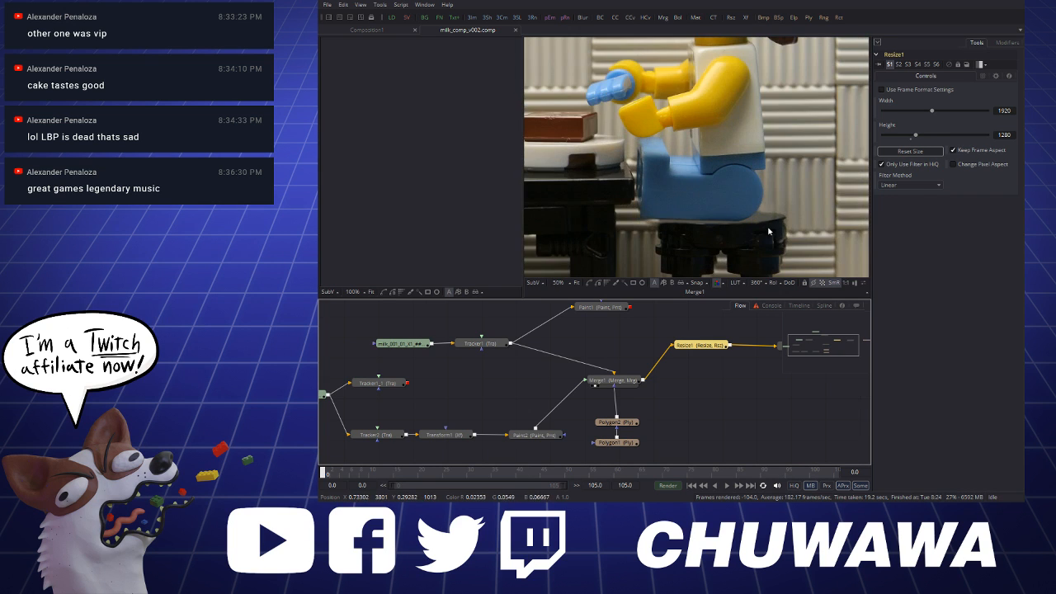
pyautogui.scroll(2, 743, 231)
pyautogui.scroll(-2, 705, 231)
pyautogui.scroll(1, 704, 231)
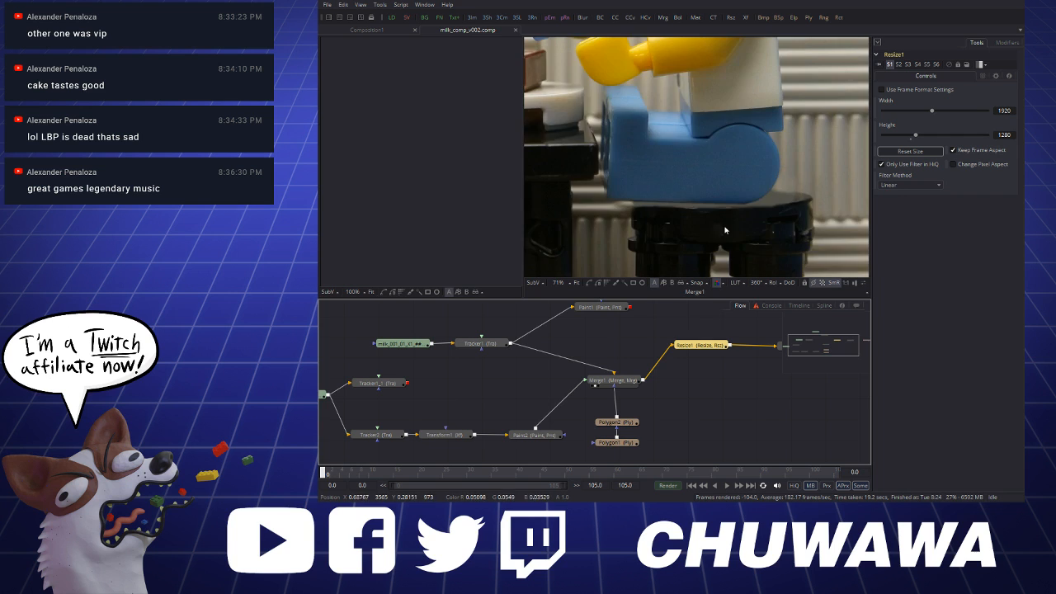
pyautogui.scroll(-5, 705, 230)
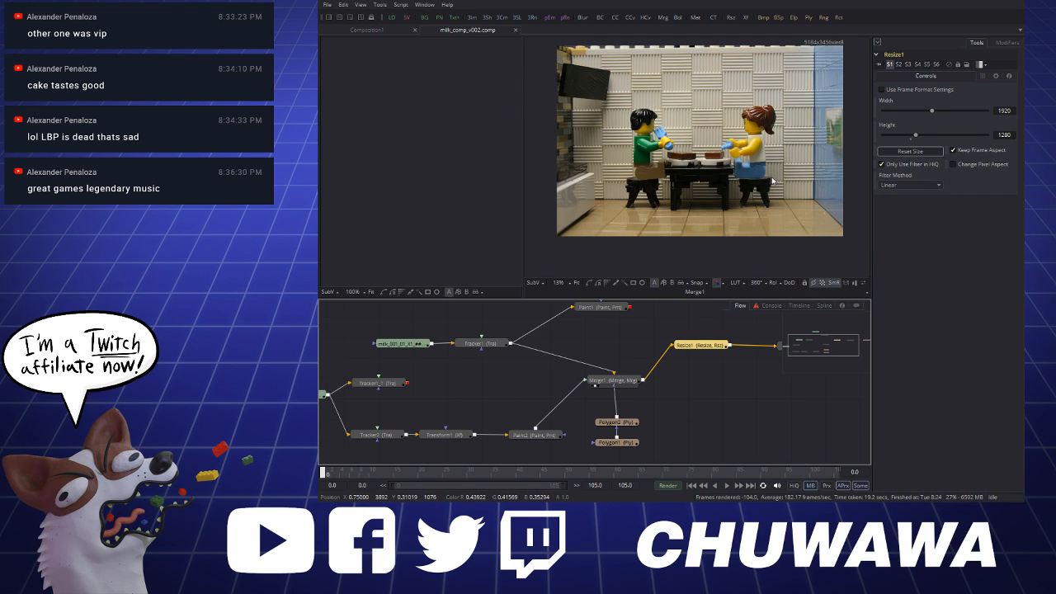
pyautogui.scroll(5, 772, 179)
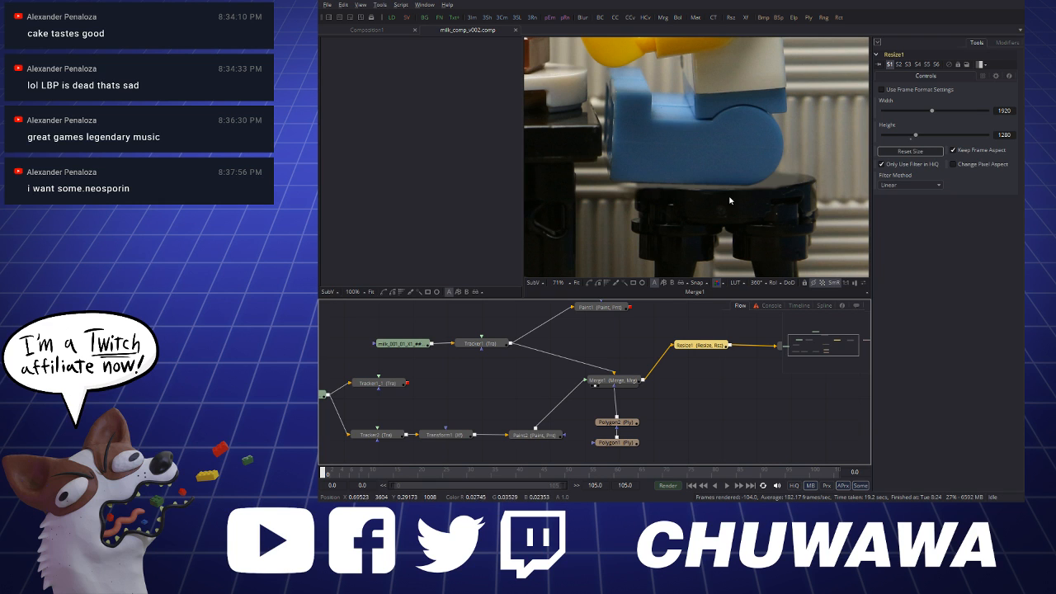
pyautogui.scroll(-2, 751, 165)
pyautogui.scroll(-2, 751, 165)
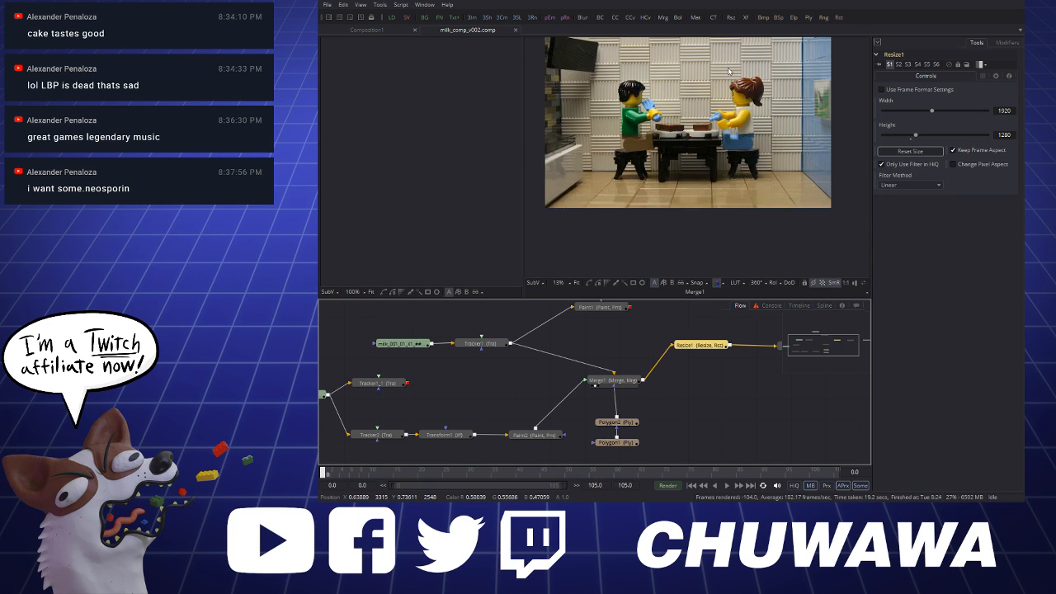
pyautogui.scroll(1, 755, 114)
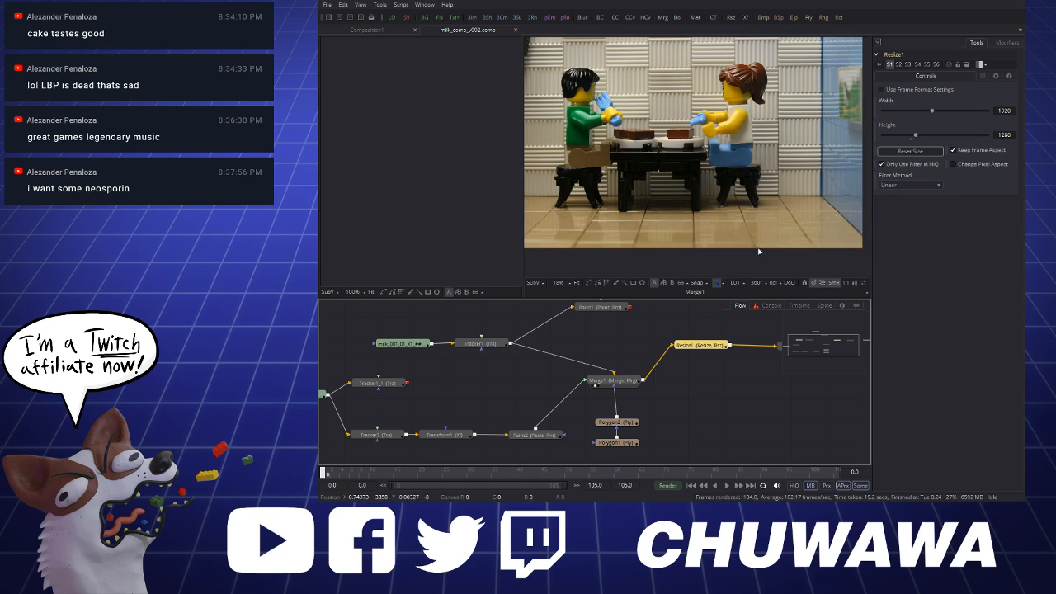
pyautogui.scroll(4, 747, 231)
pyautogui.scroll(2, 678, 142)
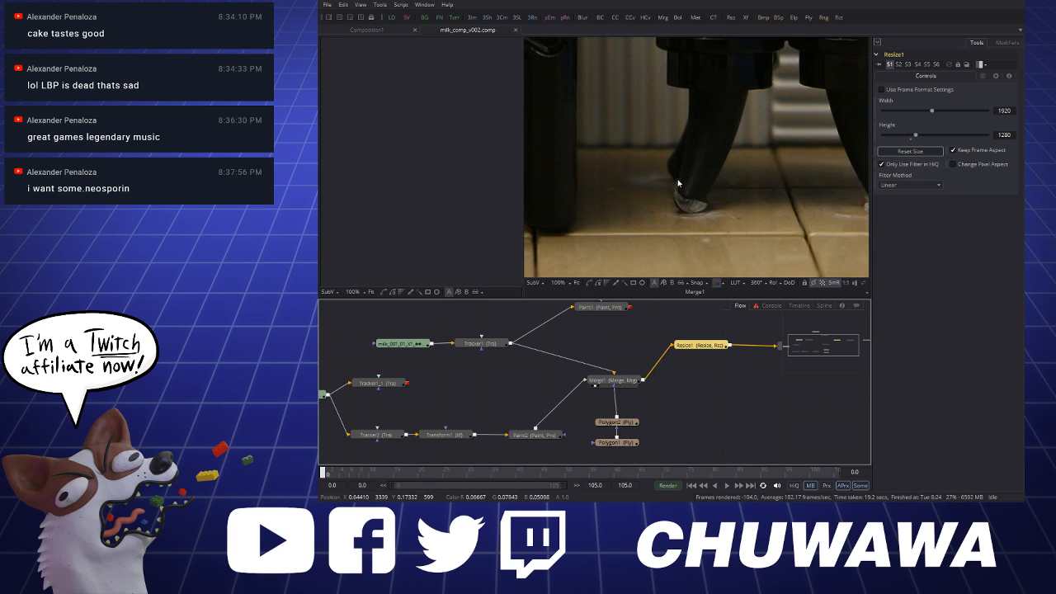
pyautogui.click(554, 435)
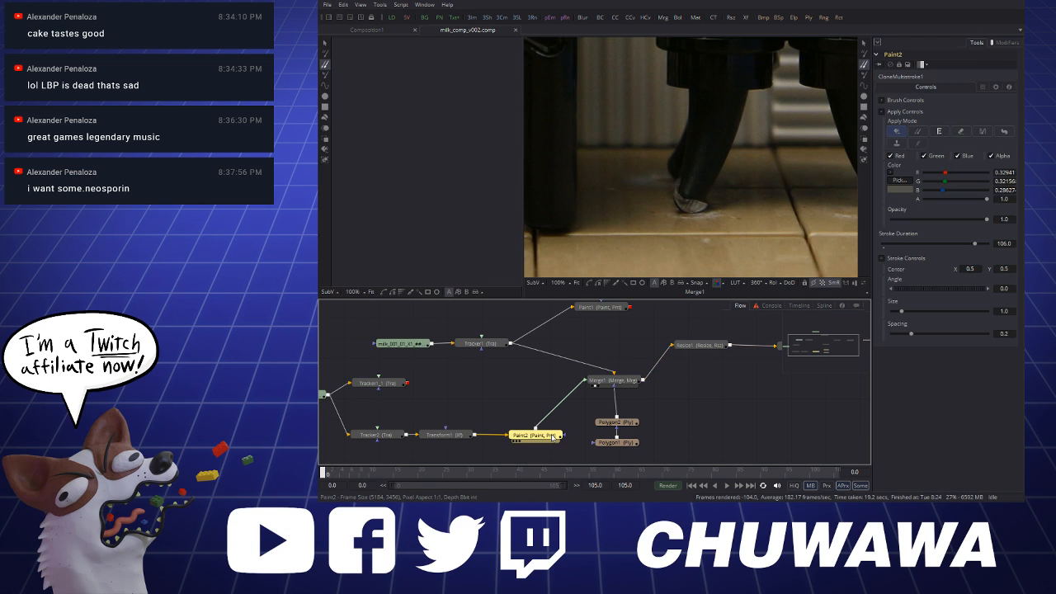
pyautogui.press('p')
pyautogui.moveTo(549, 419); pyautogui.dragTo(539, 400)
pyautogui.press('Delete')
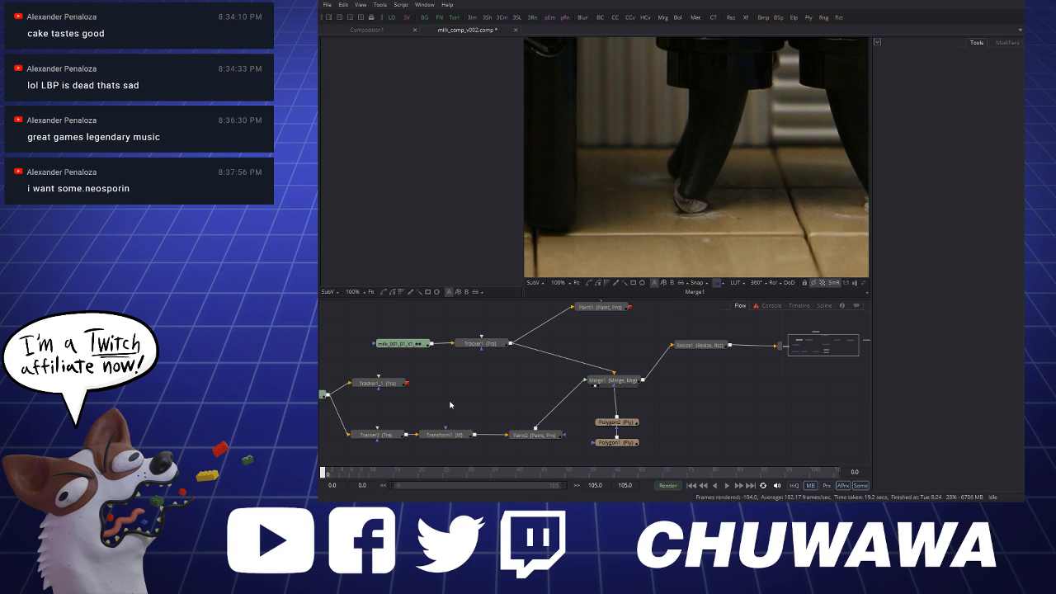
# Insert a new Paint node between Paint2 and the Merge's foreground input for cleaning up around the stool's feet
pyautogui.press('p')
pyautogui.moveTo(539, 391)
pyautogui.mouseDown()
pyautogui.moveTo(569, 415)
pyautogui.moveTo(576, 406)
pyautogui.moveTo(551, 412)
pyautogui.mouseUp()
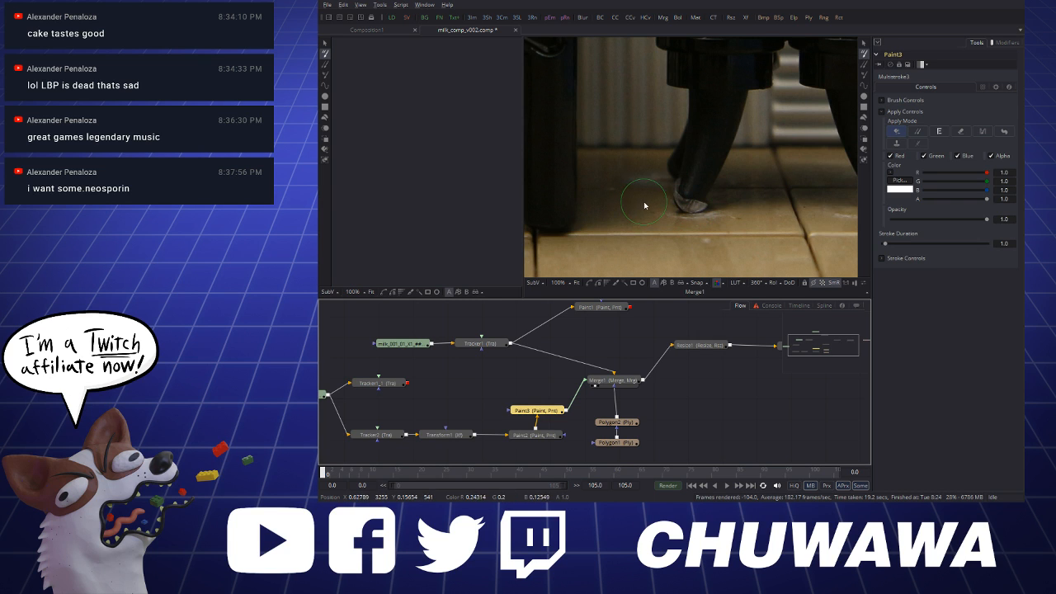
pyautogui.scroll(-1, 648, 198)
pyautogui.scroll(3, 741, 178)
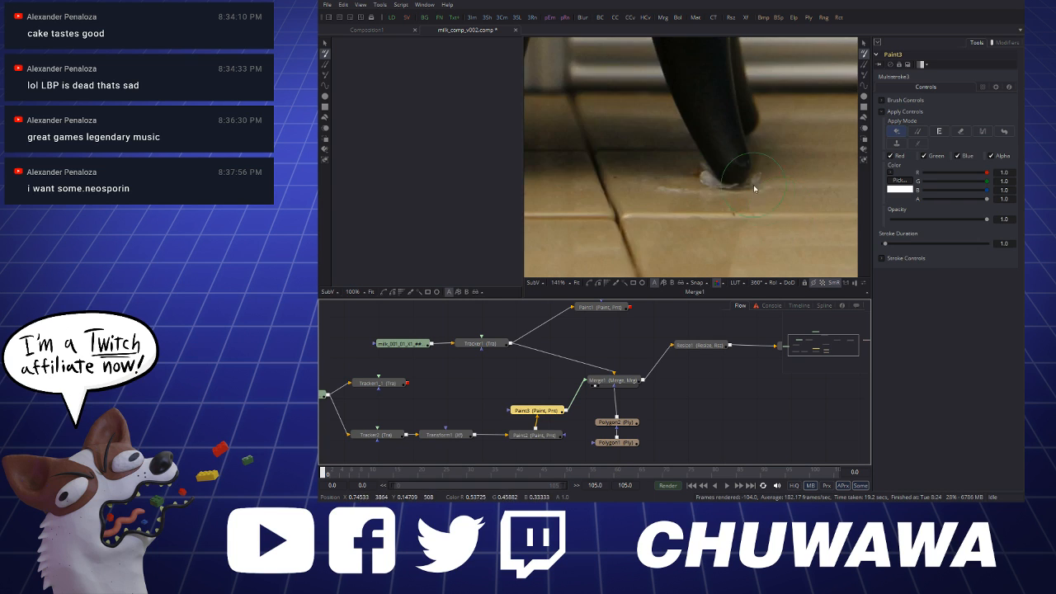